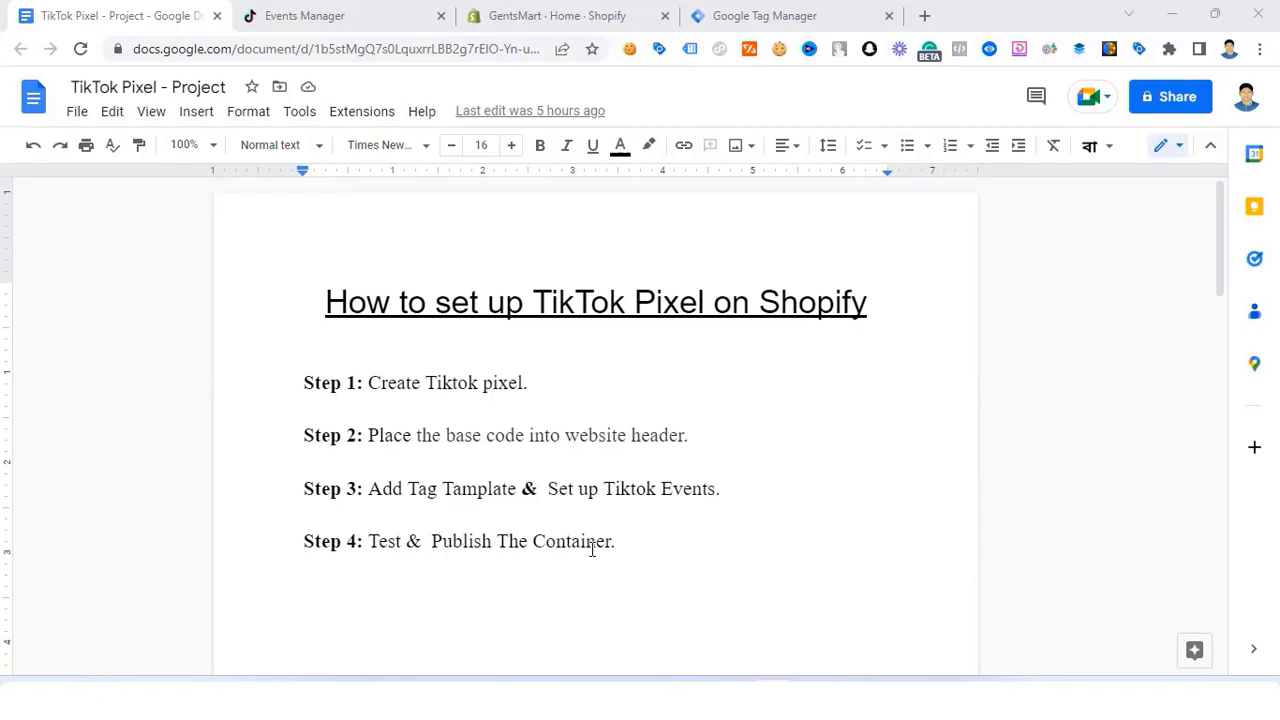
Step: Switch from the Google Doc to the TikTok Ads Manager Events Manager page
click(362, 16)
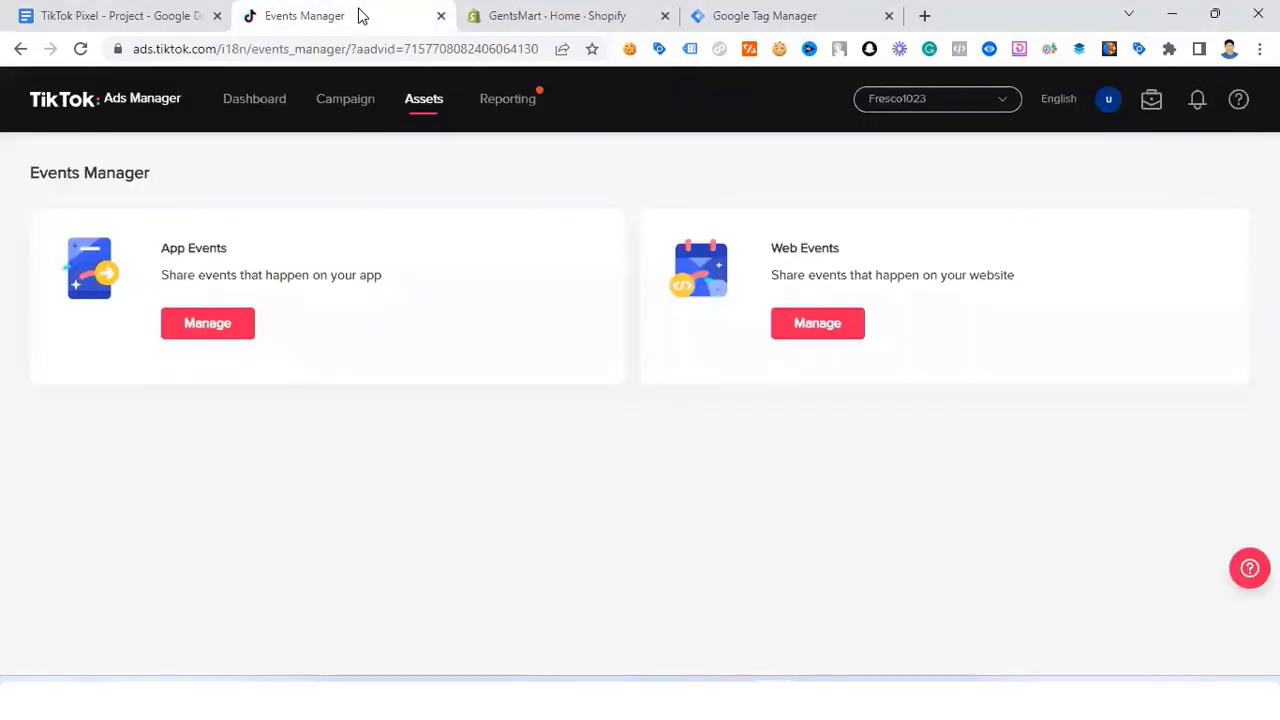
Step: Start a new web pixel named Gentsmart using the TikTok Pixel connection method
click(818, 323)
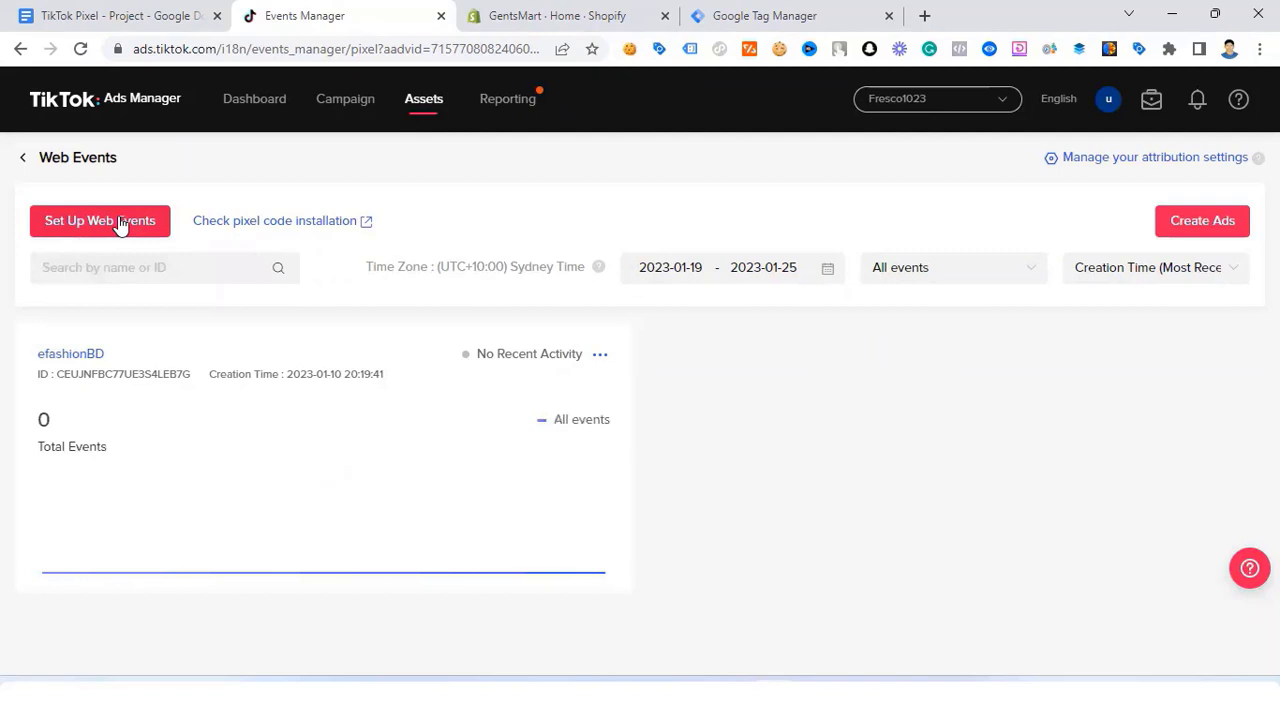
click(118, 221)
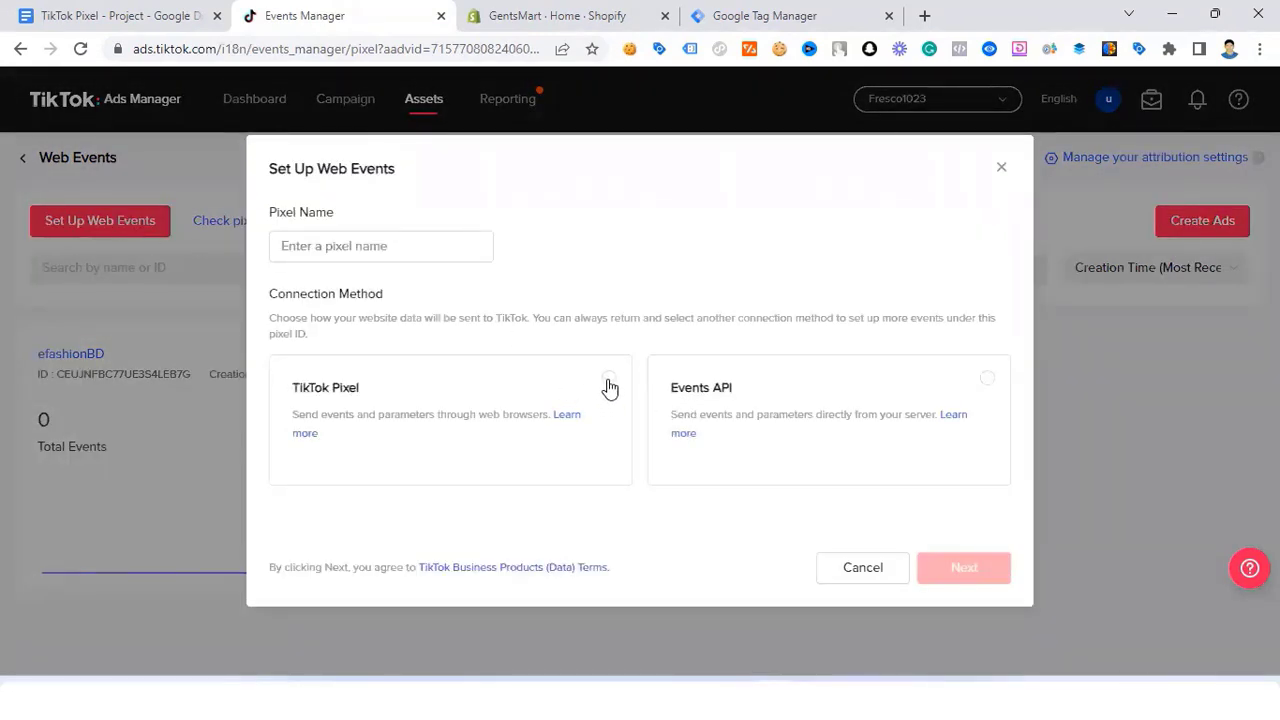
click(609, 380)
click(337, 245)
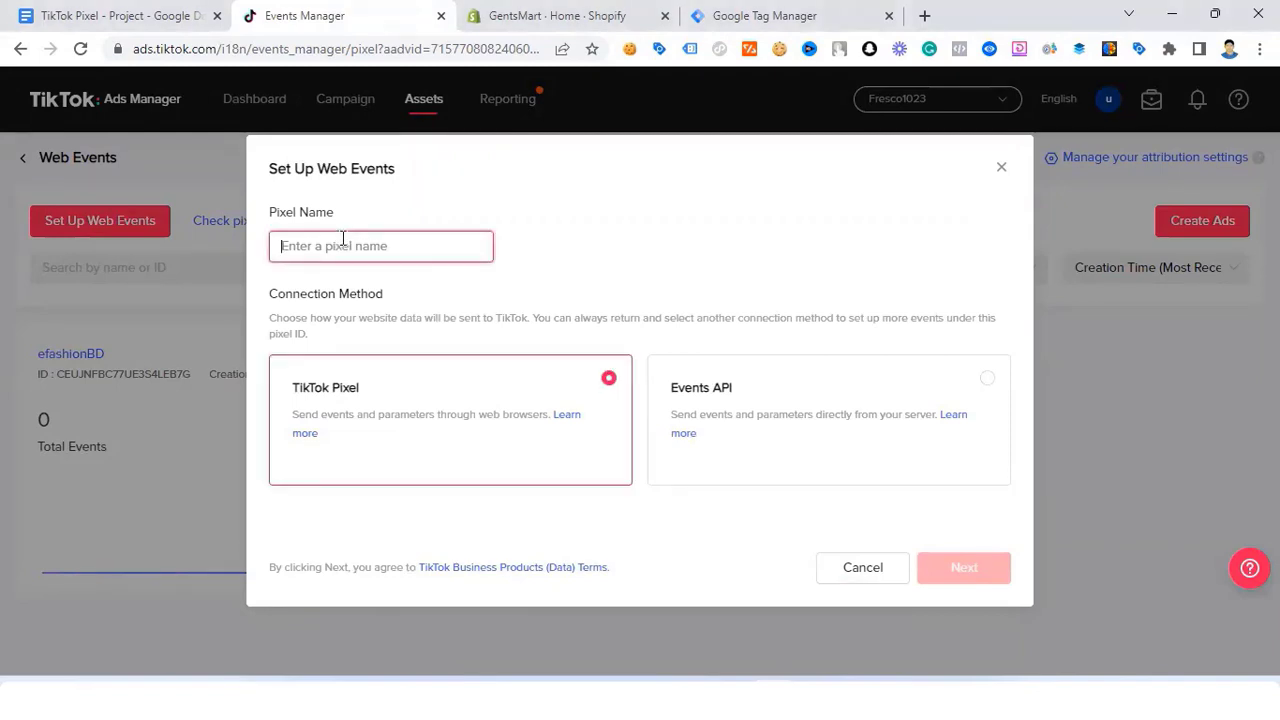
text(Gentsmart)
click(507, 405)
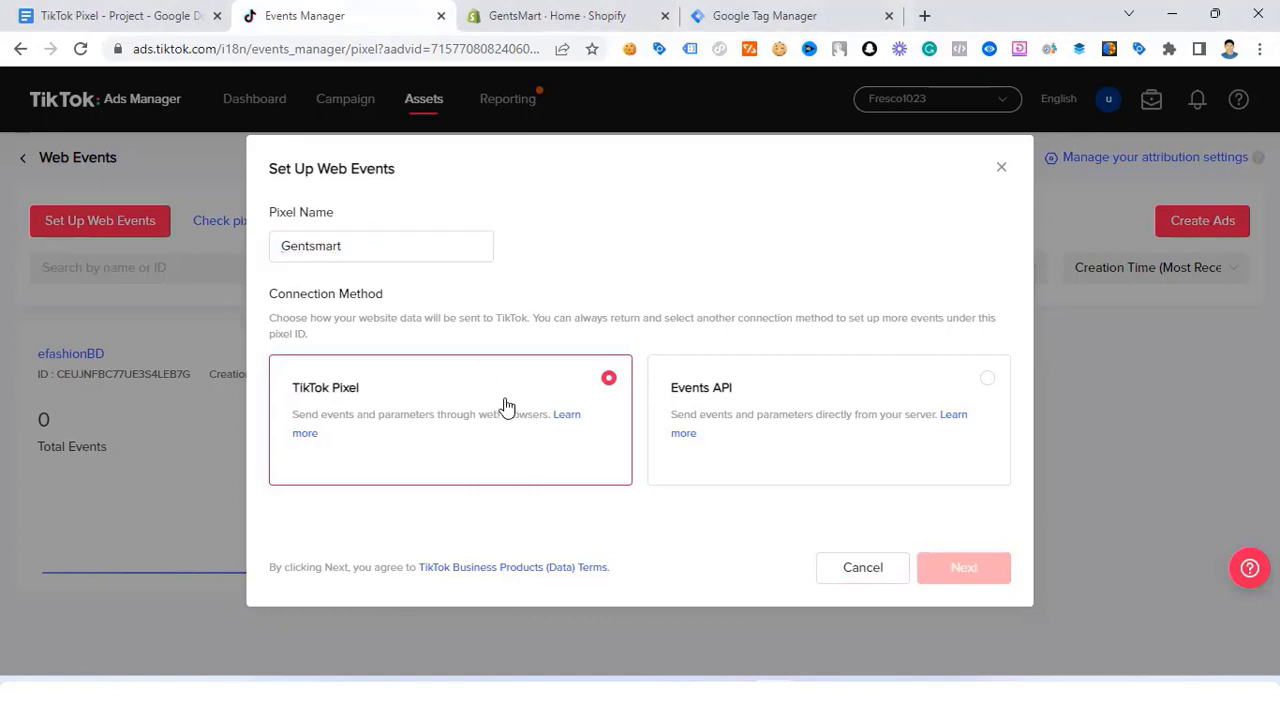
Step: Choose manual pixel code installation with custom-code events, and create the pixel
click(968, 570)
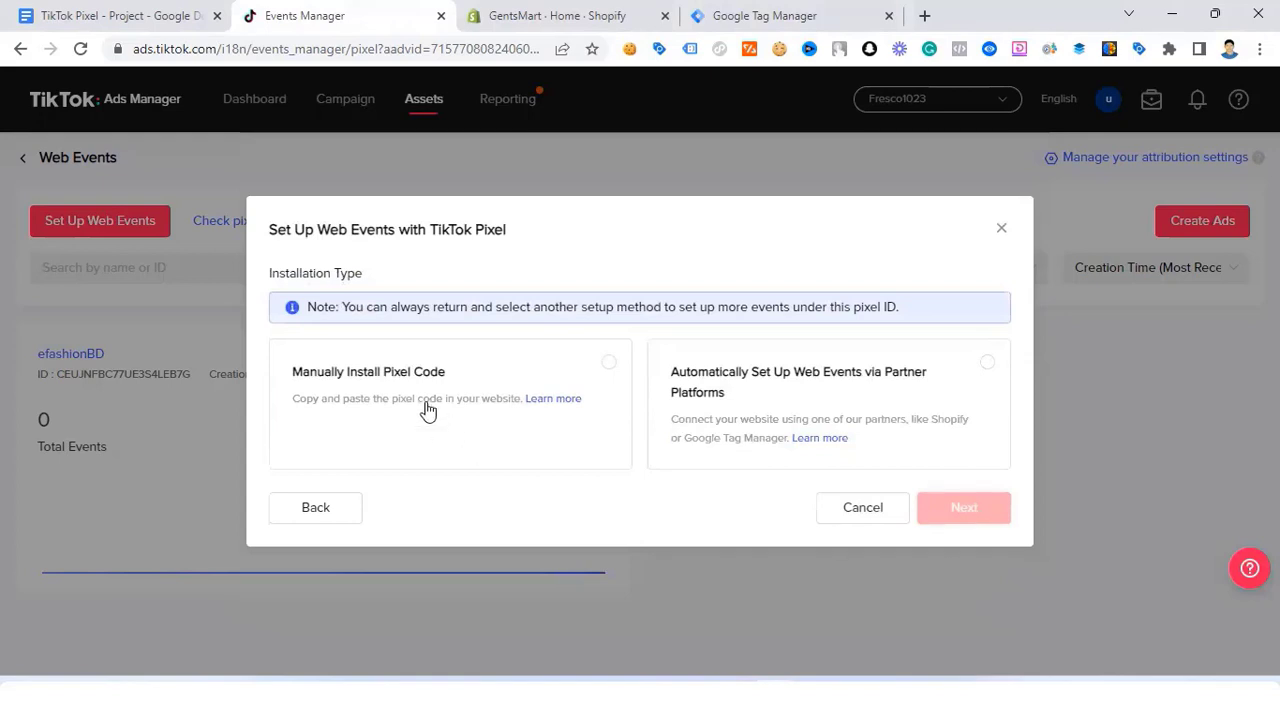
click(620, 362)
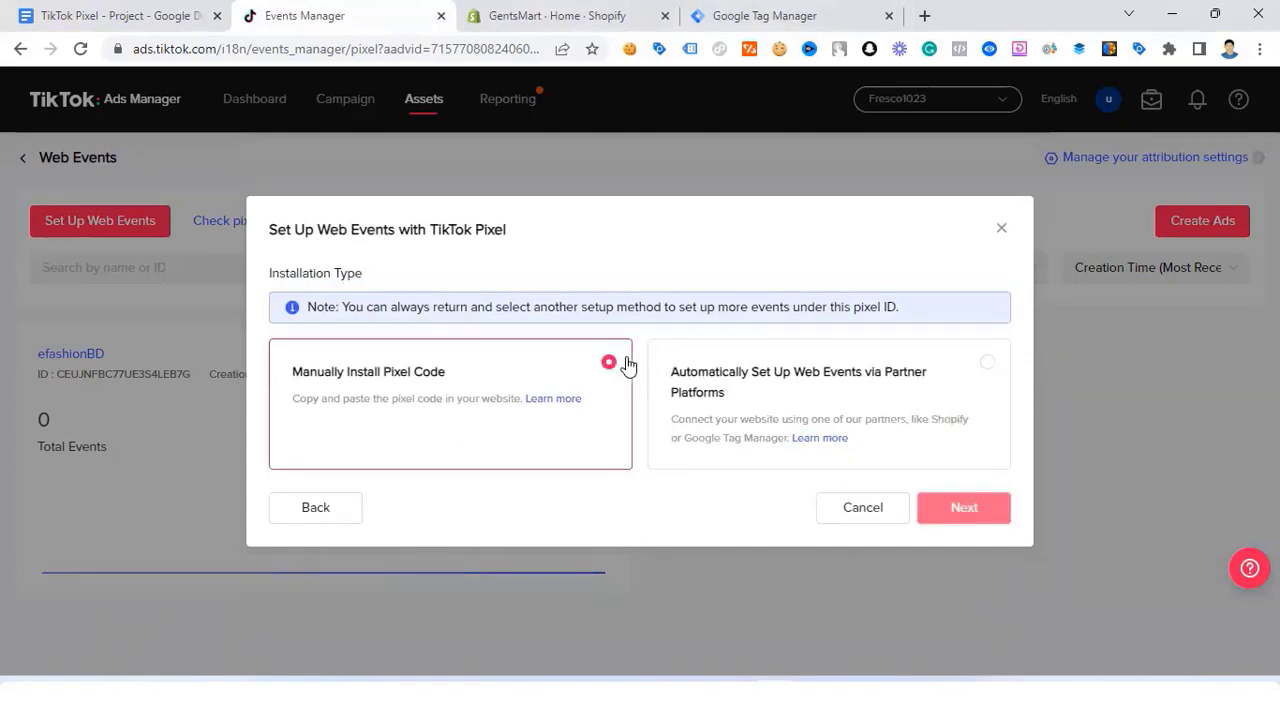
click(985, 520)
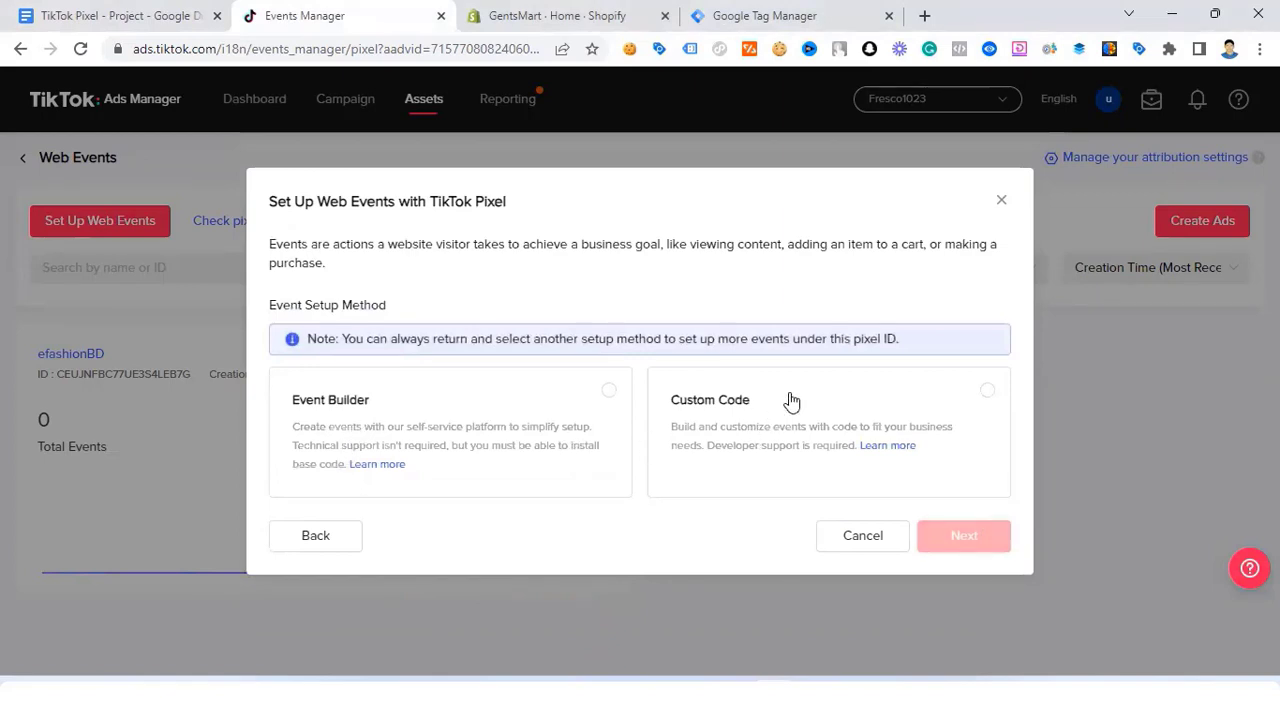
click(1005, 399)
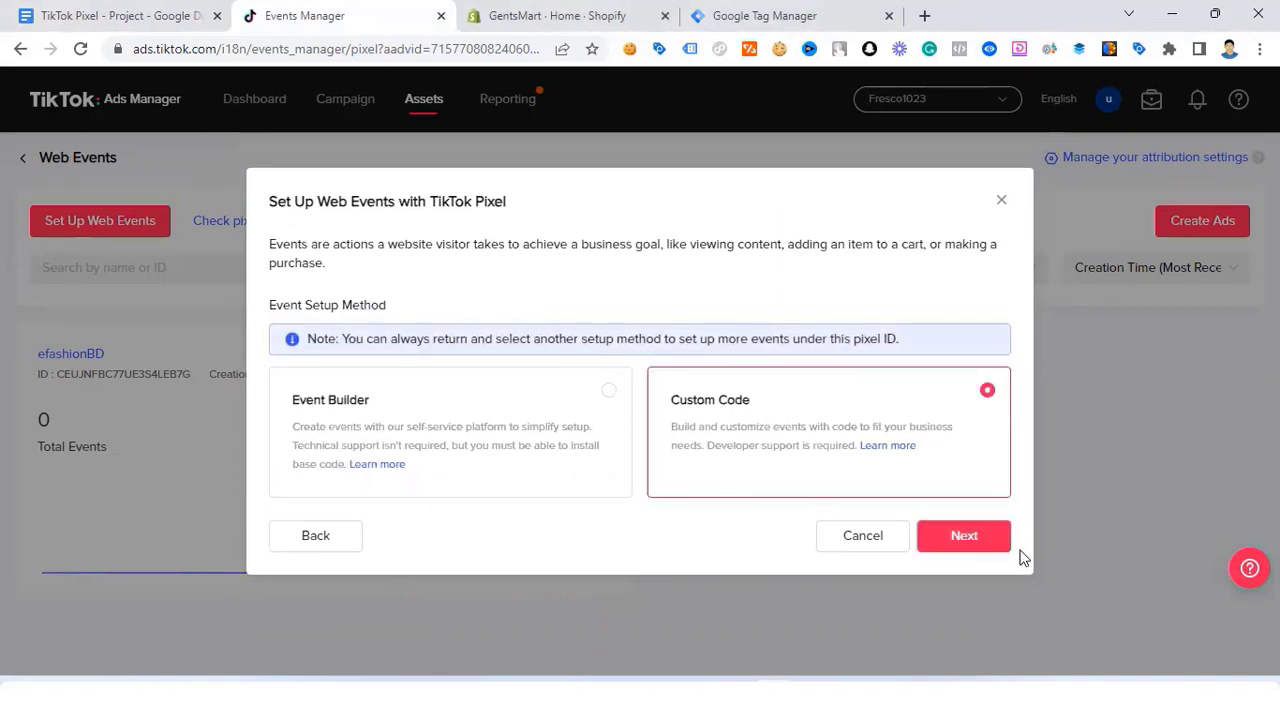
click(982, 544)
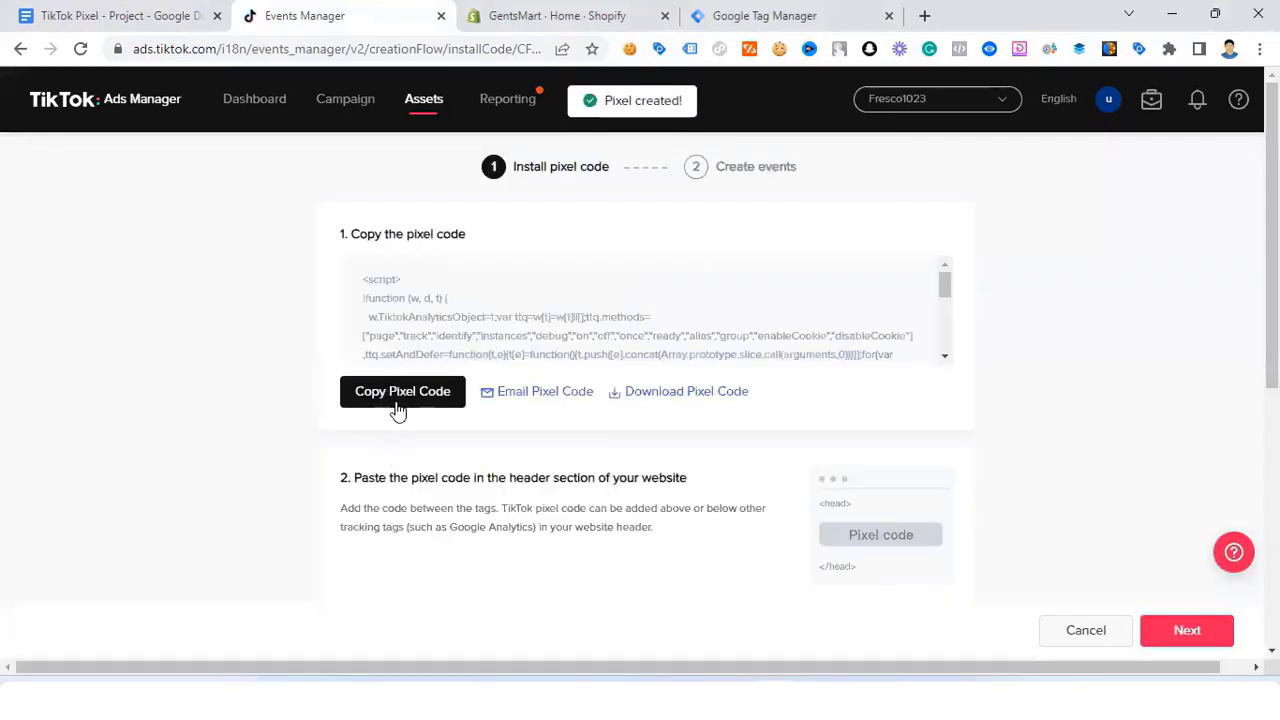
Step: Copy the Gentsmart pixel base code, then go to the GentsMart Shopify admin
click(404, 395)
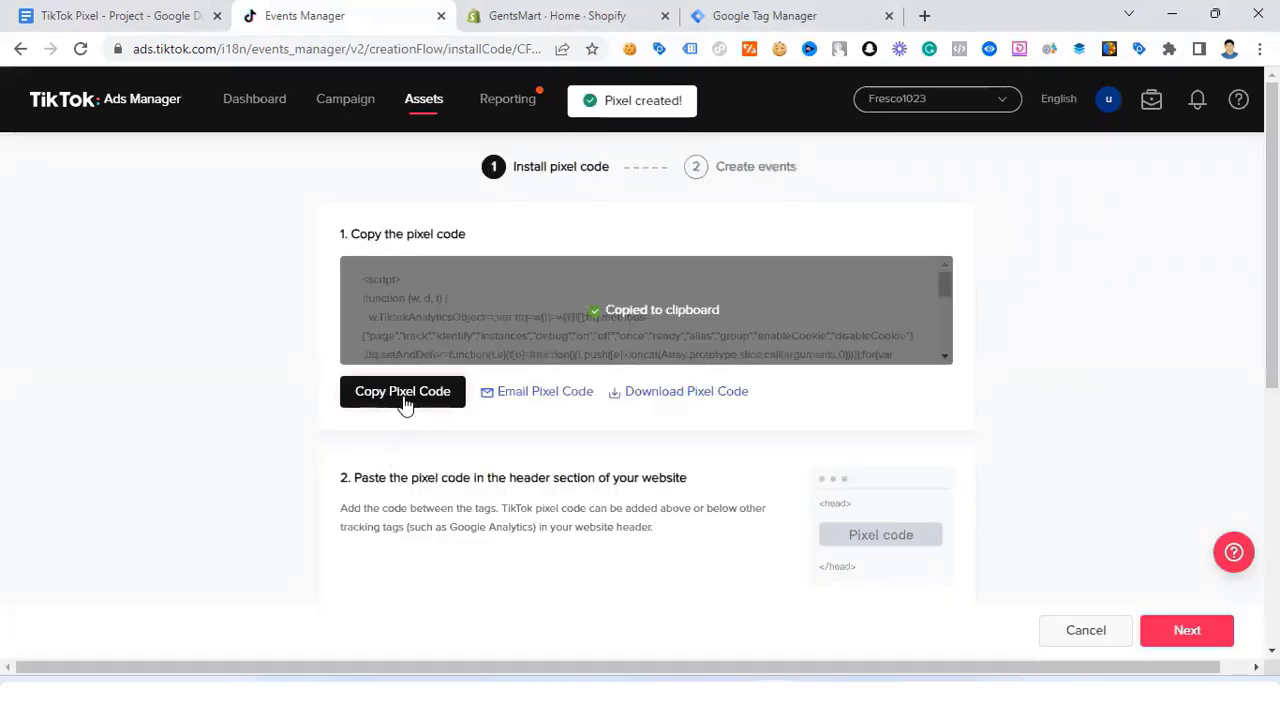
click(601, 14)
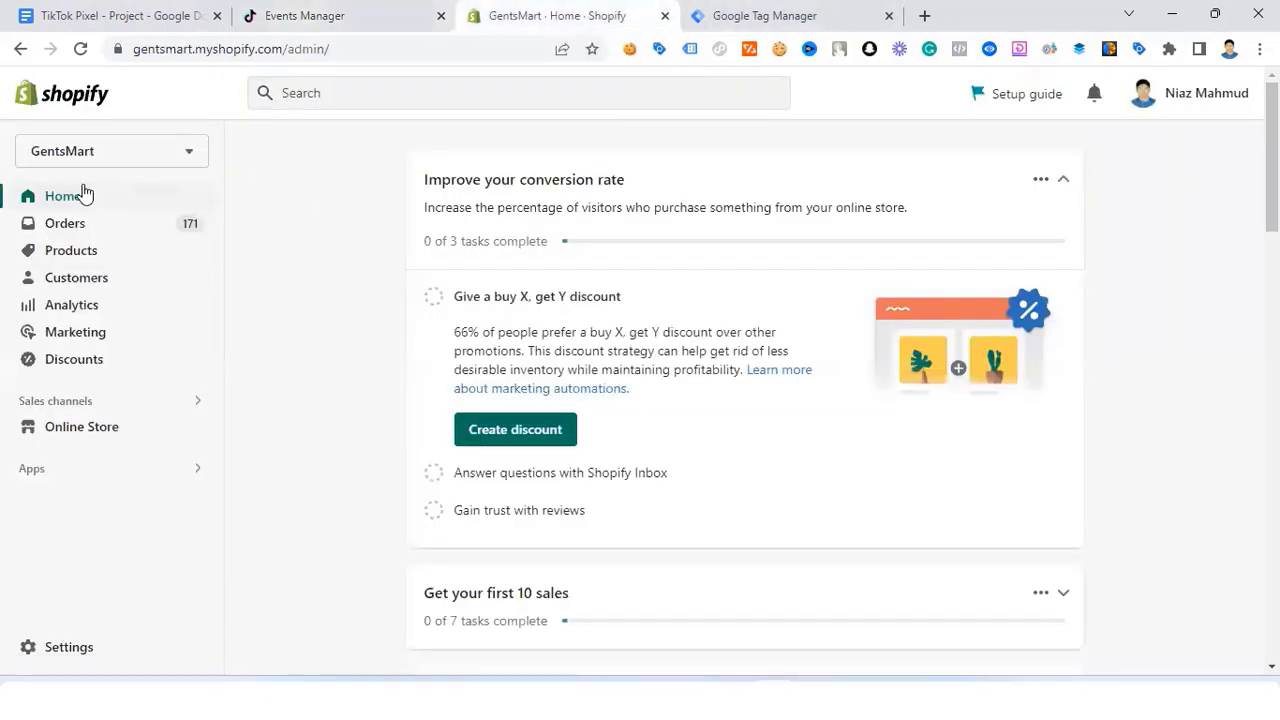
Step: Paste the TikTok pixel script under <head> in the Dawn theme's theme.liquid and save it
click(80, 437)
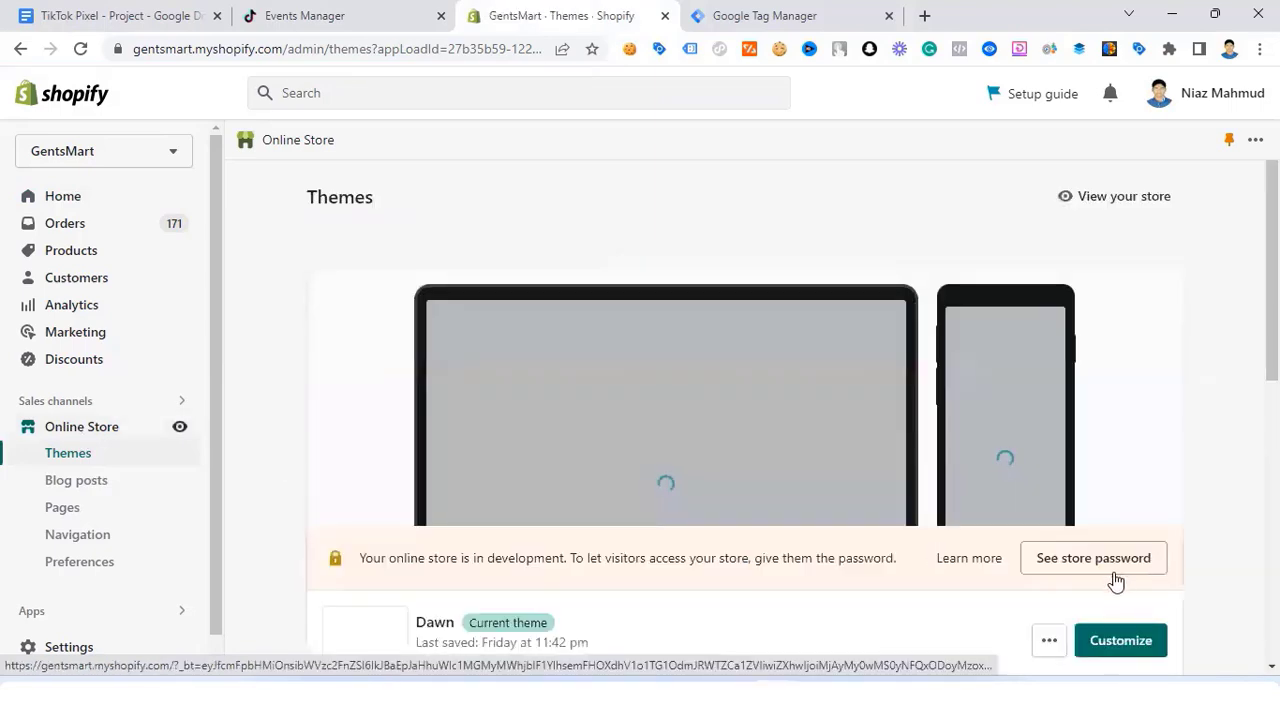
click(1050, 642)
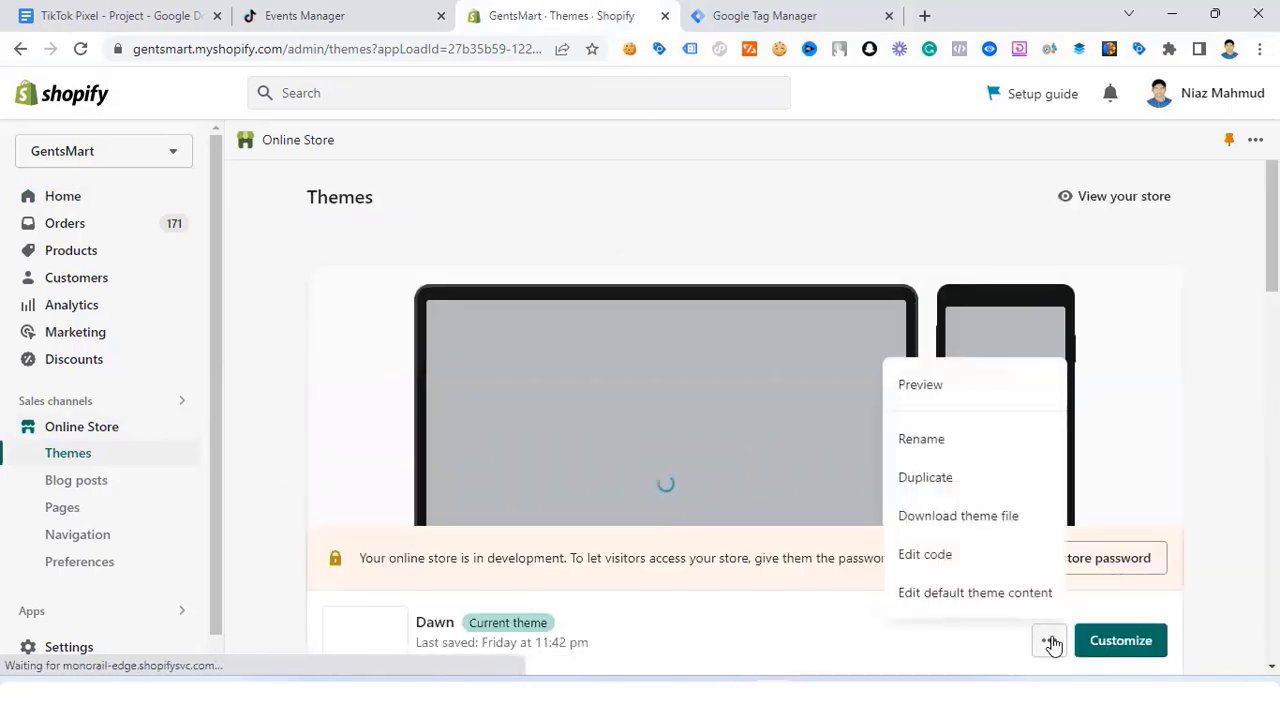
click(944, 558)
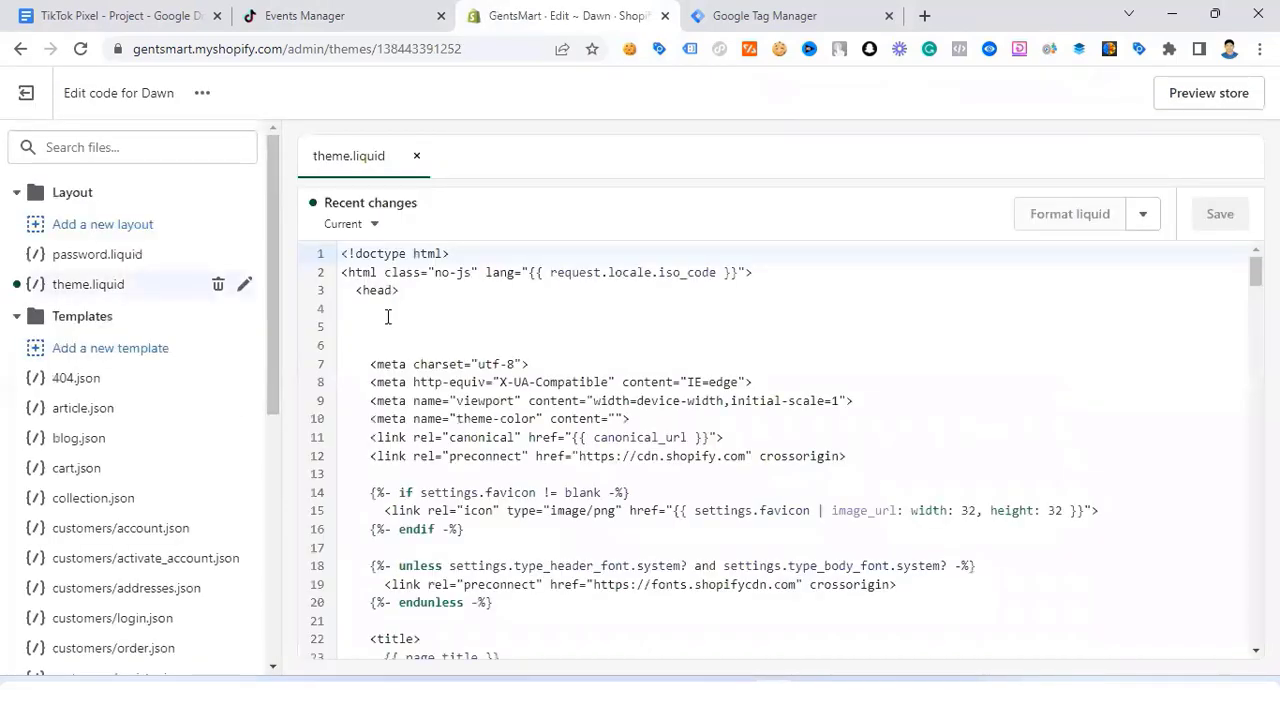
click(361, 322)
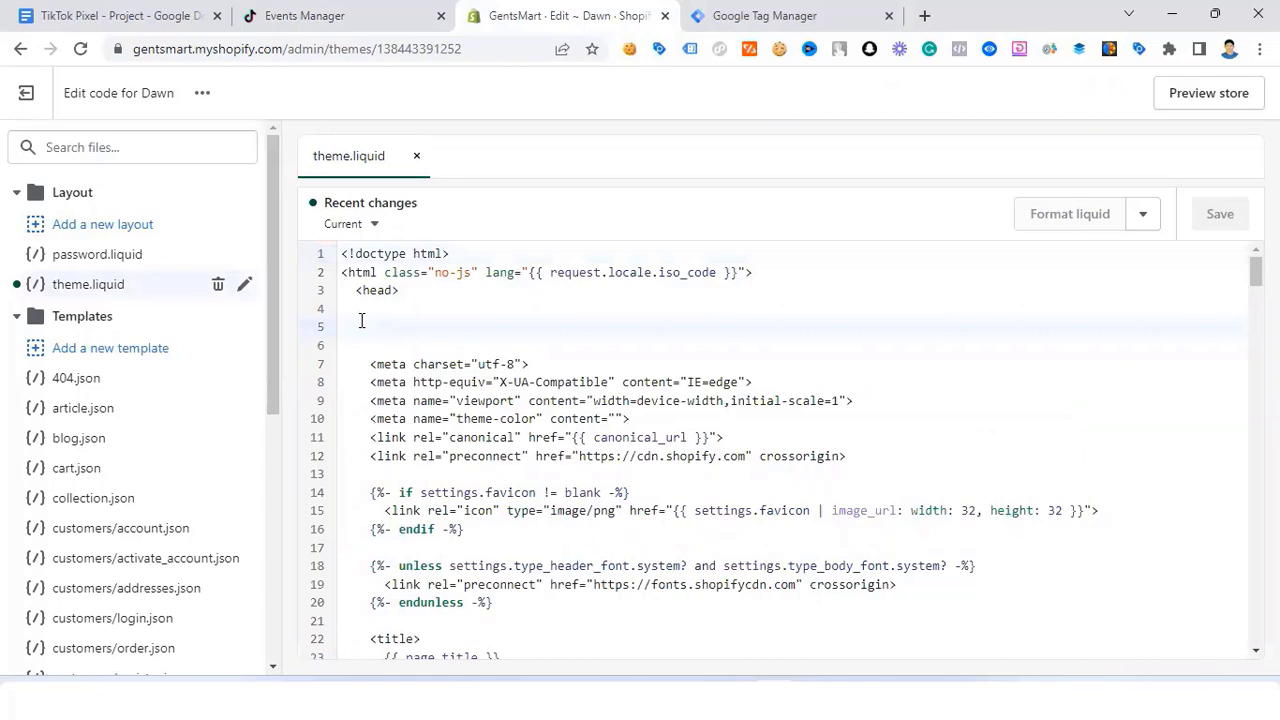
key(ctrl+v)
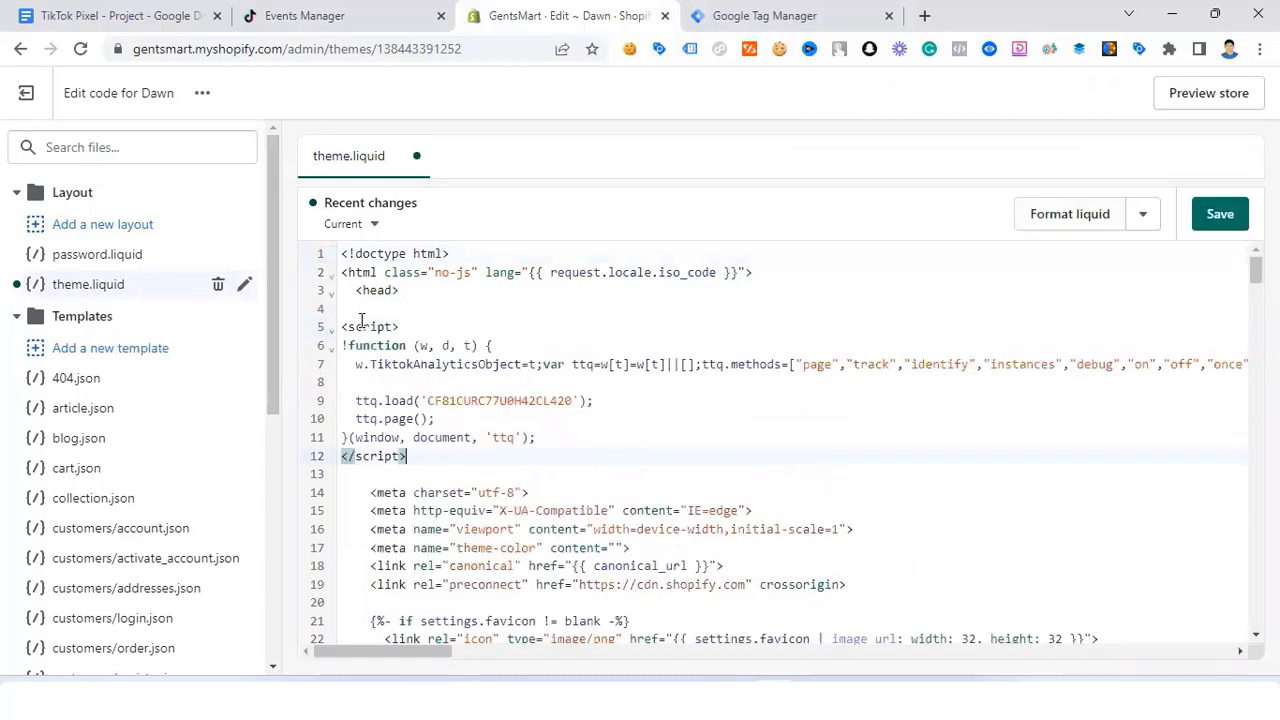
click(1222, 216)
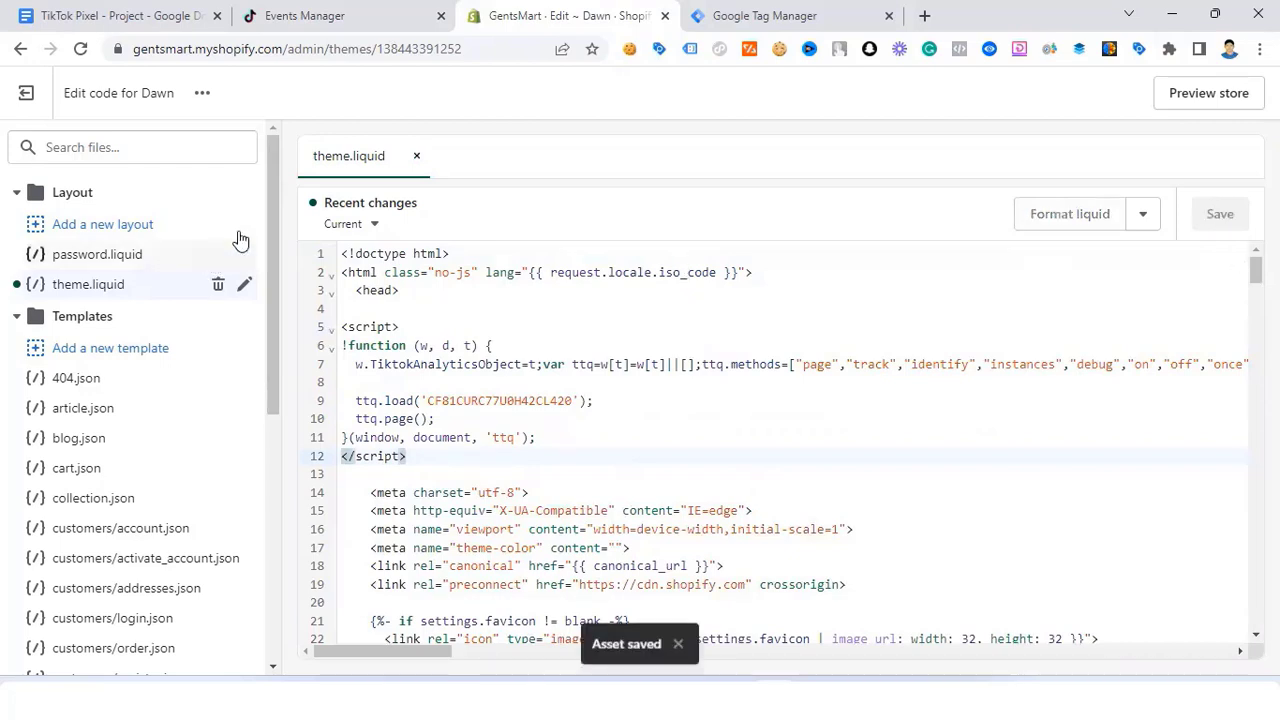
click(338, 22)
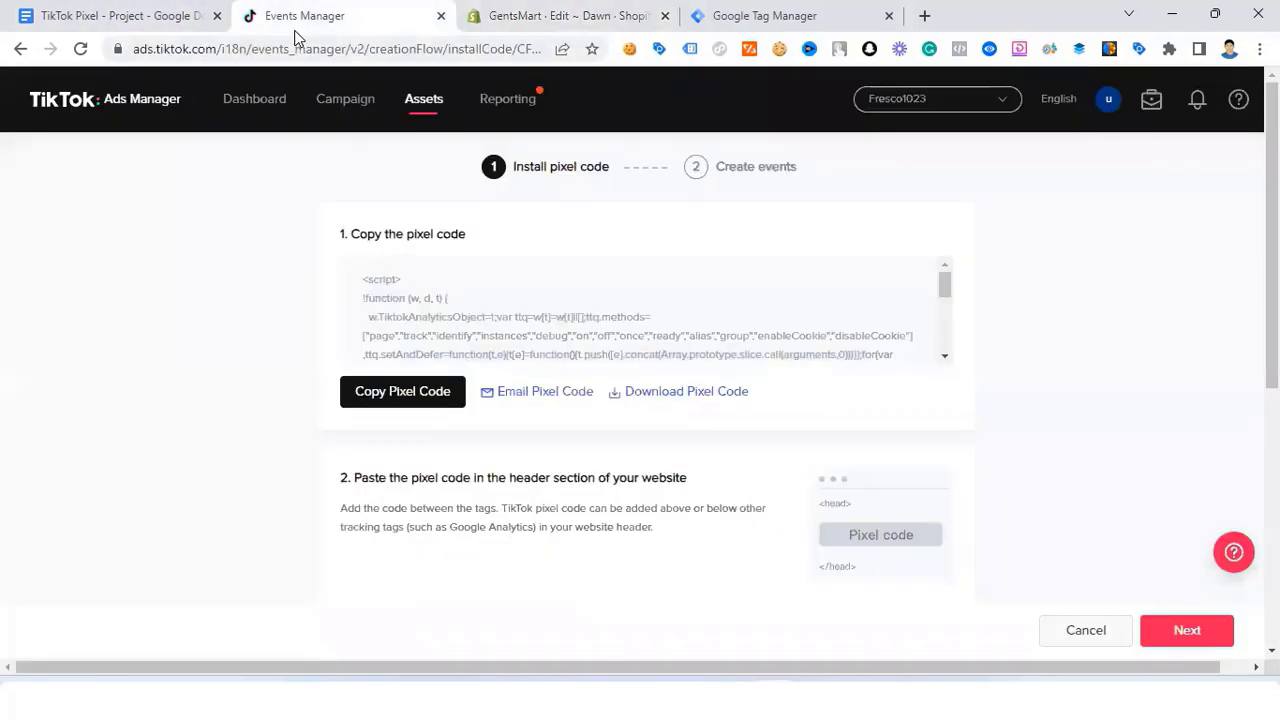
Step: Enable Automatic Advanced Matching for Email and Phone Number, then return to Events Manager
scroll(652, 401, down, 5)
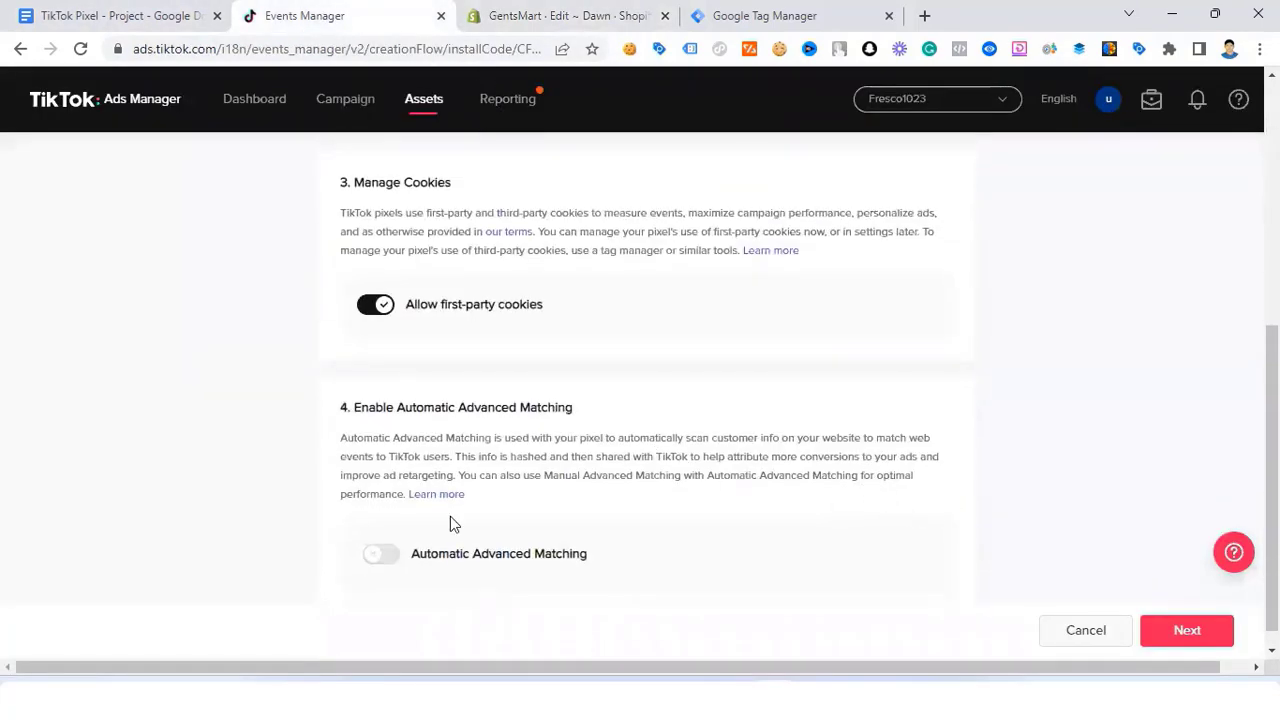
click(386, 535)
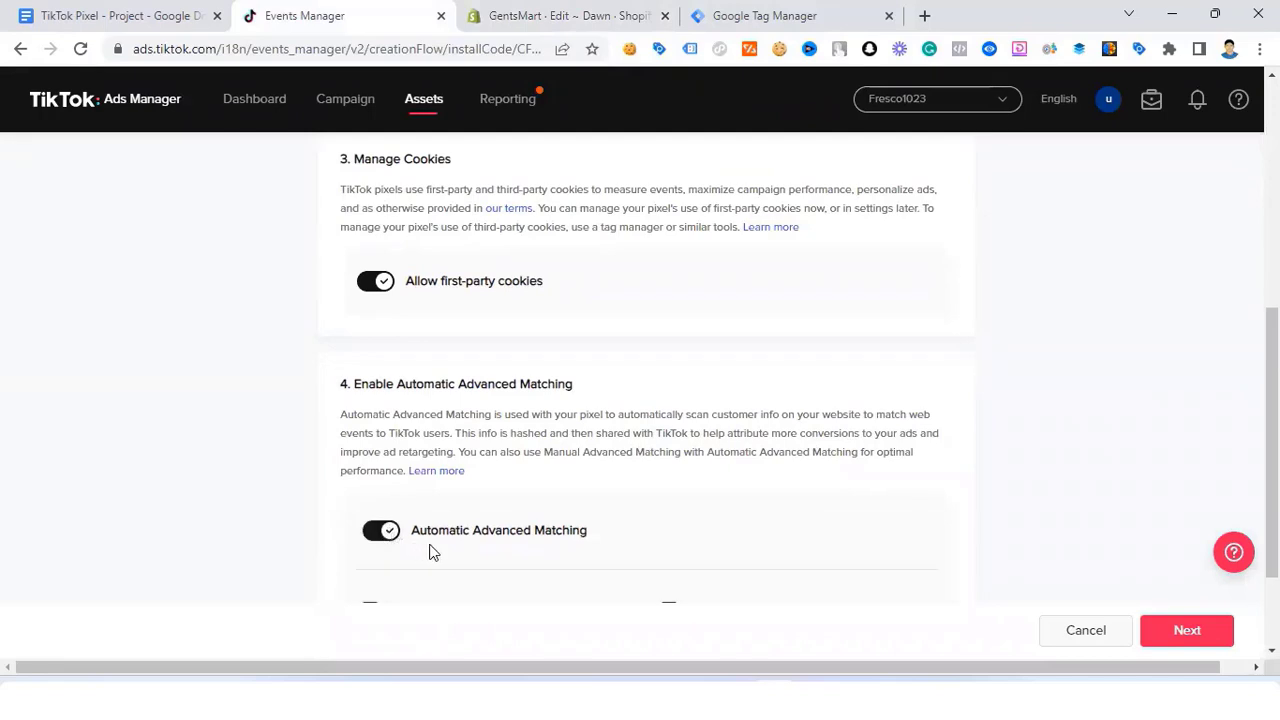
scroll(691, 477, down, 3)
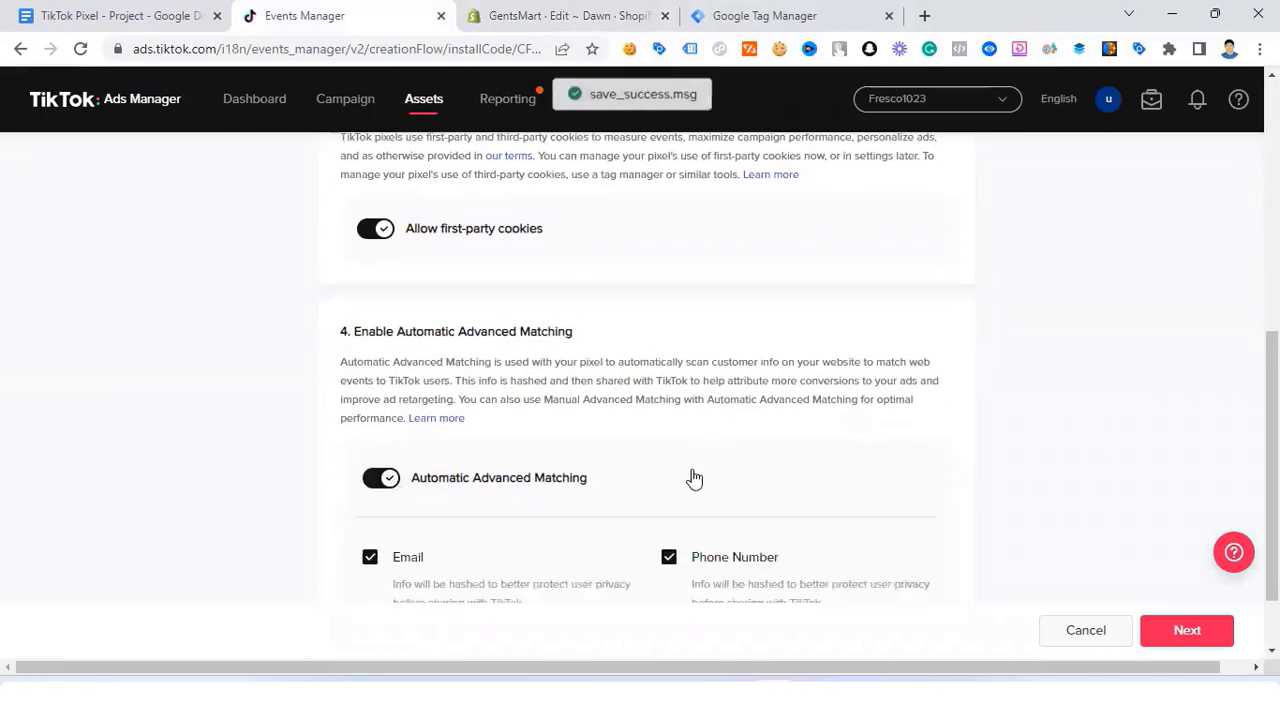
click(1218, 636)
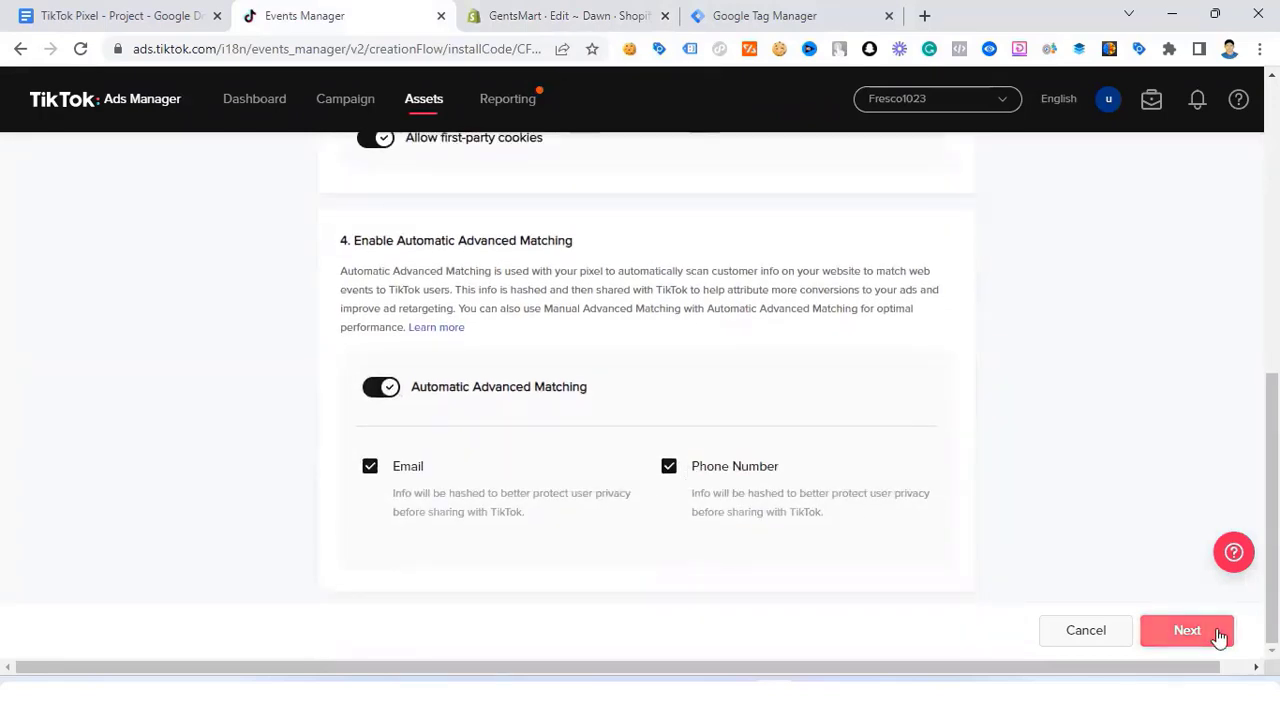
scroll(540, 350, up, 7)
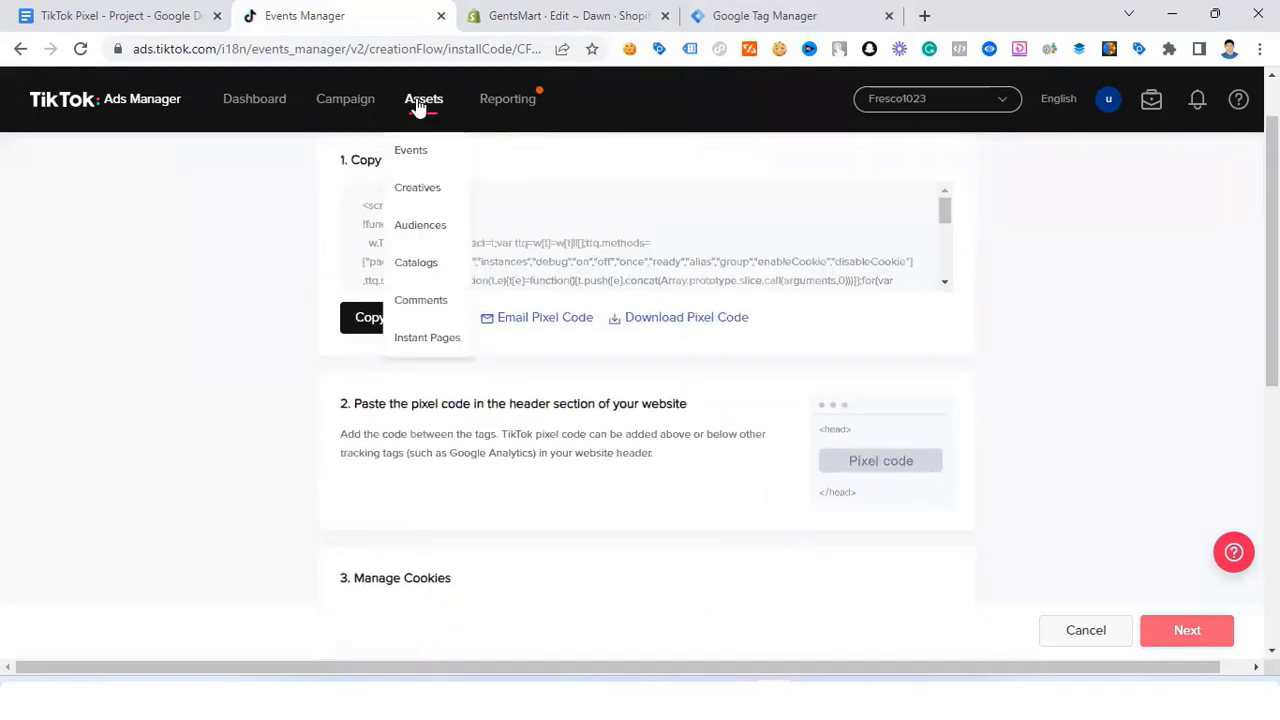
click(432, 155)
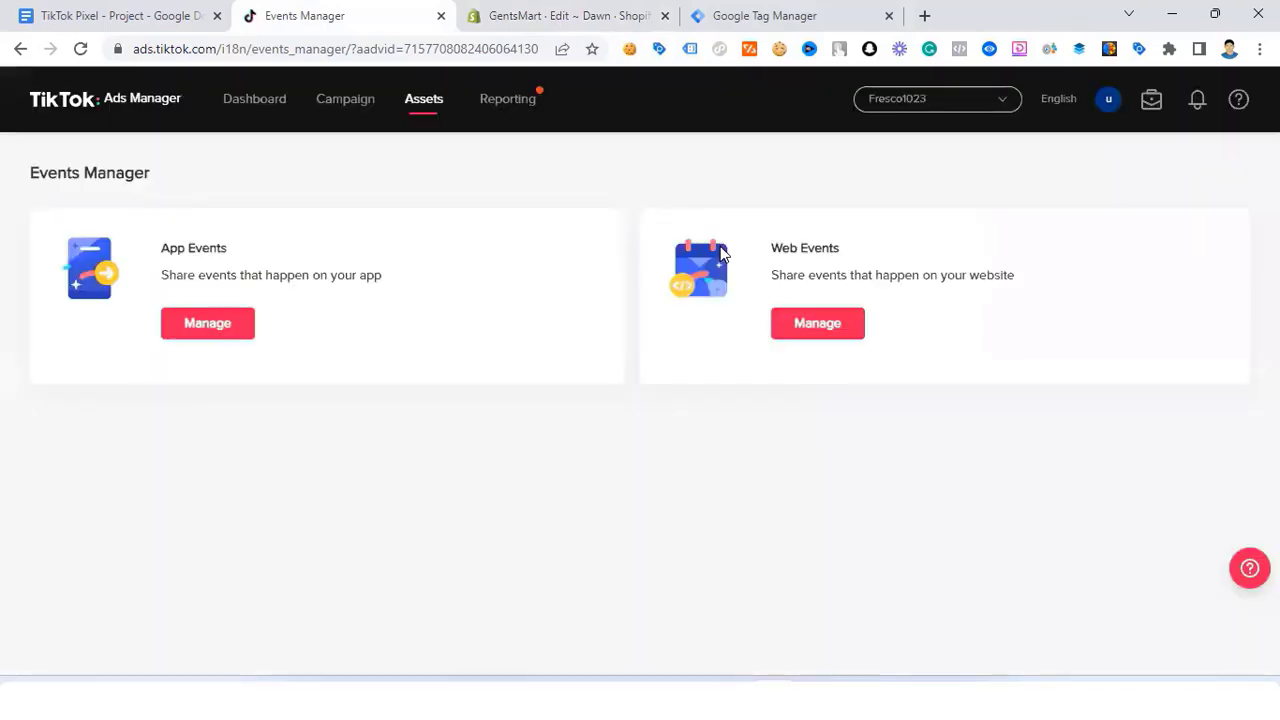
Step: Open the Gentsmart pixel and review its Test Events and Settings tabs
click(845, 322)
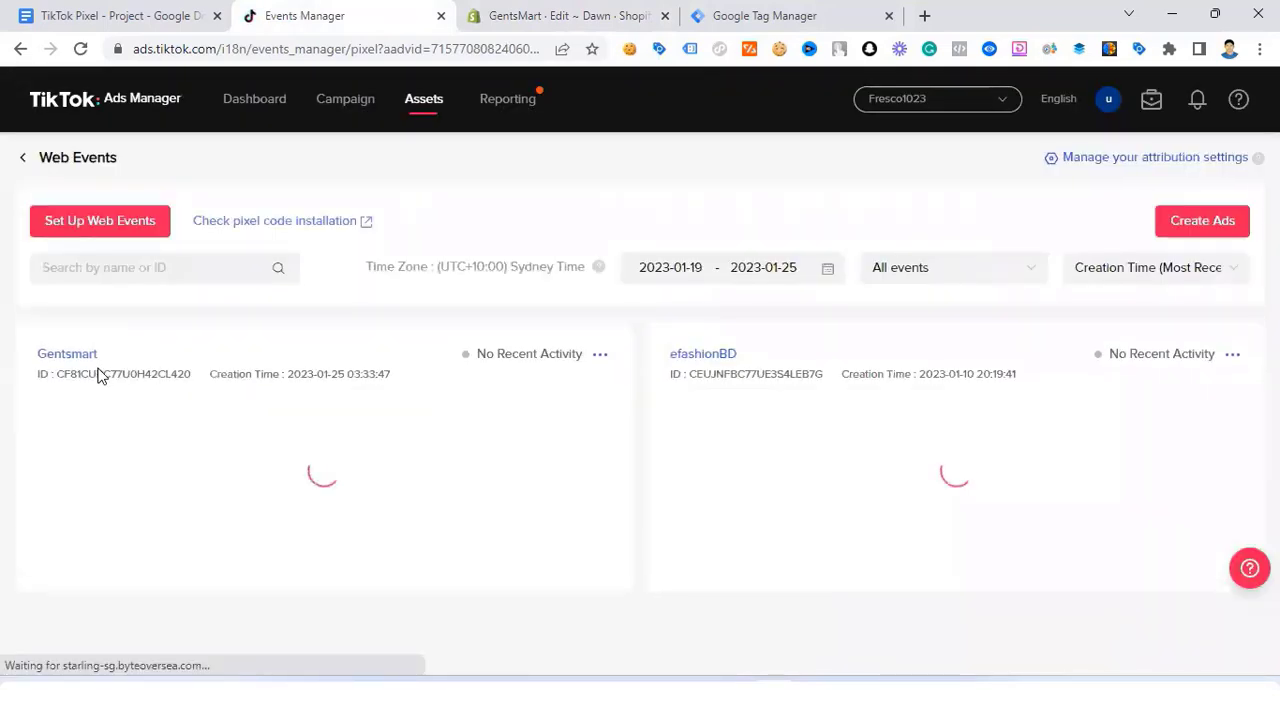
click(79, 358)
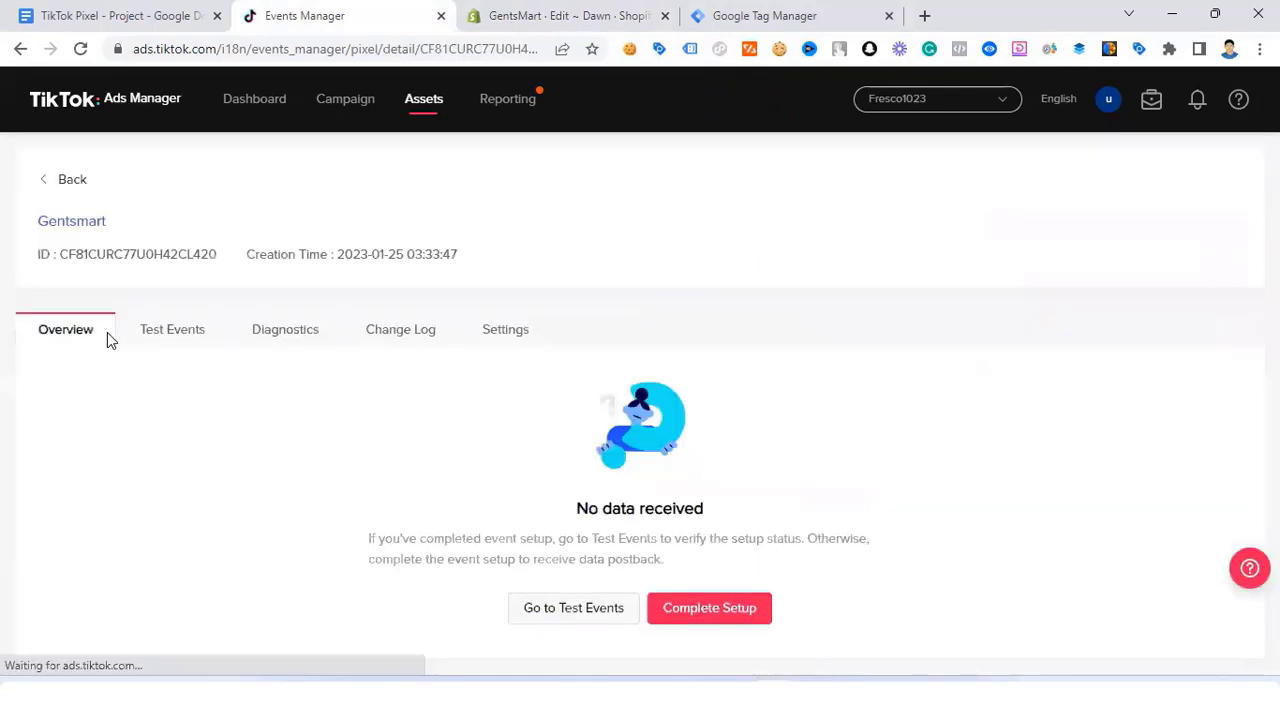
click(181, 335)
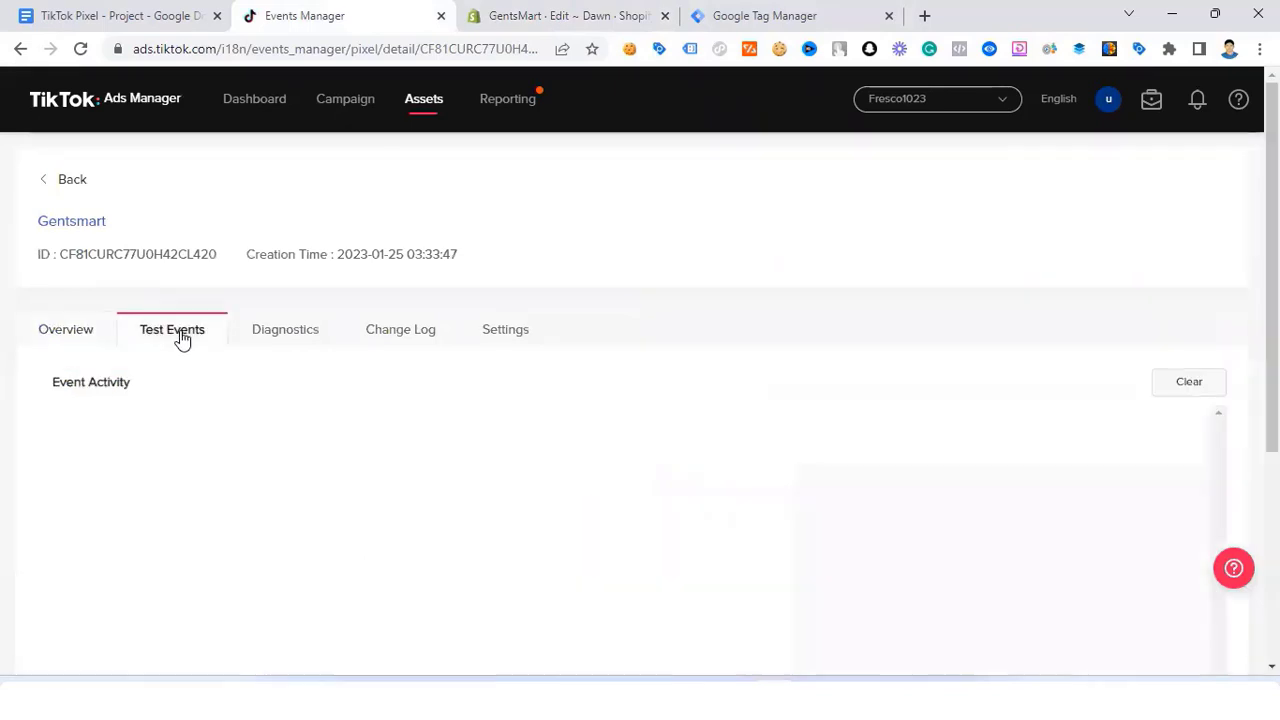
click(515, 340)
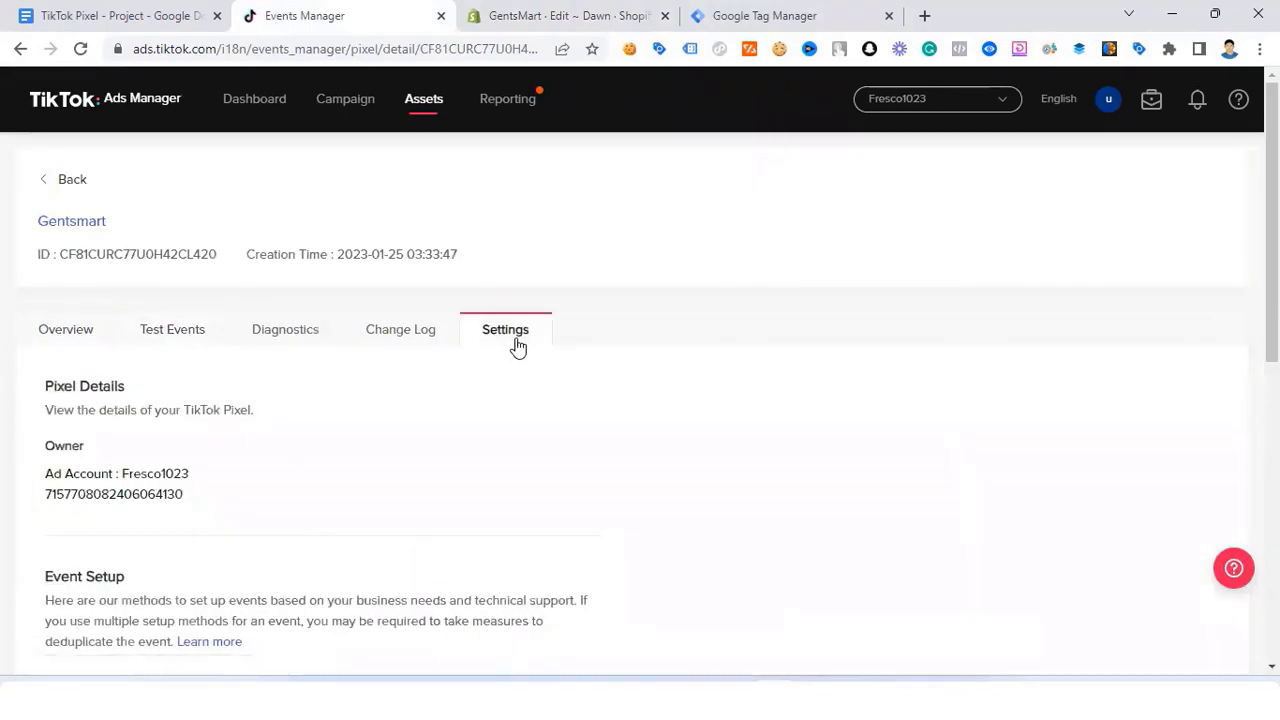
click(155, 17)
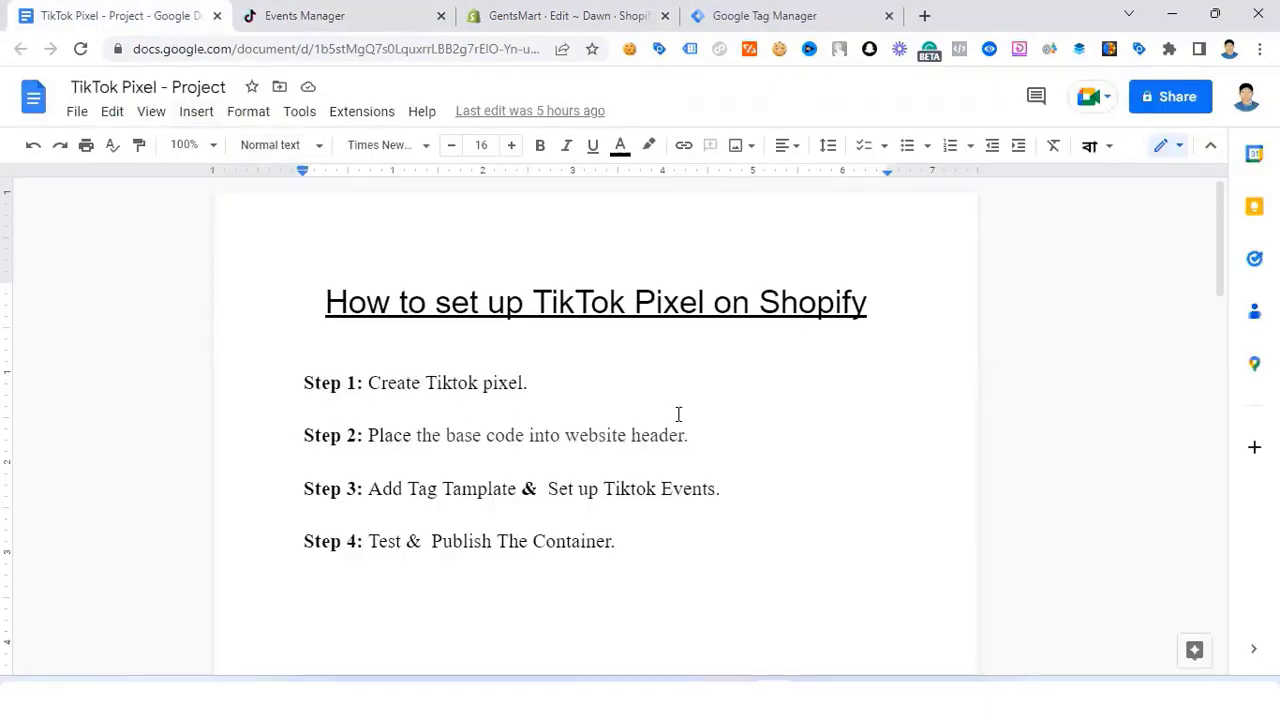
Step: Scroll through the TikTok Pixel - Project document to read its four setup steps
scroll(678, 414, down, 2)
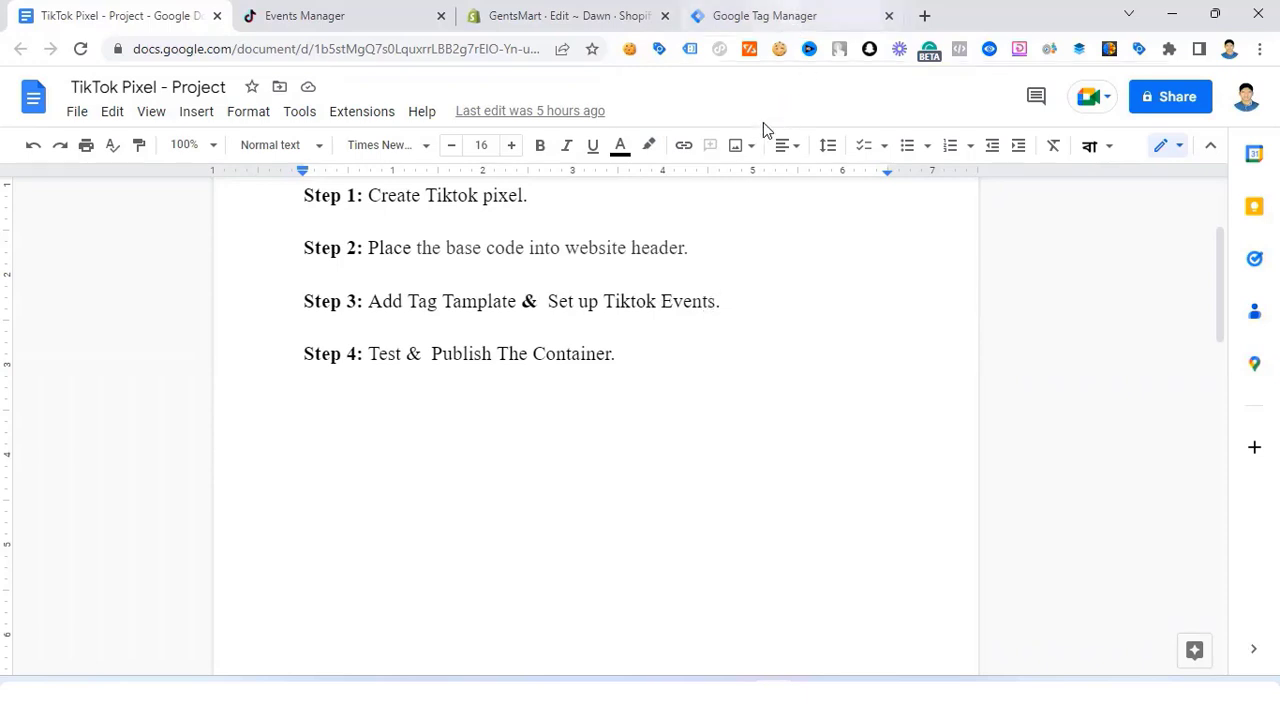
Step: Create a new tag in the Shopify store container and open its Tag Configuration type list
click(757, 16)
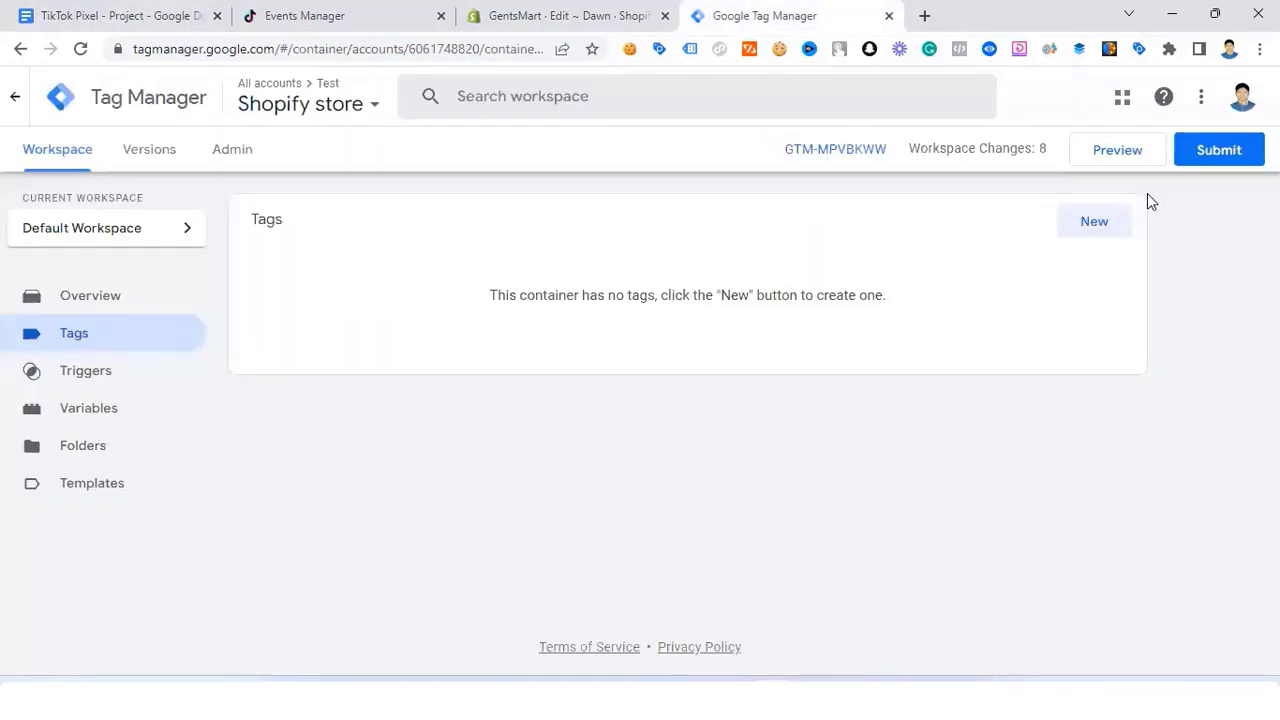
click(1095, 223)
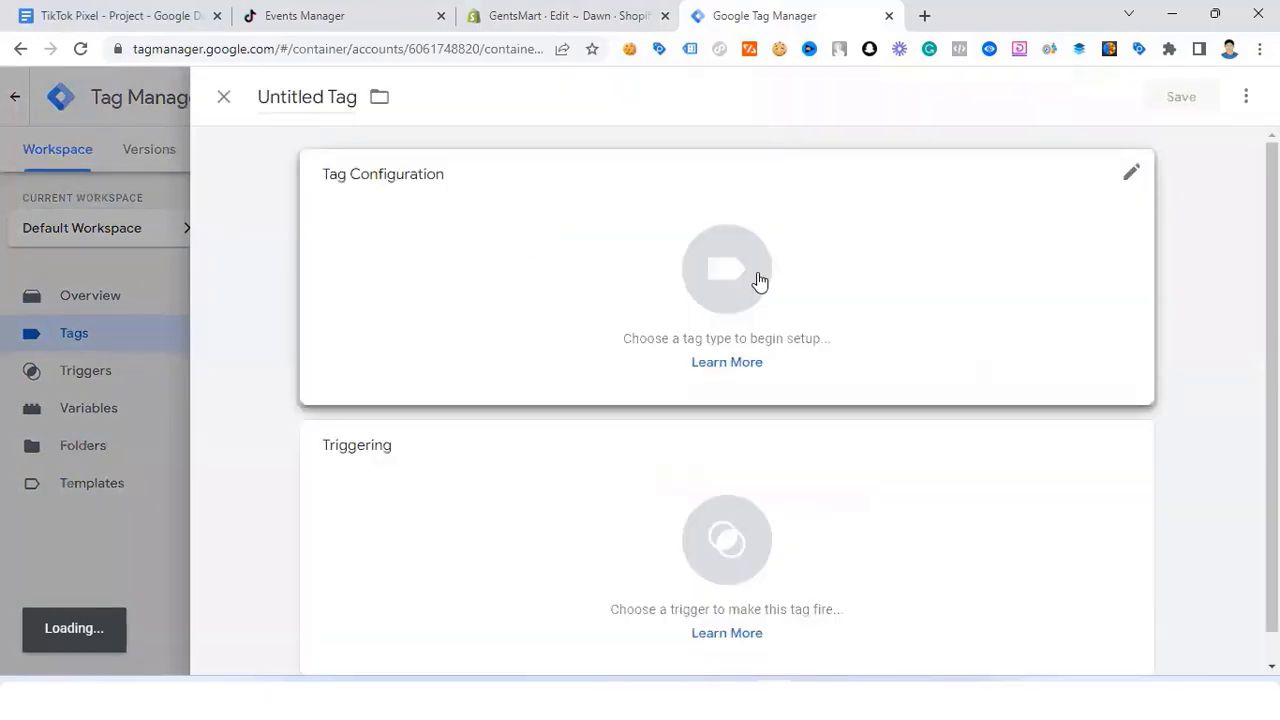
click(748, 276)
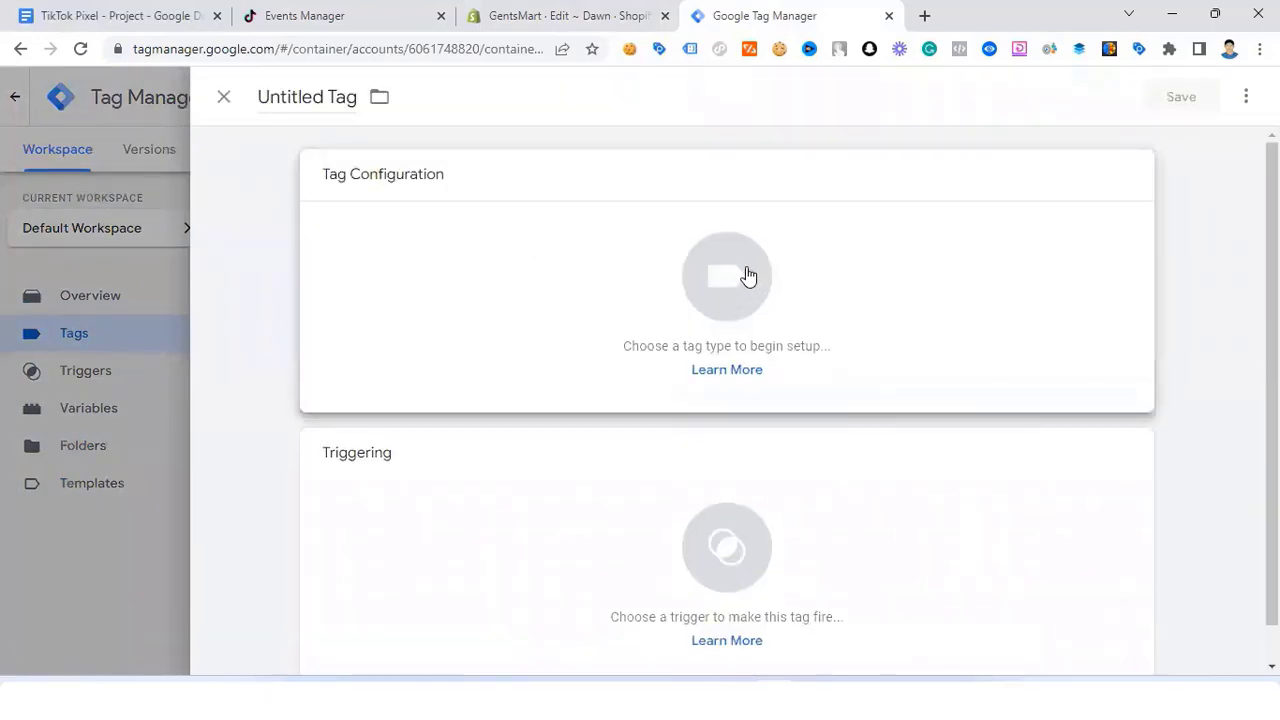
click(748, 276)
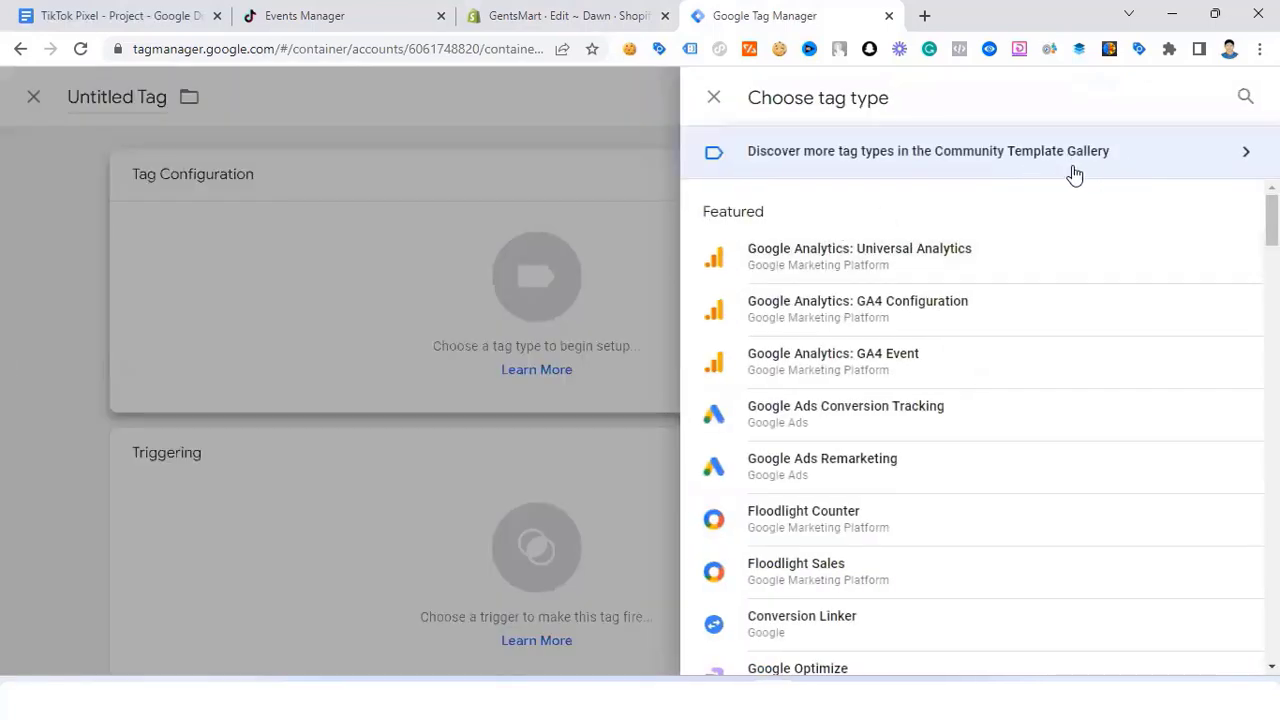
Step: Search the Community Template Gallery for 'tik' and choose the TikTok Pixel template
click(1230, 151)
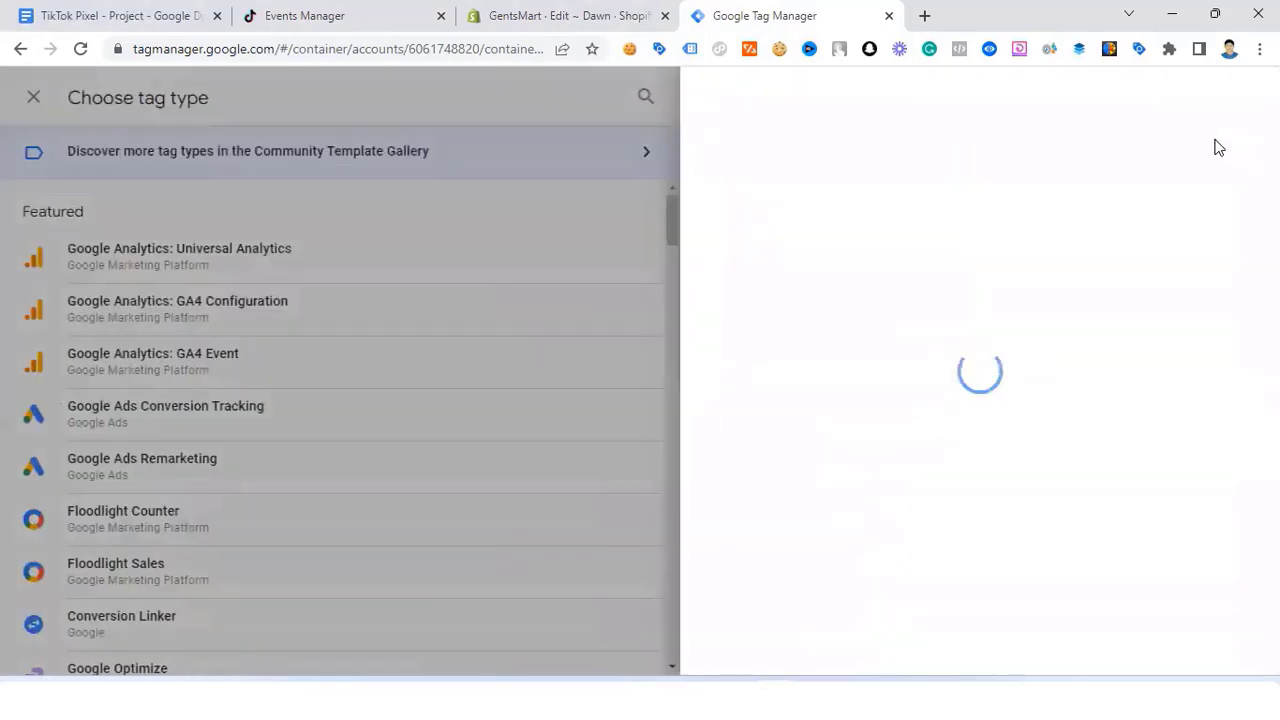
click(1234, 98)
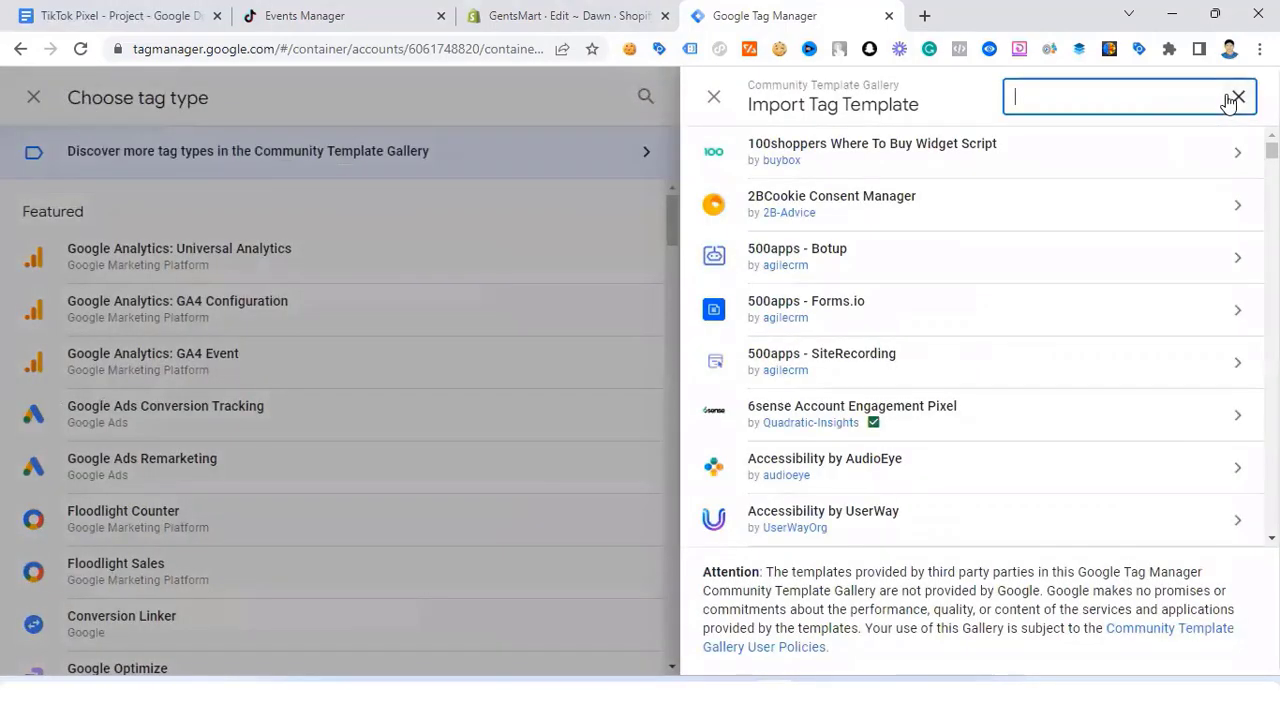
text(tik)
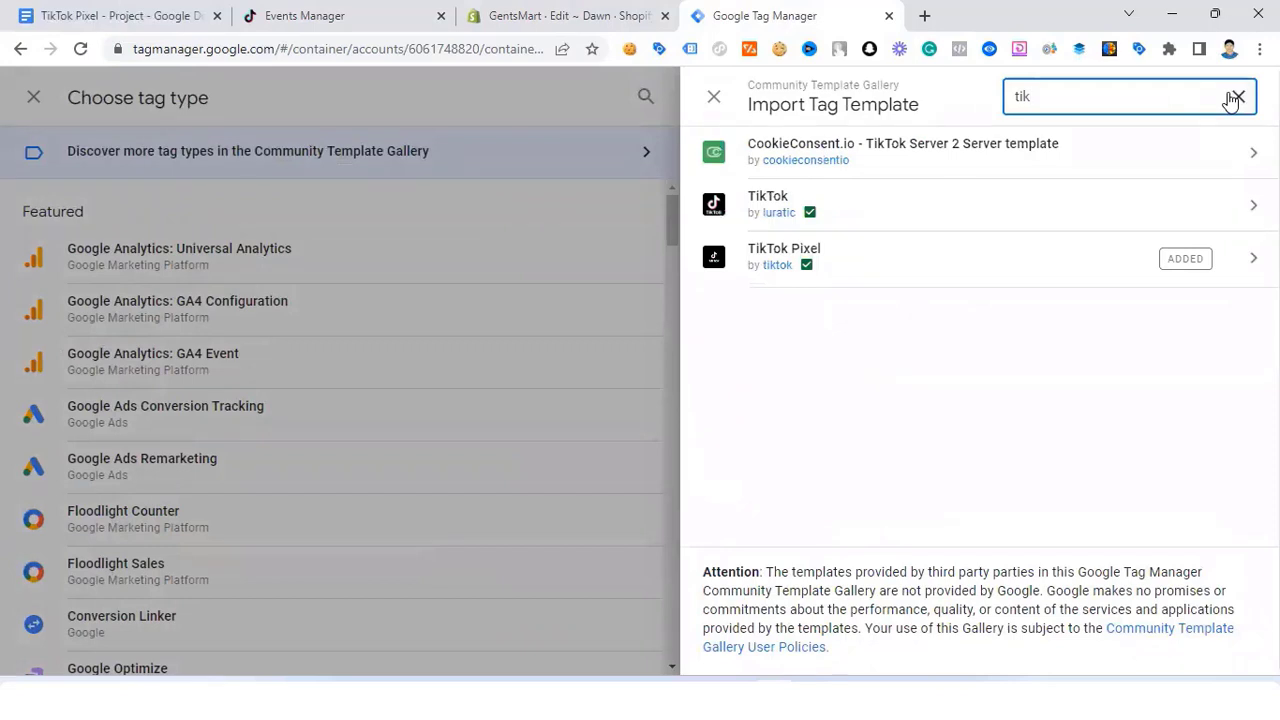
click(775, 250)
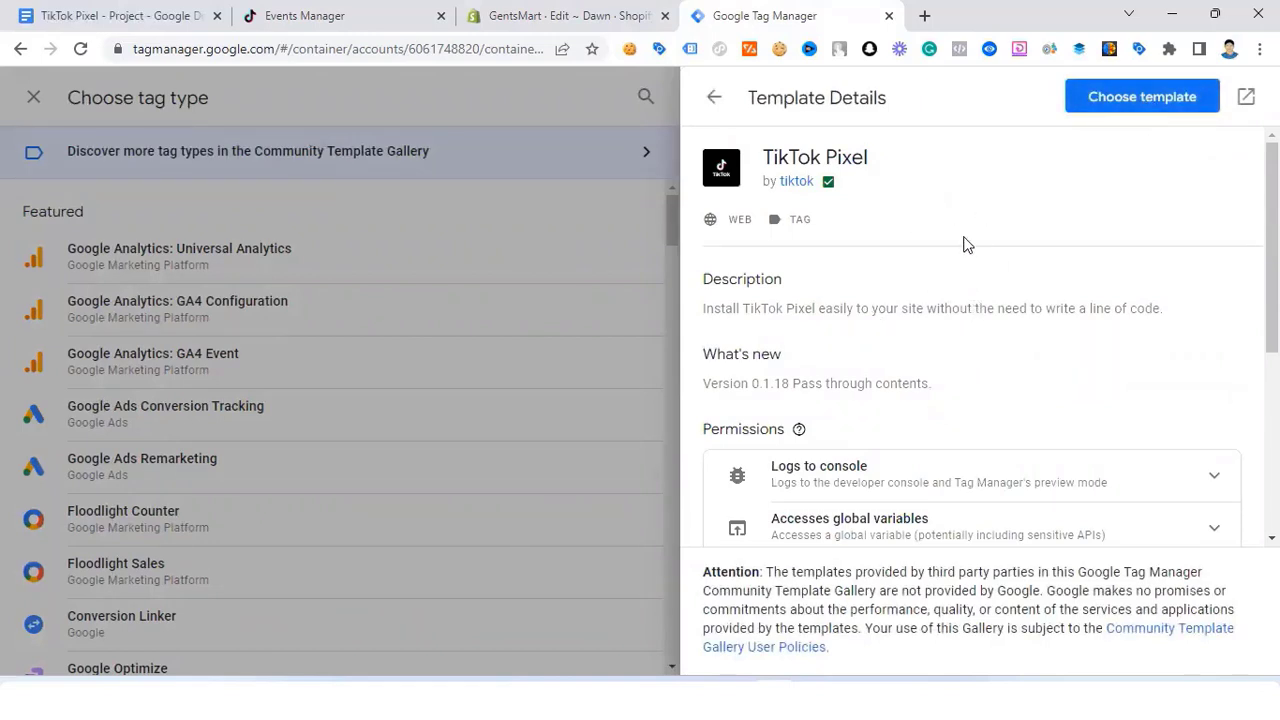
click(1146, 103)
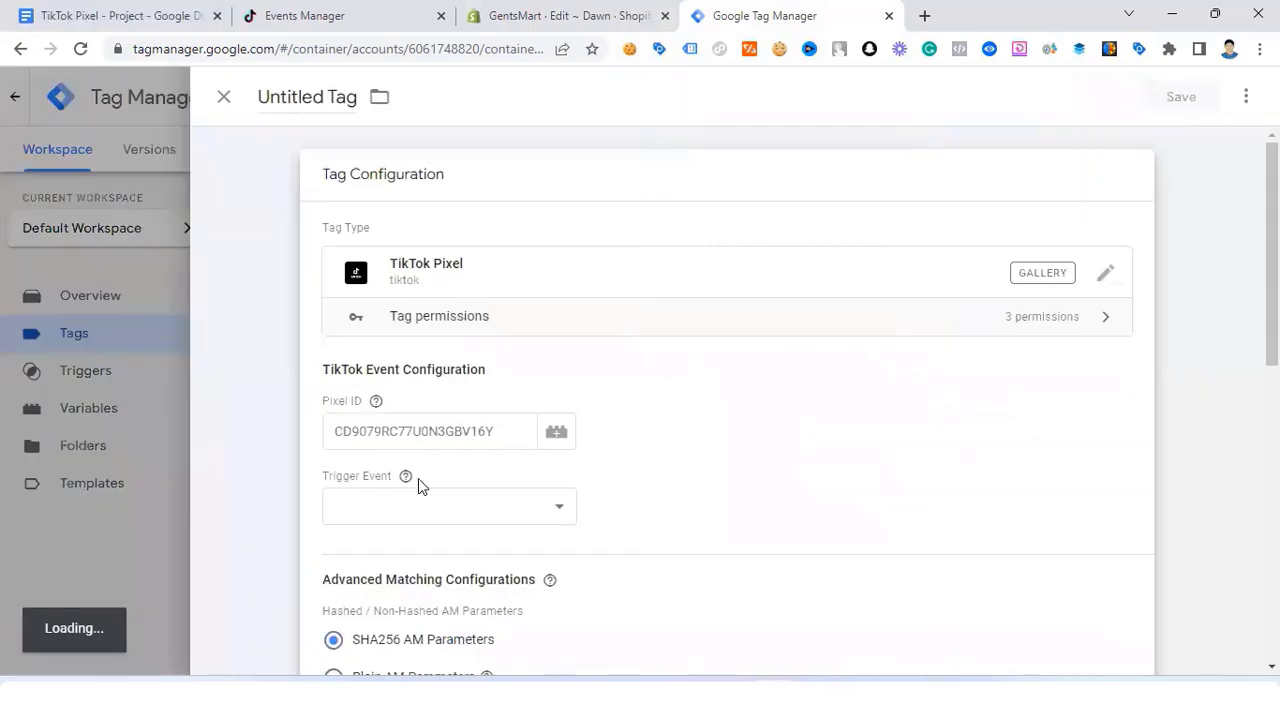
scroll(418, 455, down, 1)
Step: From the Pixel ID variable picker, create a new Constant-type variable awaiting its value
click(395, 338)
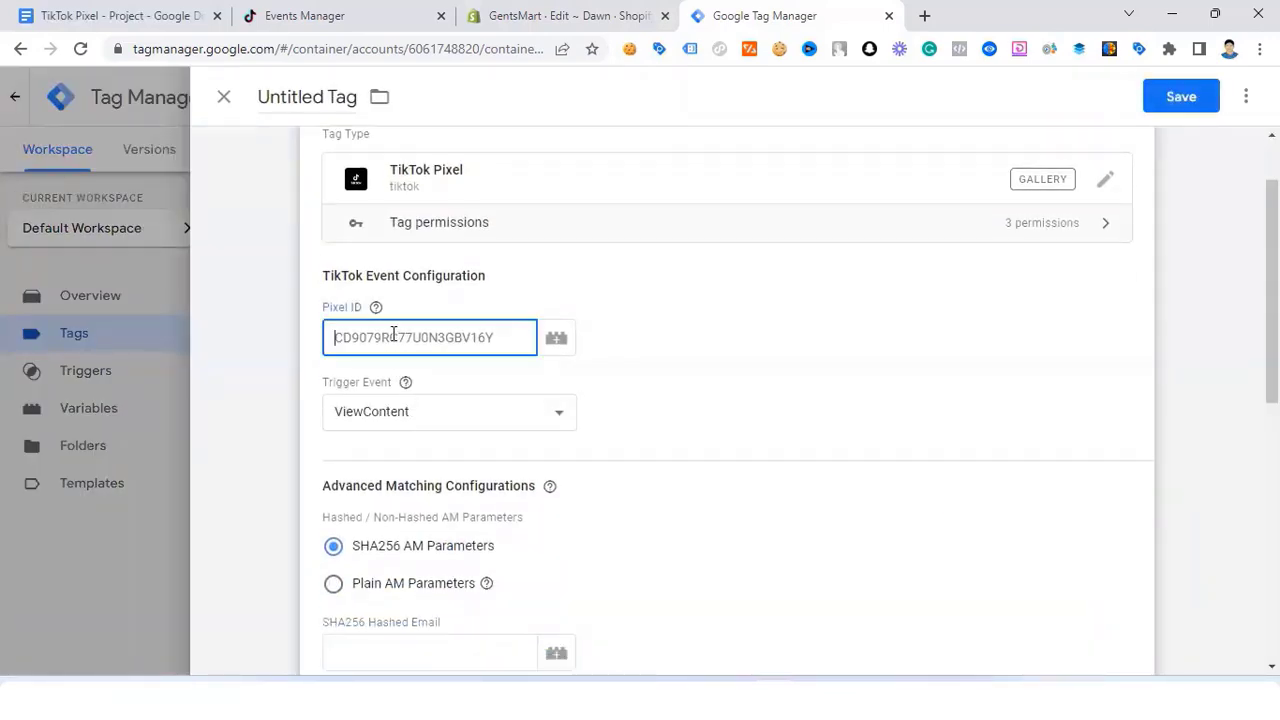
click(562, 342)
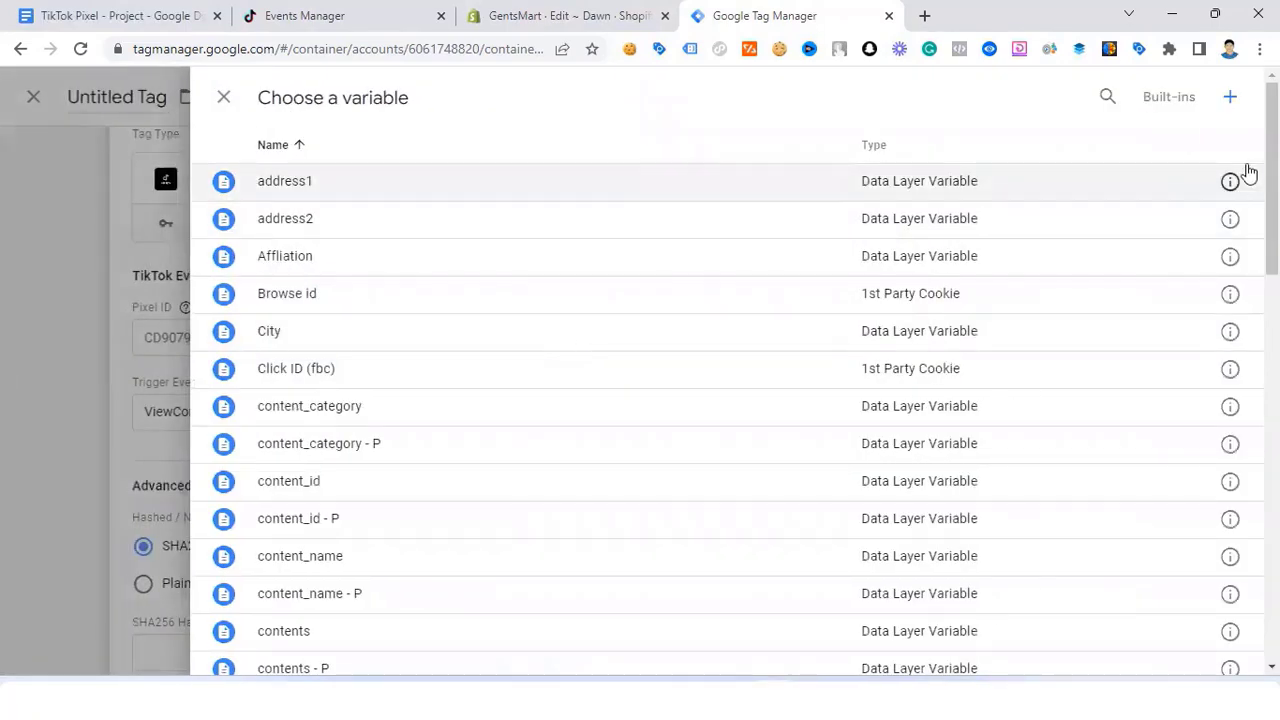
click(1230, 100)
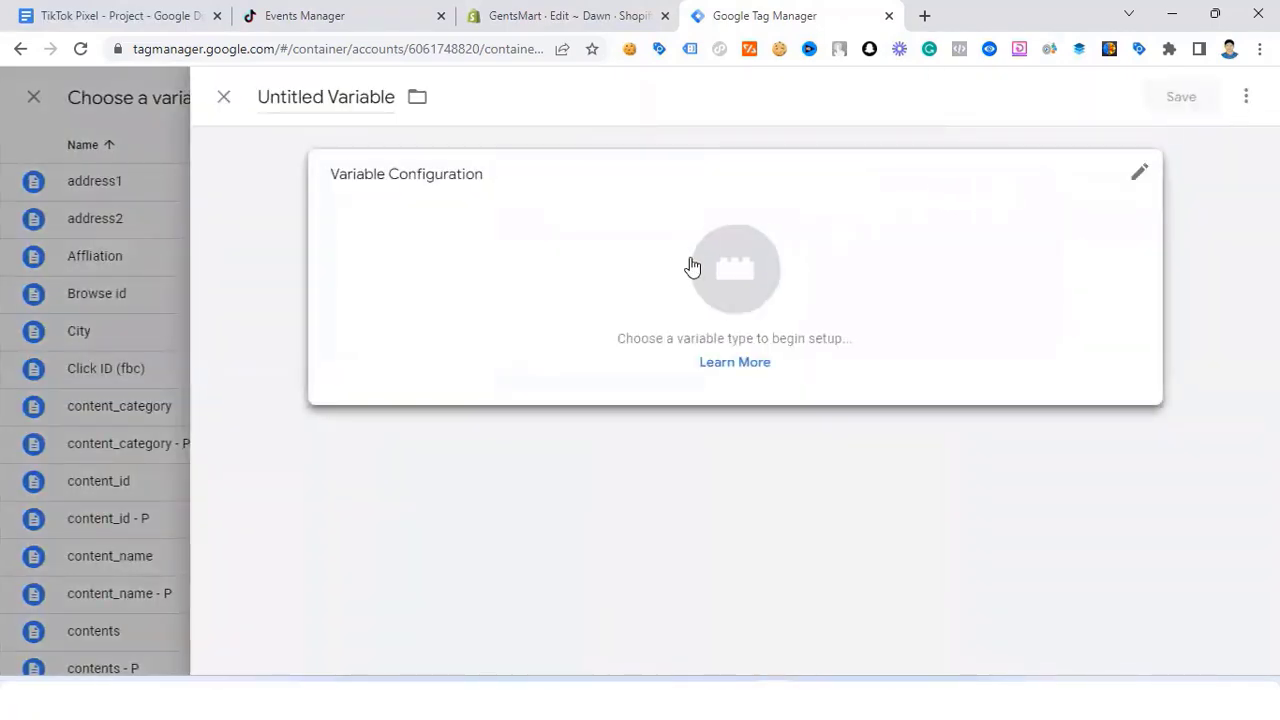
click(760, 276)
scroll(894, 482, down, 3)
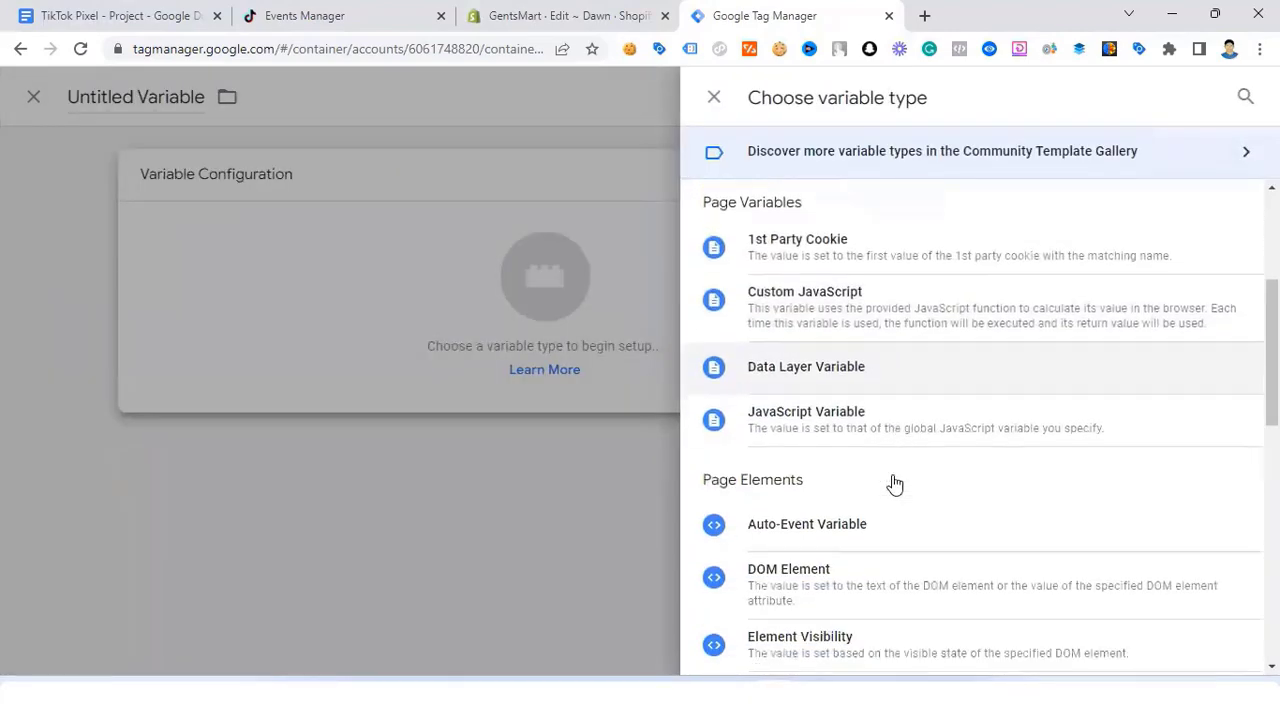
scroll(894, 476, down, 2)
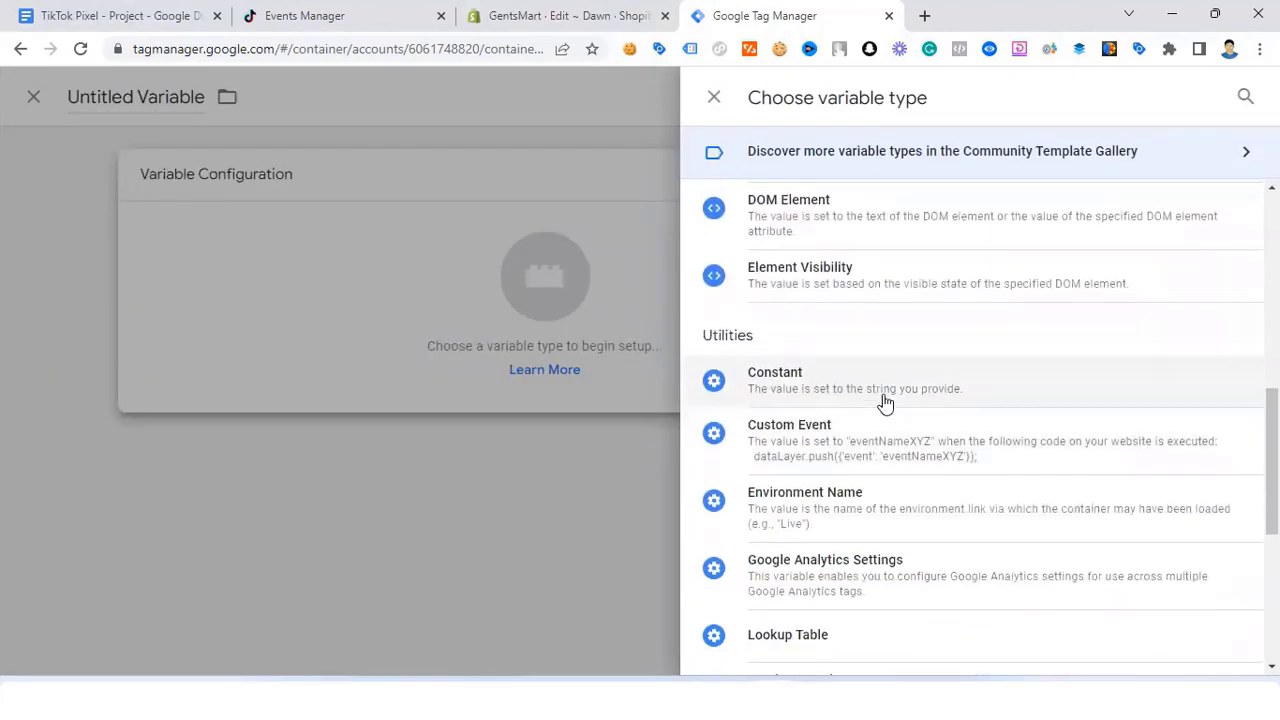
click(884, 402)
click(418, 371)
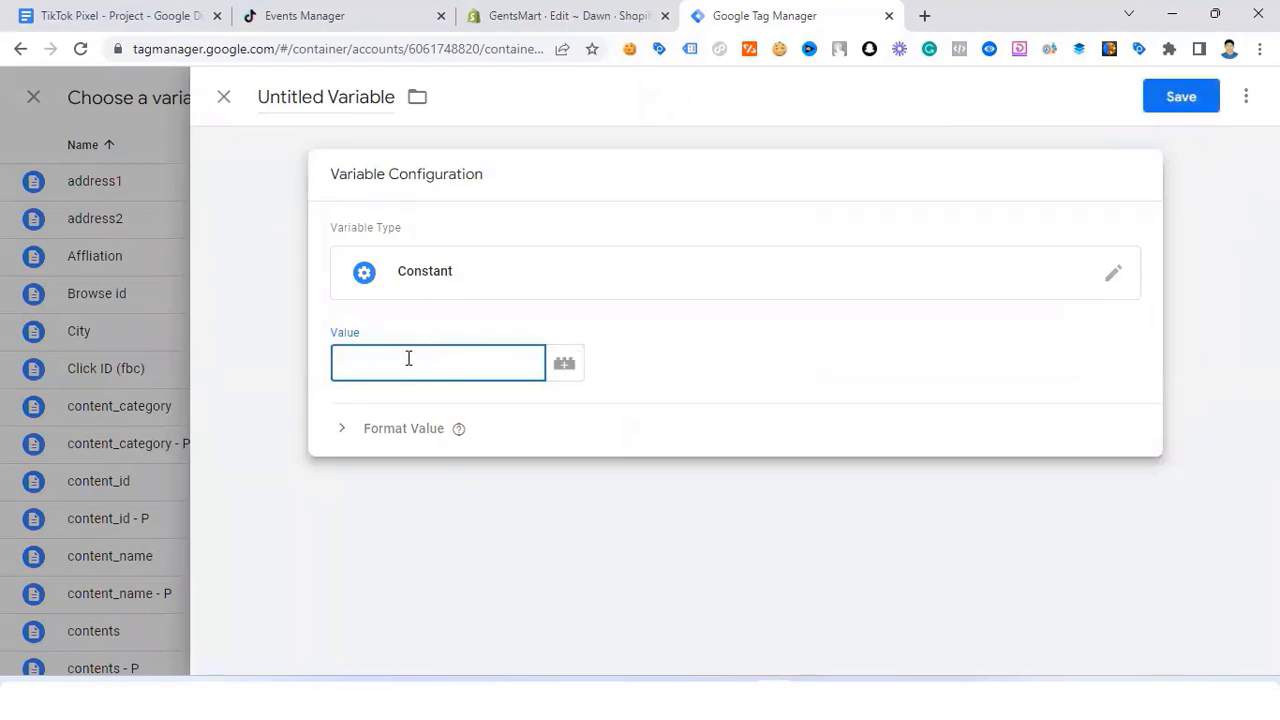
click(338, 16)
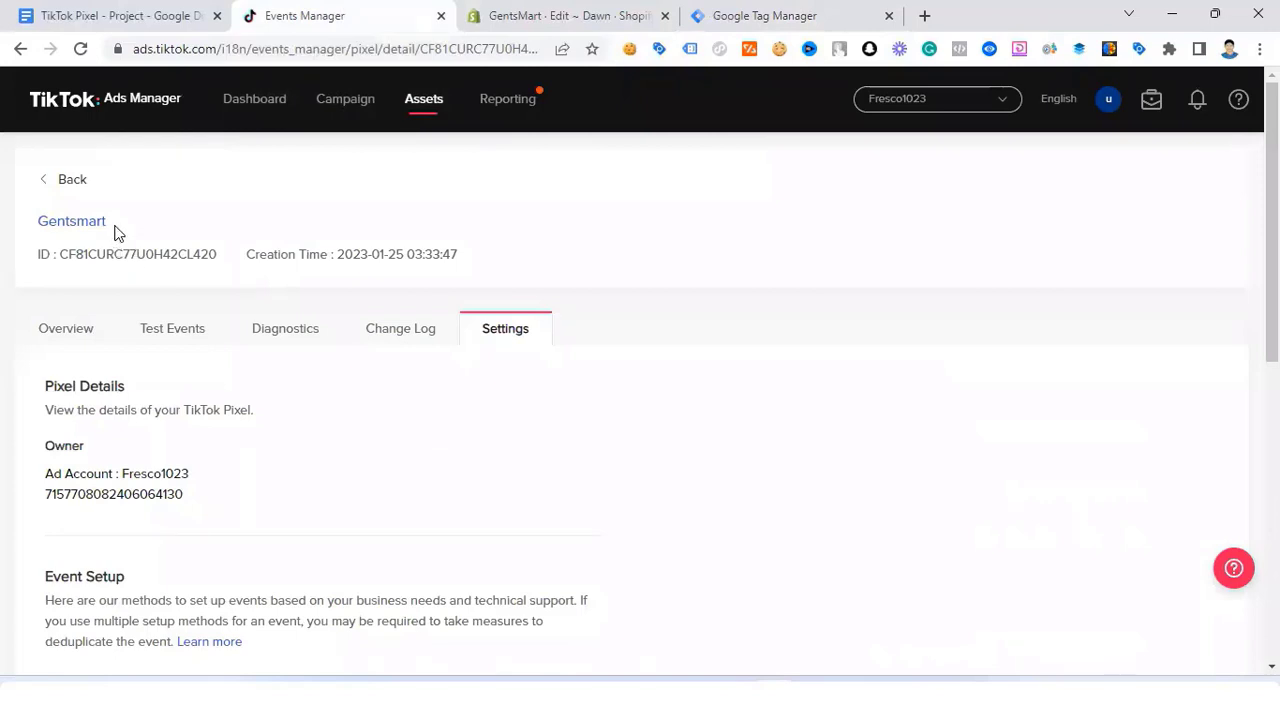
Step: Copy the Gentsmart pixel's ID from TikTok Events Manager and return to Tag Manager
drag(222, 257, 61, 254)
key(ctrl+c)
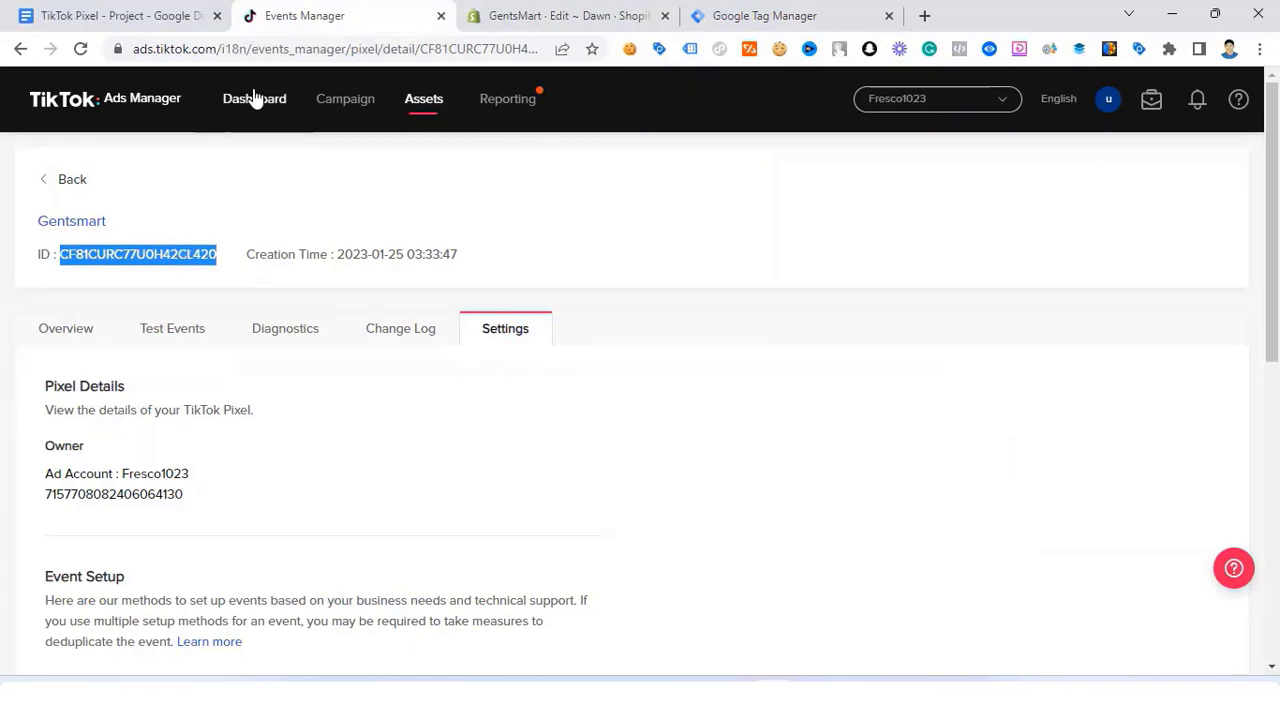
click(848, 28)
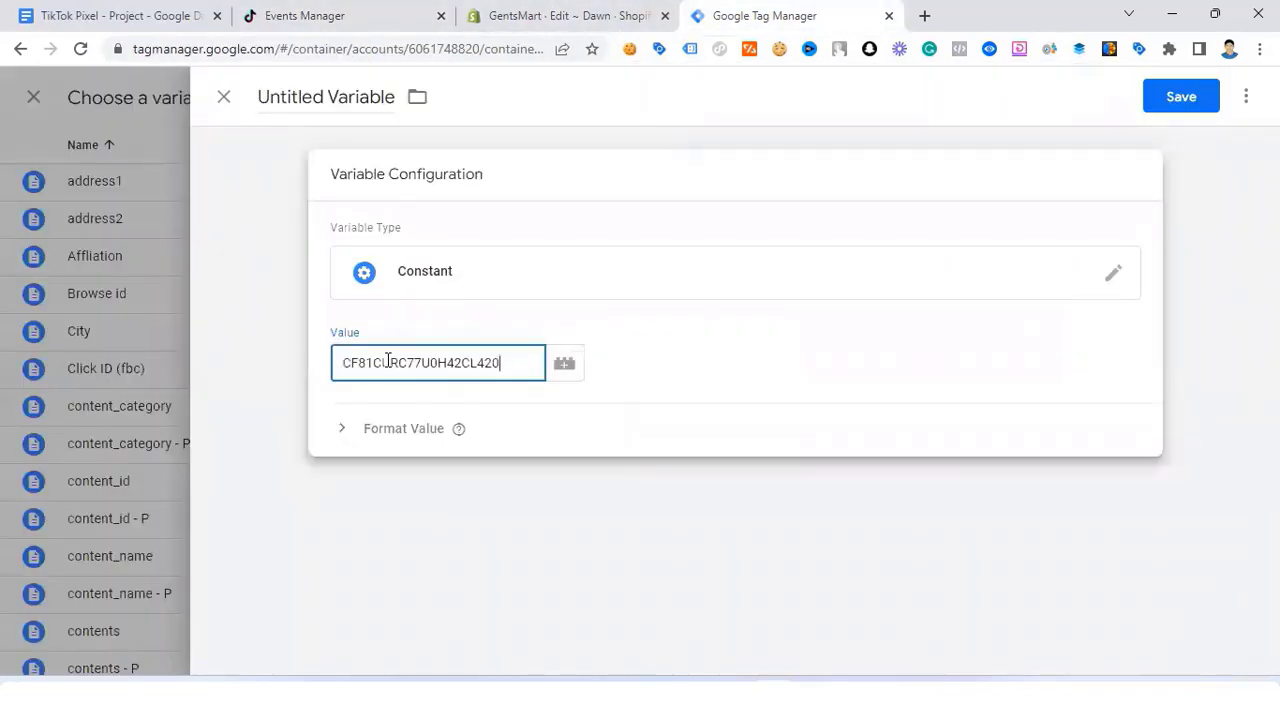
Step: Paste the pixel ID as the Constant value, name the variable 'TIkTOk - Pixel ID', and save it
key(ctrl+v)
triple_click(330, 96)
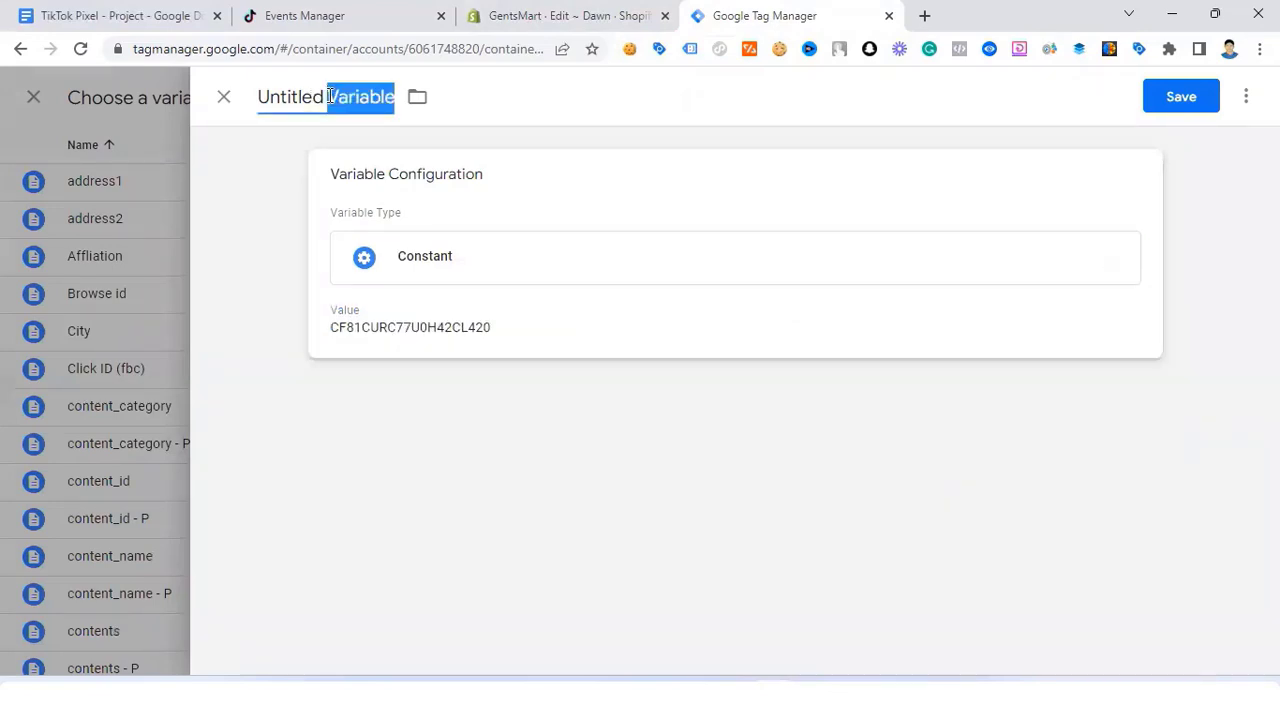
text(TI)
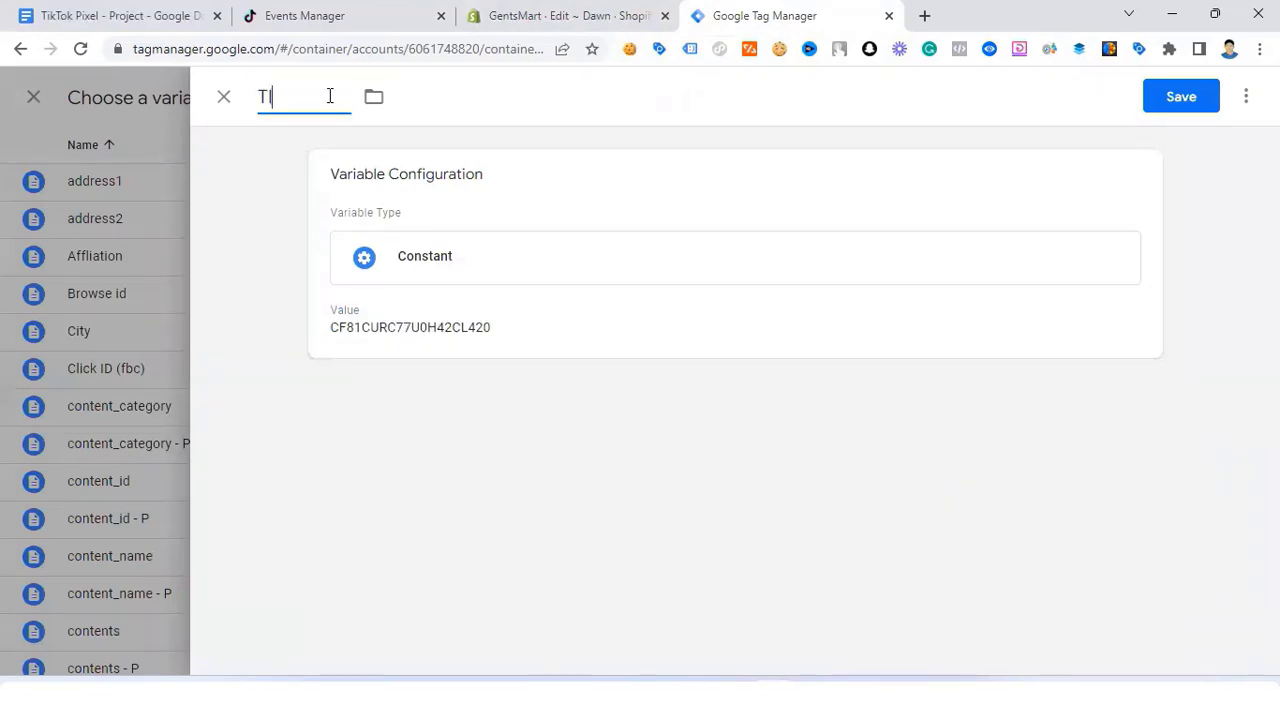
text(kTOk -Pixel ID)
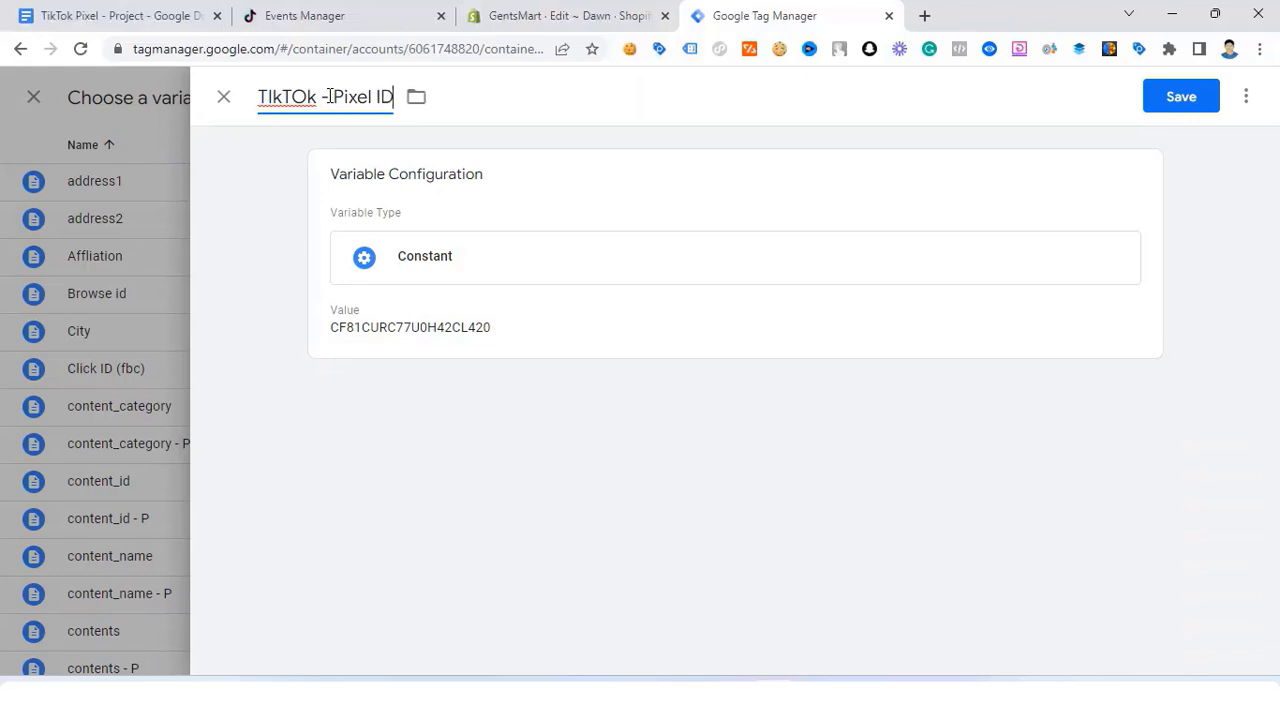
click(330, 96)
click(1198, 96)
click(1196, 92)
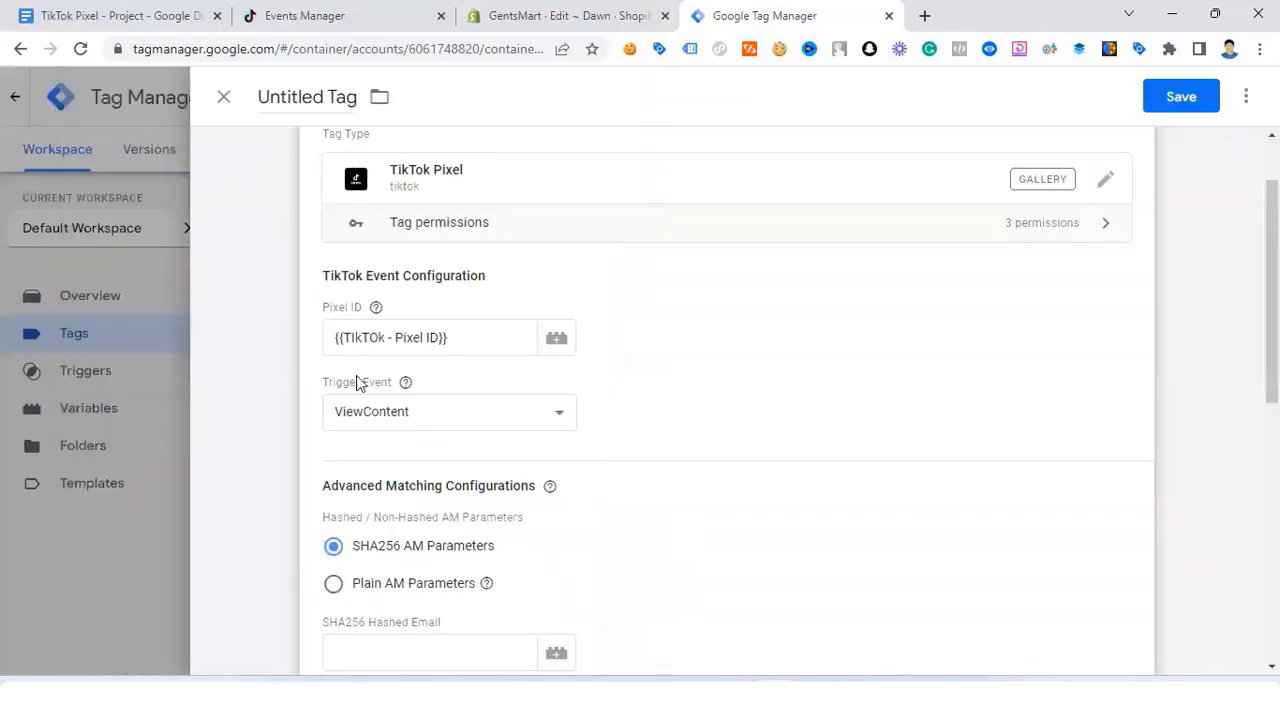
Step: Fill SHA256 Hashed Email with {{email}} and SHA256 Hashed Phone with {{phone}} on the ViewContent tag
scroll(423, 411, down, 1)
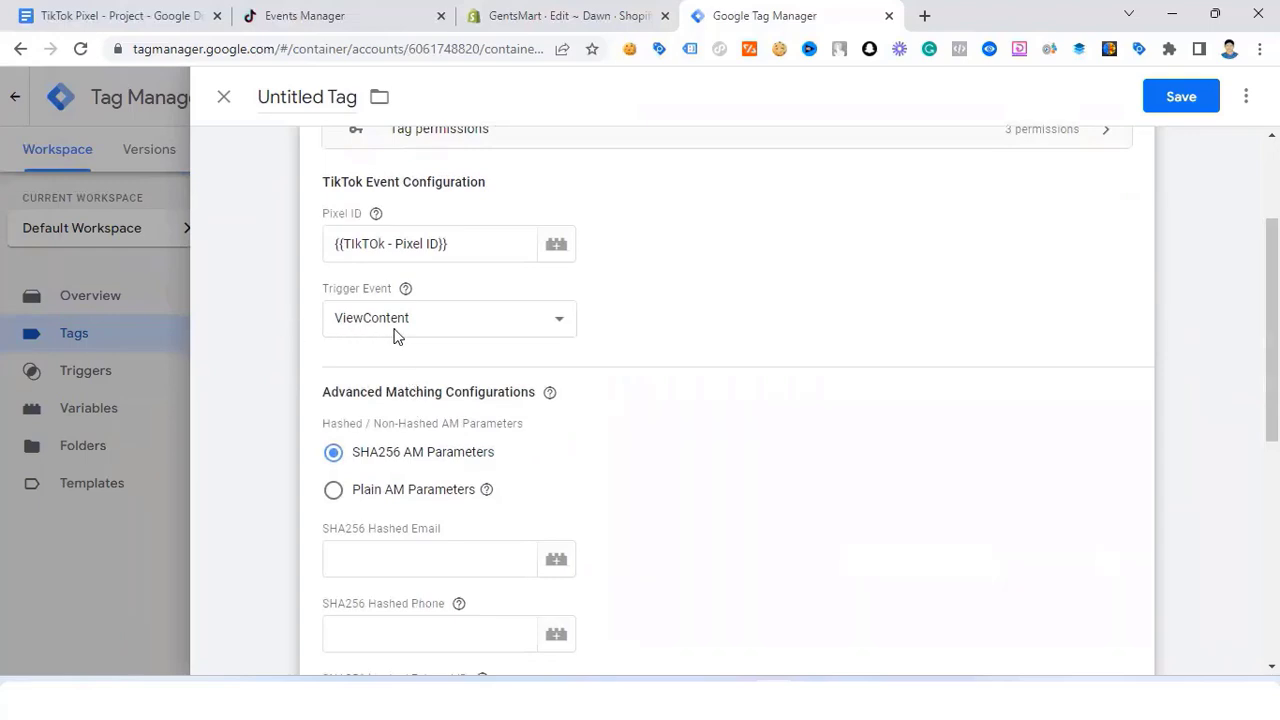
scroll(446, 348, down, 1)
scroll(446, 348, down, 2)
scroll(417, 346, up, 1)
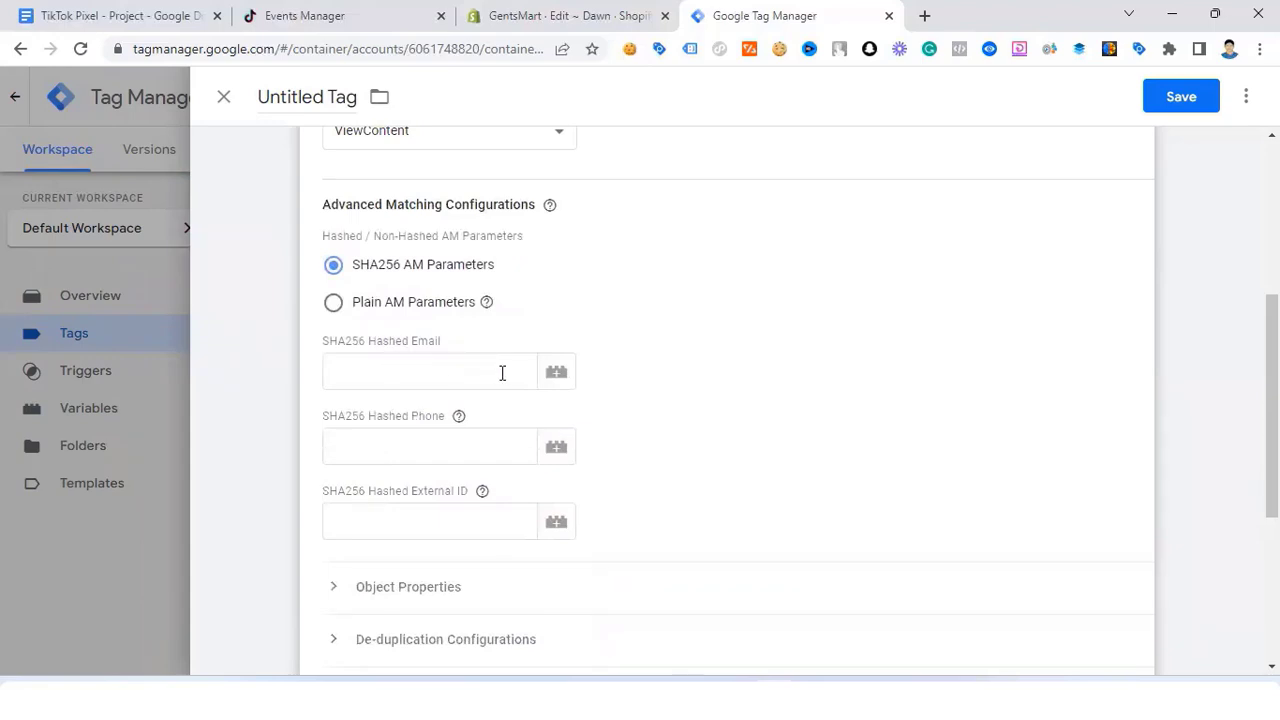
click(399, 366)
text({)
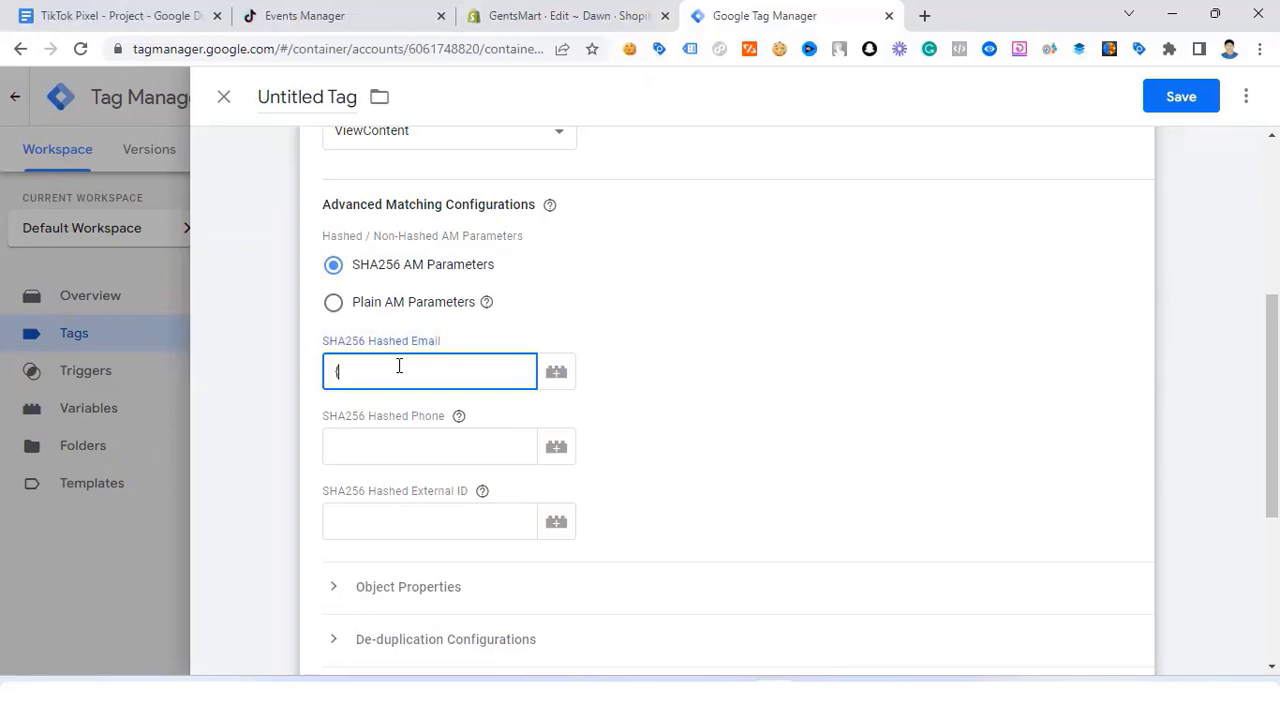
text({)
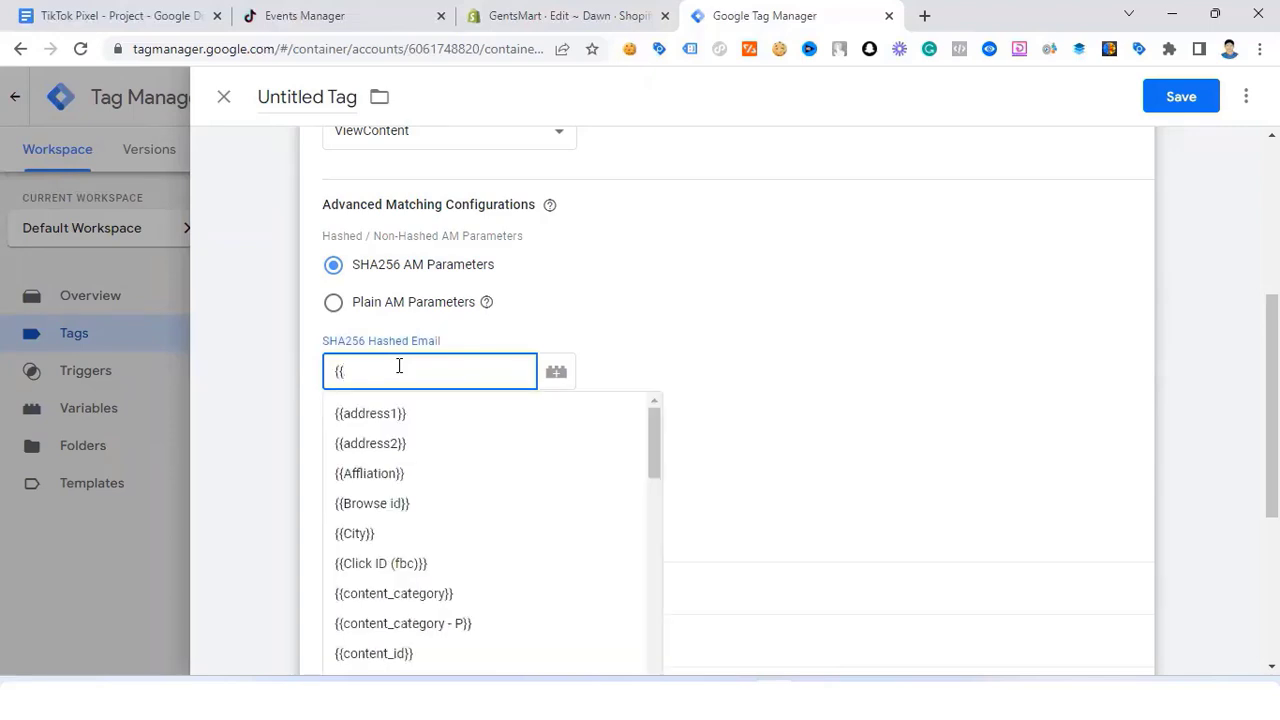
text(ema)
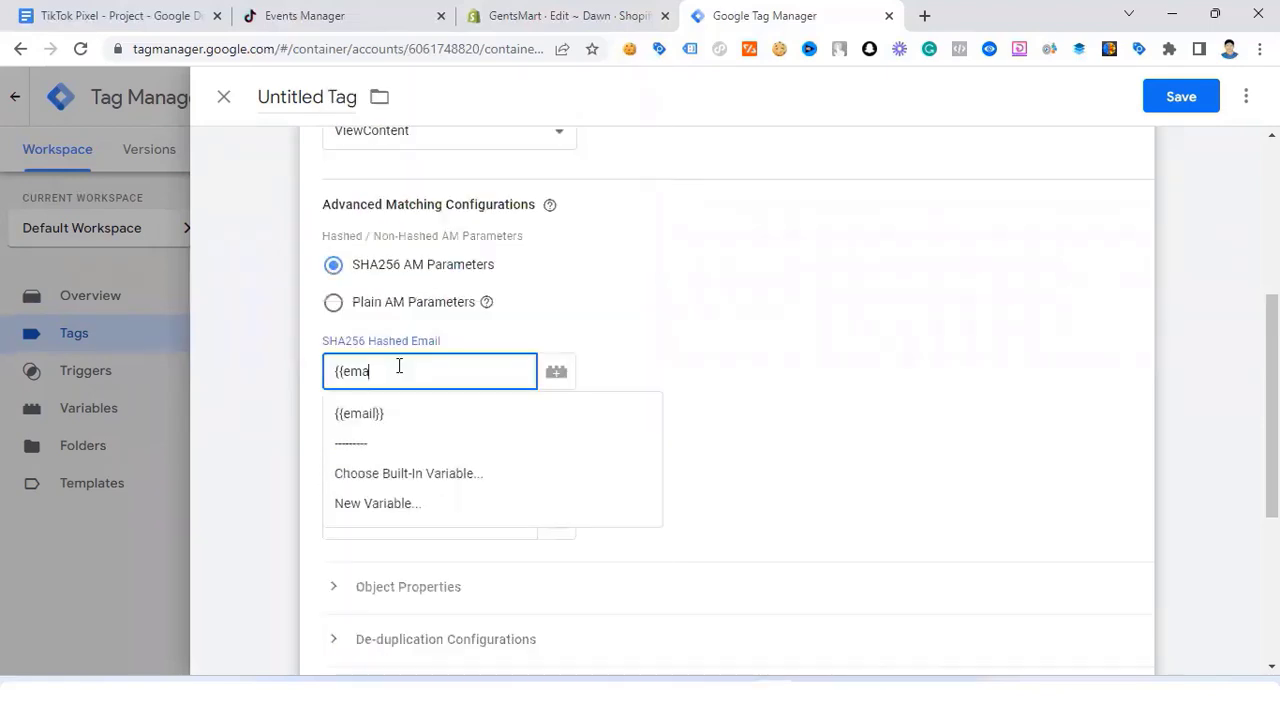
click(408, 417)
click(394, 440)
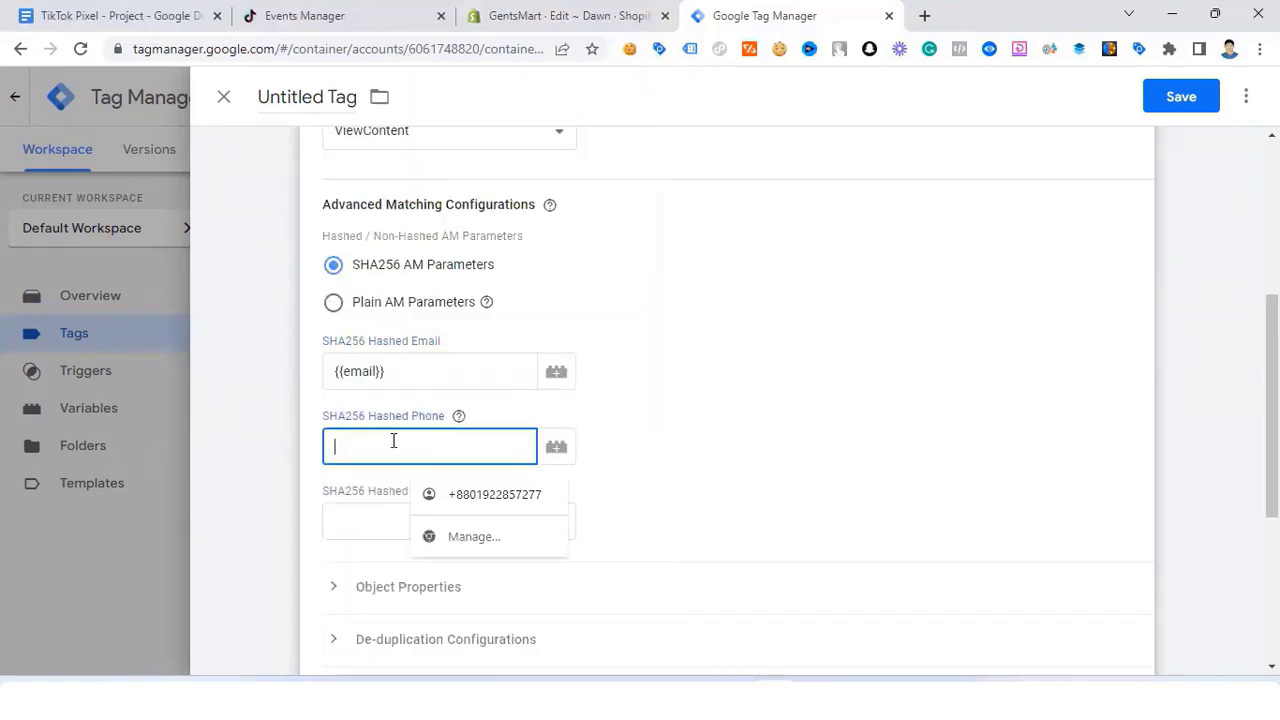
text({{p)
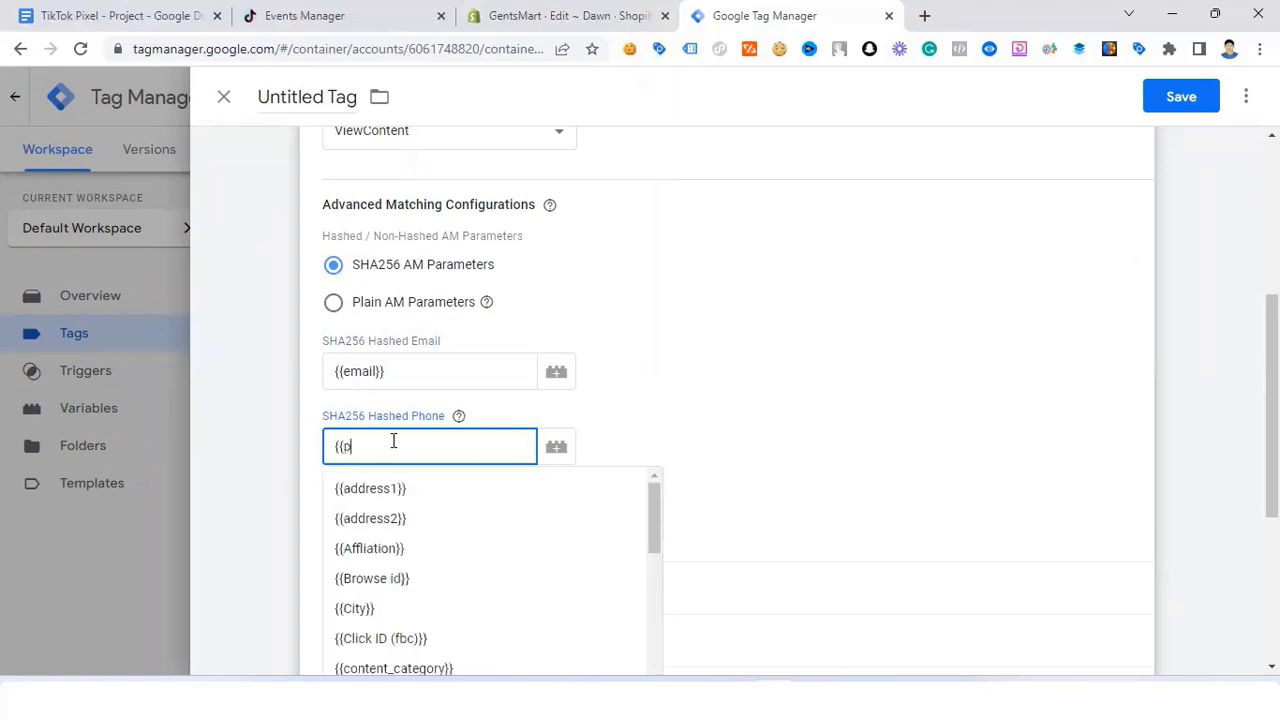
text(ho)
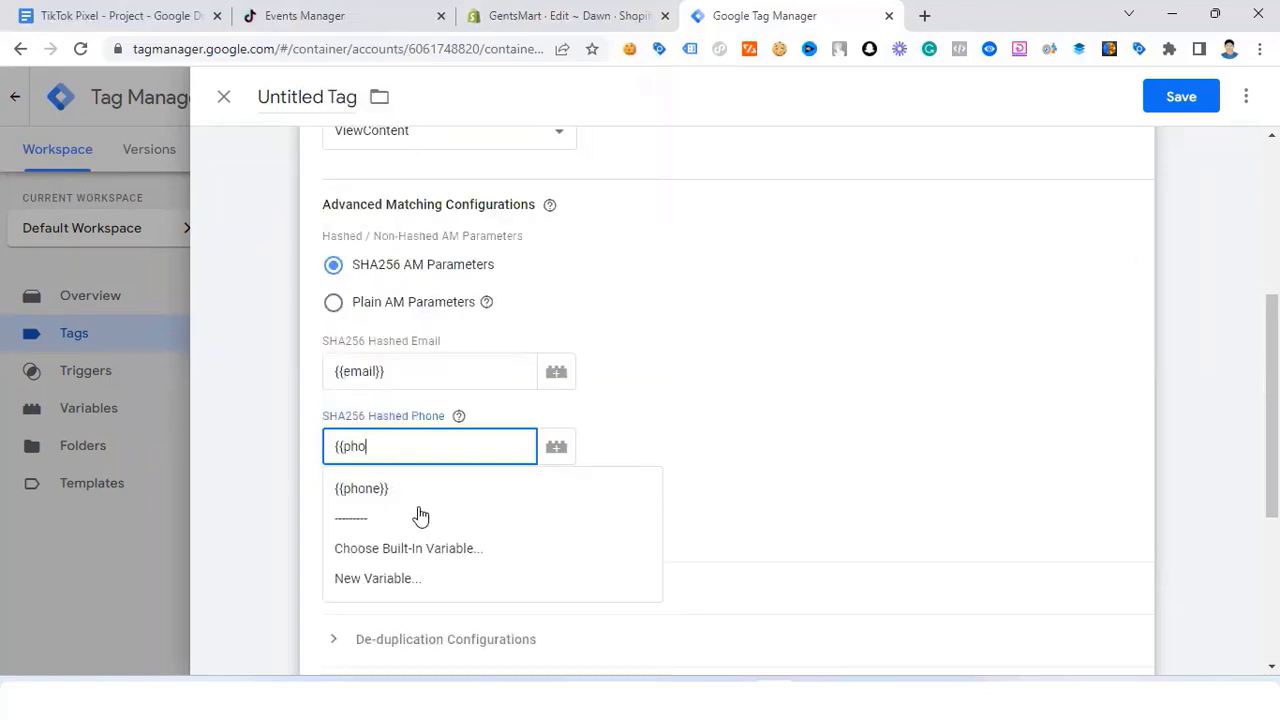
click(386, 486)
scroll(388, 488, down, 2)
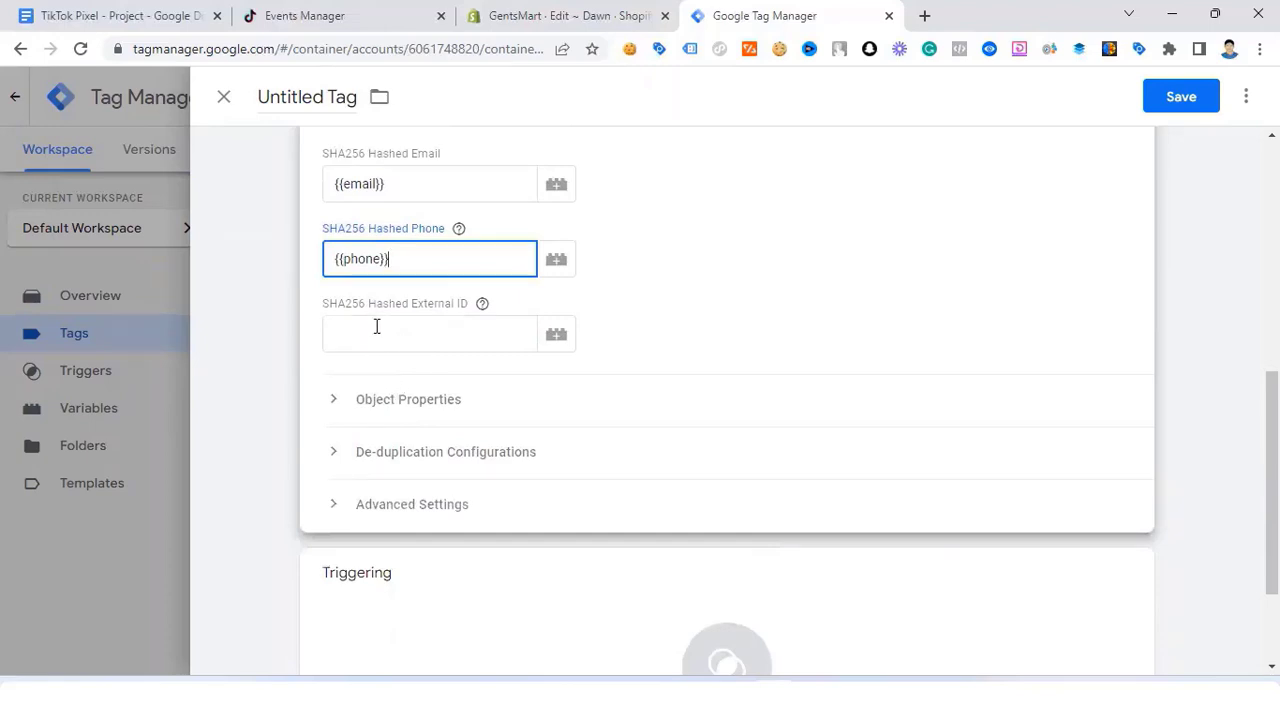
click(343, 400)
Step: Set content_id to {{content_id}} and content_type to product
scroll(338, 396, down, 1)
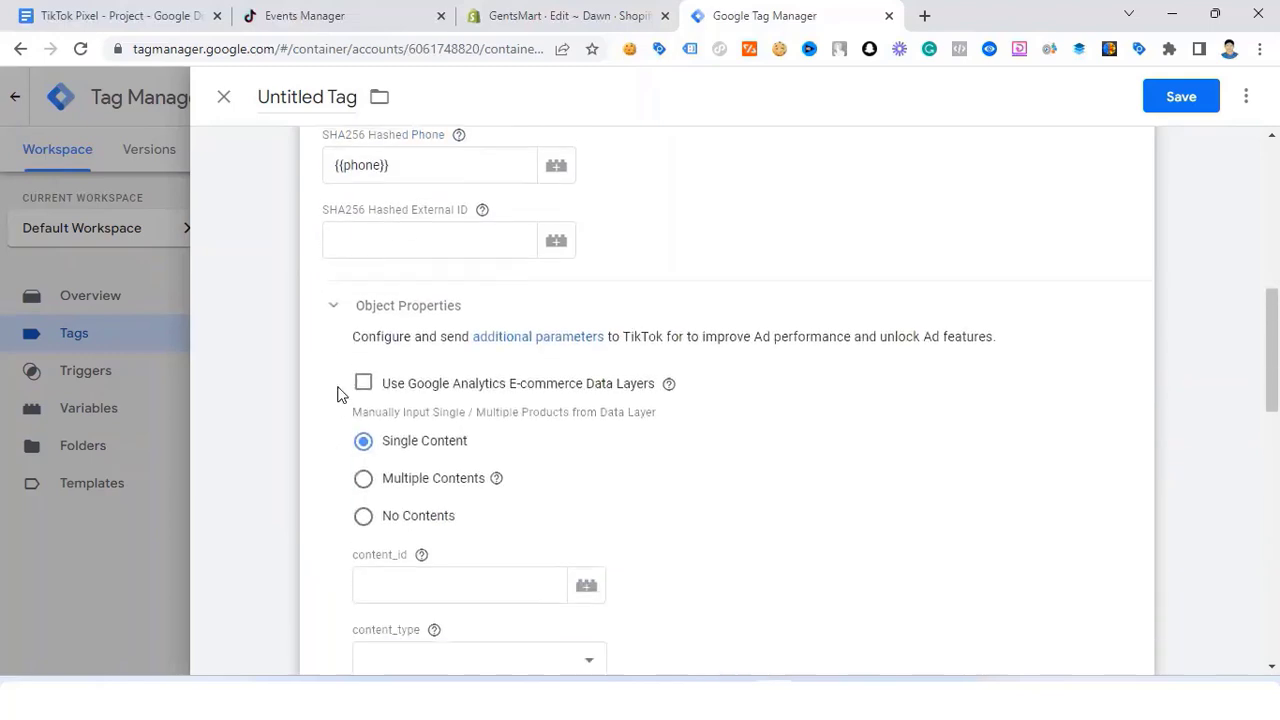
scroll(360, 295, down, 2)
scroll(362, 289, up, 2)
scroll(408, 254, down, 2)
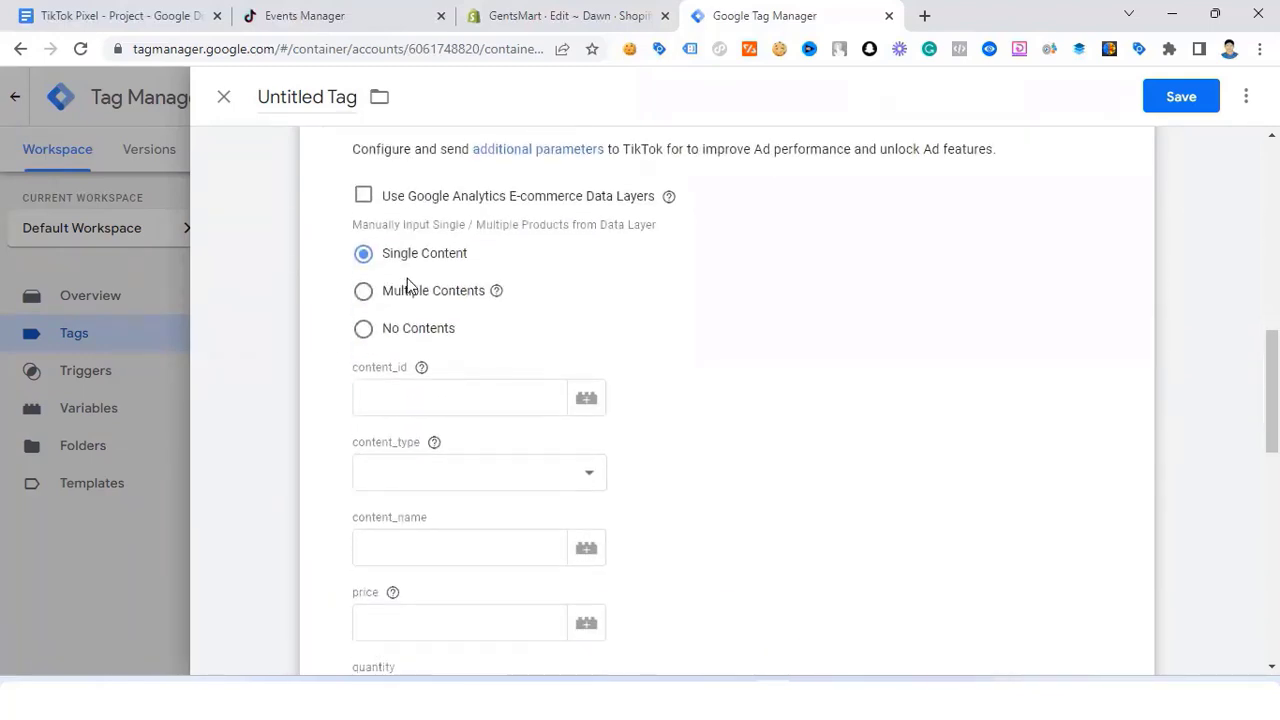
click(392, 394)
scroll(430, 360, down, 1)
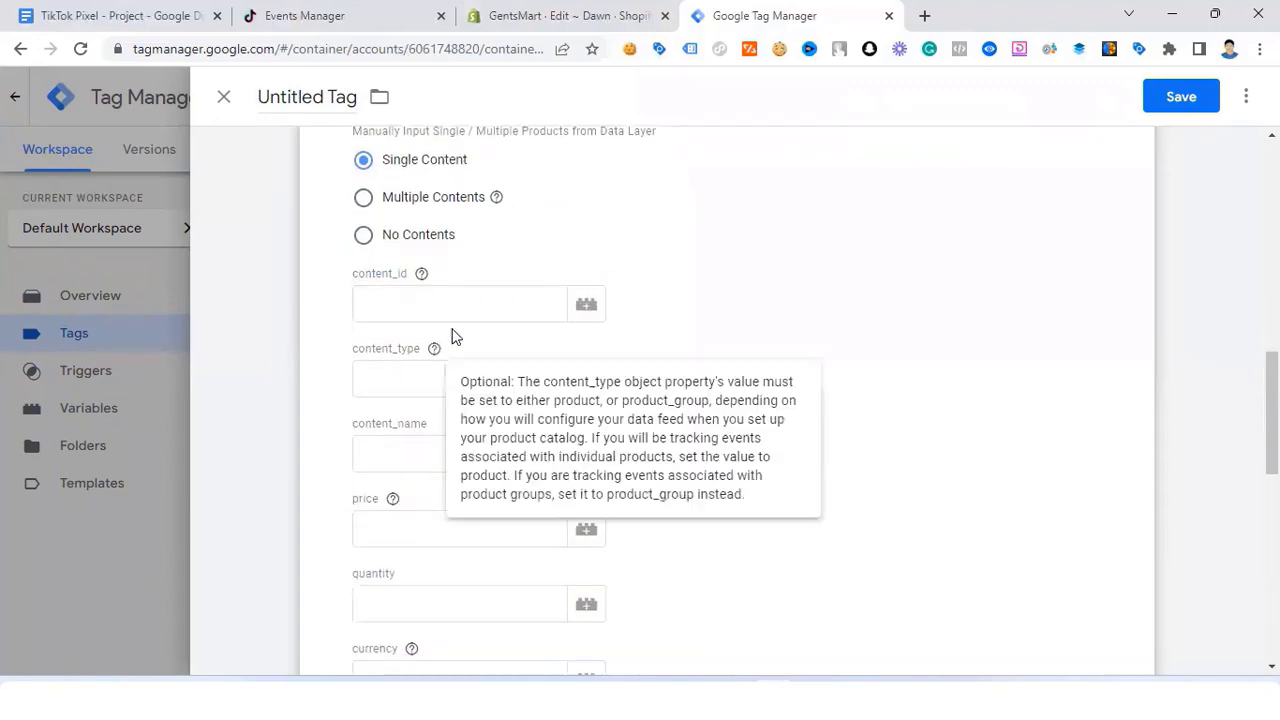
text({)
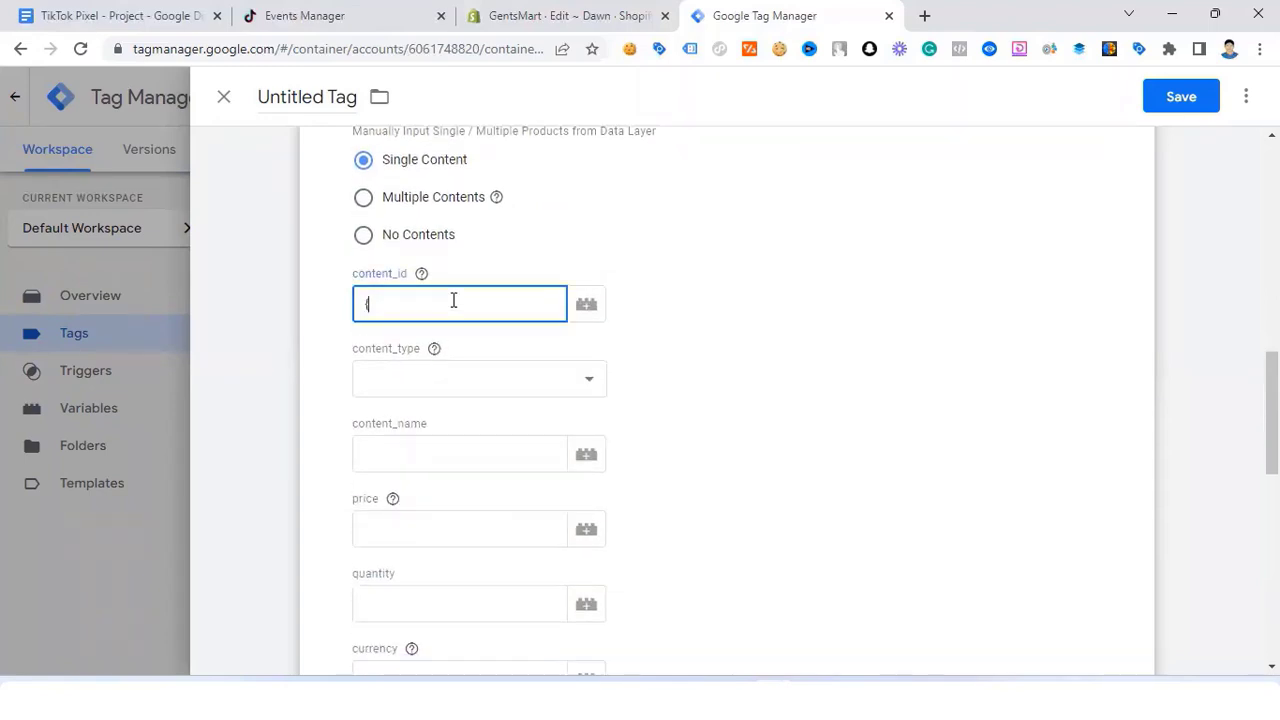
text({conten)
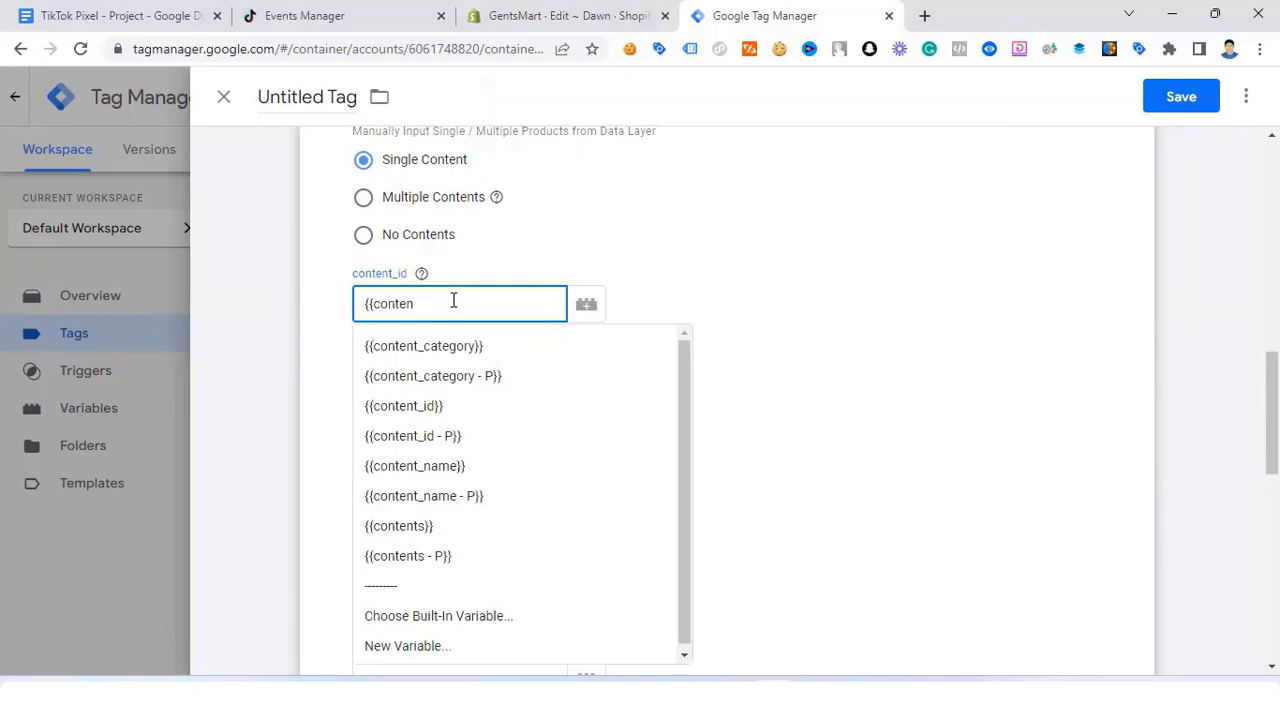
click(442, 406)
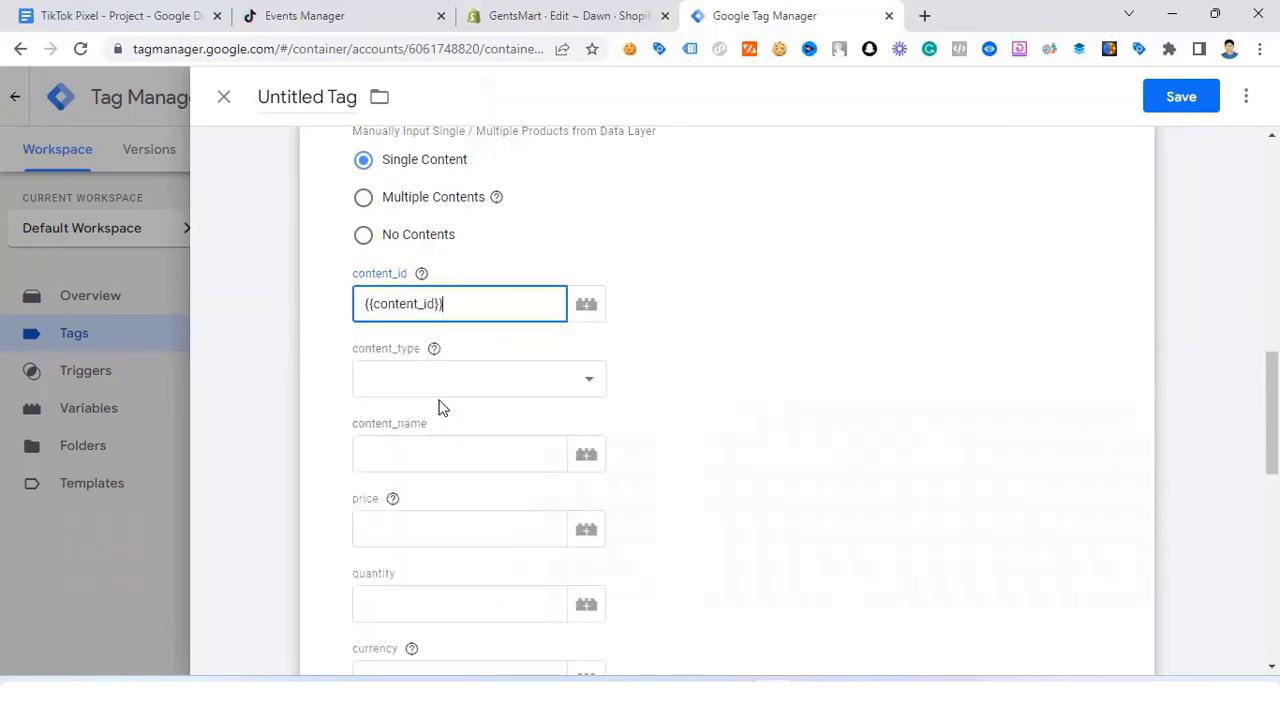
click(414, 376)
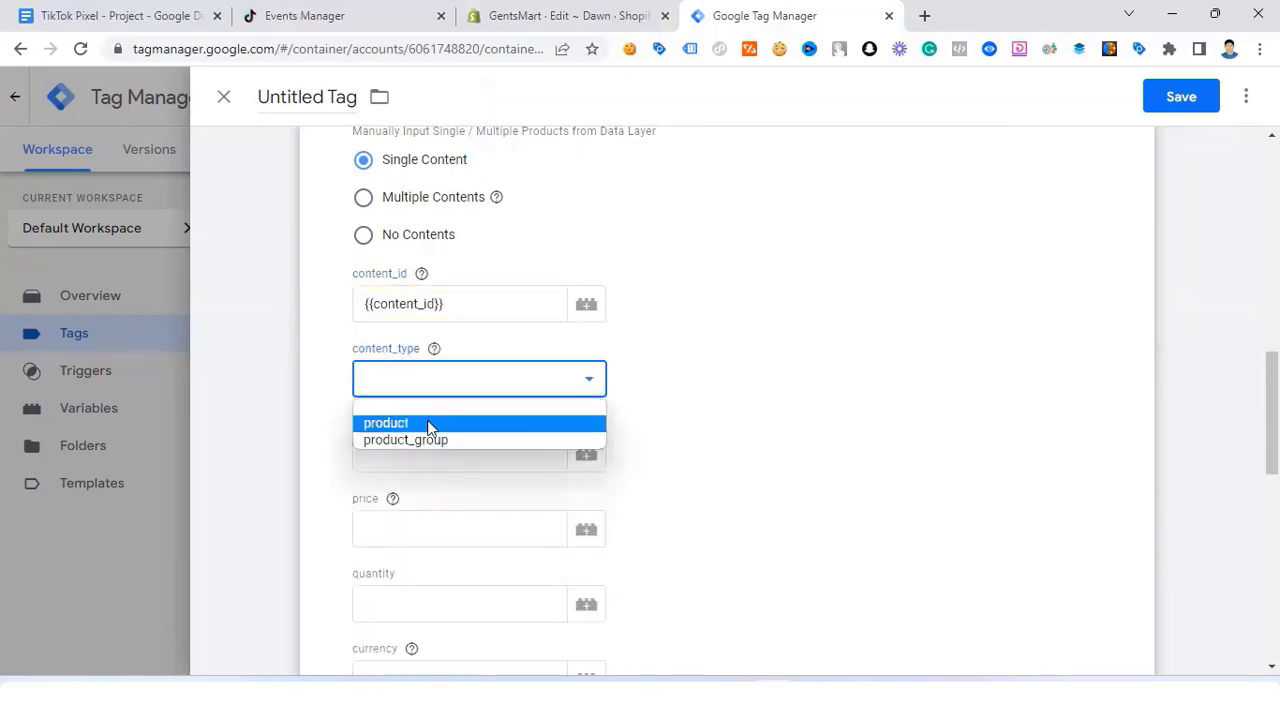
click(430, 425)
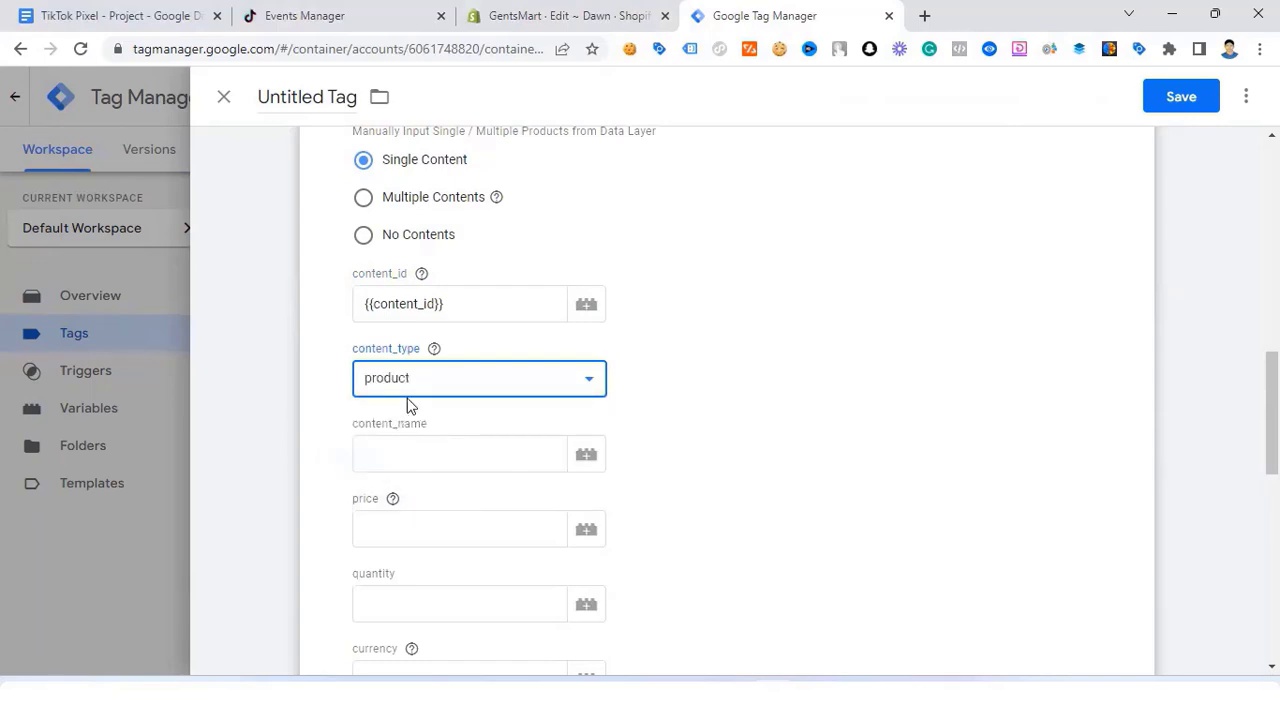
Step: Set content_name to {{content_name}}, price to {{price}} and quantity to {{quantity}}
click(404, 452)
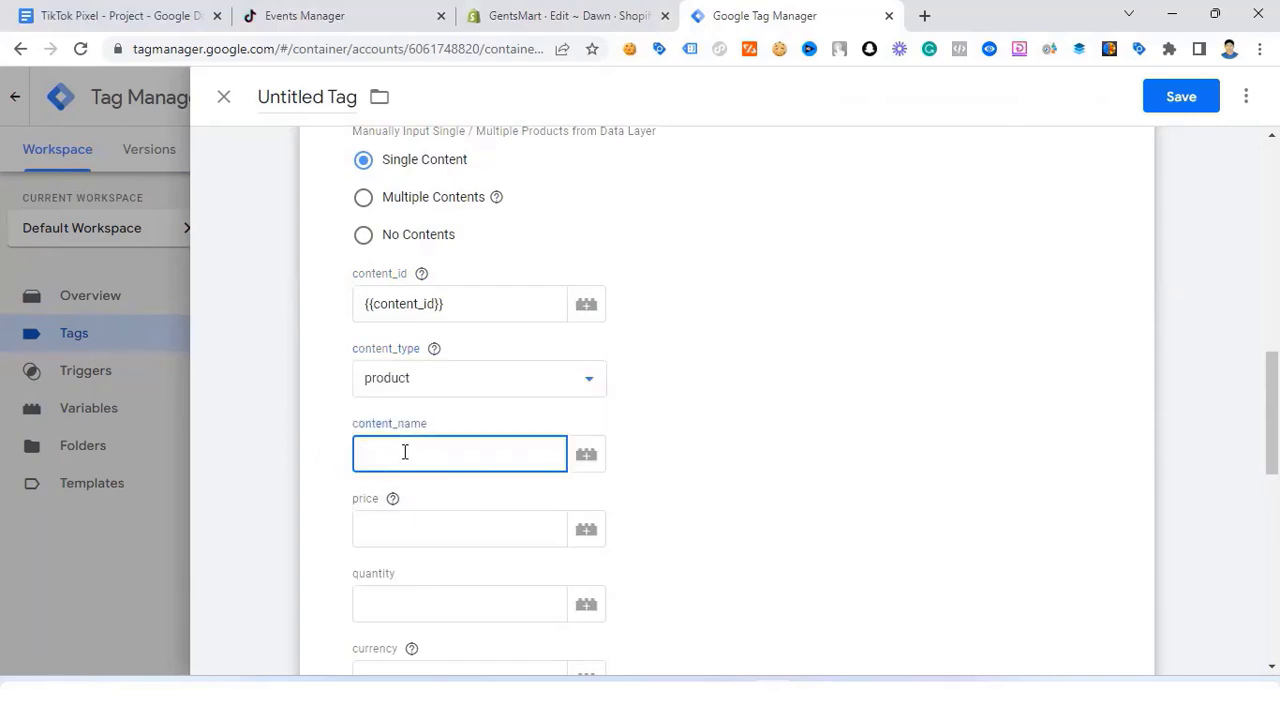
text({{con)
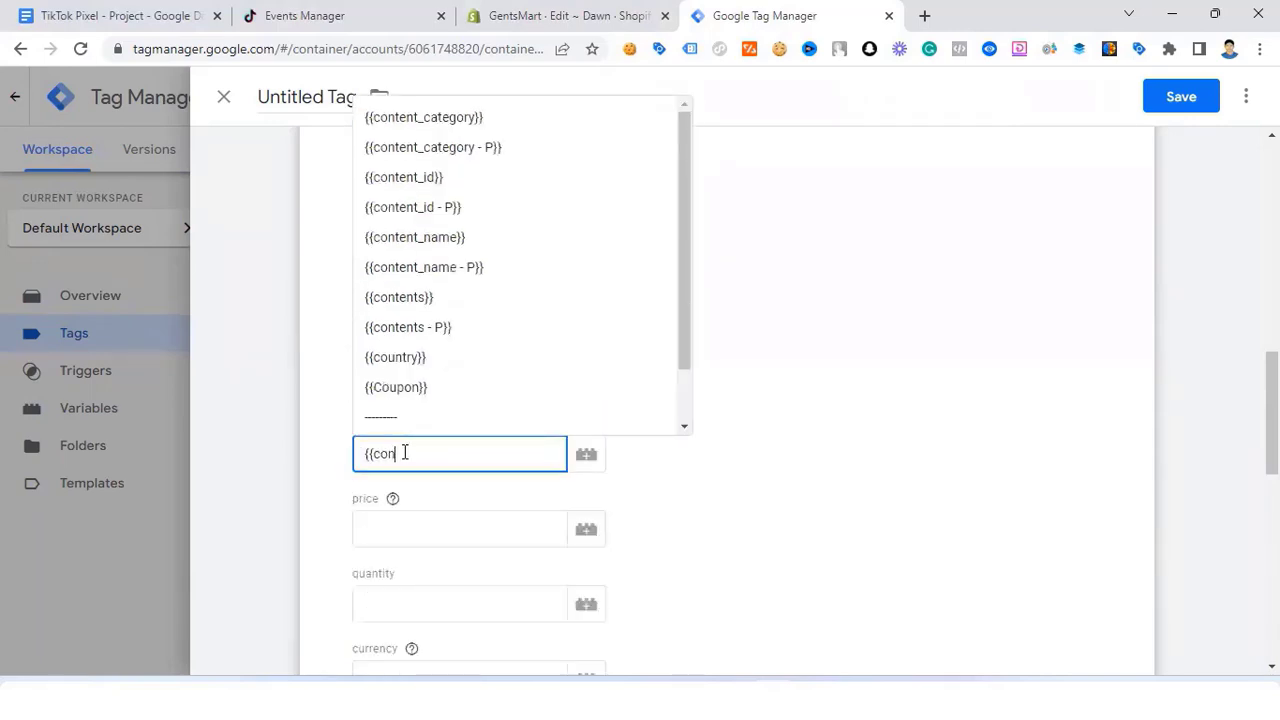
text(ten)
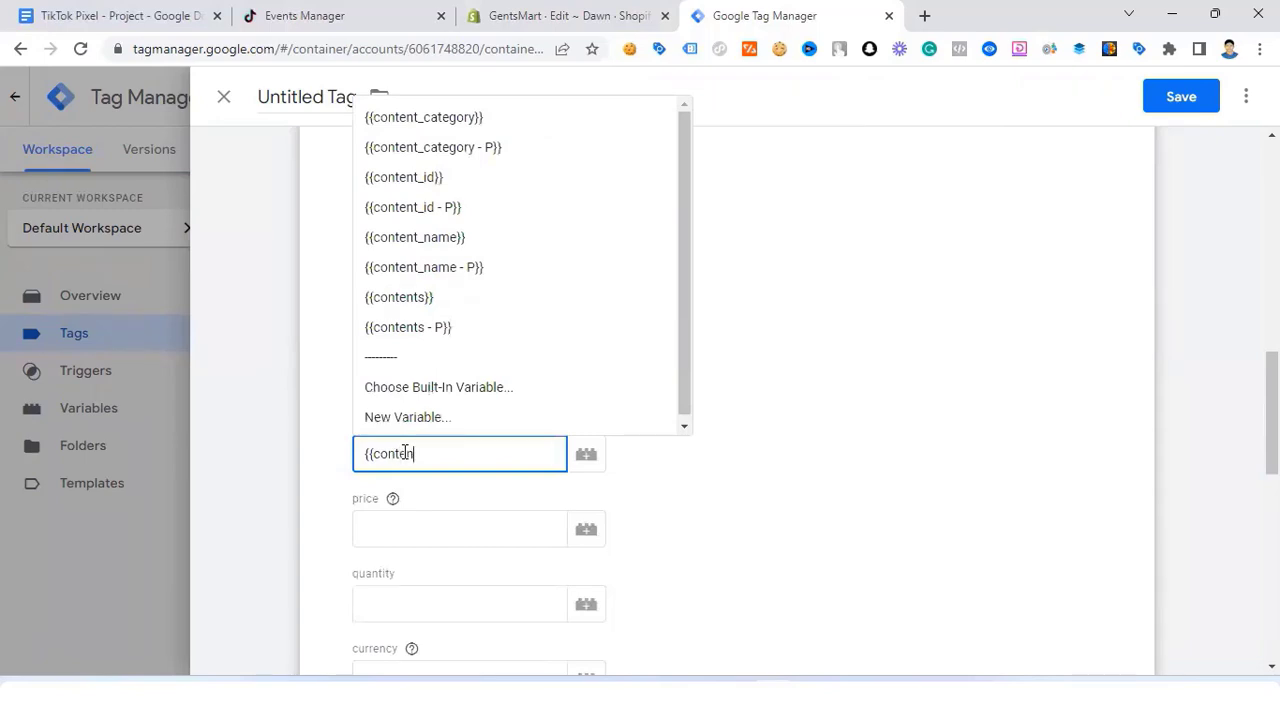
text(t_nam)
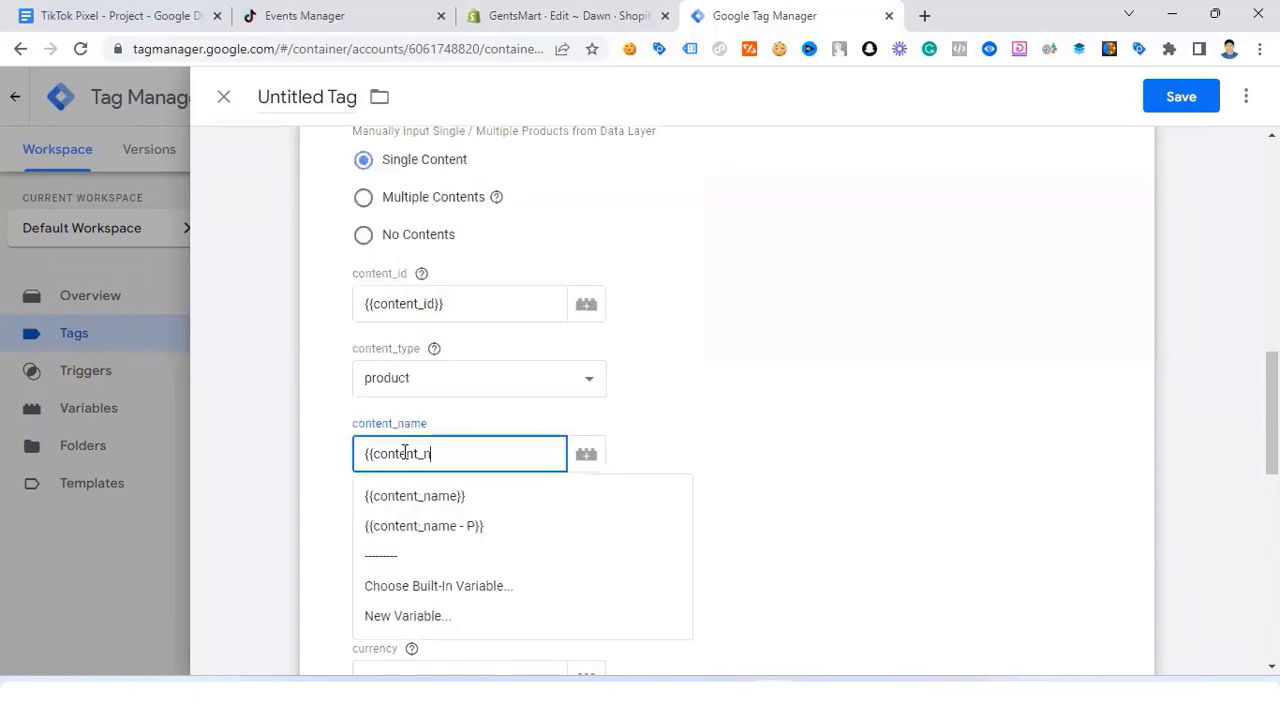
click(443, 500)
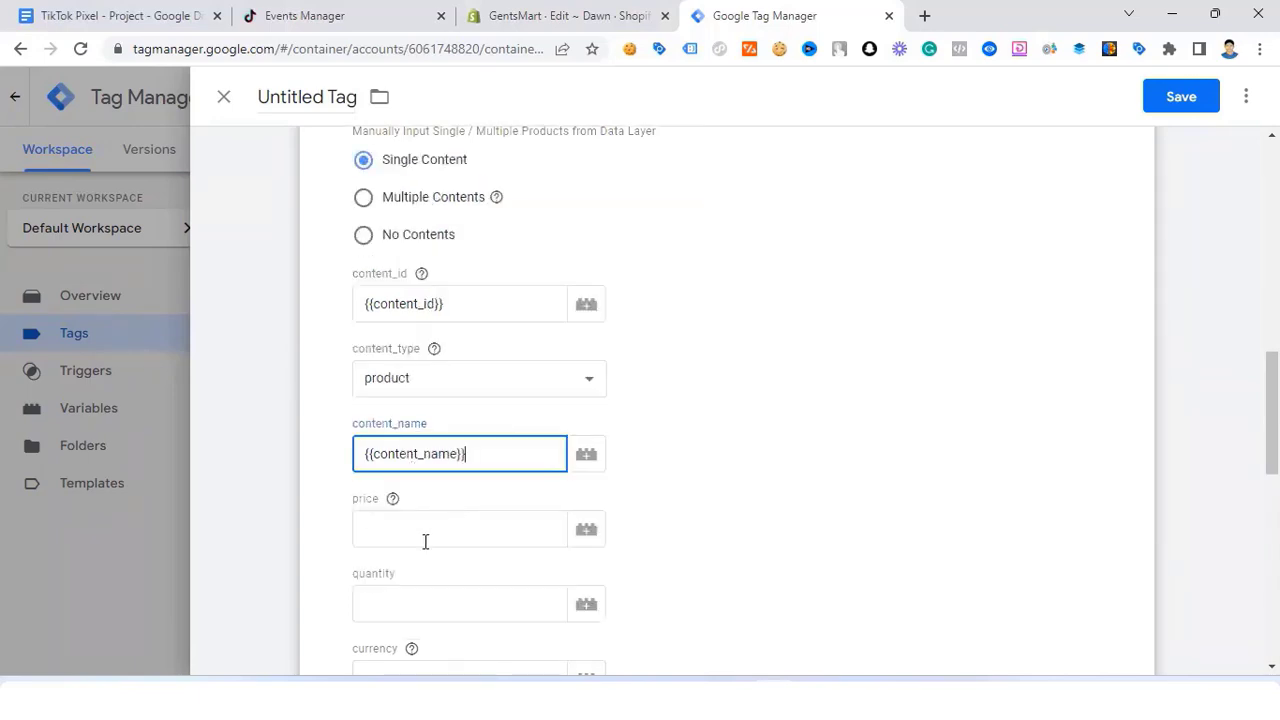
click(429, 536)
text({{)
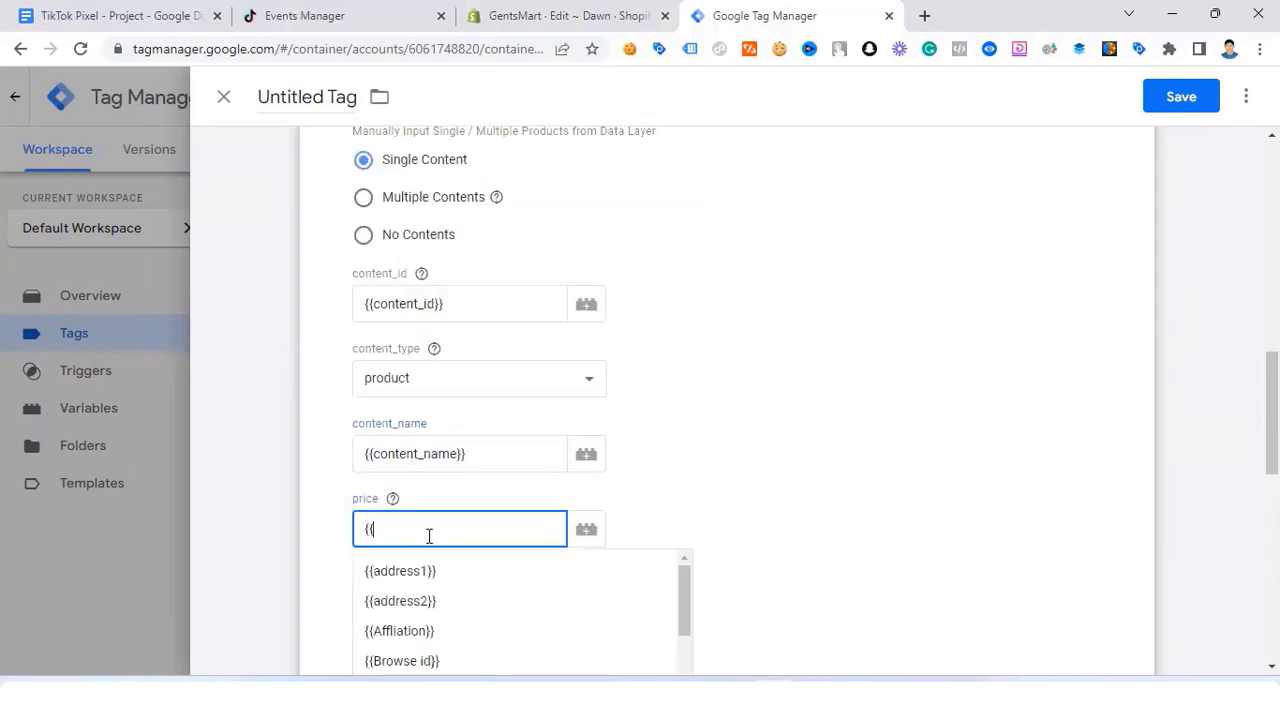
text(pric)
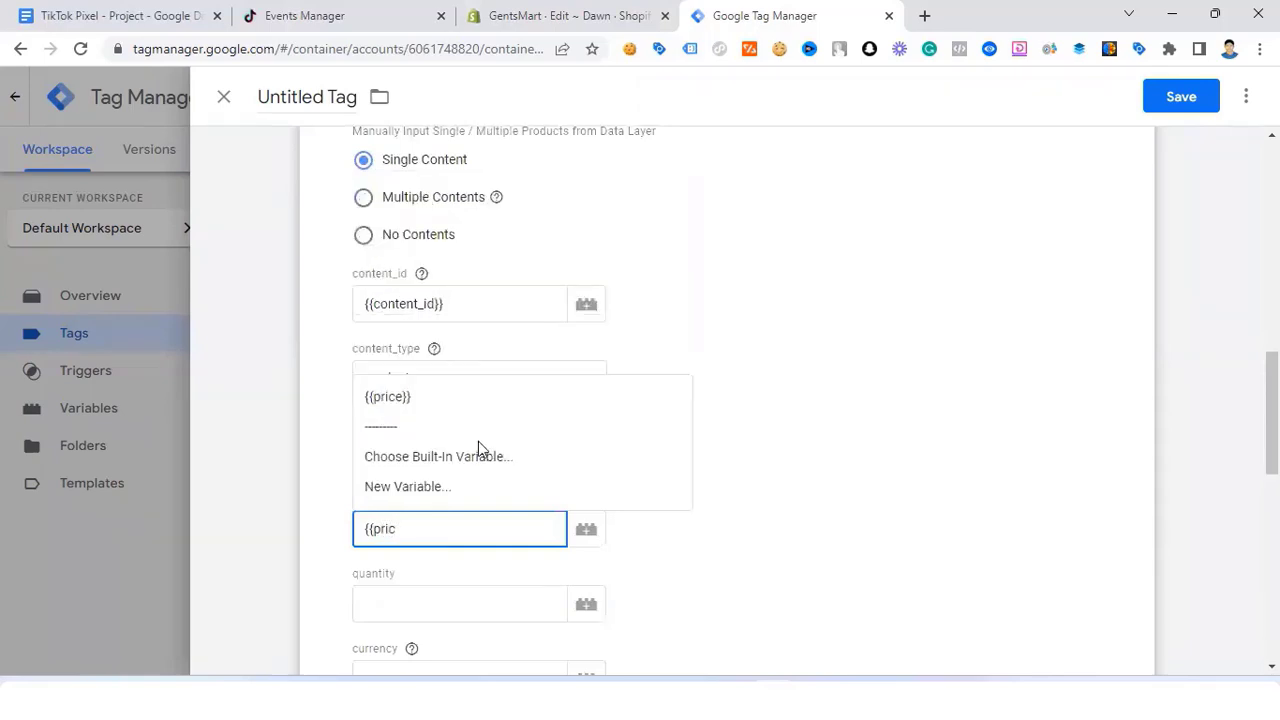
click(423, 393)
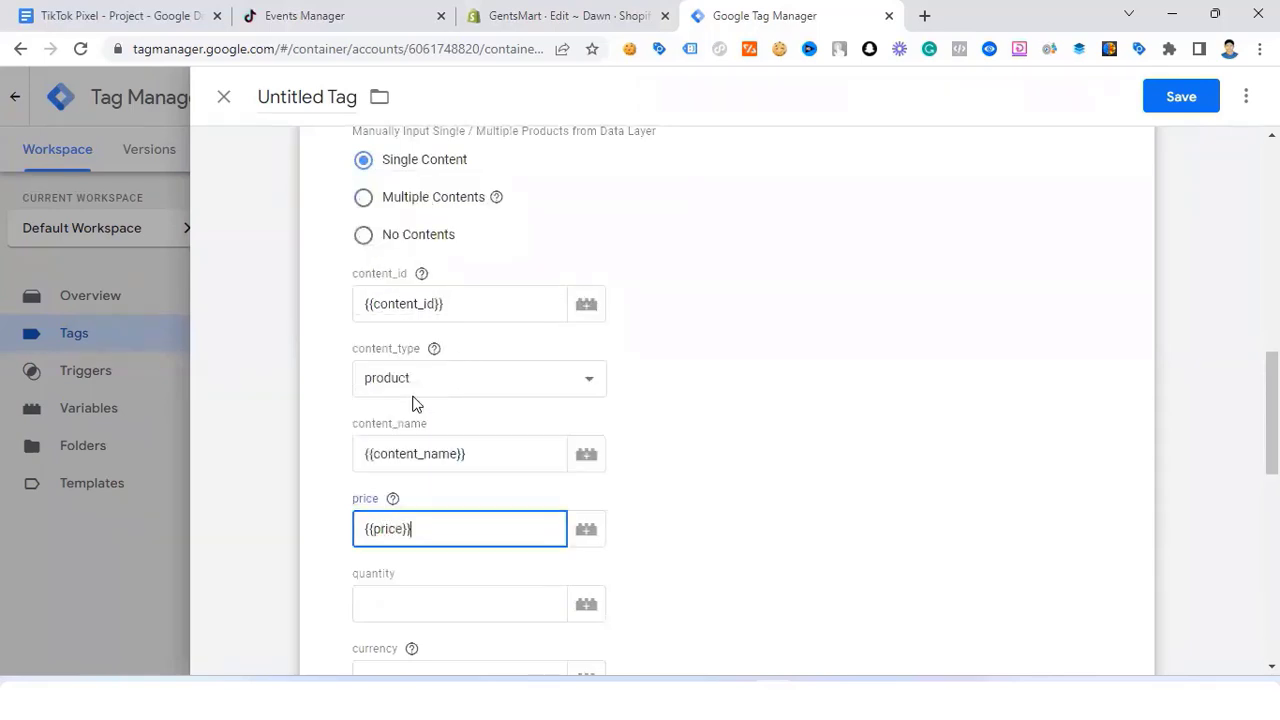
scroll(423, 400, down, 2)
click(422, 427)
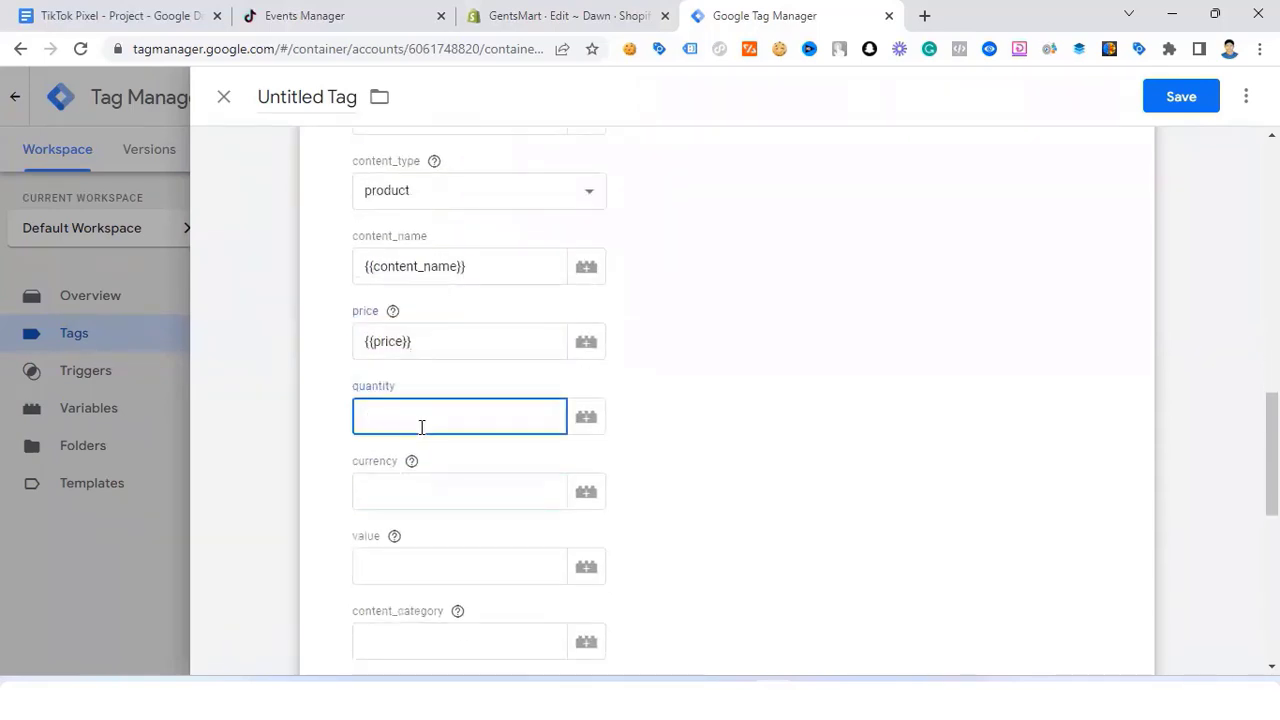
text({{q)
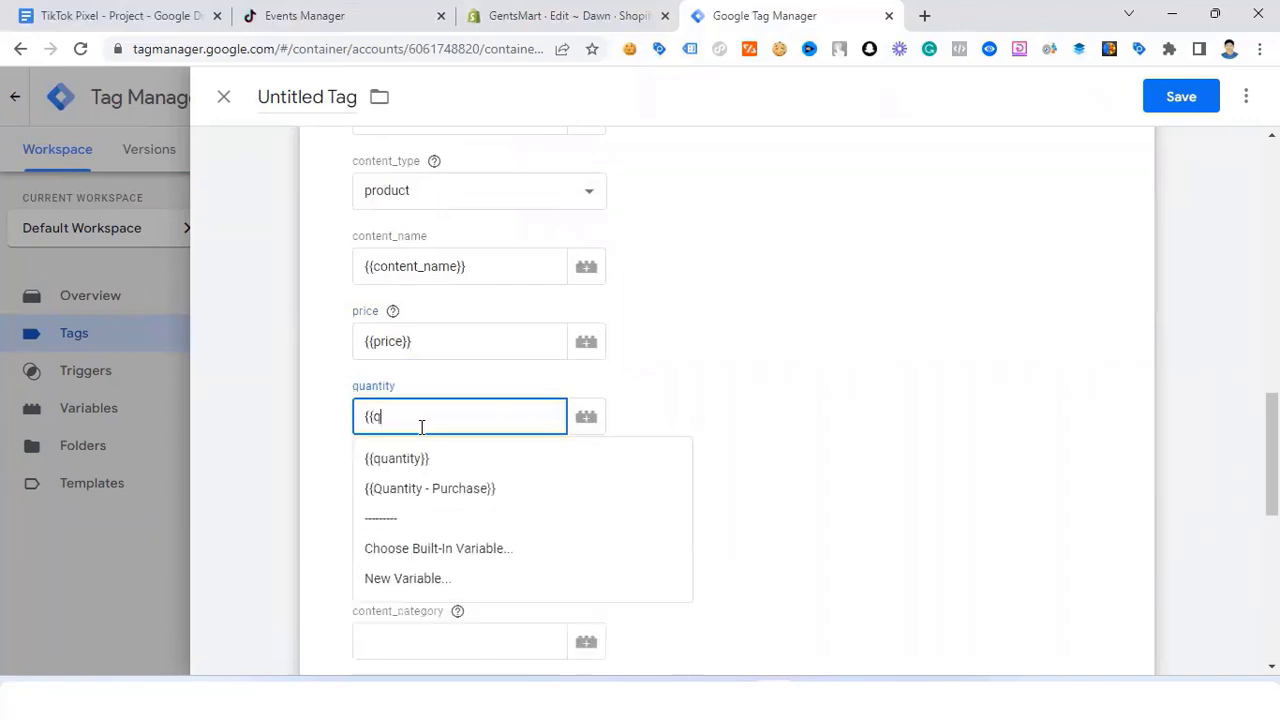
scroll(421, 427, up, 1)
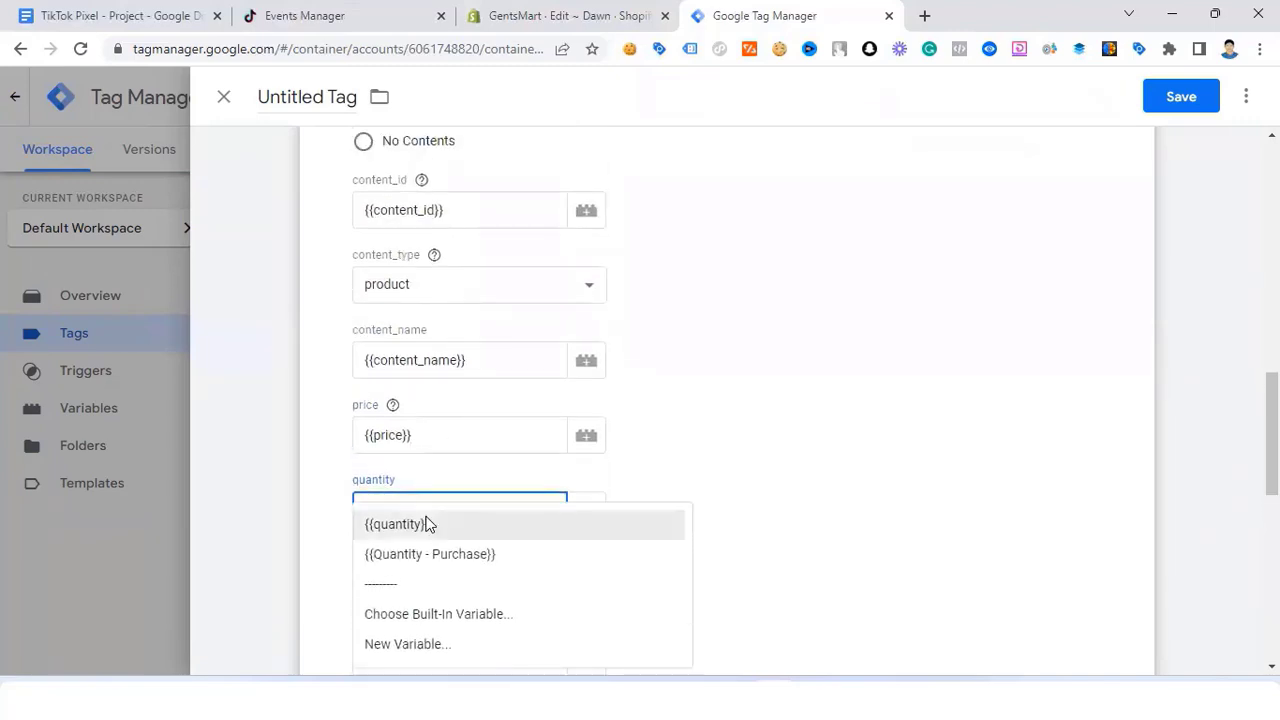
click(429, 523)
Step: Set currency to {{currency}} and value to {{price}}
scroll(418, 477, down, 2)
scroll(418, 470, down, 1)
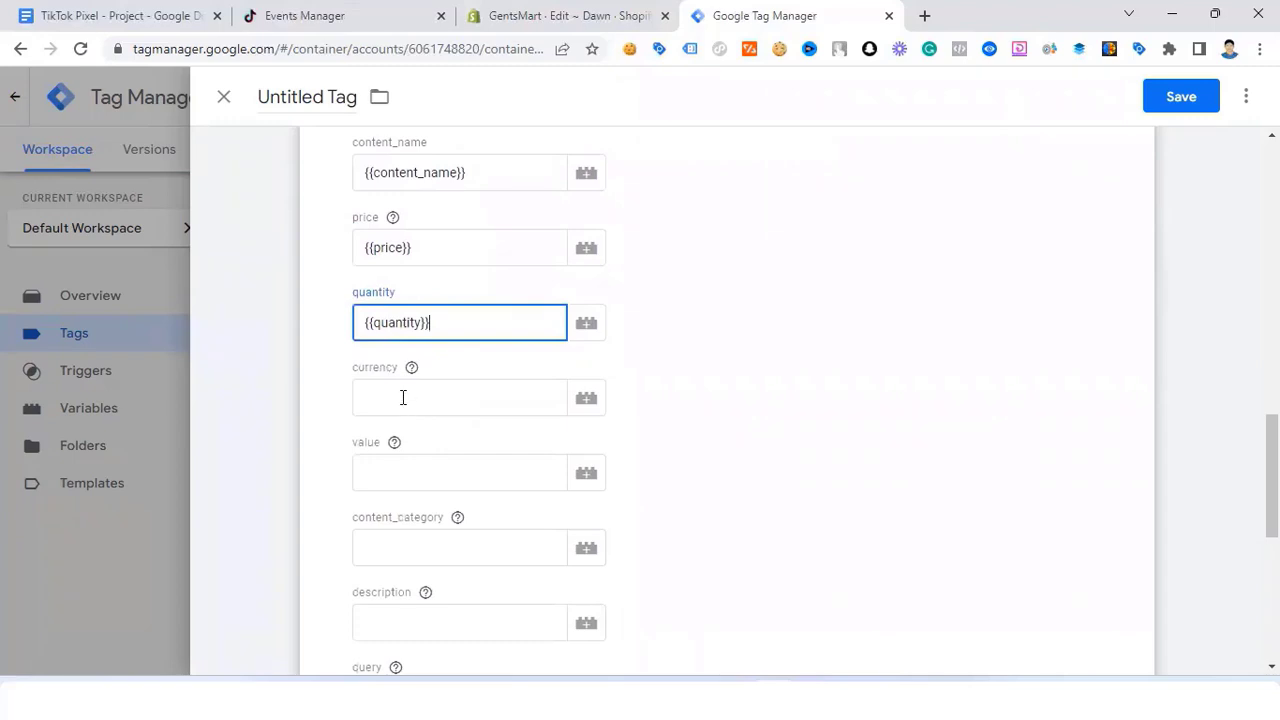
click(403, 397)
text({{cu)
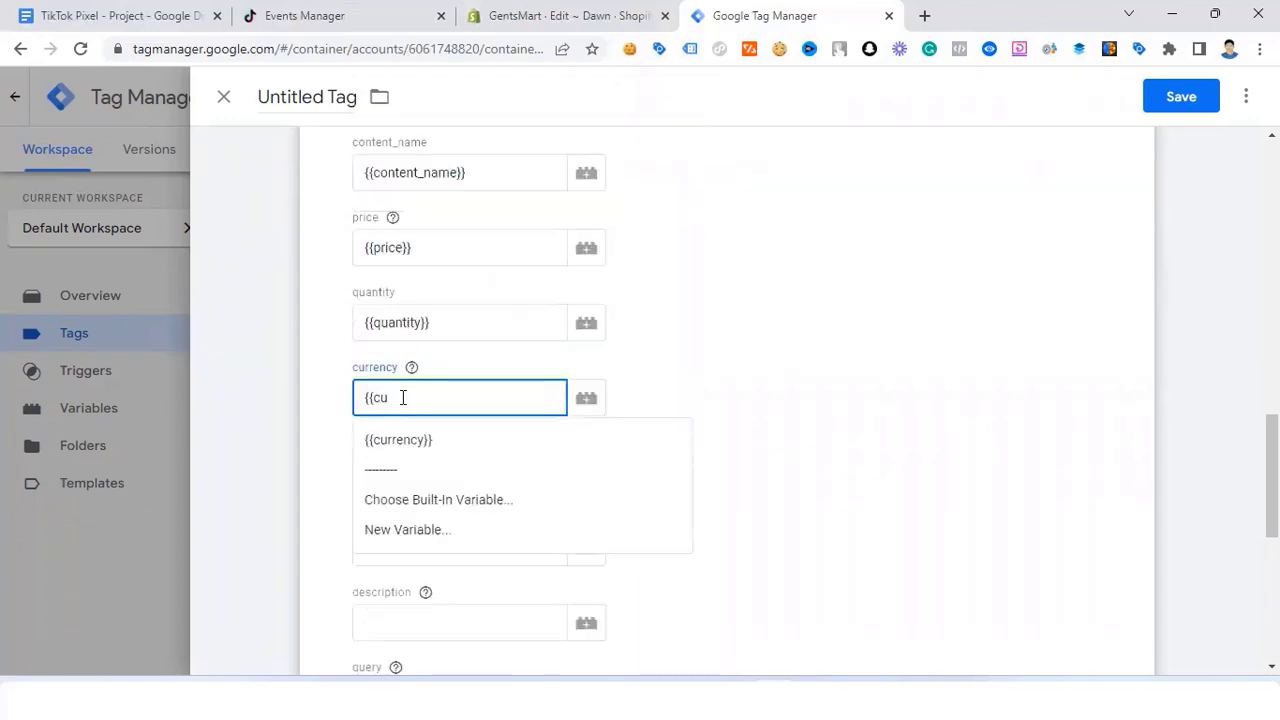
click(460, 437)
scroll(445, 400, down, 2)
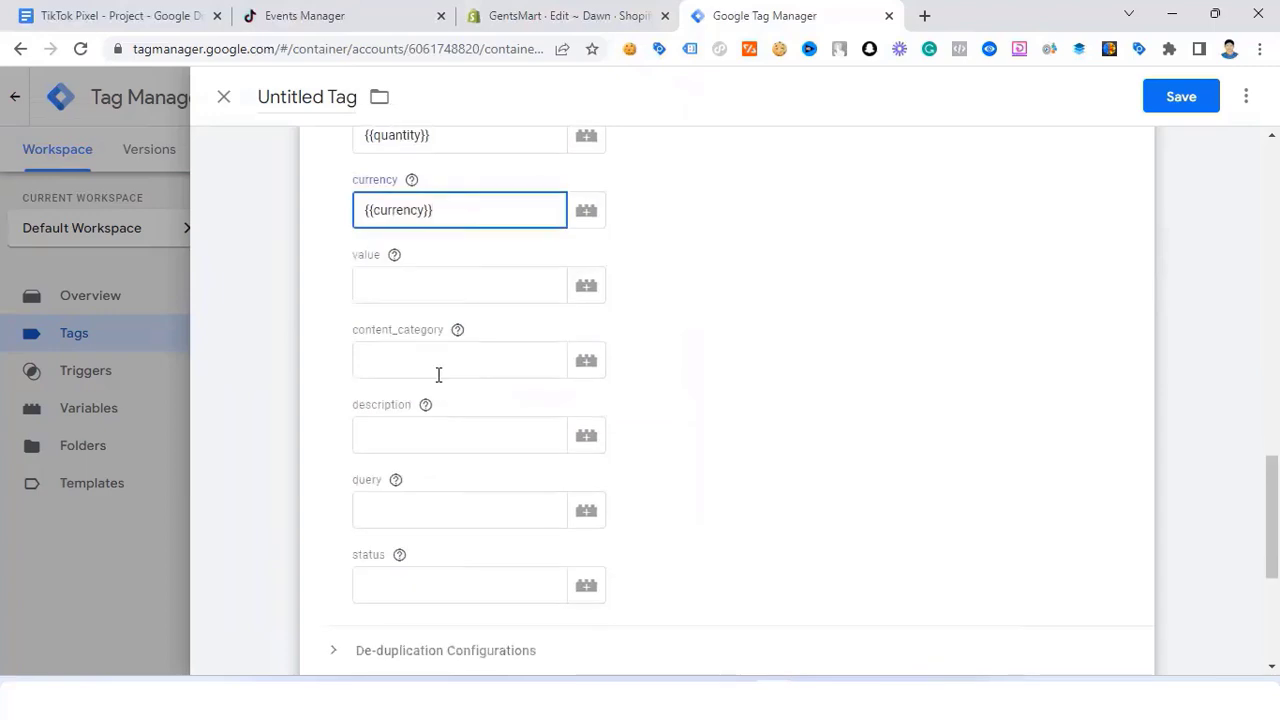
click(397, 281)
text({)
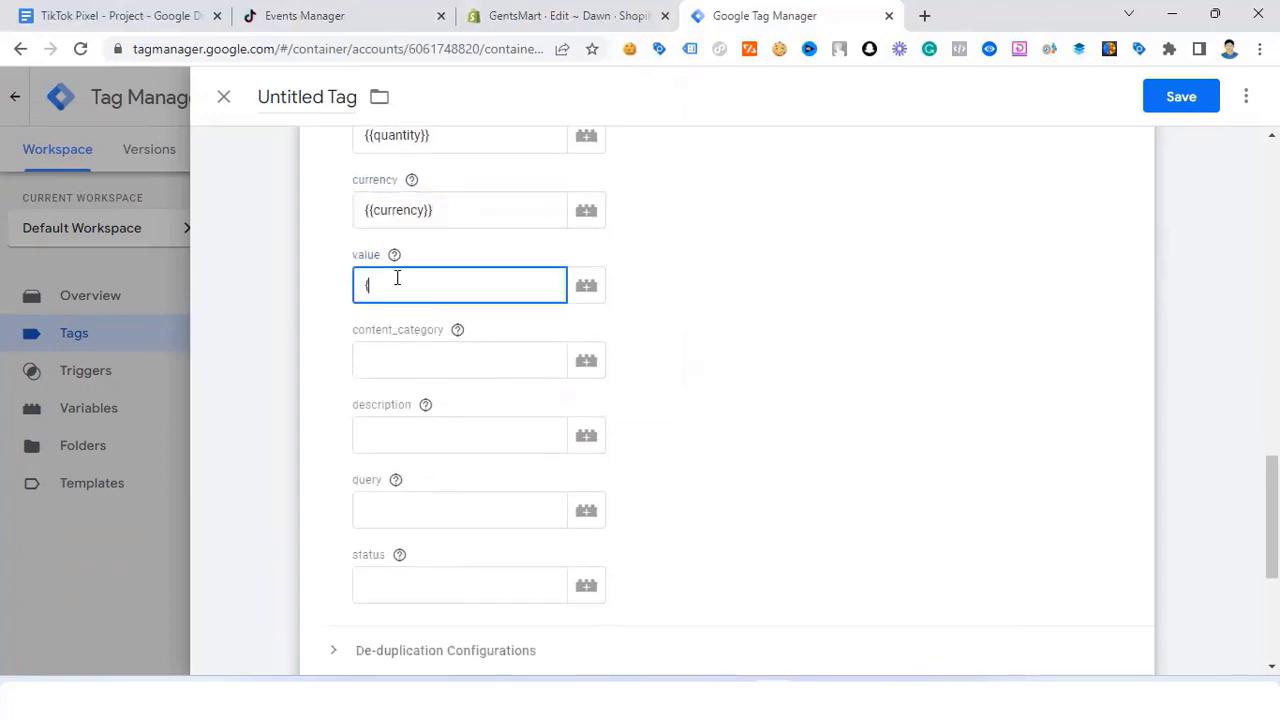
text({)
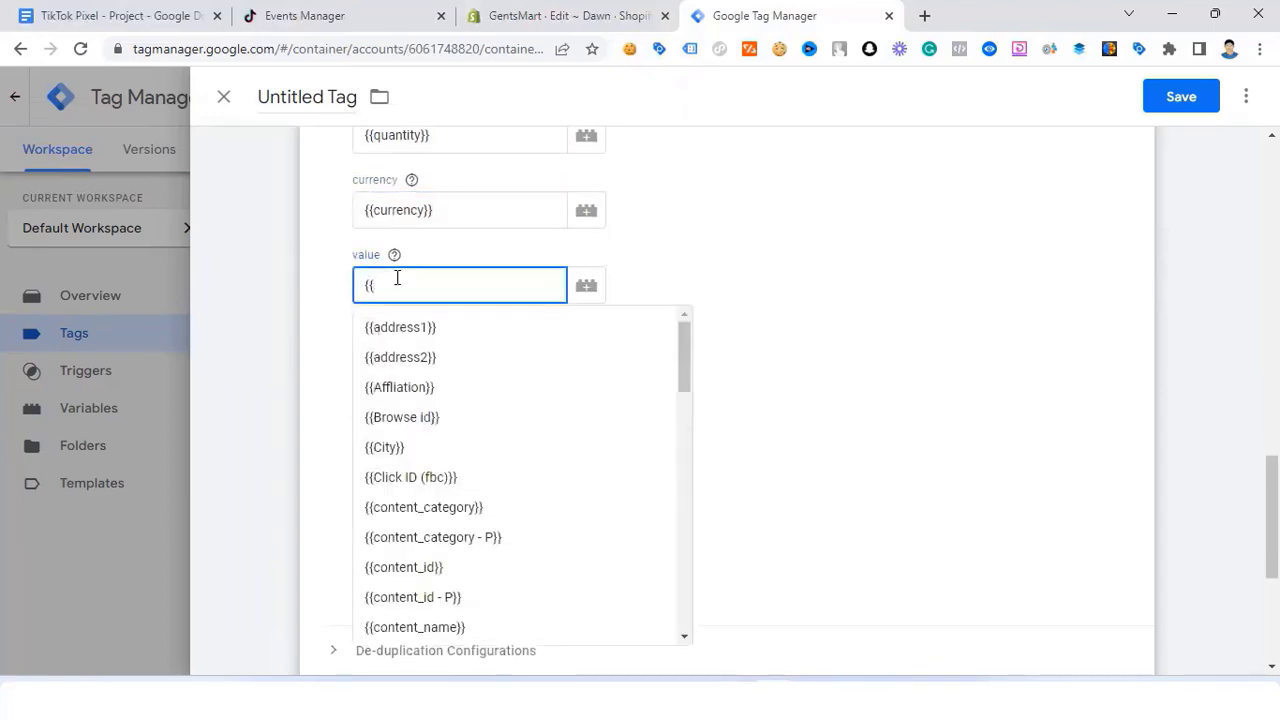
text(p)
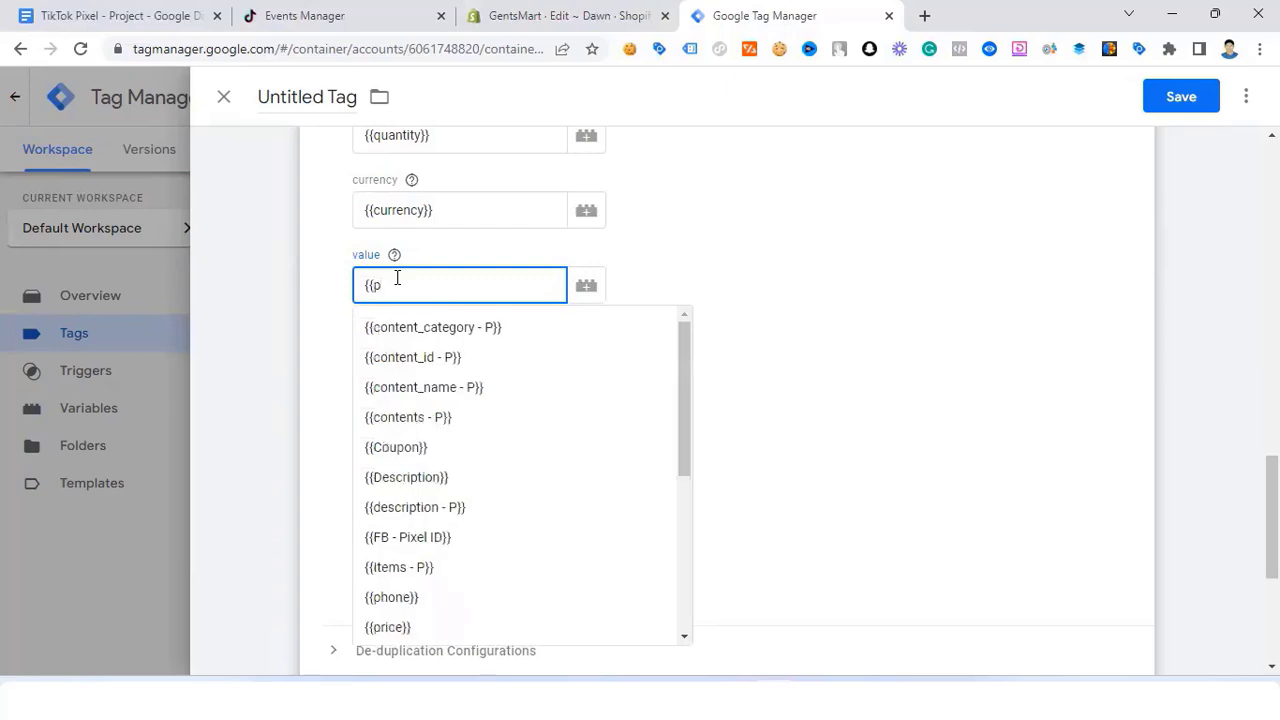
text(rice)
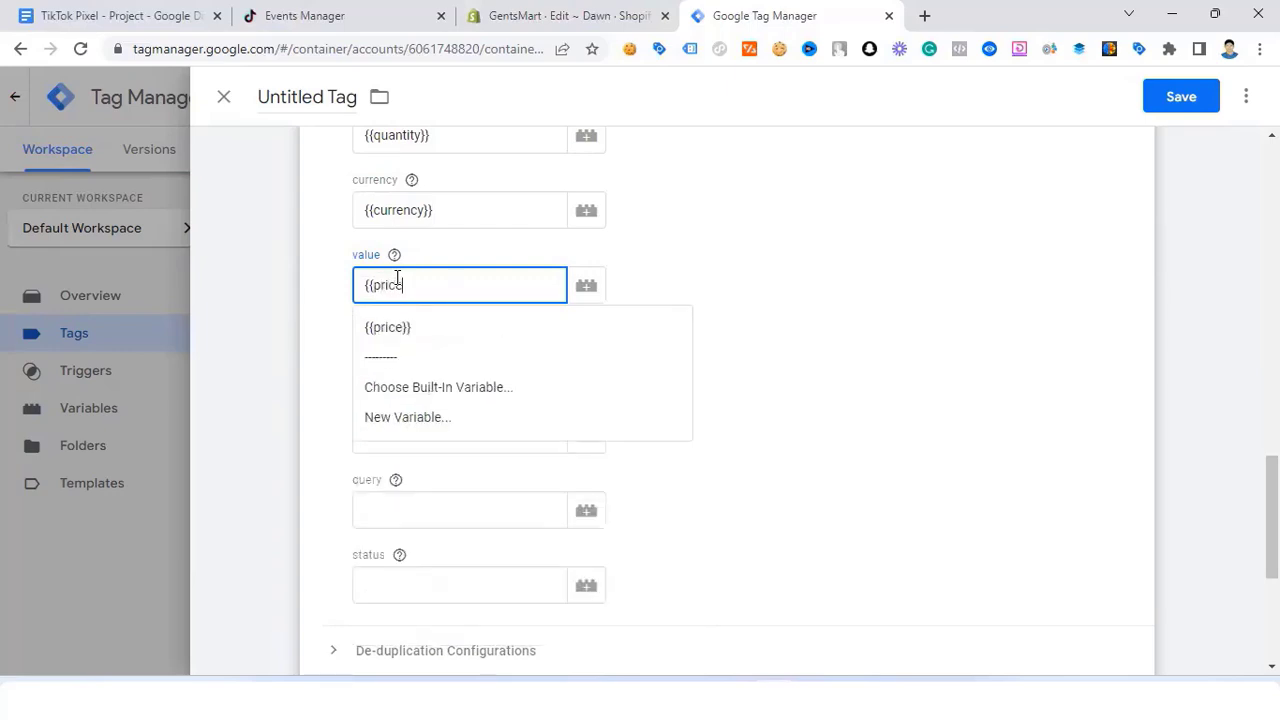
click(429, 327)
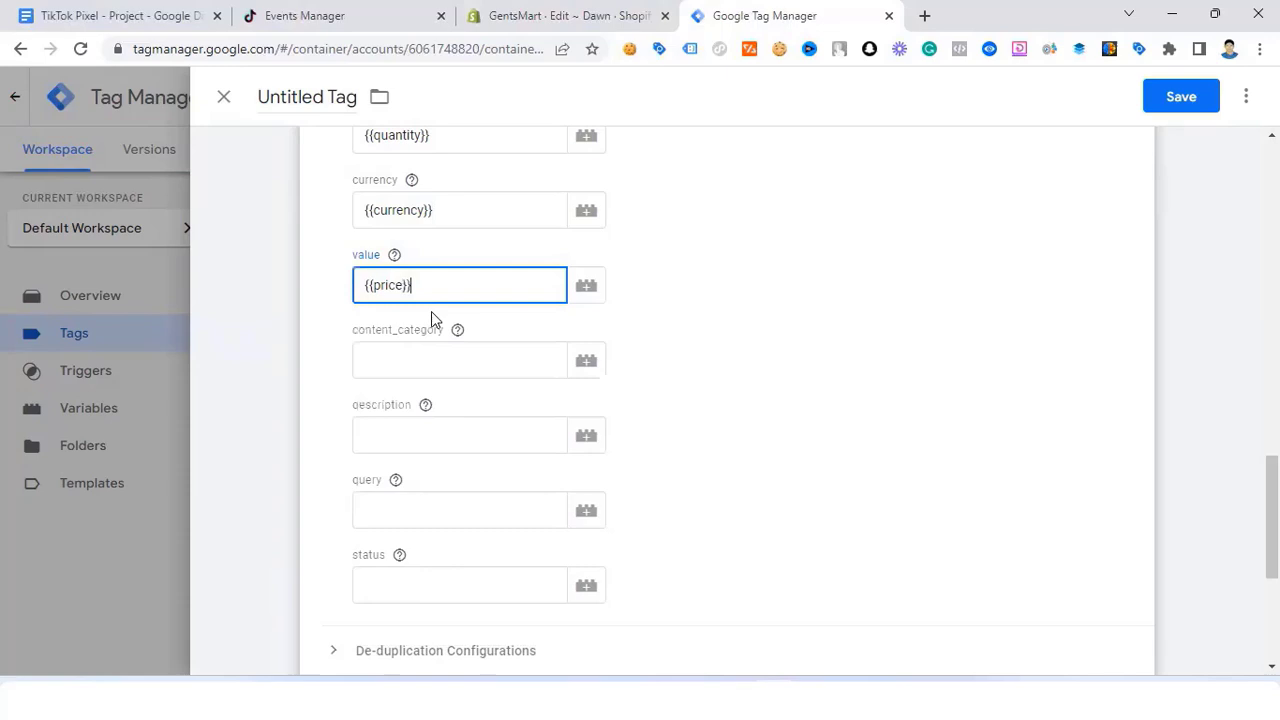
Step: Set the description property to {{Description}}, leaving content_category empty
click(403, 361)
click(399, 431)
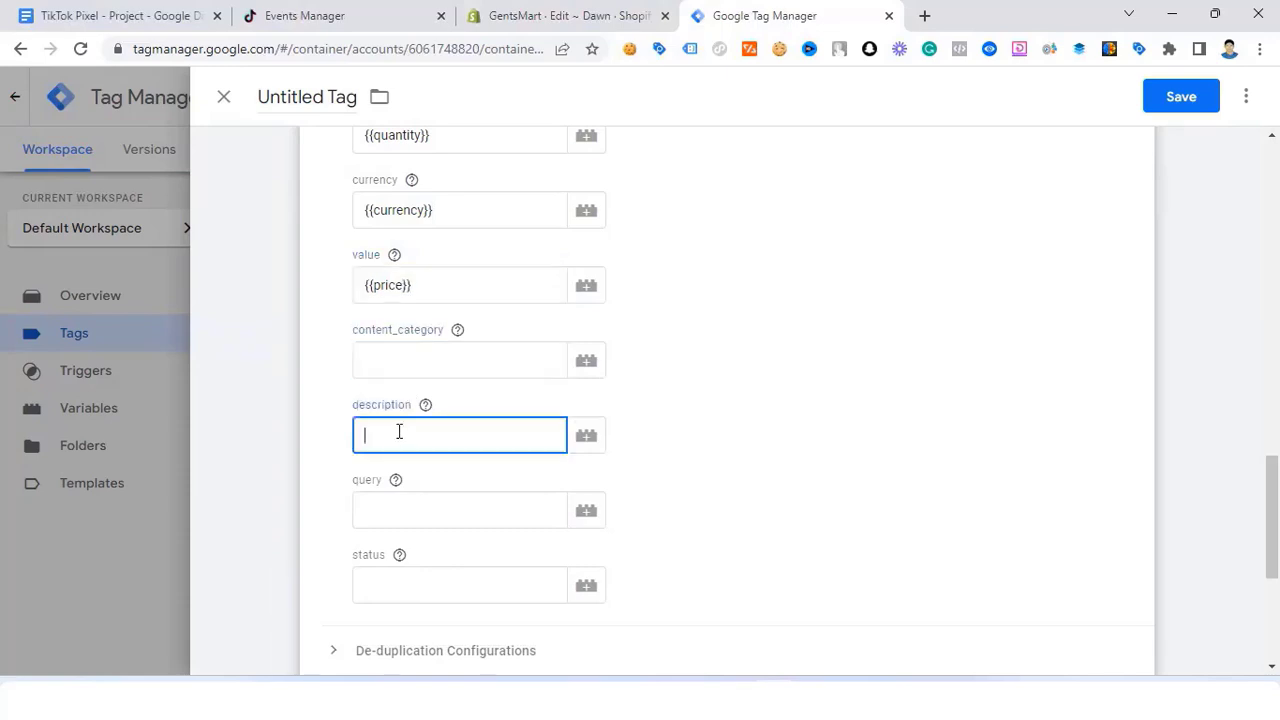
click(408, 361)
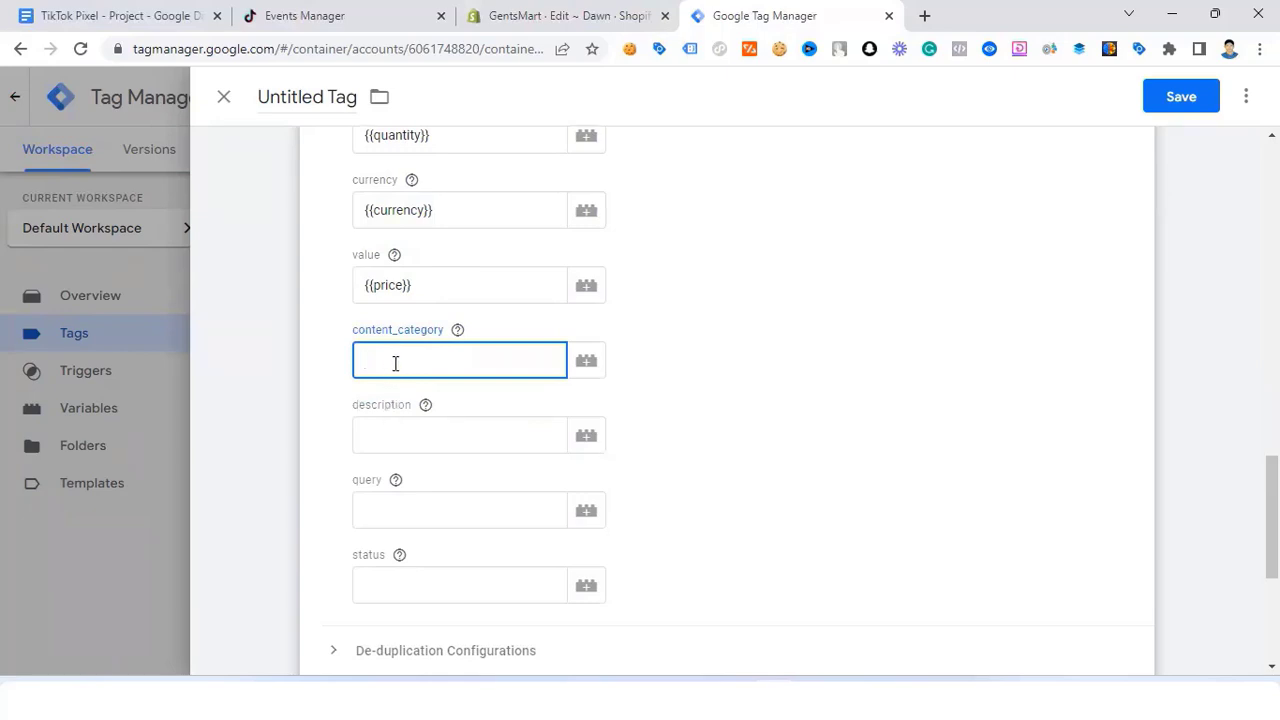
click(381, 430)
text({{des)
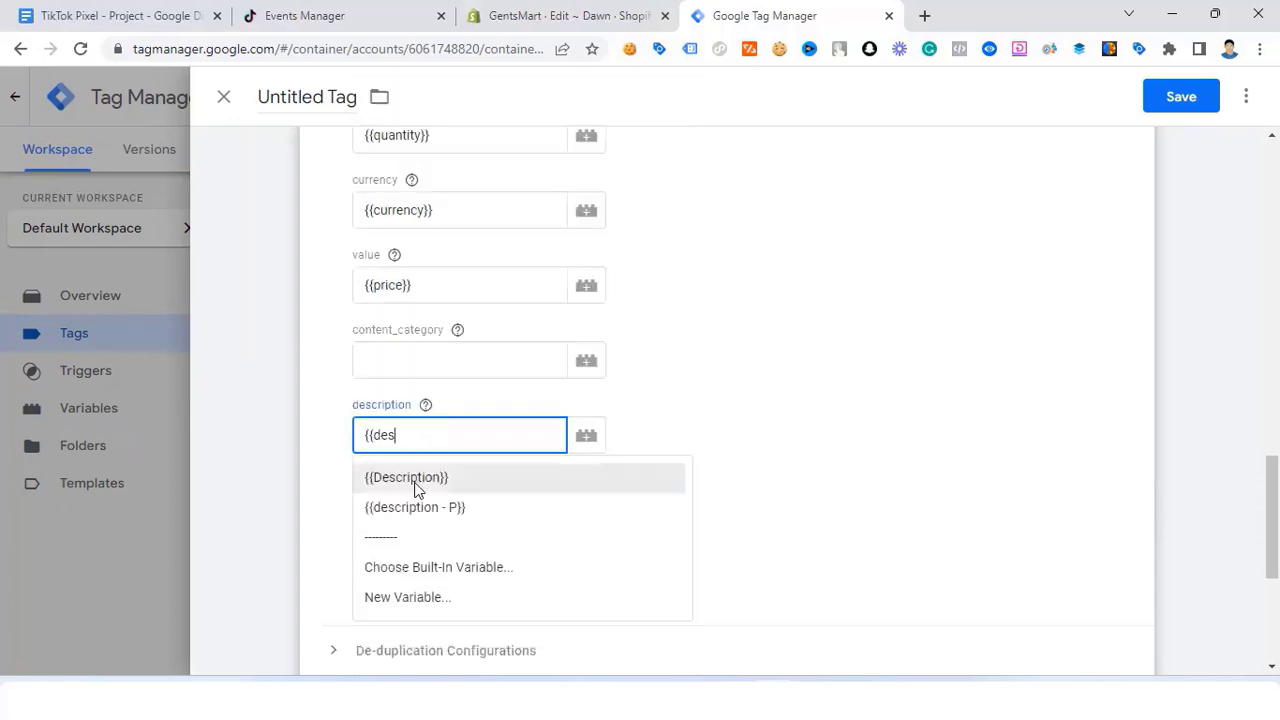
click(417, 478)
scroll(420, 455, down, 1)
click(427, 420)
scroll(427, 420, down, 2)
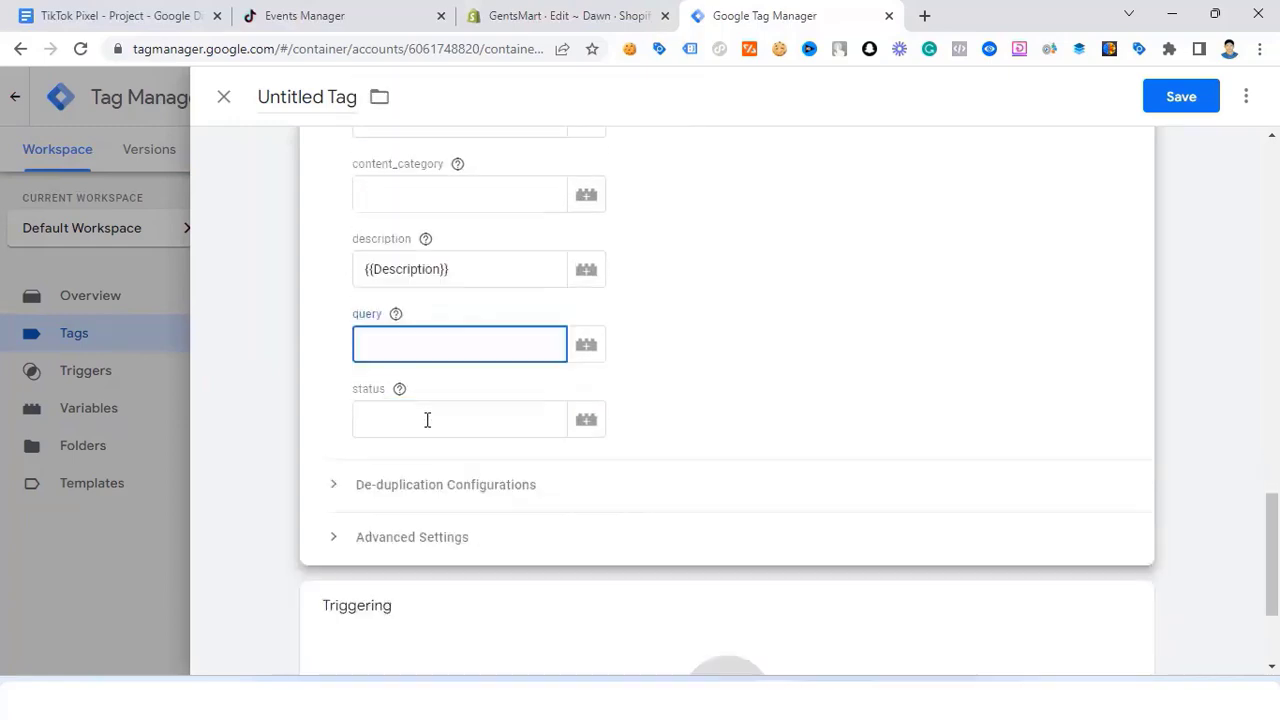
scroll(426, 403, up, 3)
click(343, 150)
scroll(433, 320, down, 1)
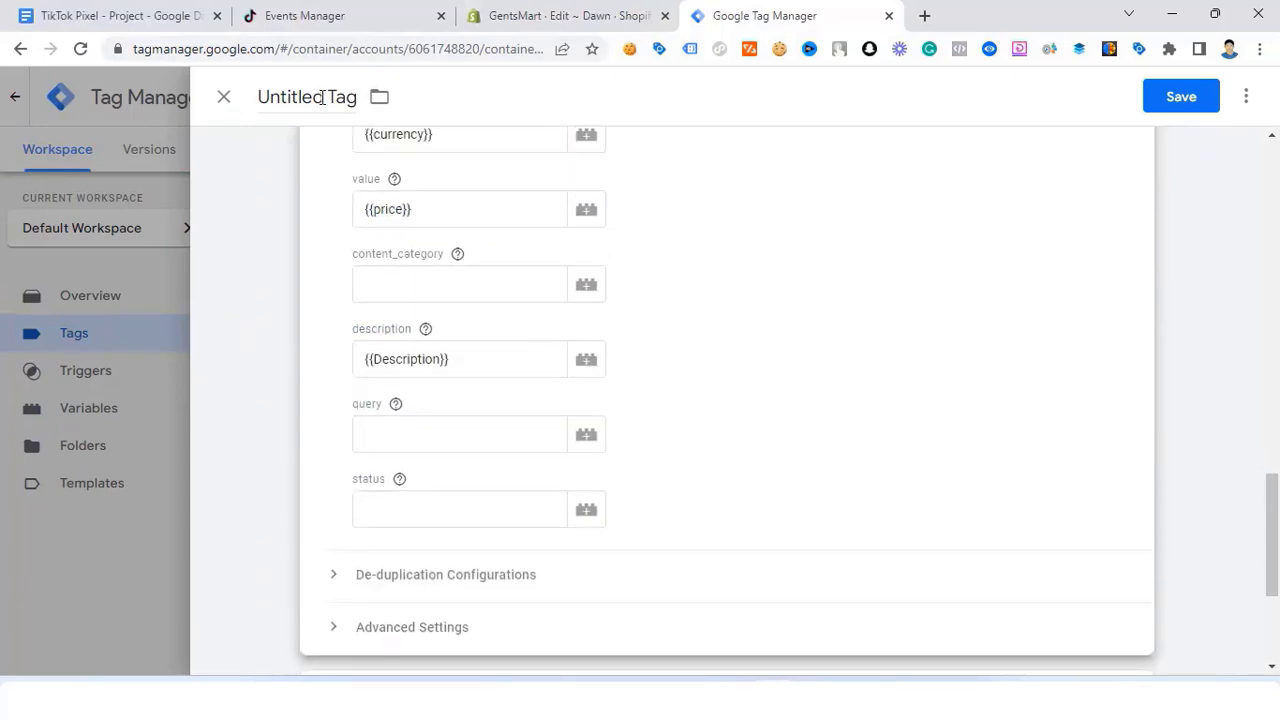
Step: Rename the tag to 'TikTOk - ViewContent - Tag'
drag(323, 97, 250, 97)
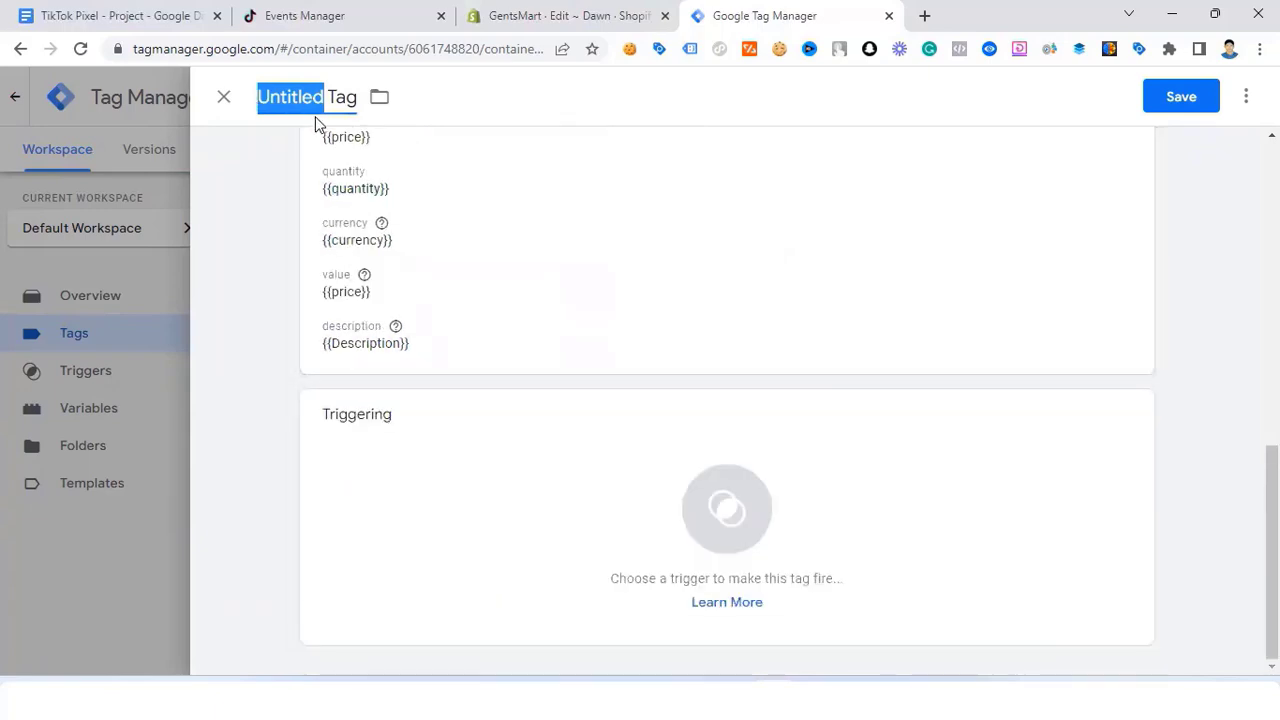
text(Ti)
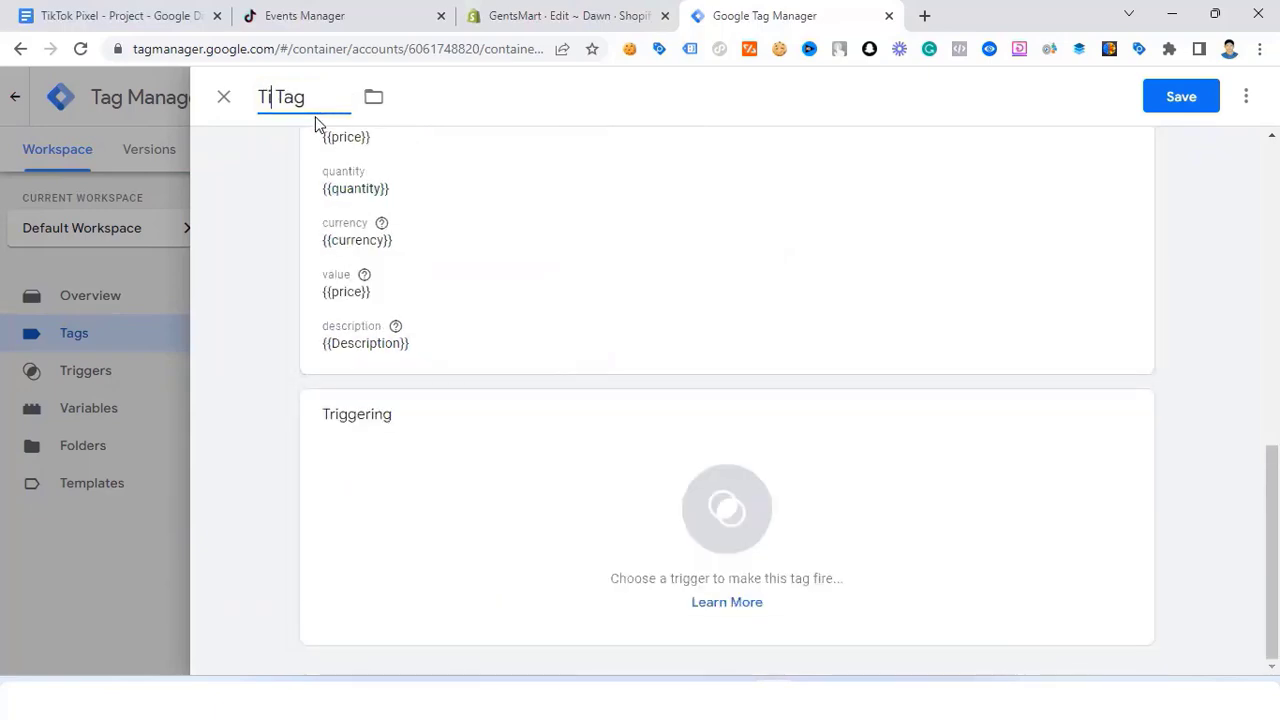
text(kTOk)
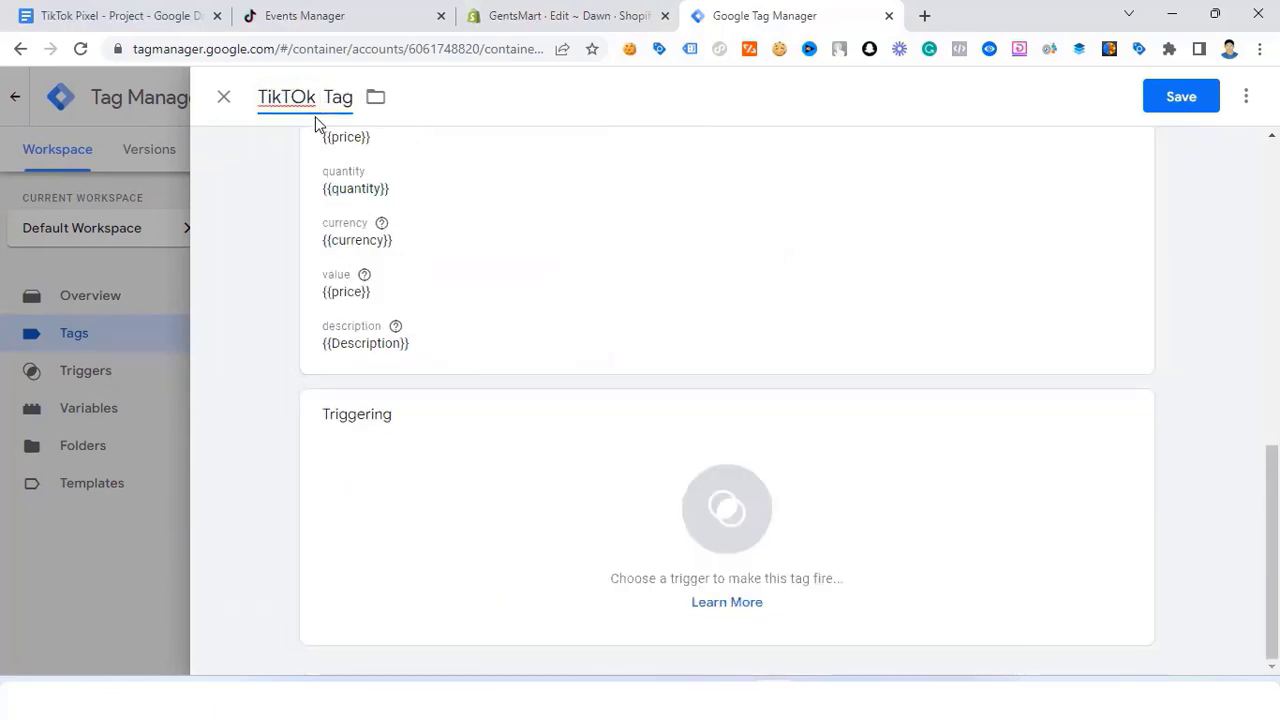
text( - Vi )
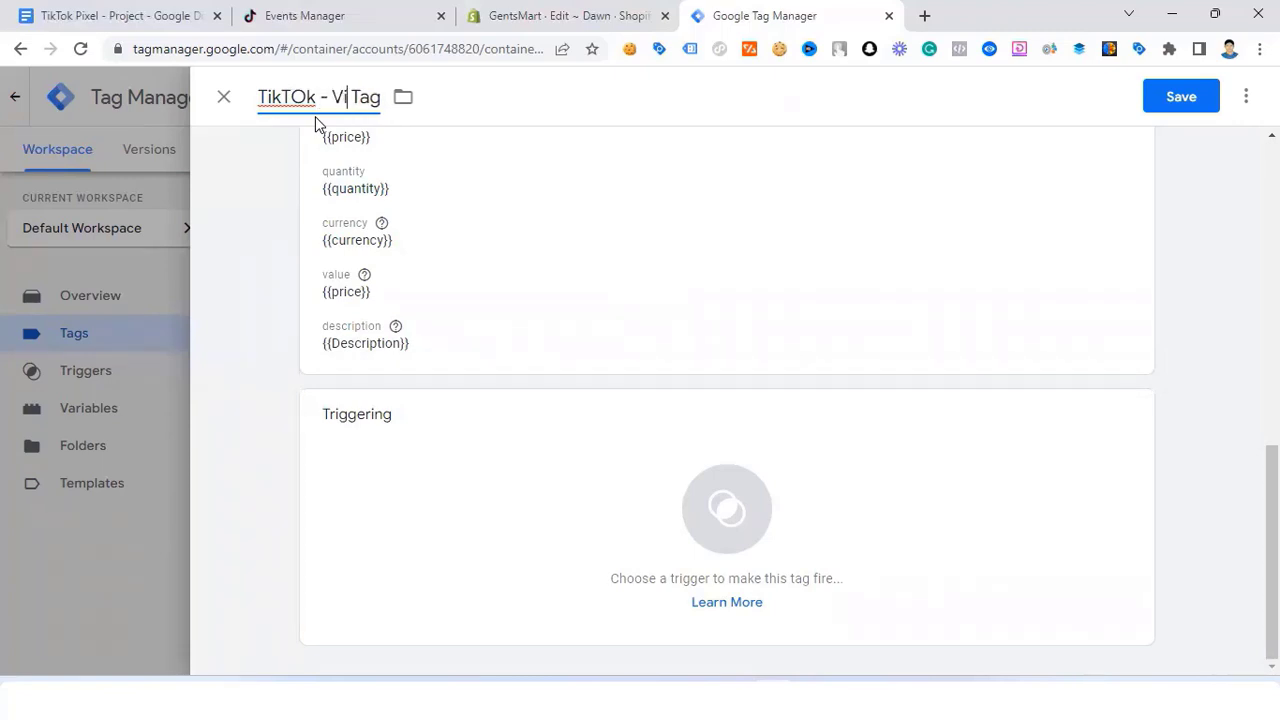
text(ewCX)
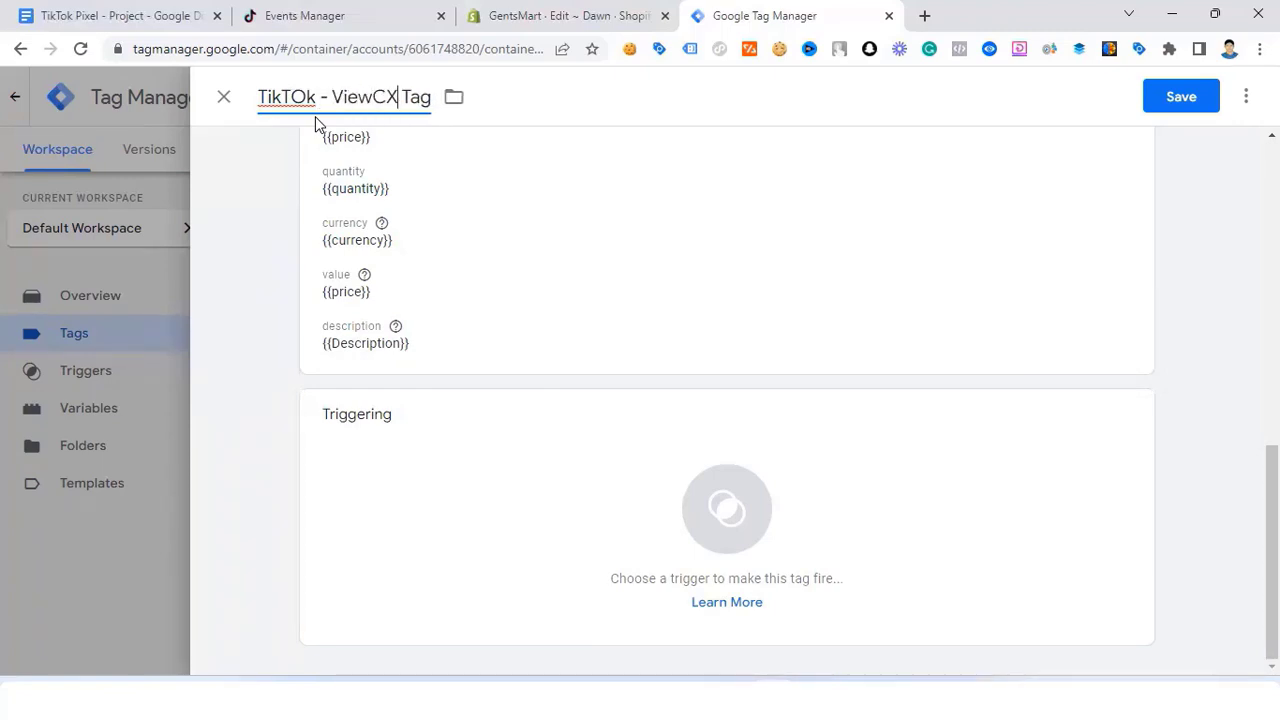
key(BackSpace)
text(ontent )
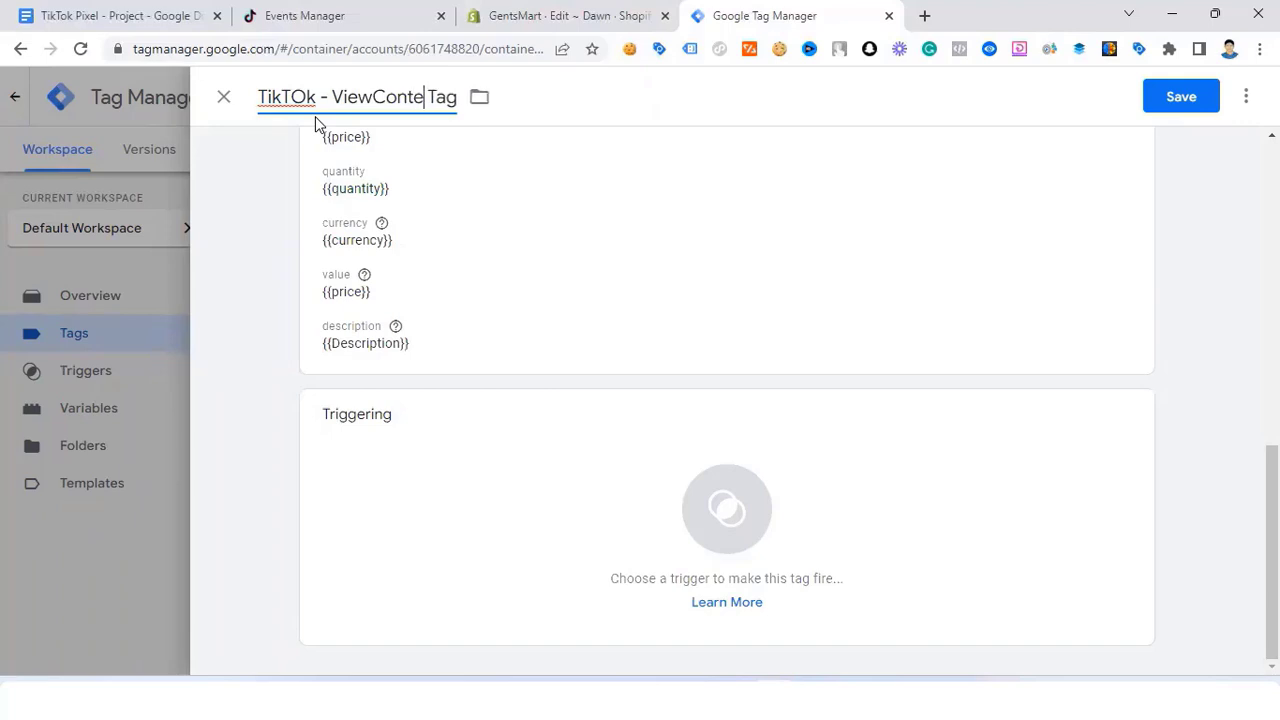
text(-)
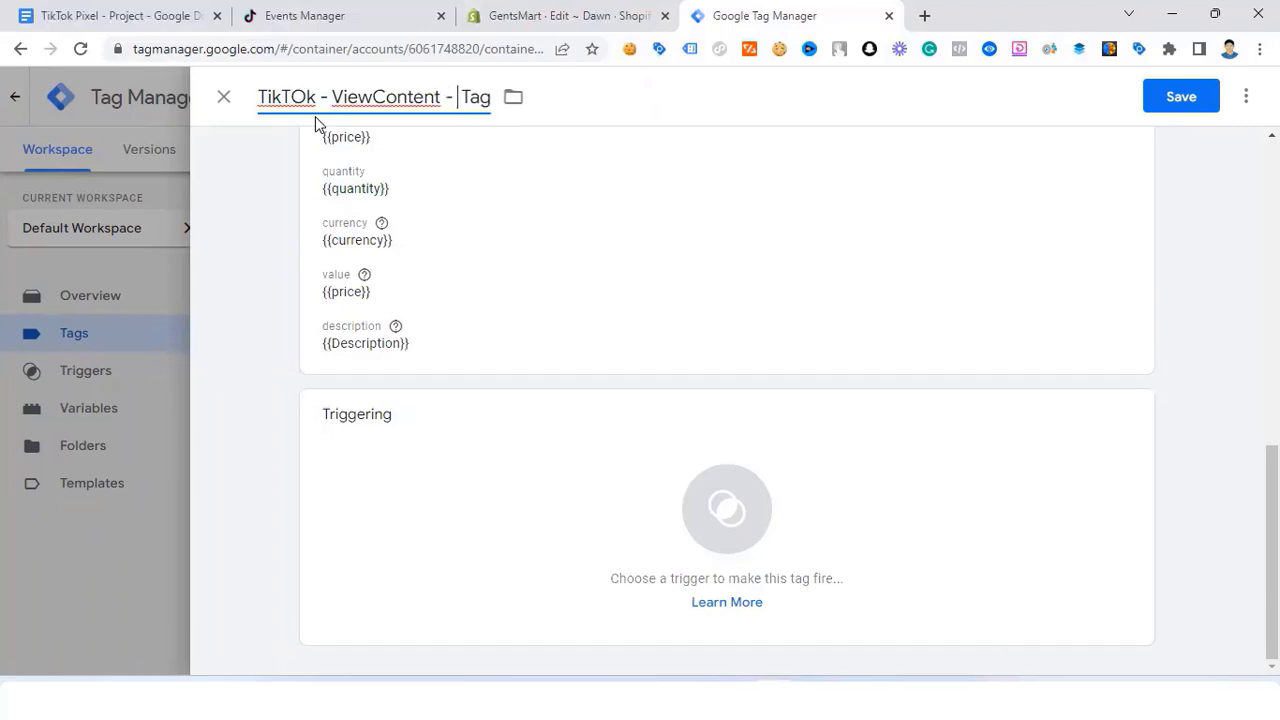
Step: Make the tag fire on view_item - Trigger and save it
click(712, 505)
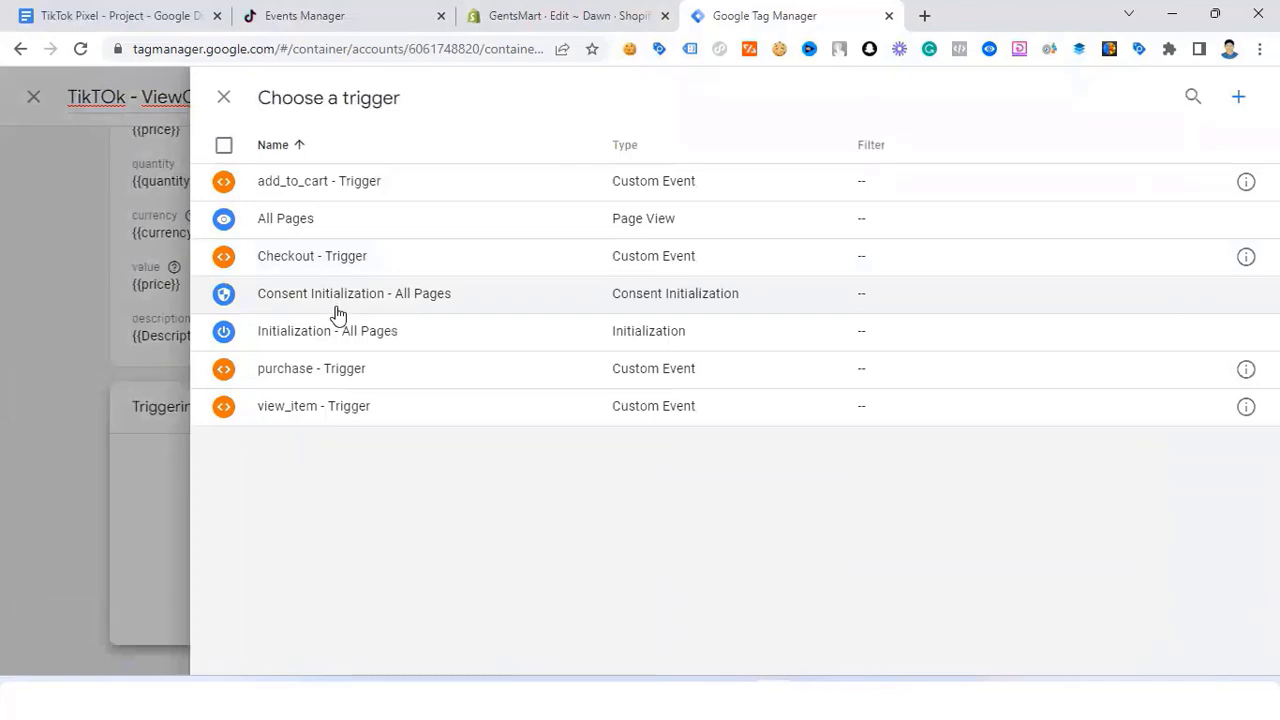
click(357, 410)
scroll(1060, 168, up, 2)
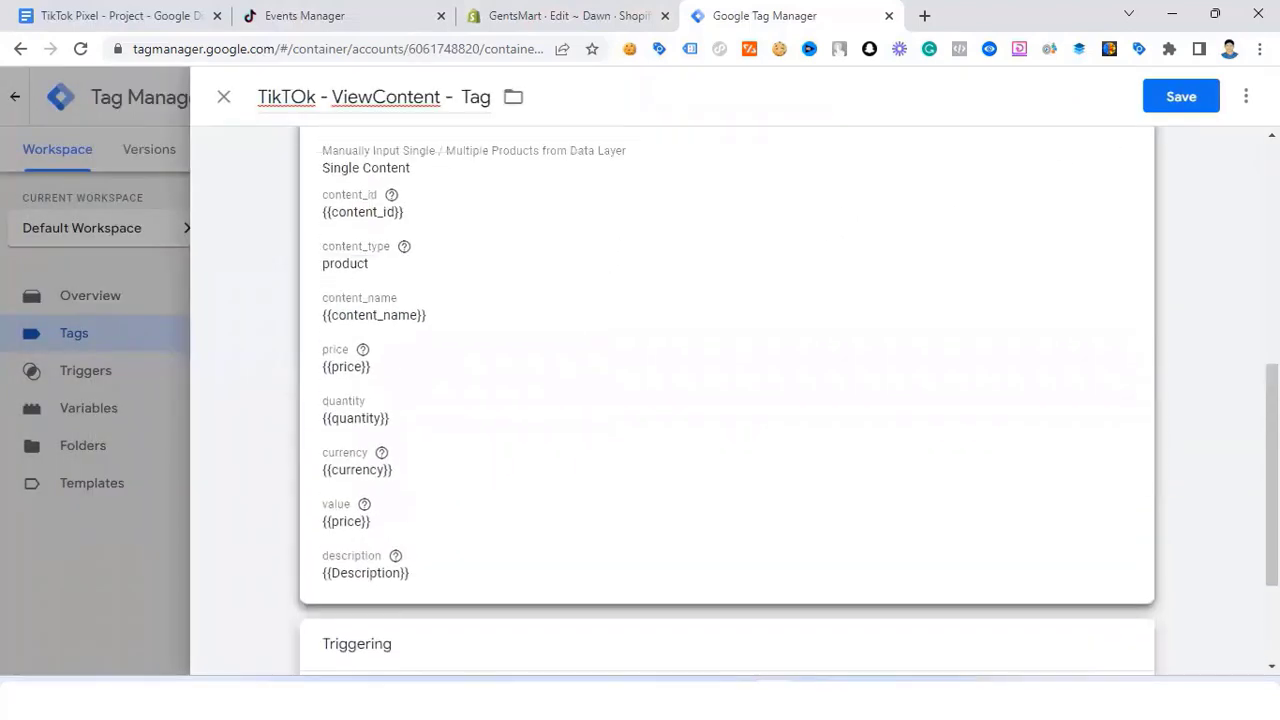
click(1181, 96)
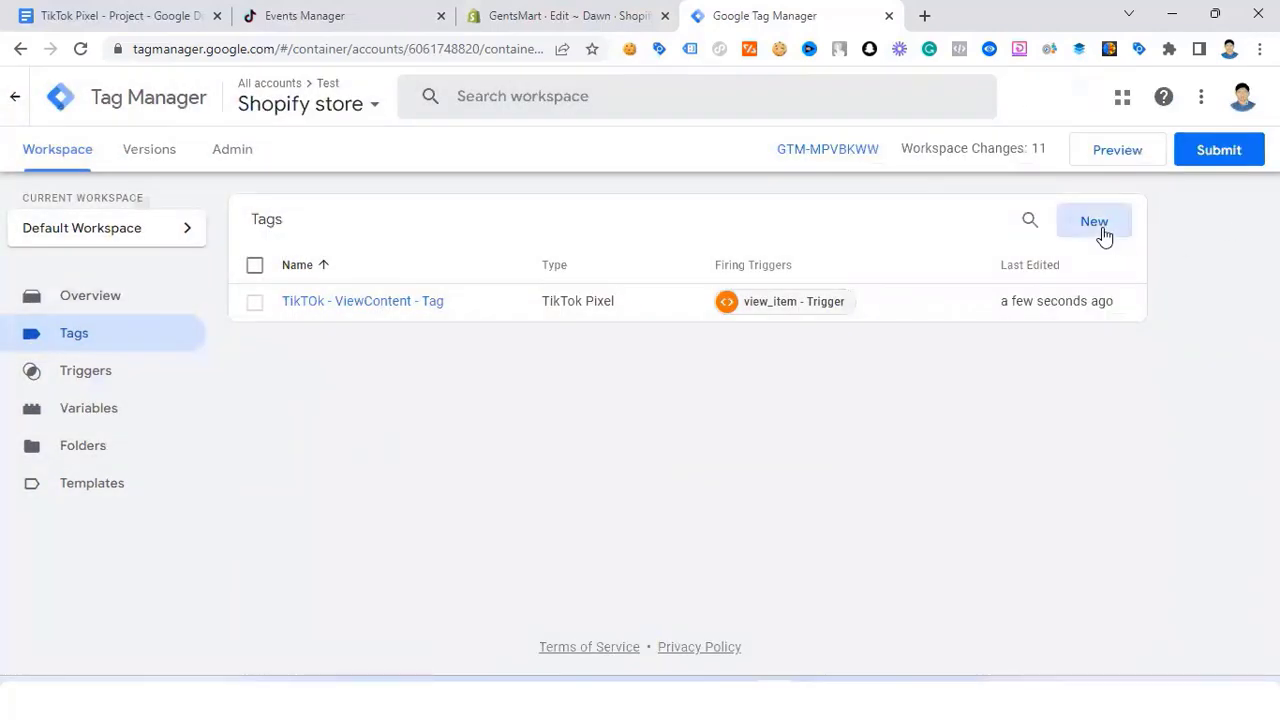
Step: Create another new tag of type TikTok Pixel
click(1106, 237)
click(776, 264)
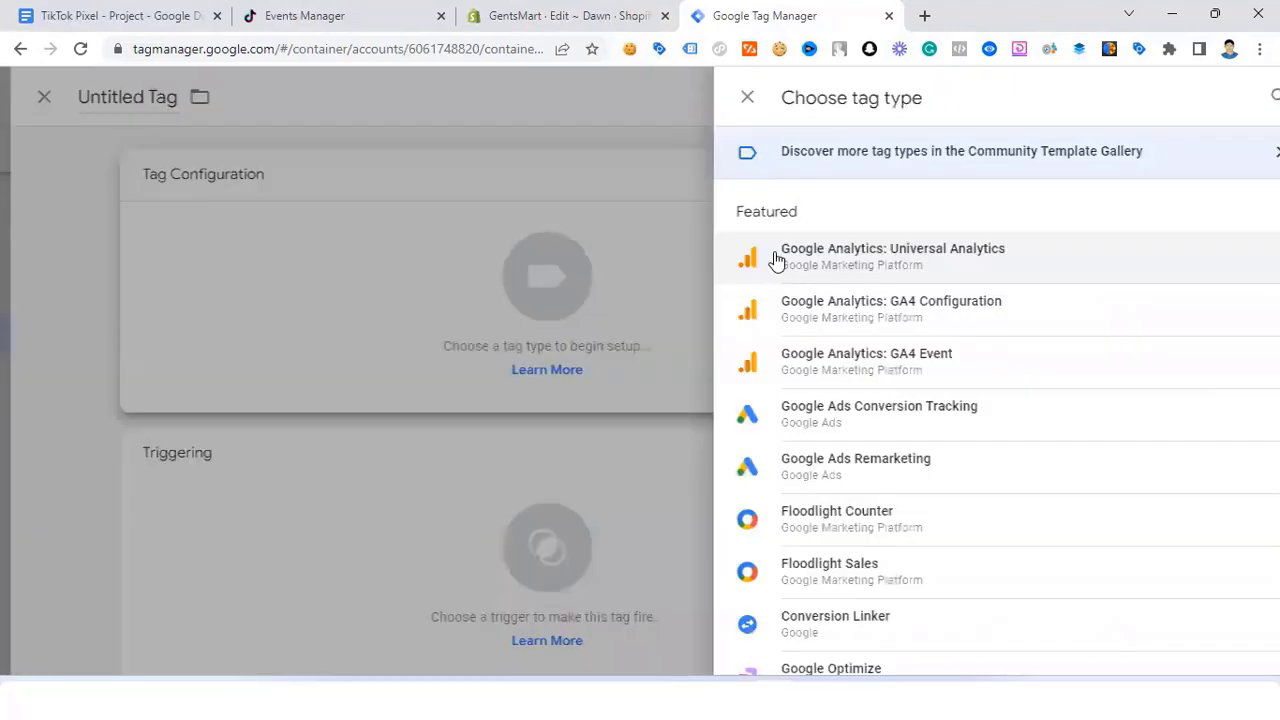
scroll(866, 426, down, 6)
click(840, 508)
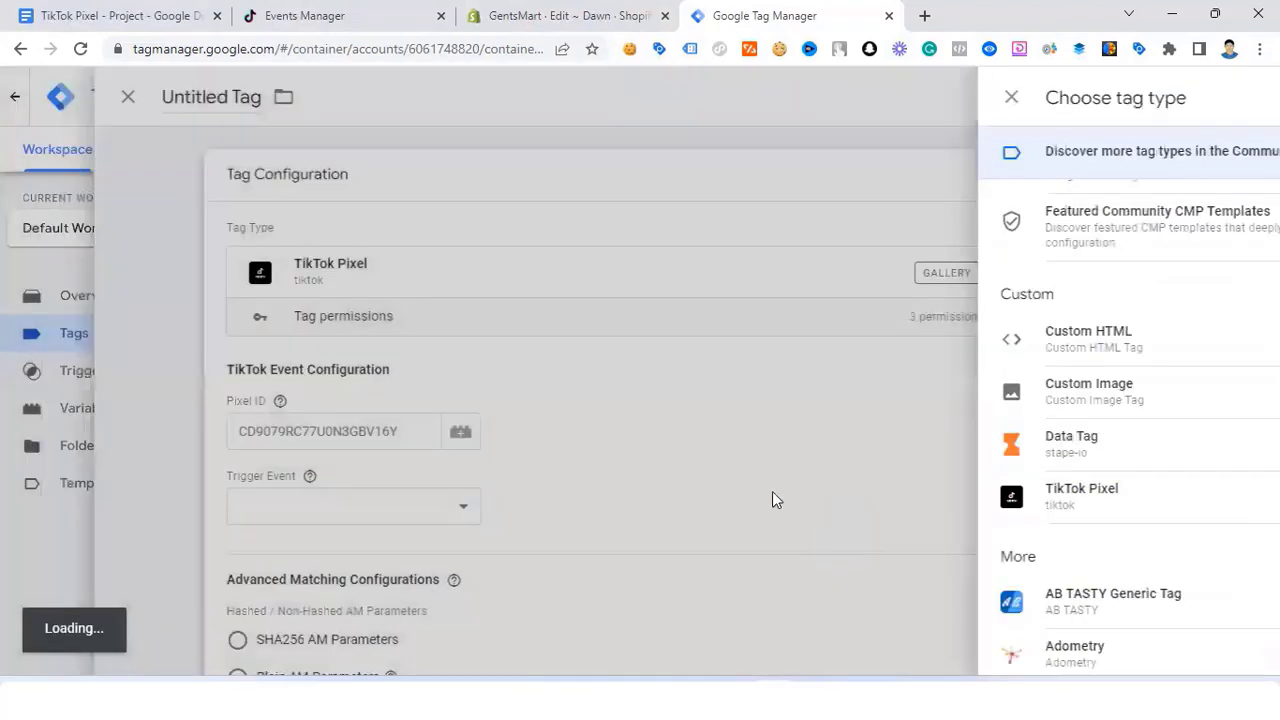
Step: Set the Pixel ID to {{TIkTOk - Pixel ID}} and the trigger event to AddToCart
click(380, 430)
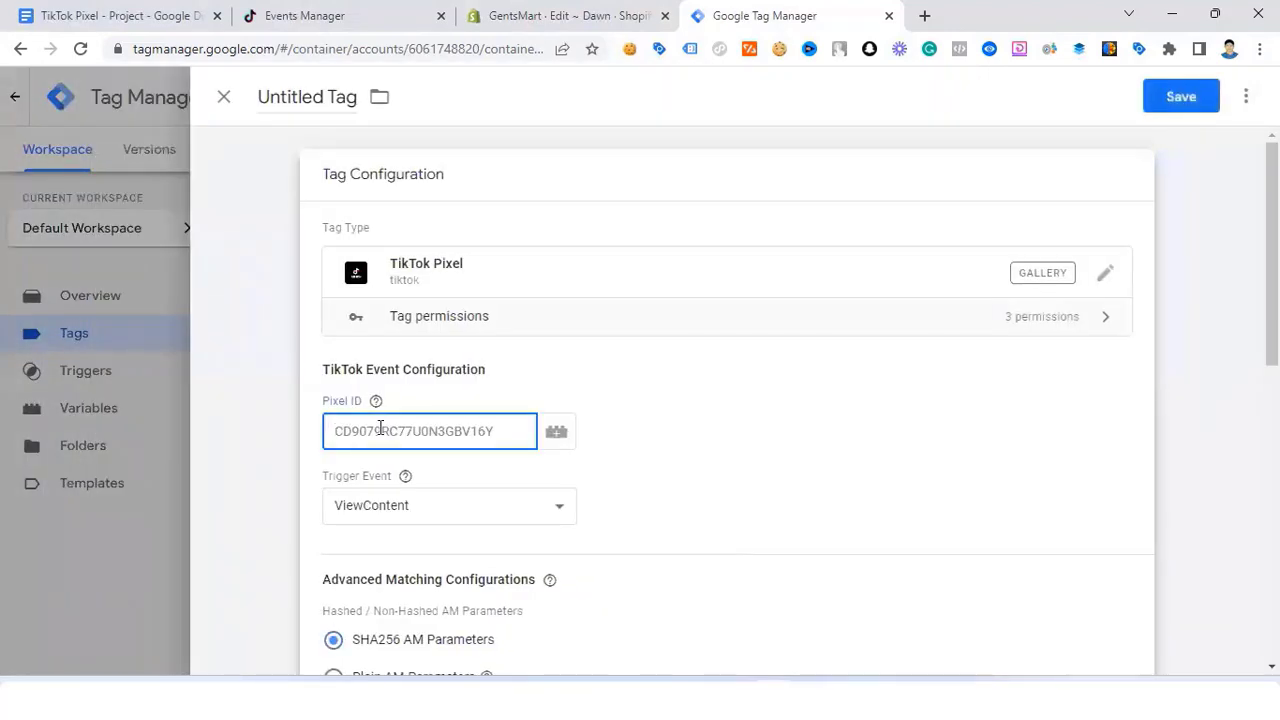
text({{)
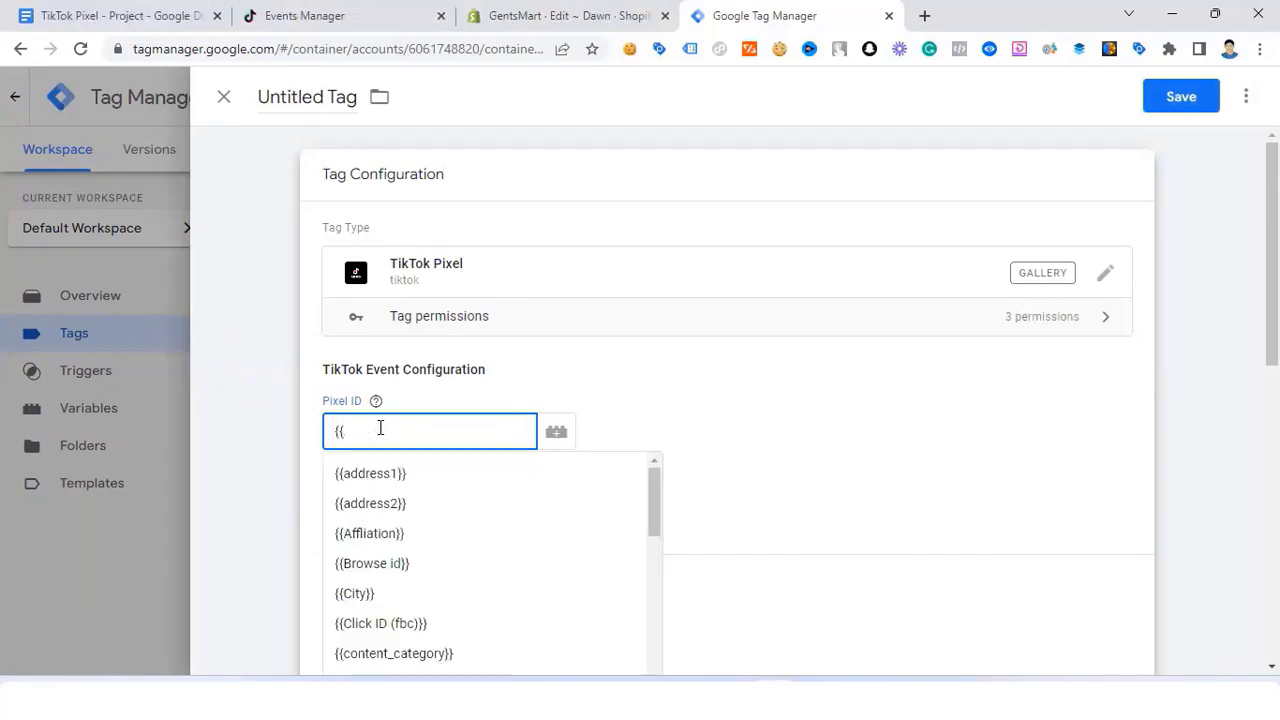
text(pi)
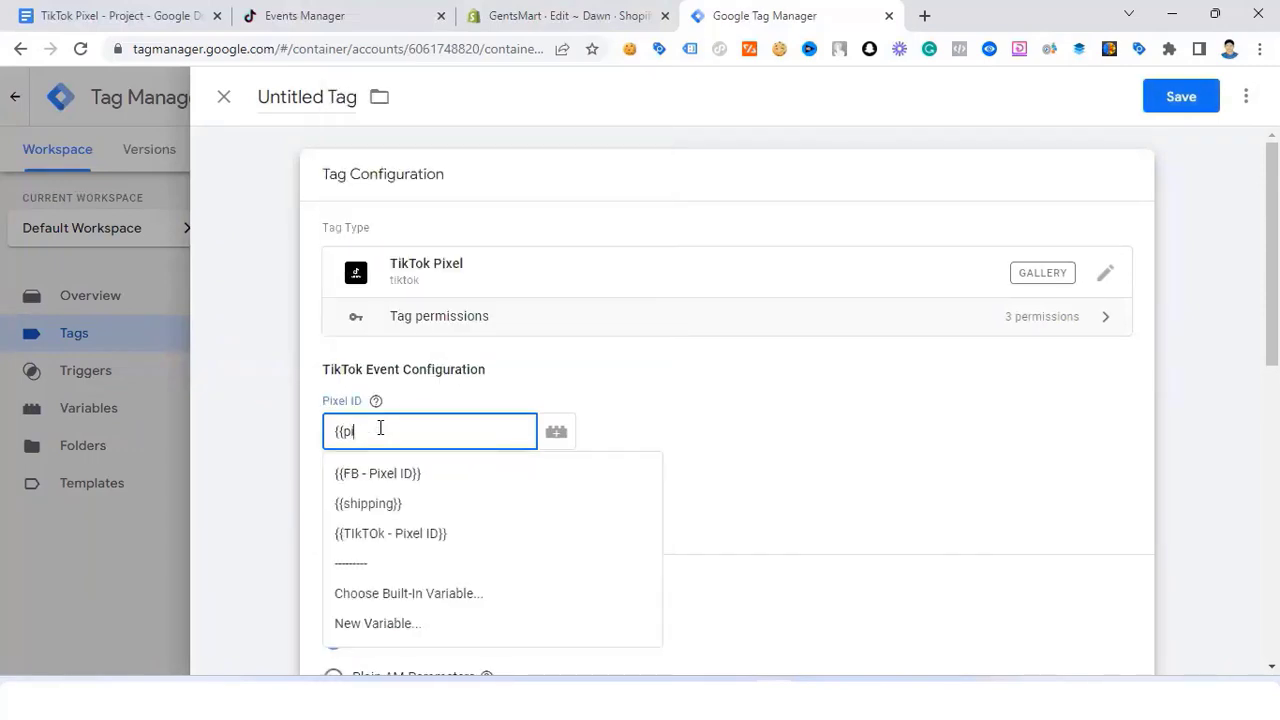
click(435, 536)
click(431, 506)
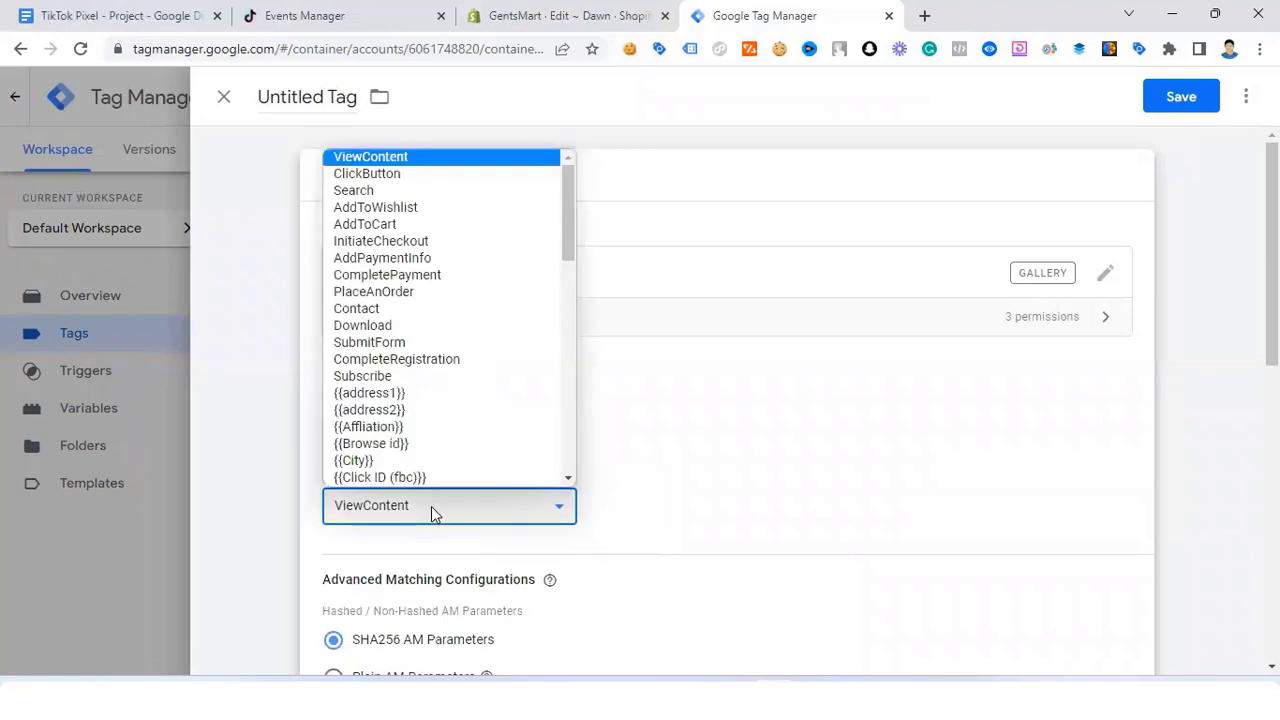
click(432, 226)
scroll(386, 509, down, 2)
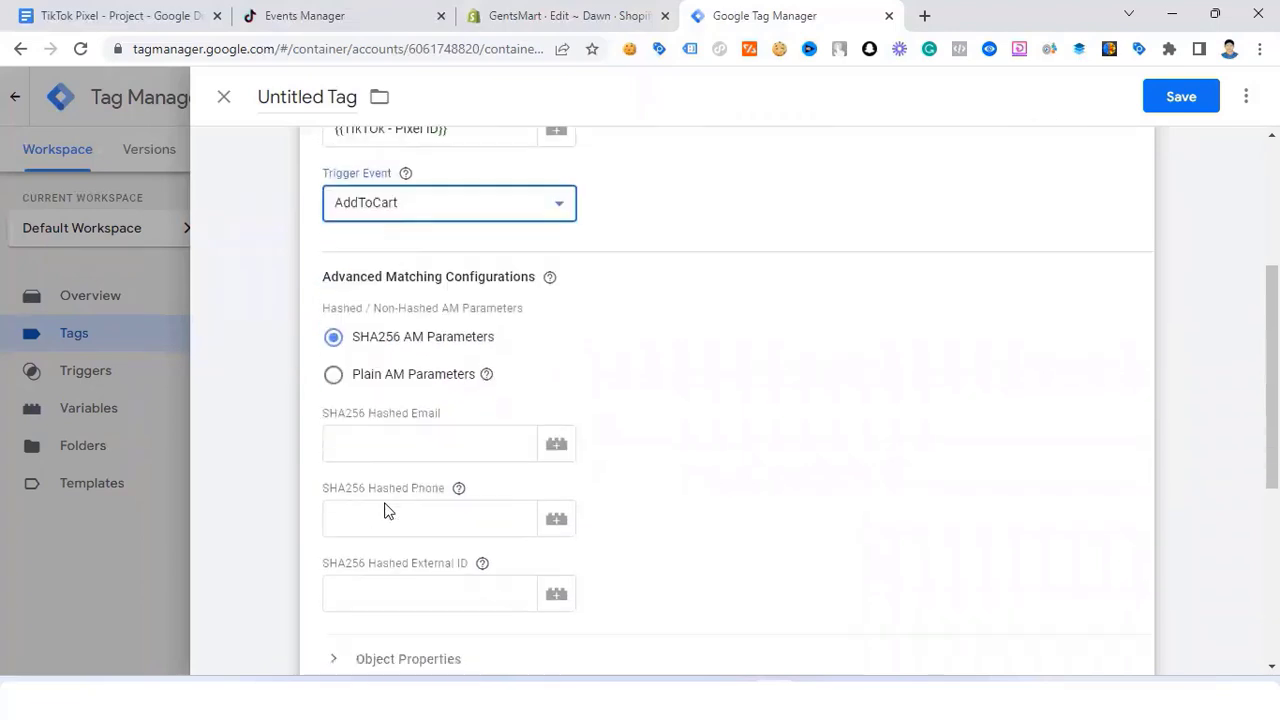
Step: Fill SHA256 Hashed Email with {{email}} and Hashed Phone with {{phone}} on the AddToCart tag
click(410, 367)
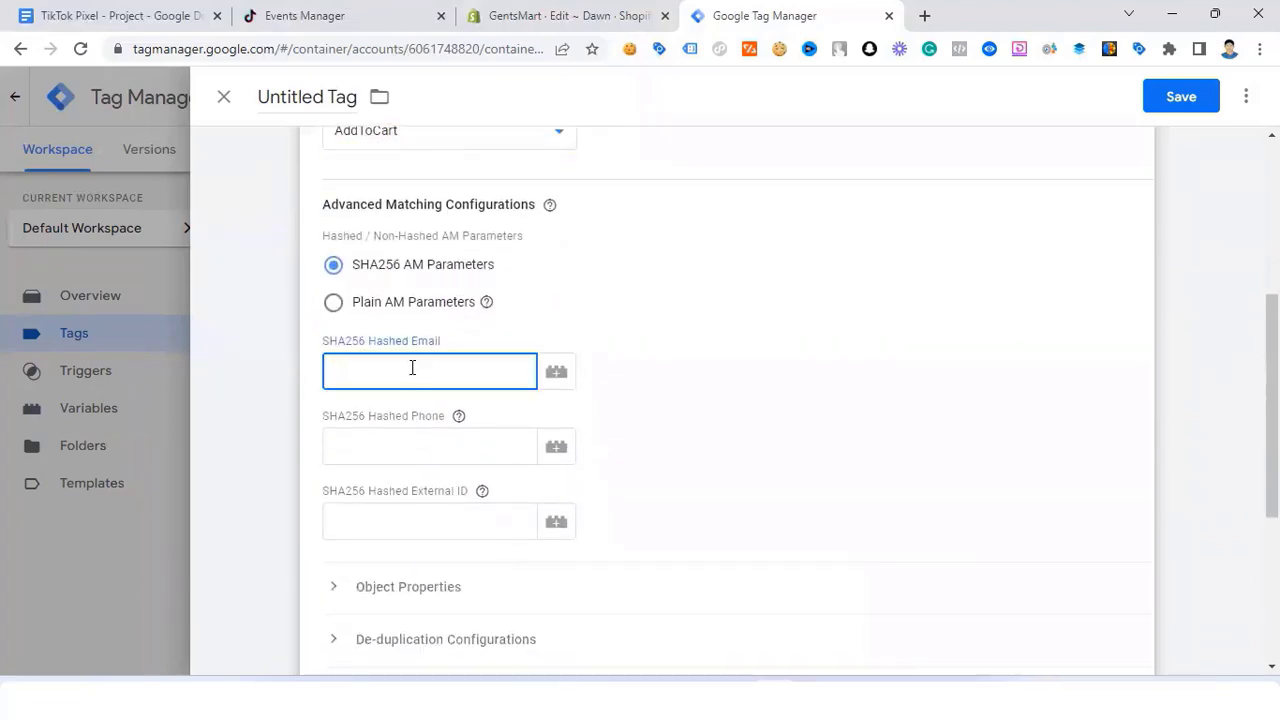
text({{)
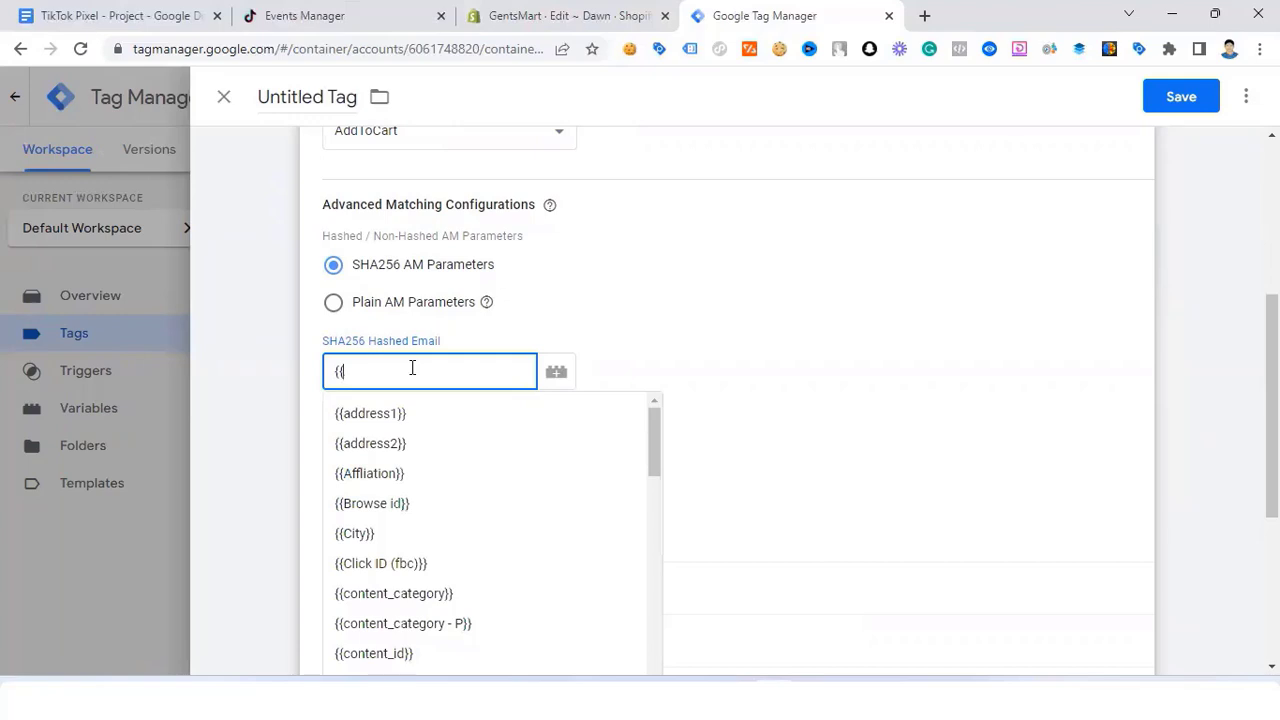
text(em)
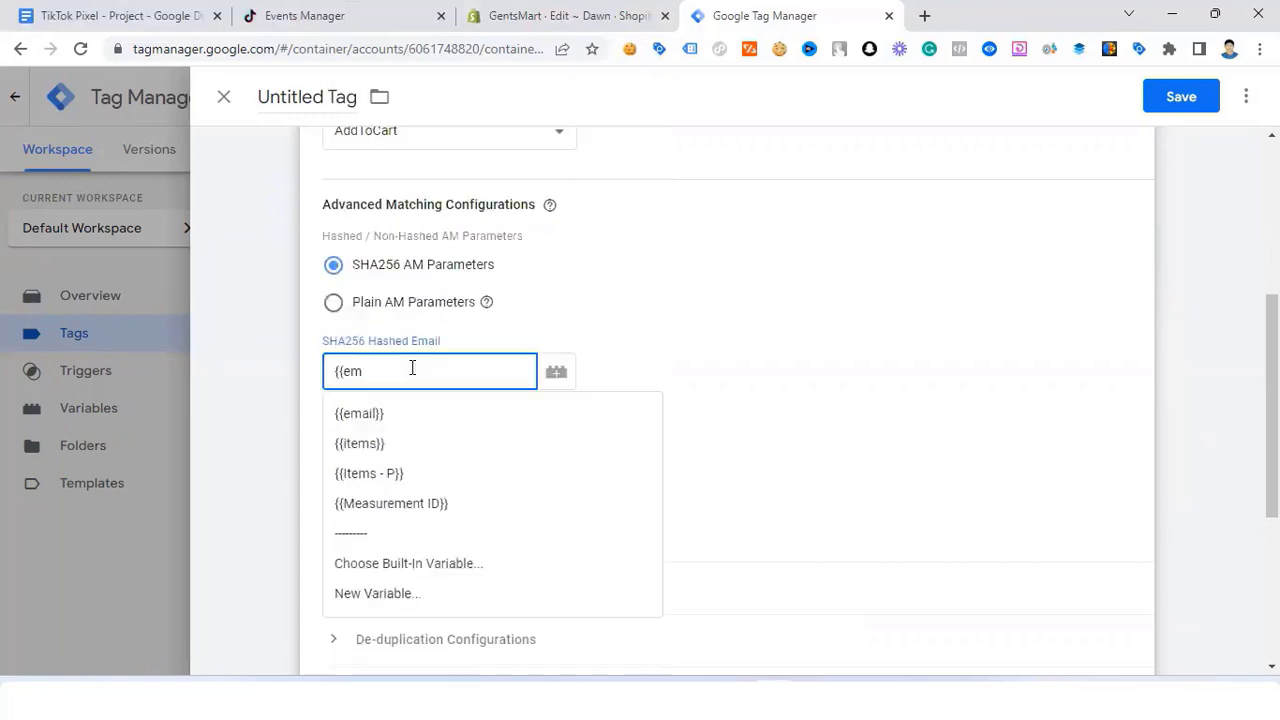
click(407, 422)
click(380, 446)
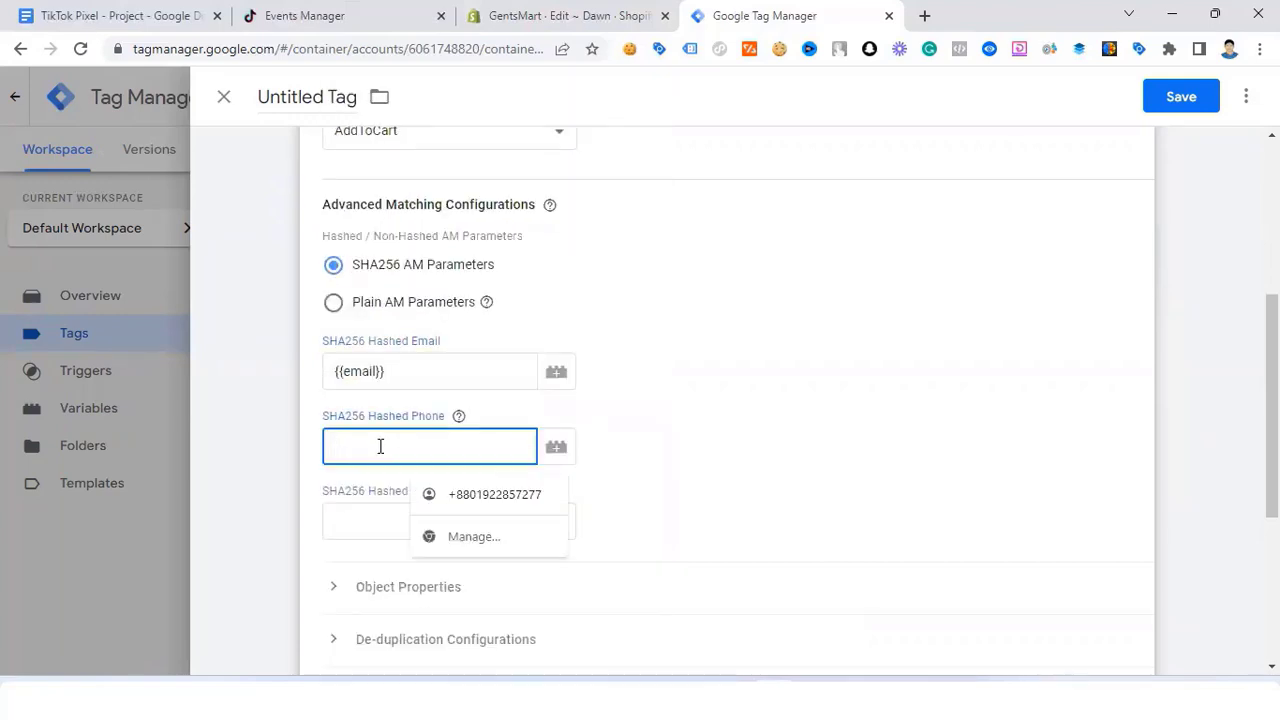
text({{pho)
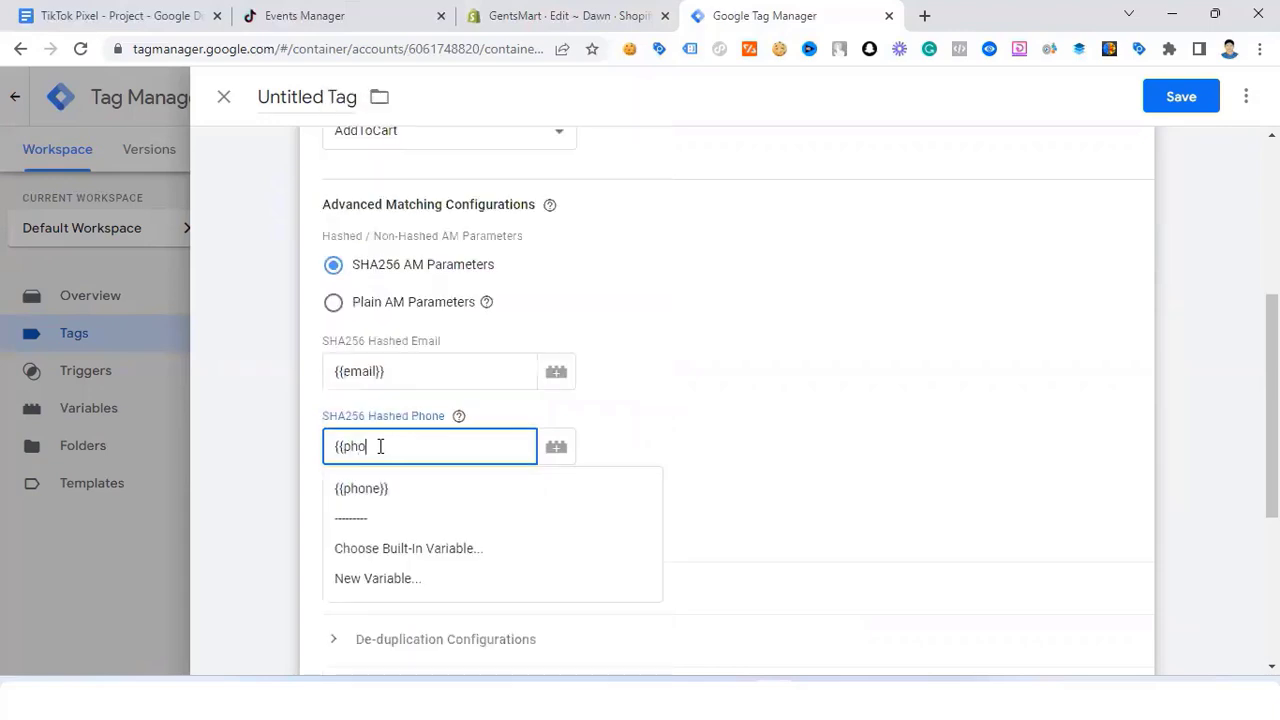
click(405, 488)
scroll(400, 480, down, 1)
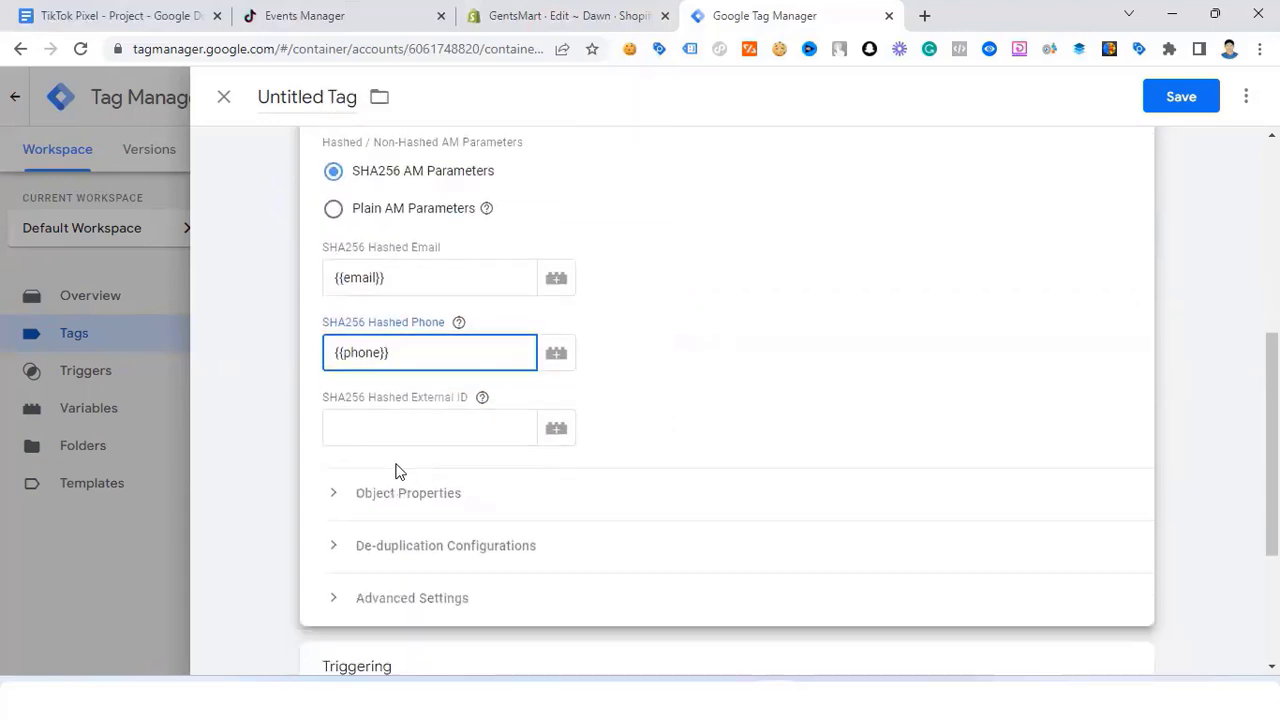
click(330, 490)
scroll(369, 437, down, 3)
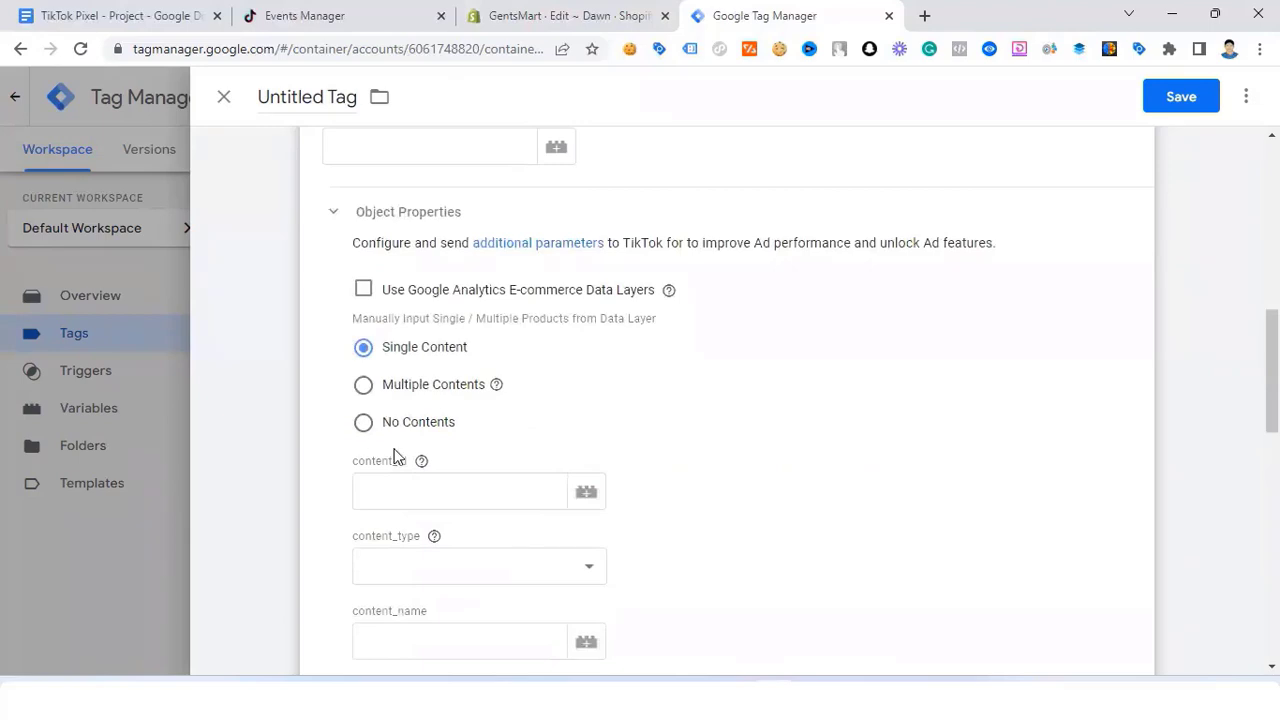
Step: Set content_id to {{content_id}} and content_type to product
scroll(393, 420, down, 1)
click(394, 404)
text({)
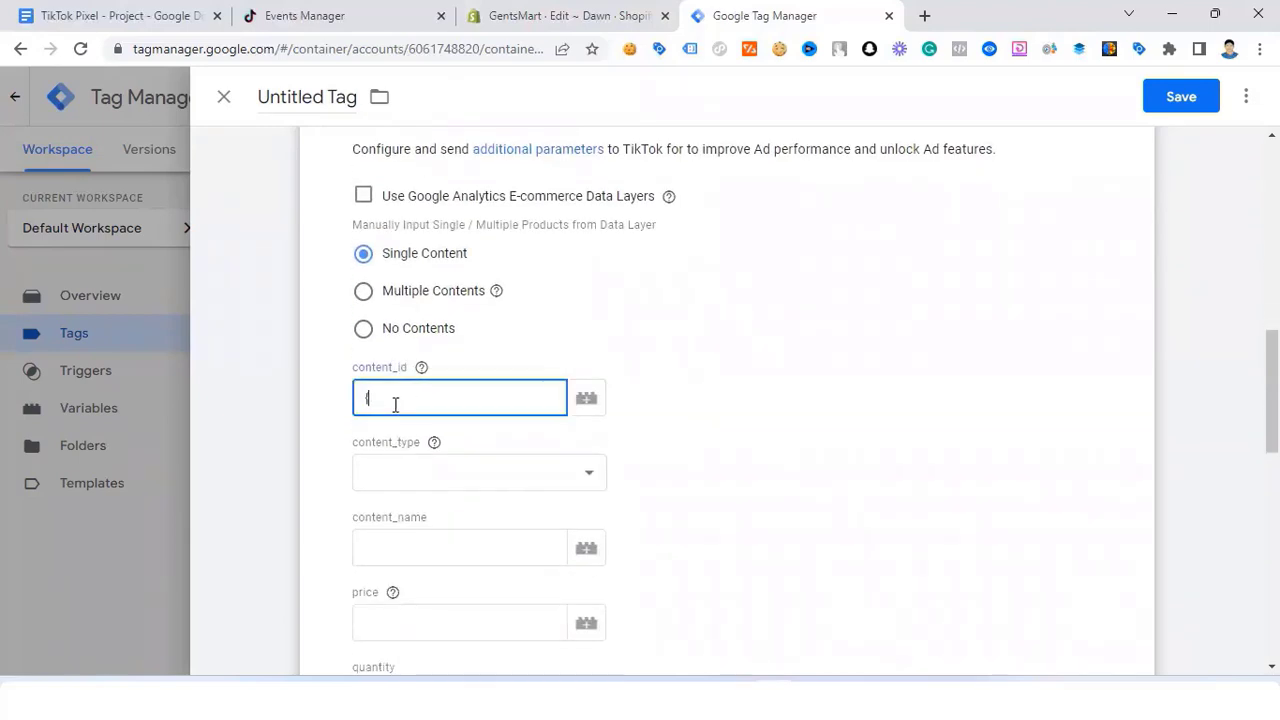
text({)
scroll(395, 405, down, 10)
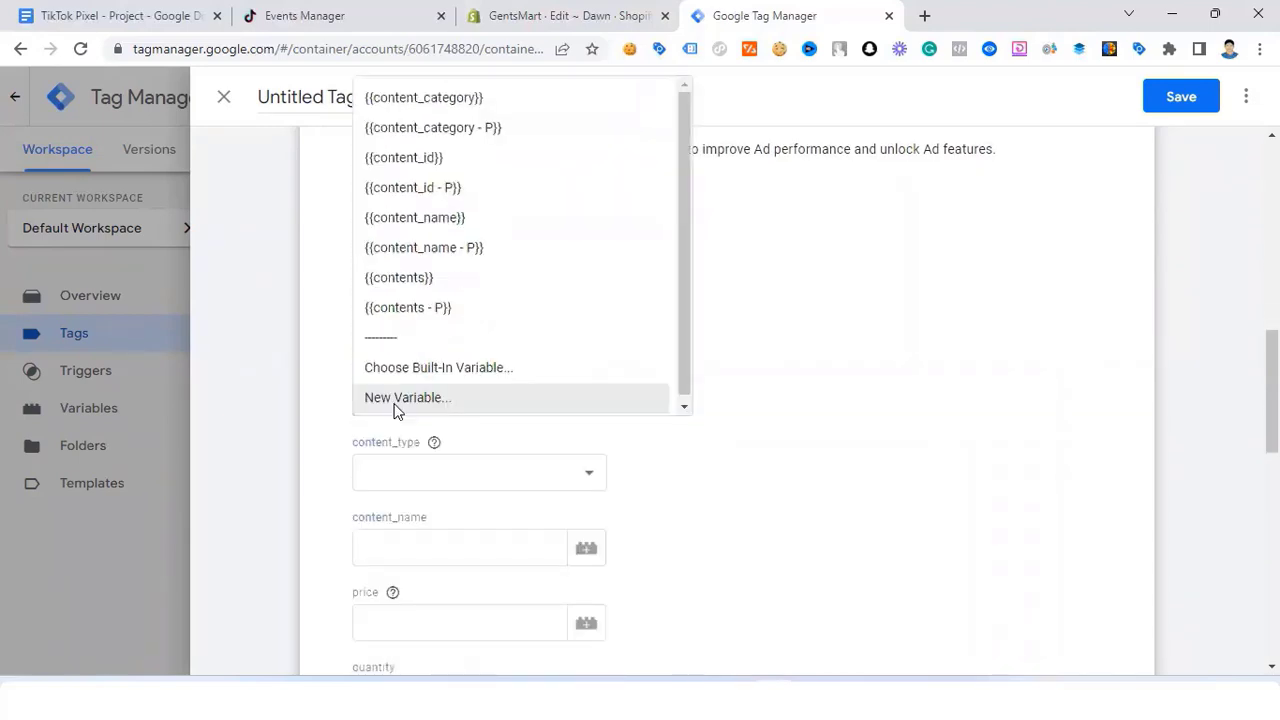
click(437, 163)
scroll(440, 330, down, 2)
click(432, 290)
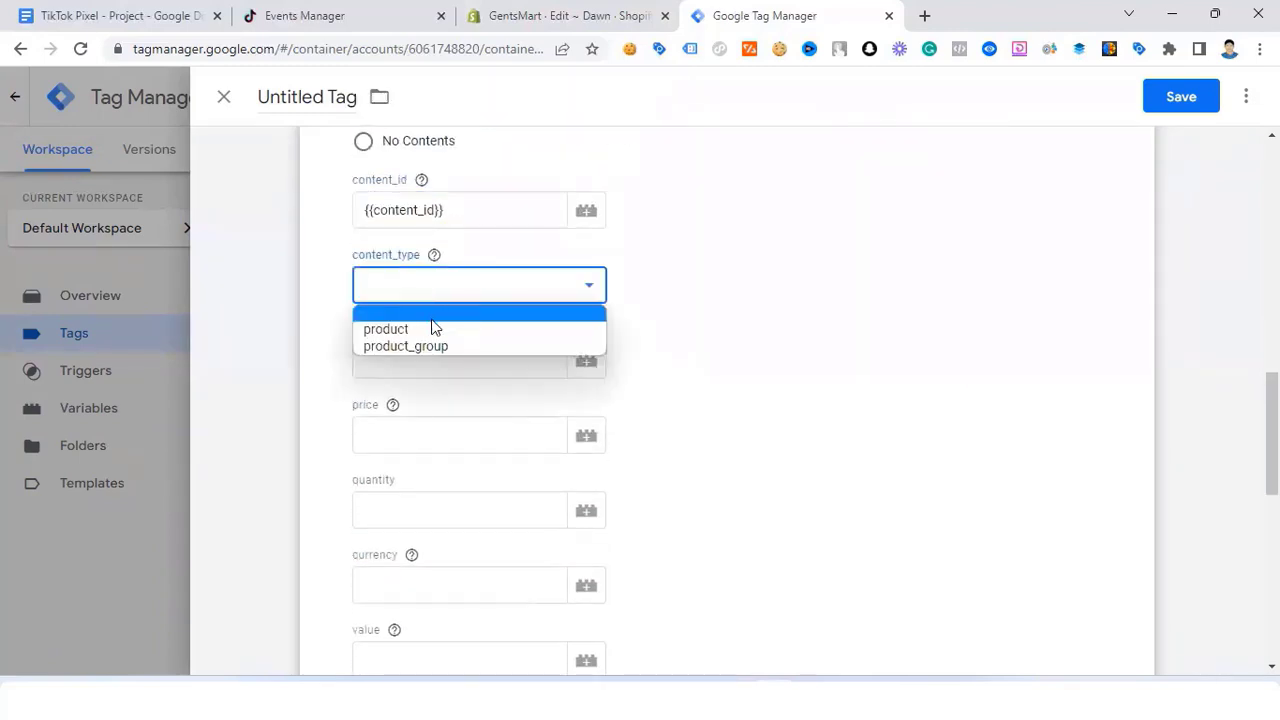
click(434, 328)
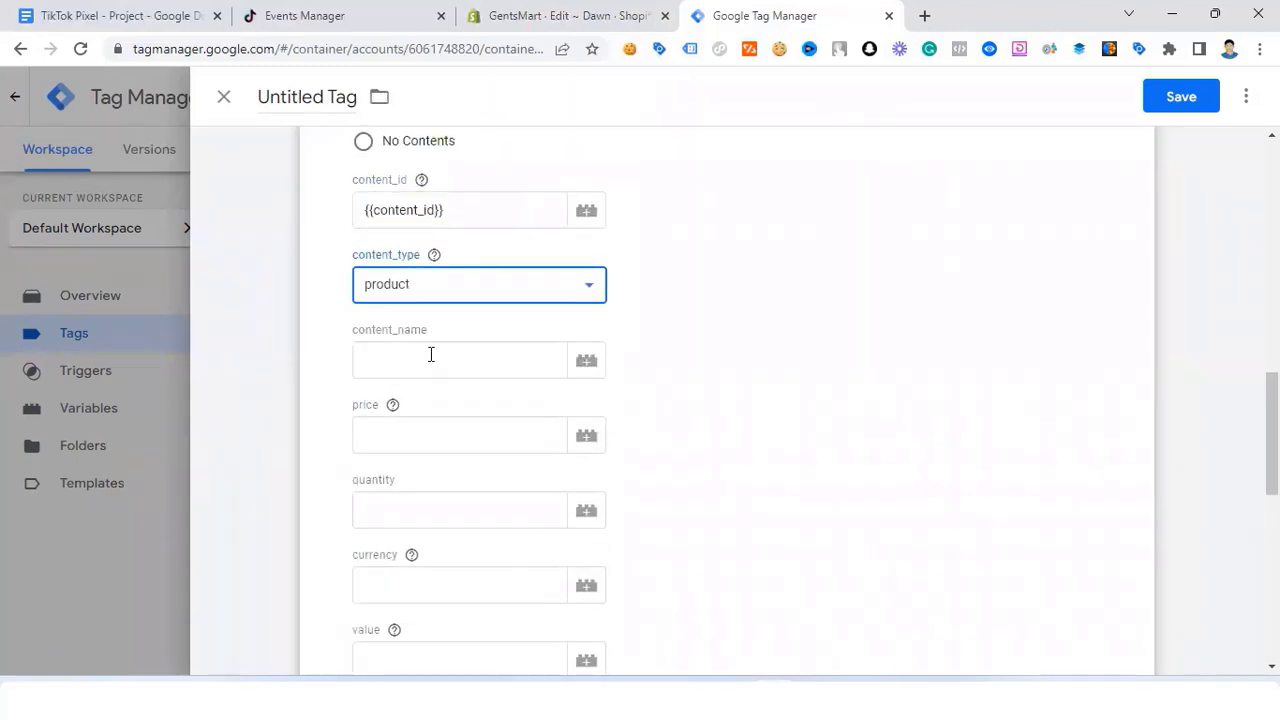
Step: Set content_name to {{content_name}}, price to {{price}} and quantity to {{quantity}}
click(431, 354)
text({{)
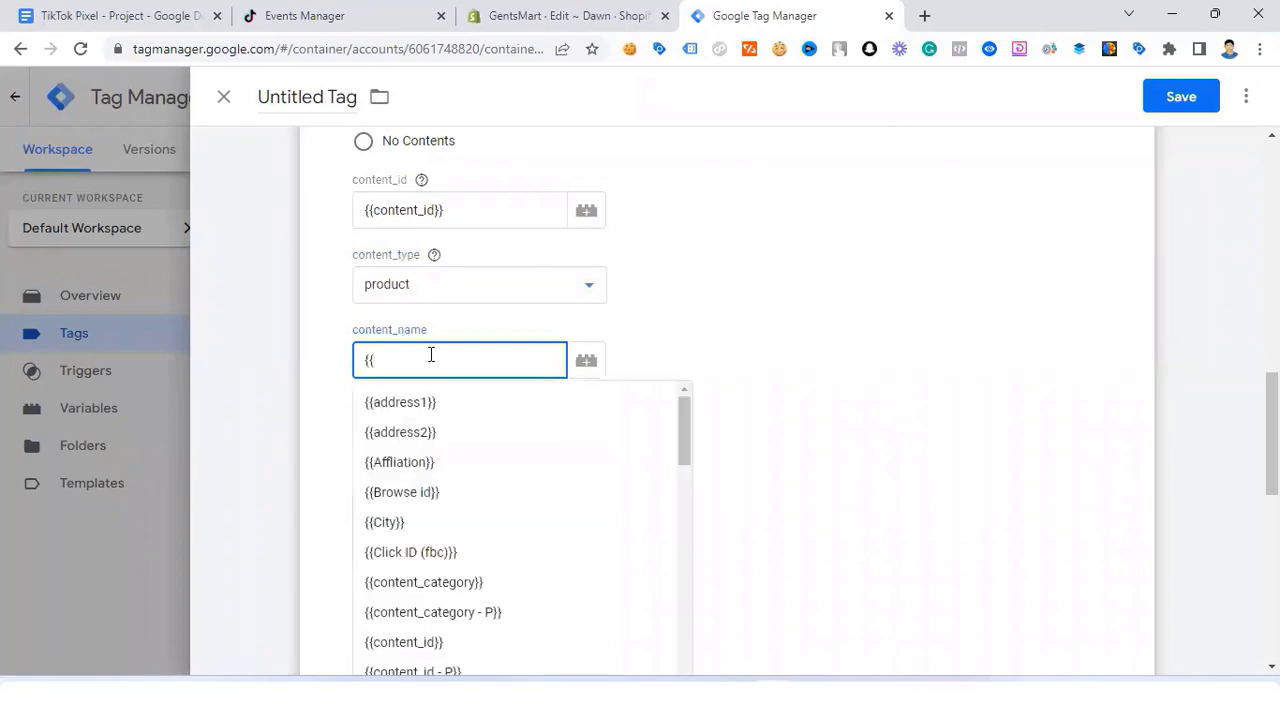
scroll(431, 354, down, 5)
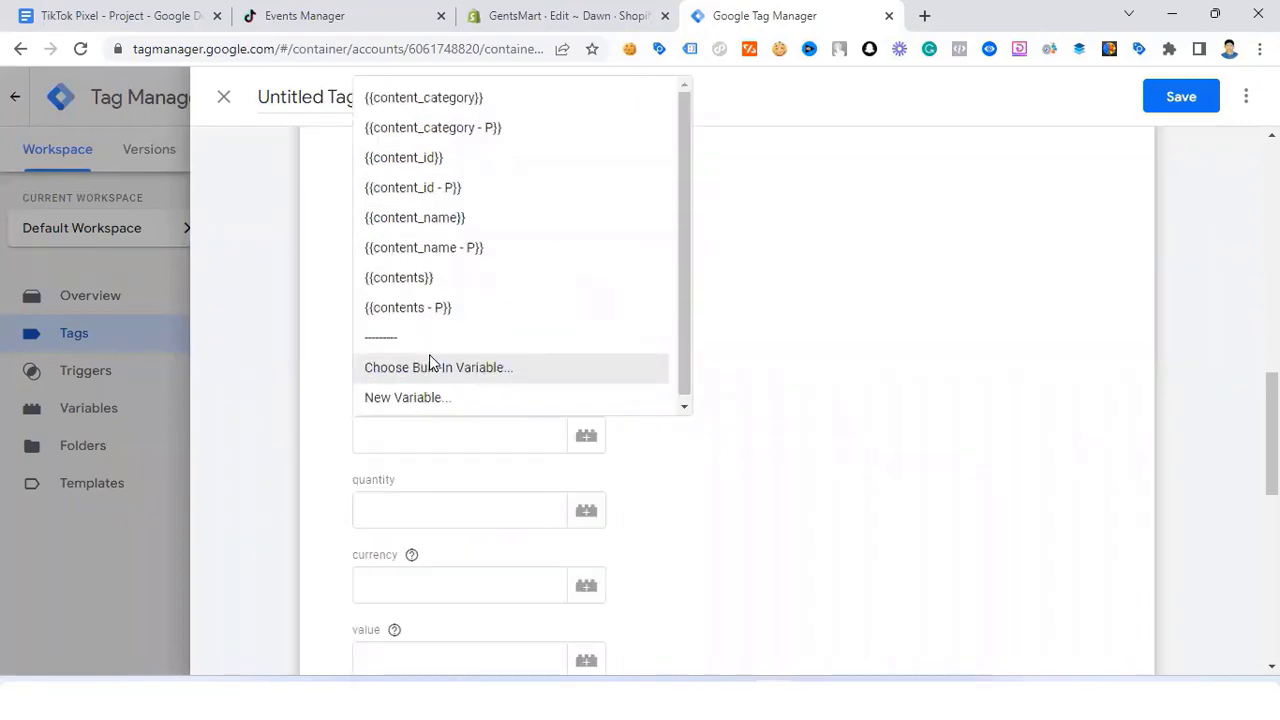
click(417, 216)
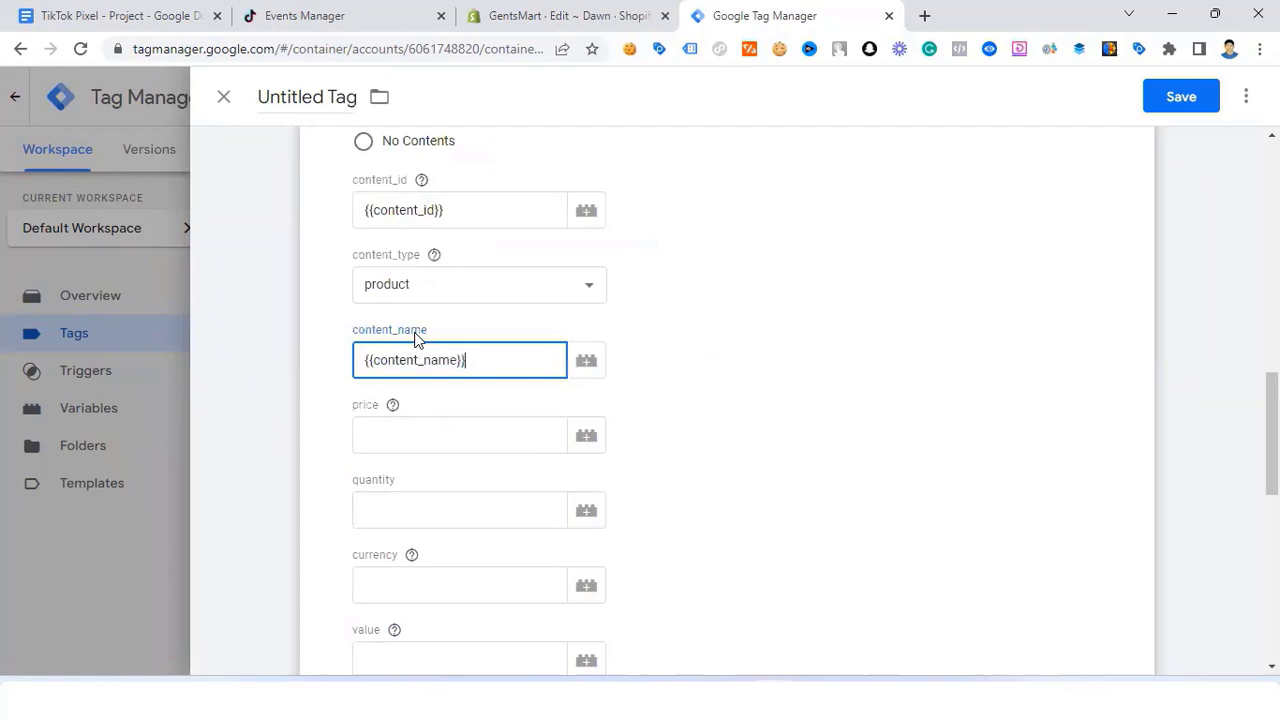
click(435, 428)
text({{)
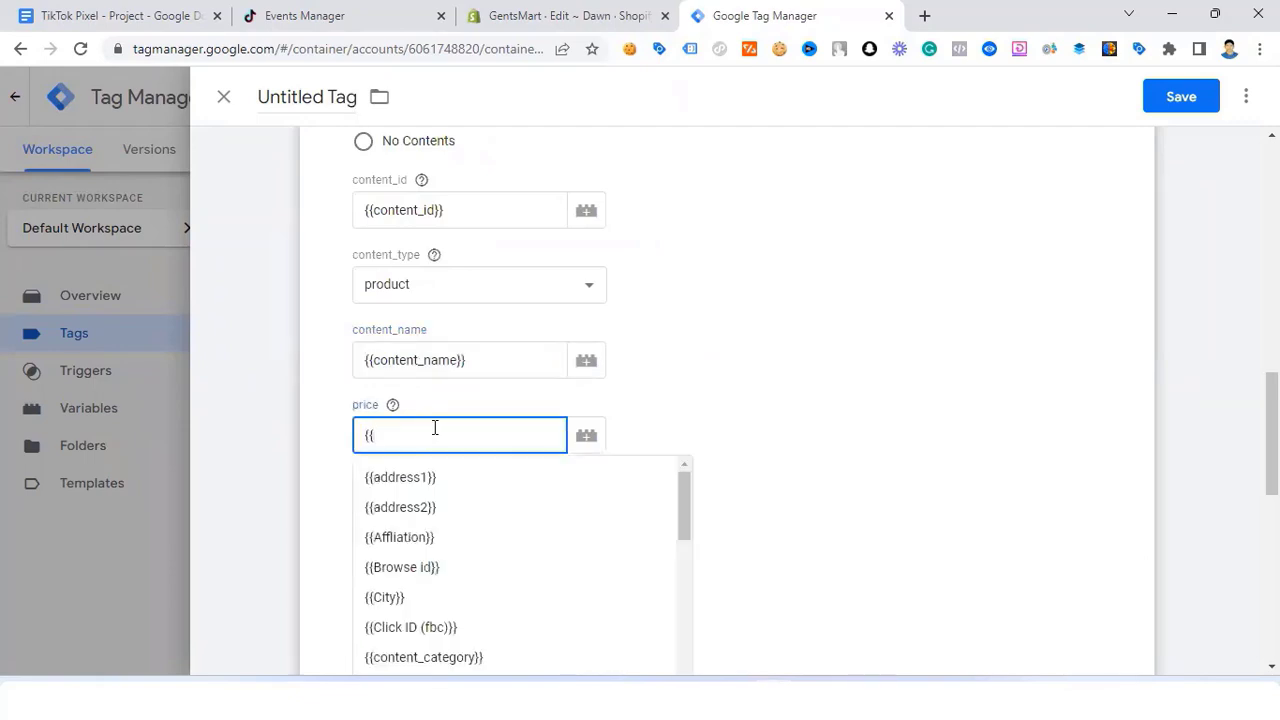
text(pri)
click(399, 467)
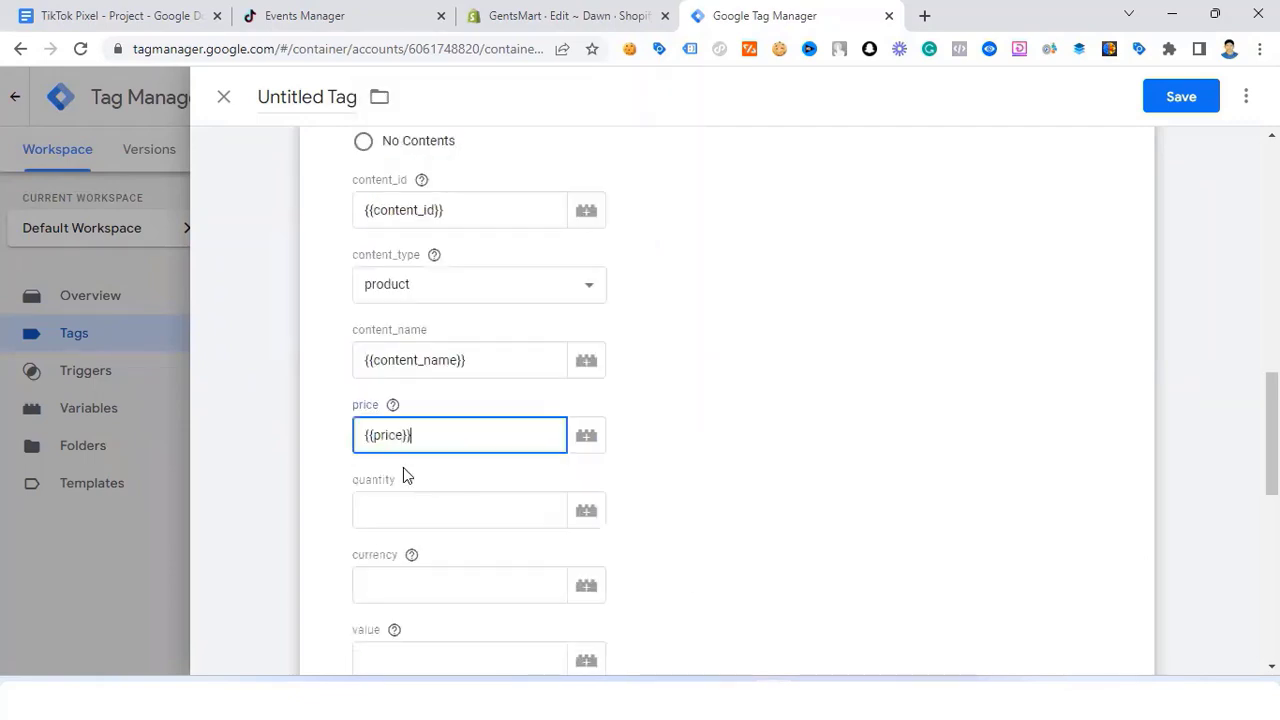
scroll(404, 460, down, 2)
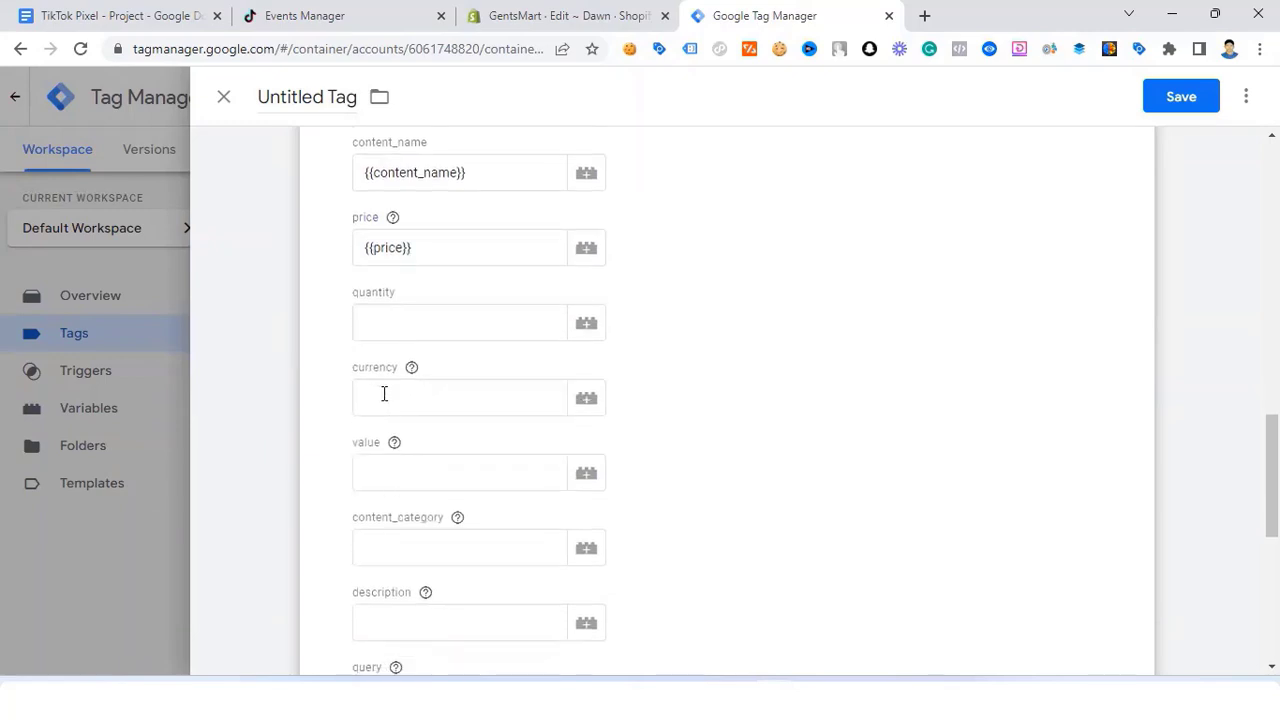
click(397, 324)
text({{)
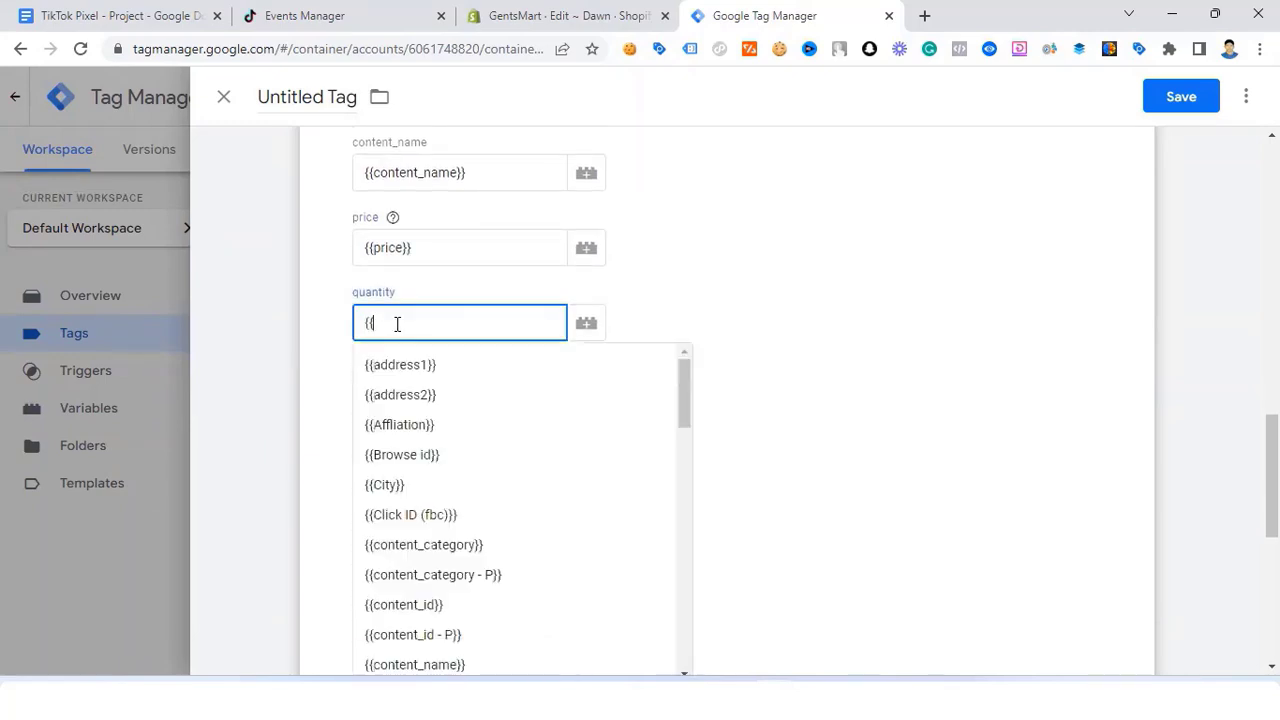
text(qu)
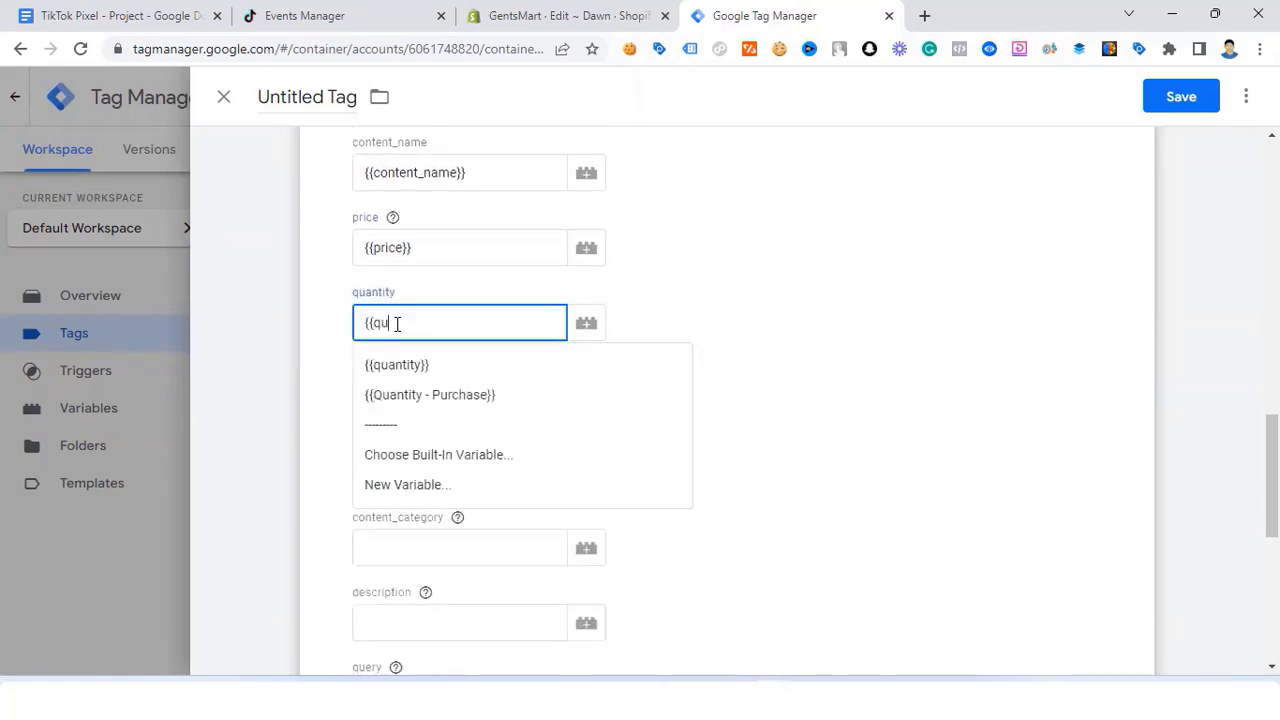
click(412, 365)
Step: Set currency to {{currency}}, value to {{price}} and description to {{Description}}
click(418, 407)
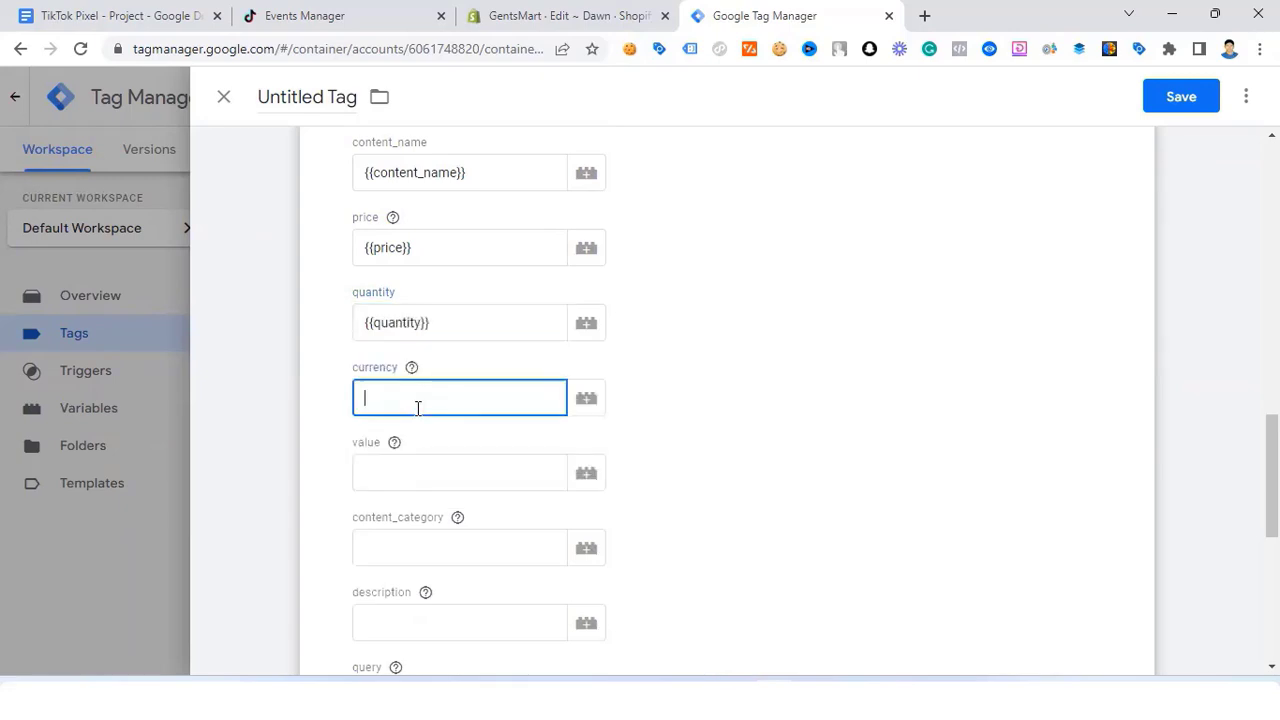
text({{cu)
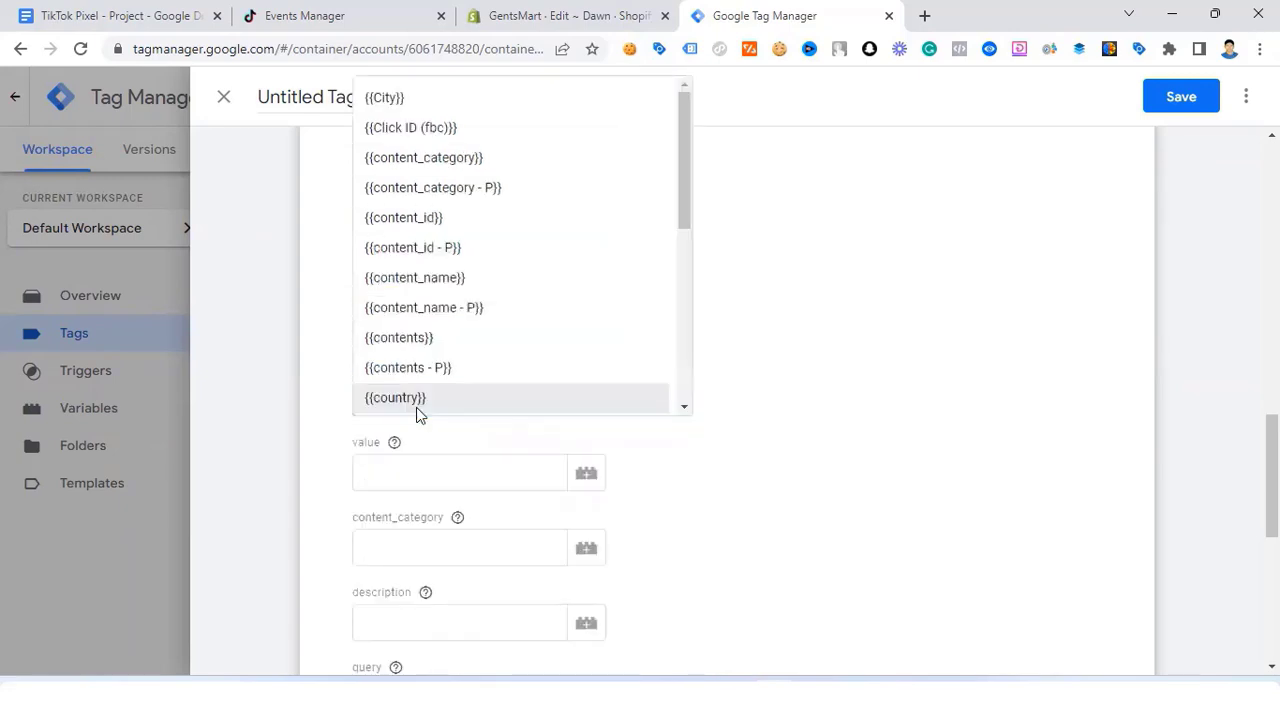
click(404, 438)
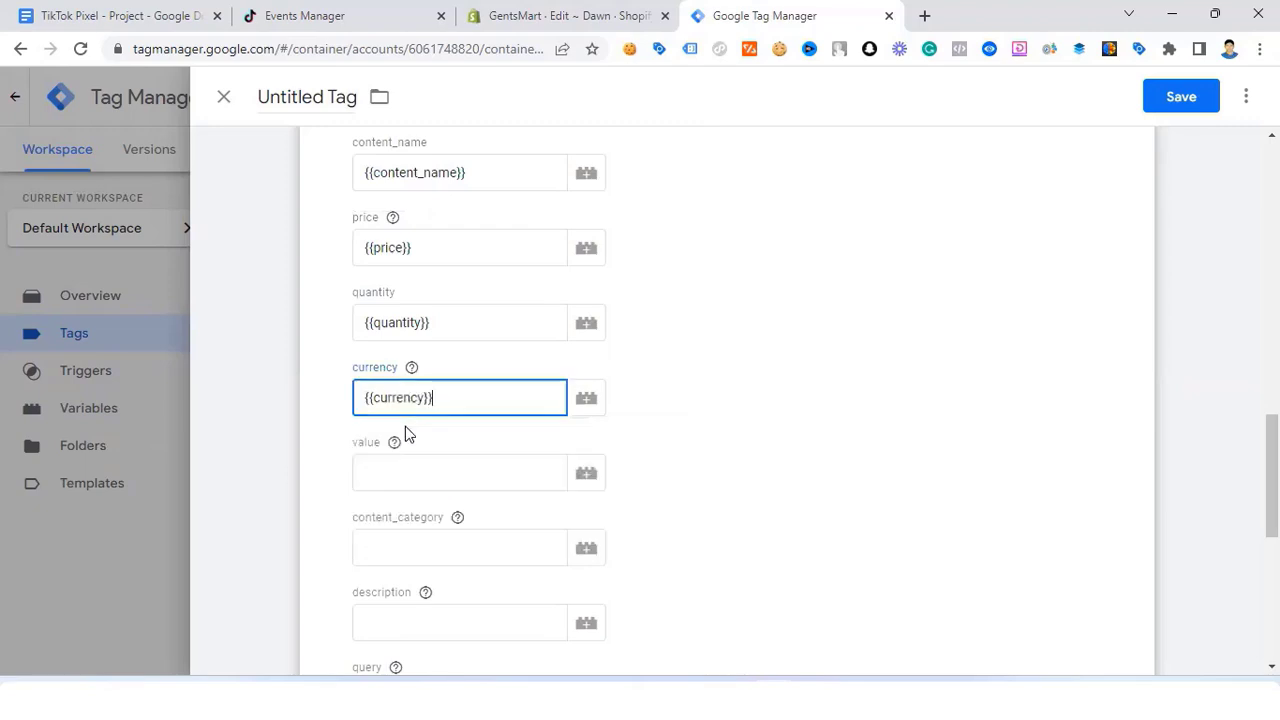
scroll(414, 406, down, 1)
click(414, 378)
text({)
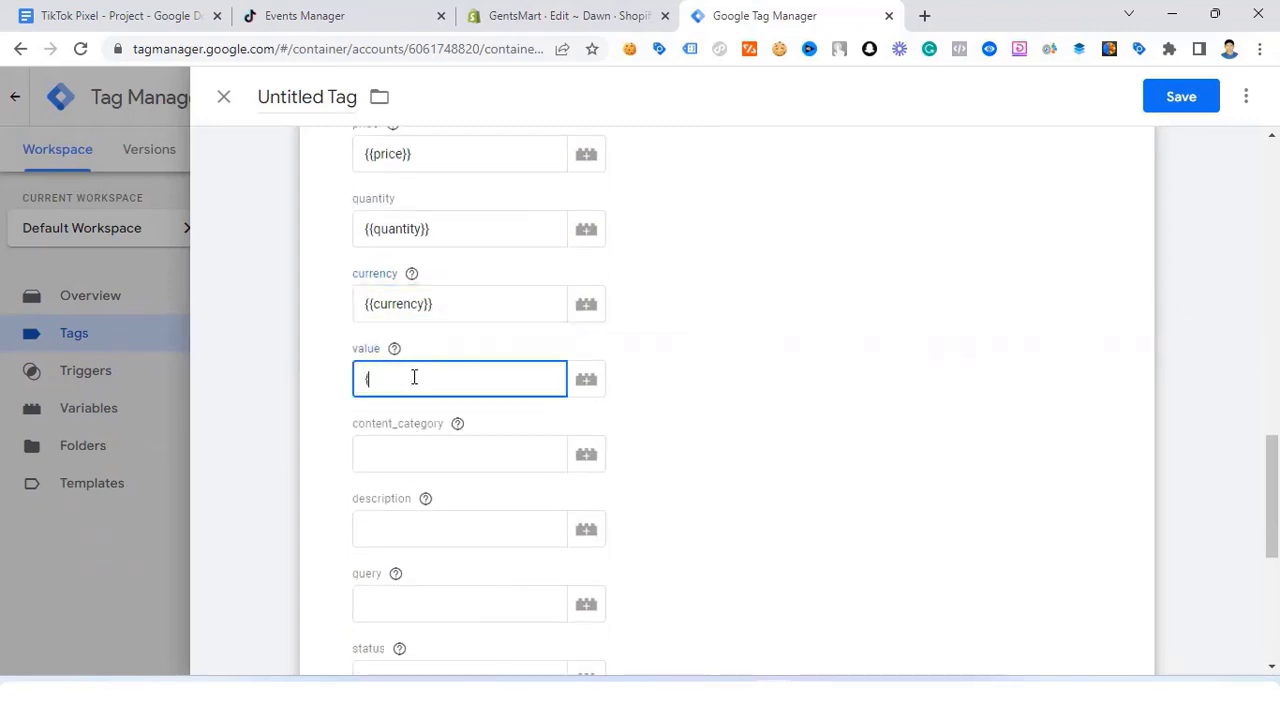
text({pri)
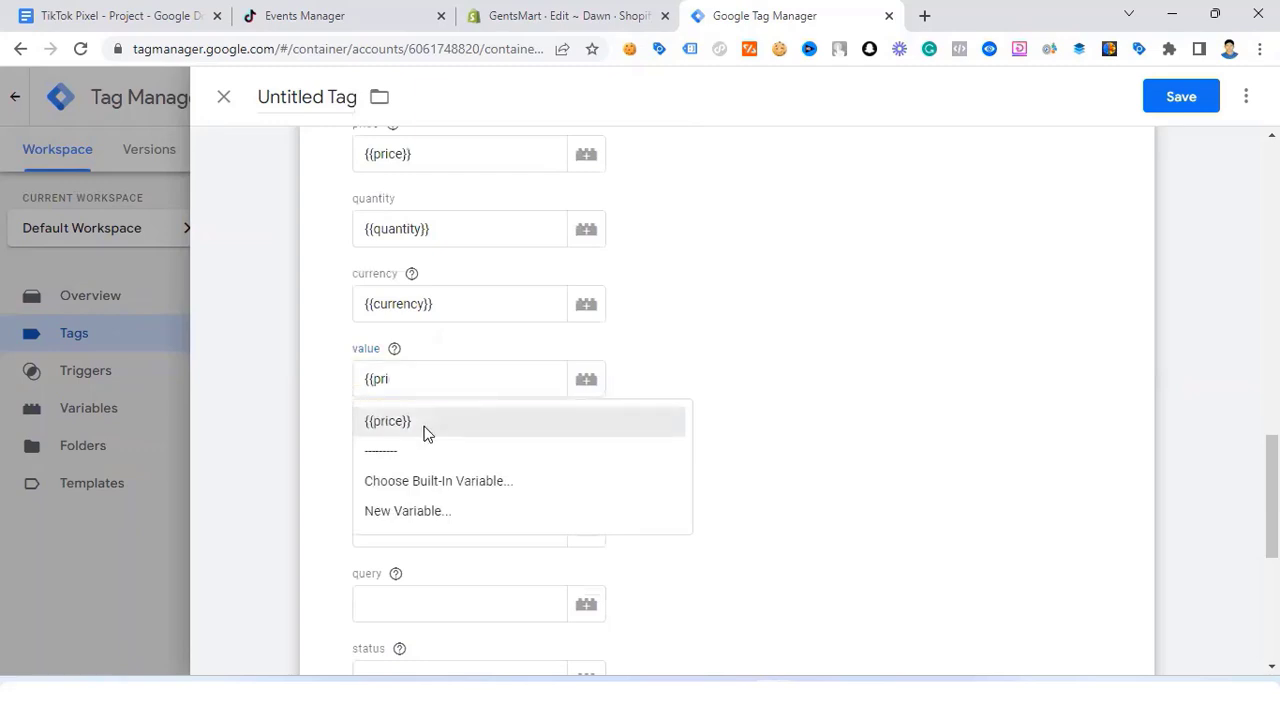
click(425, 424)
scroll(409, 443, down, 2)
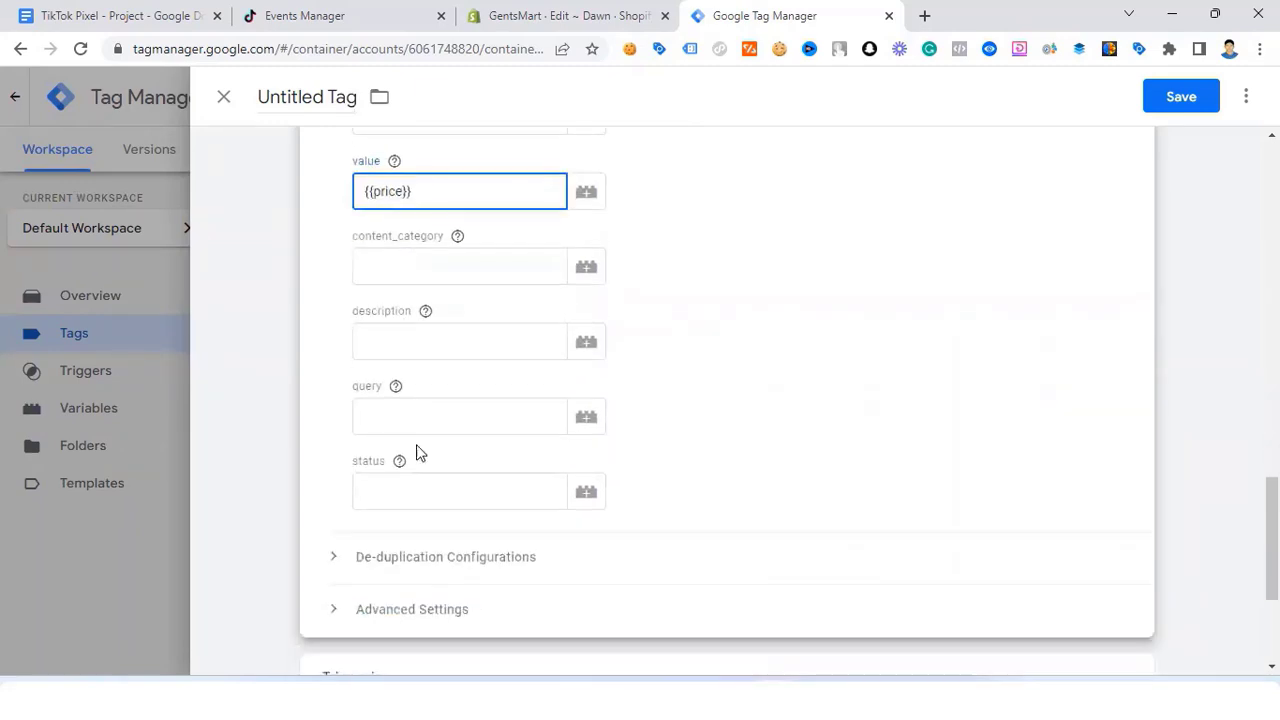
click(418, 354)
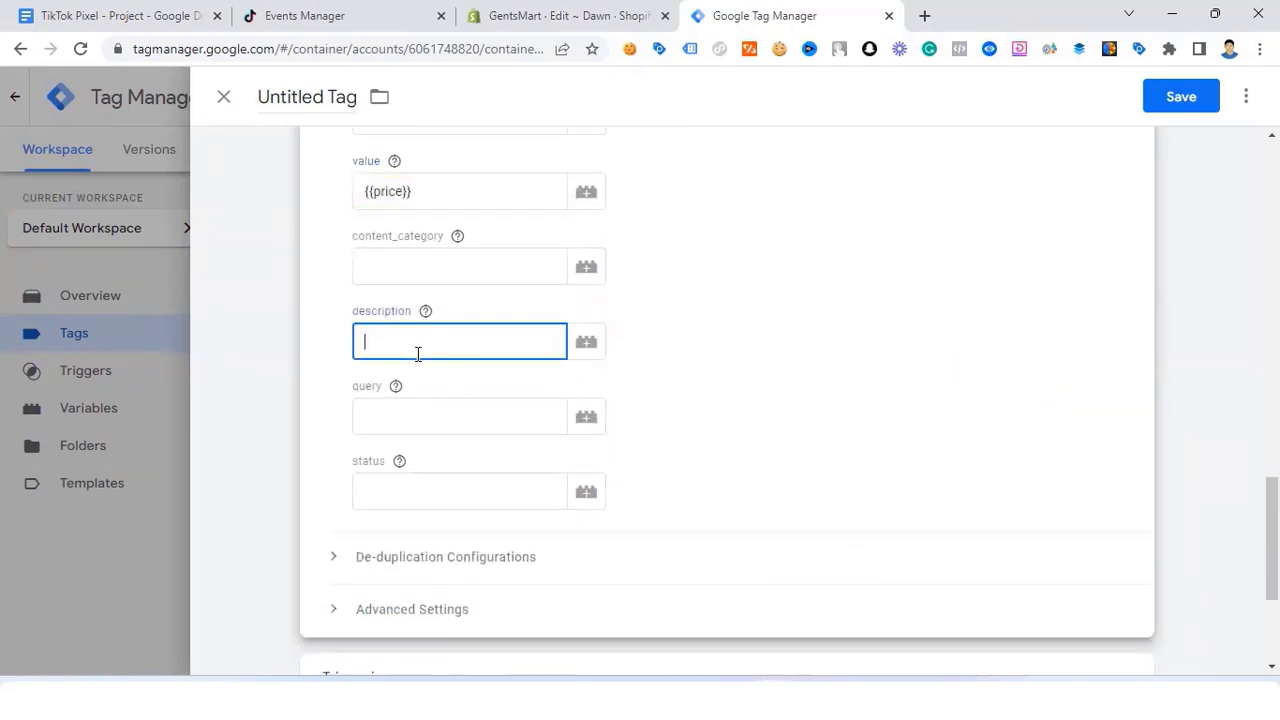
text({{des)
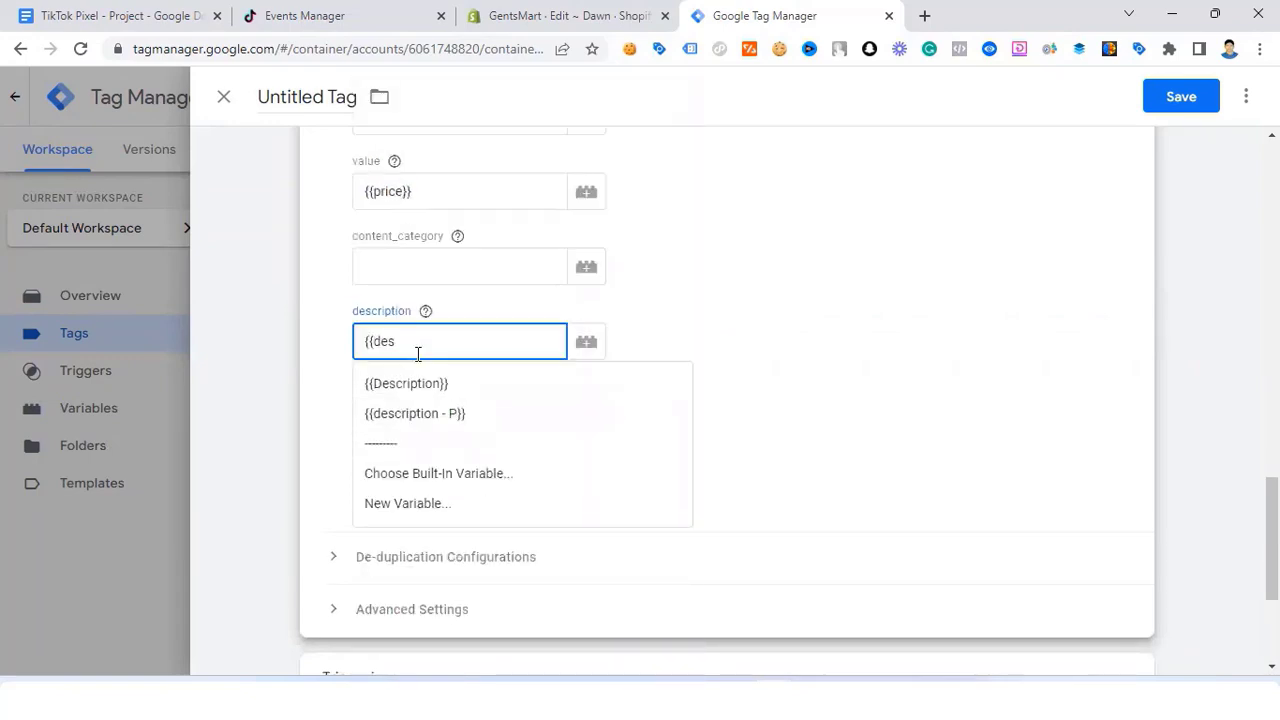
click(449, 386)
scroll(450, 381, down, 1)
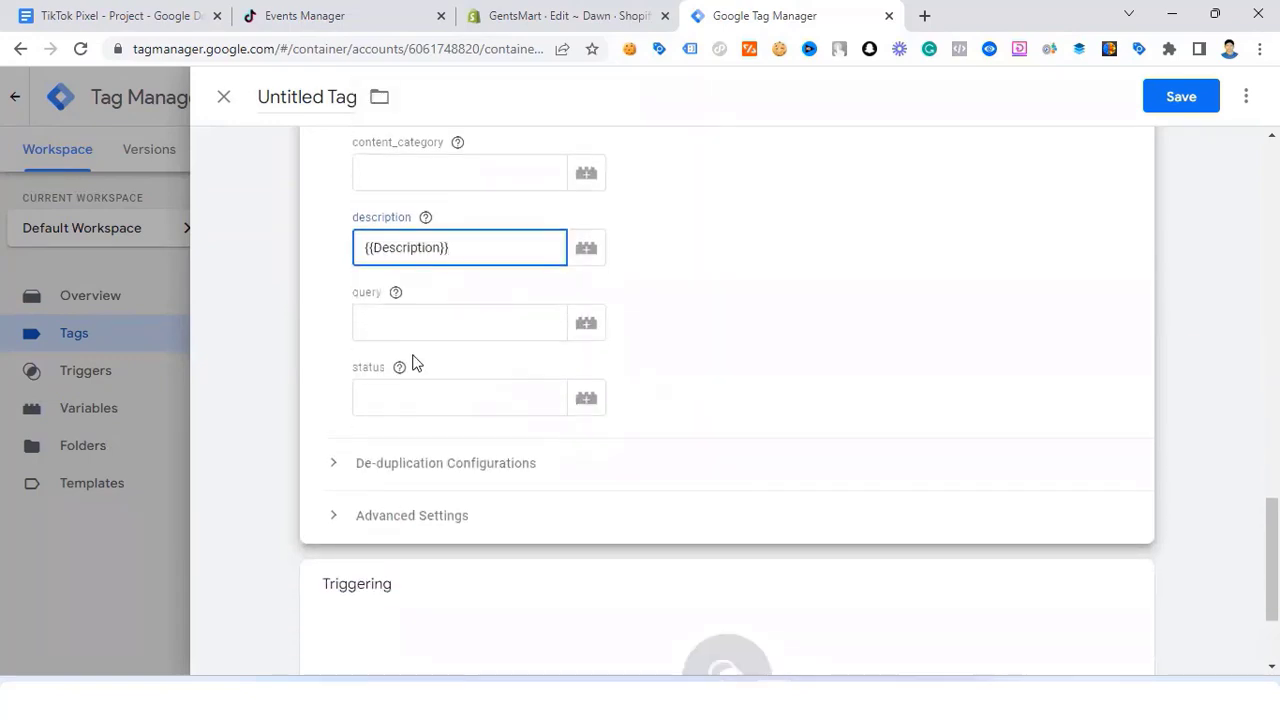
scroll(340, 163, up, 1)
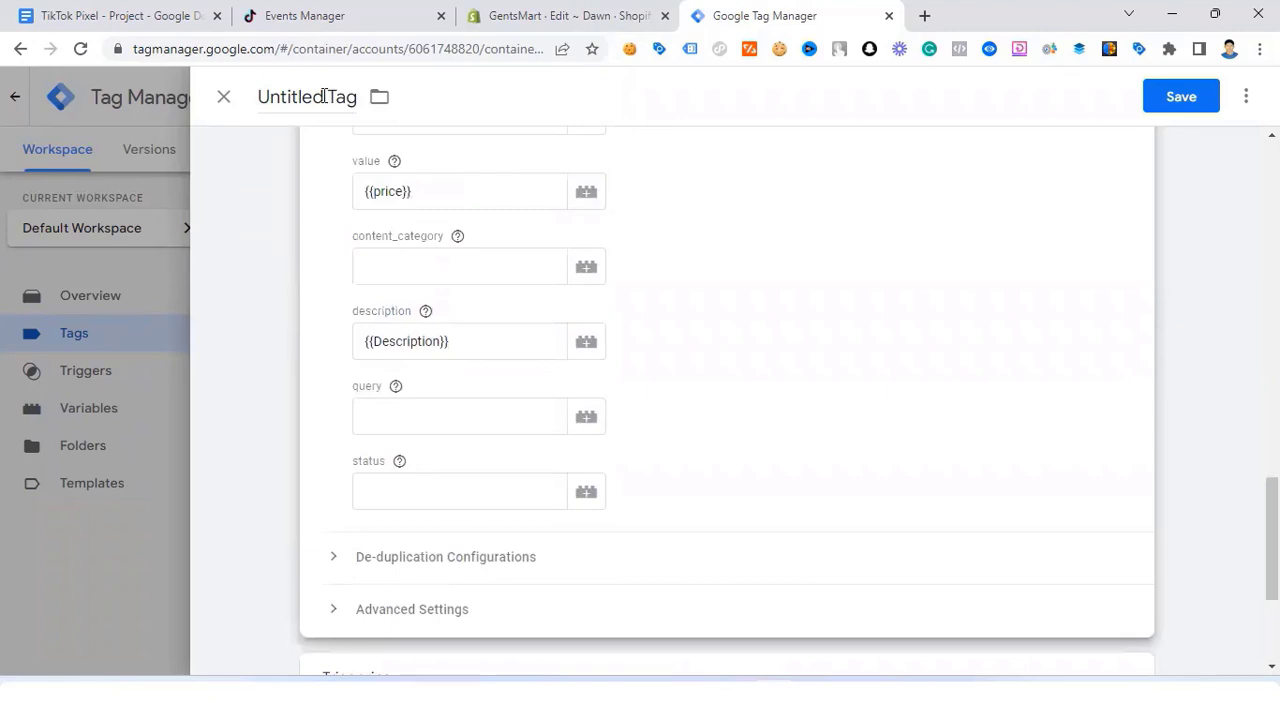
Step: Replace 'Untitled' so the tag is named 'TikTok - AddTocat - Tag'
drag(325, 95, 258, 96)
key(BackSpace)
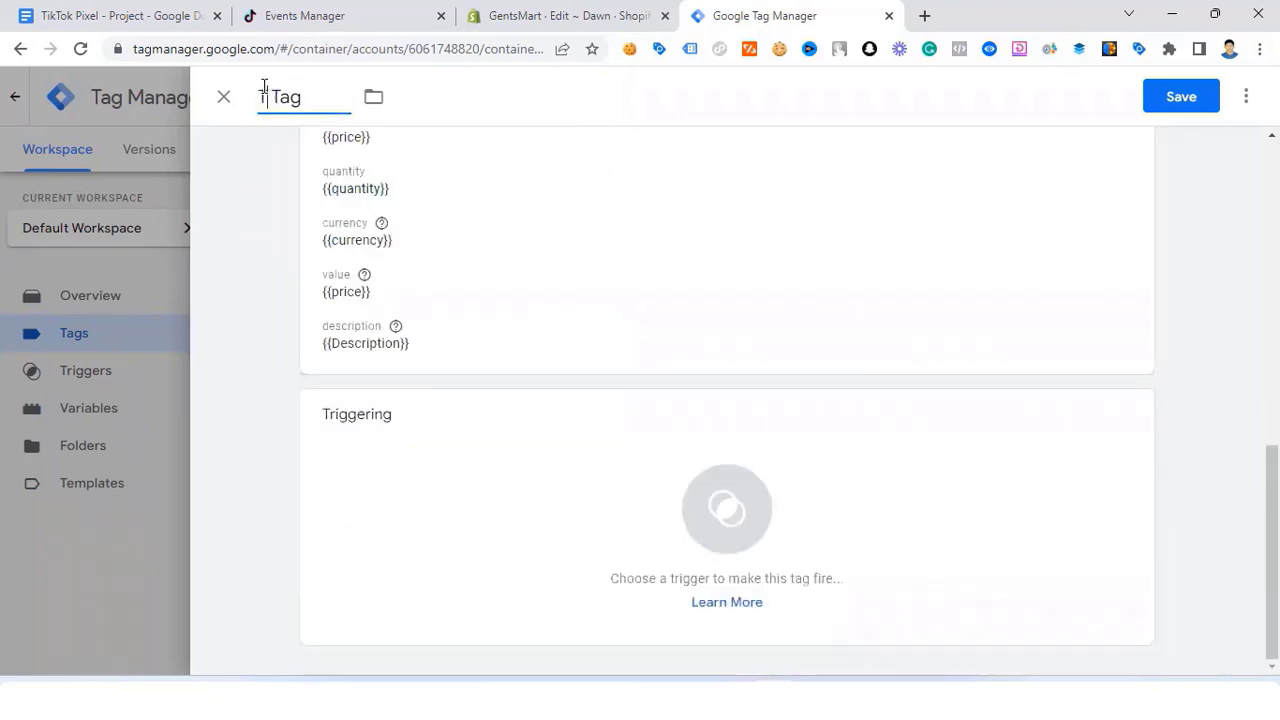
text(TiktO)
key(BackSpace)
key(BackSpace)
text(Tok - Add )
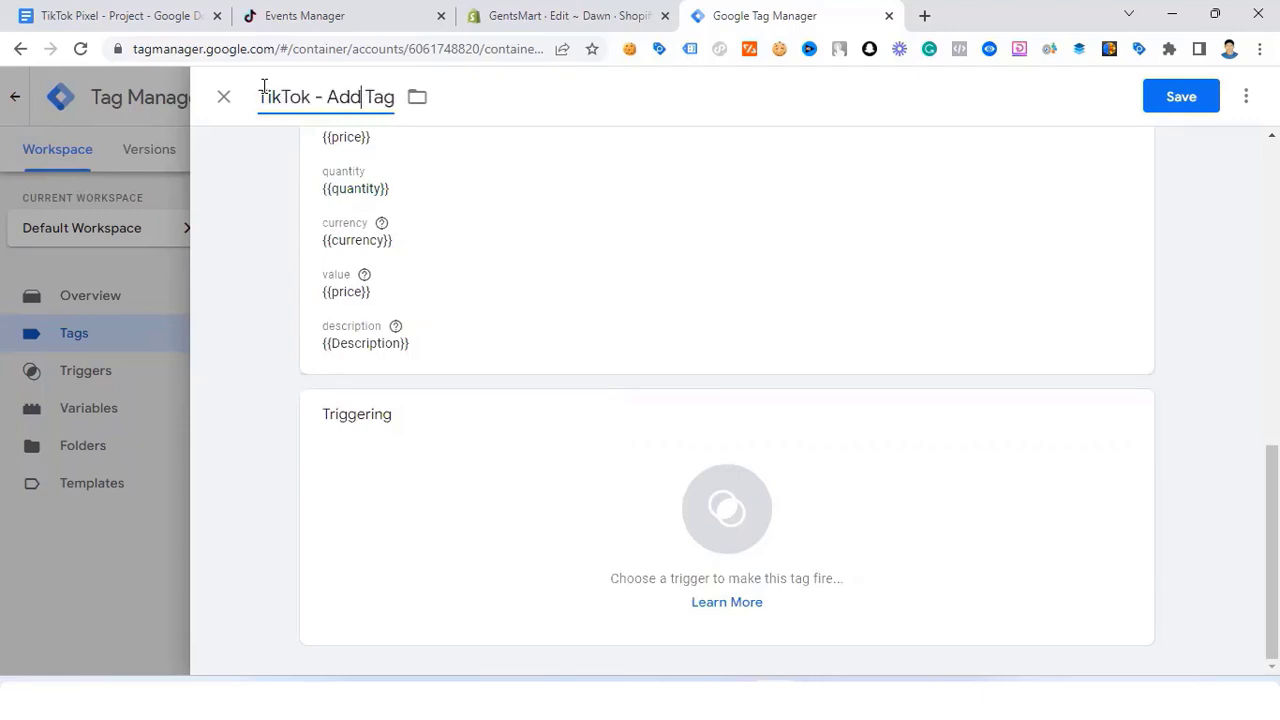
text(Tocat)
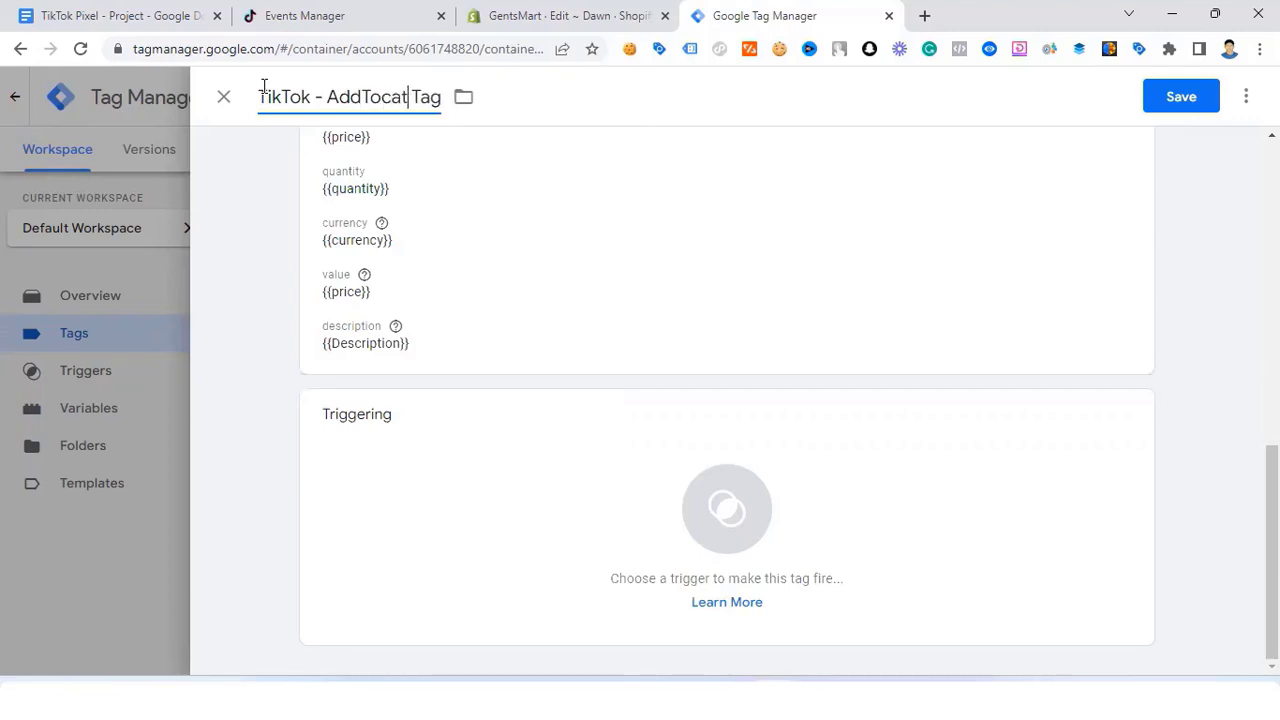
text( -)
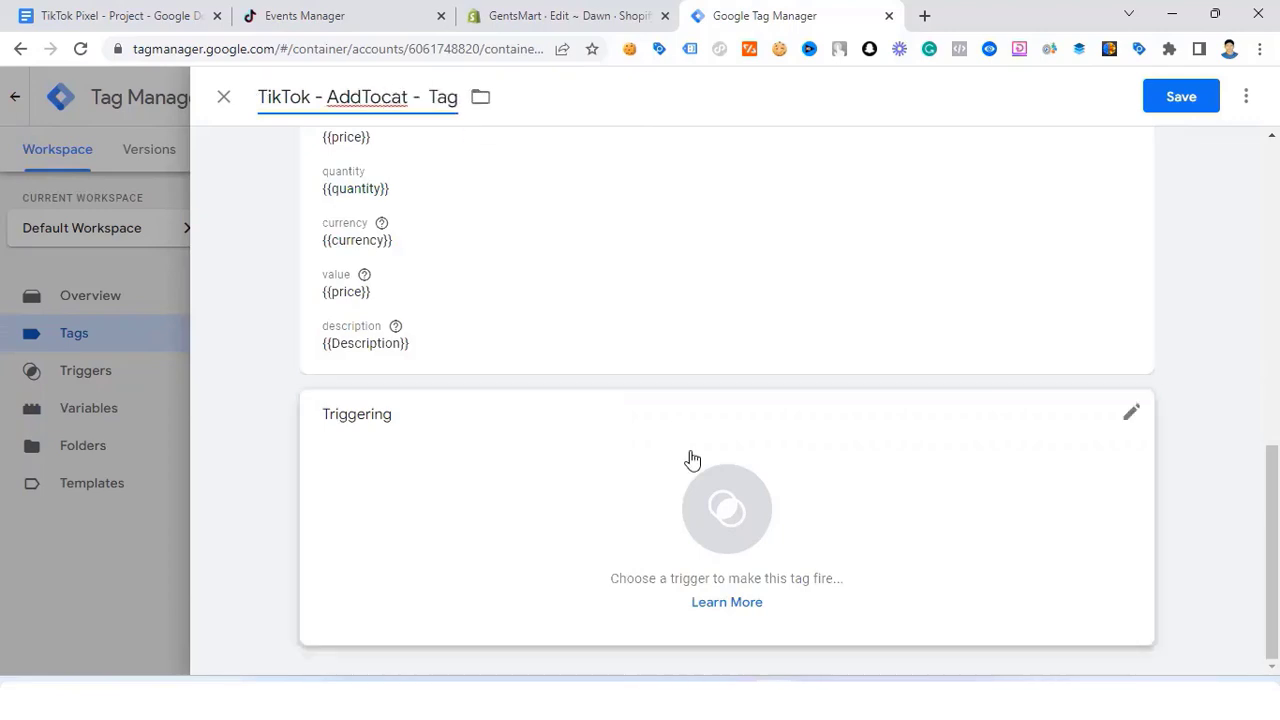
click(722, 465)
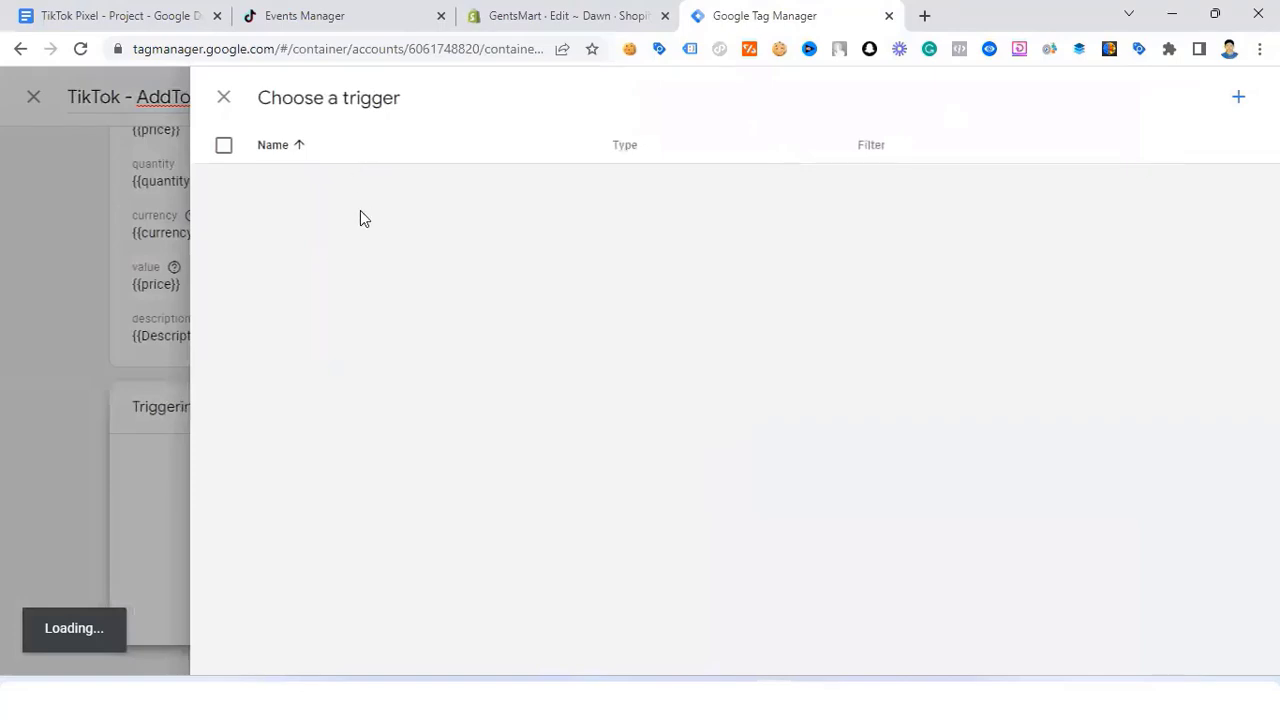
Step: Set the tag to fire on add_to_cart - Trigger and save it
click(365, 186)
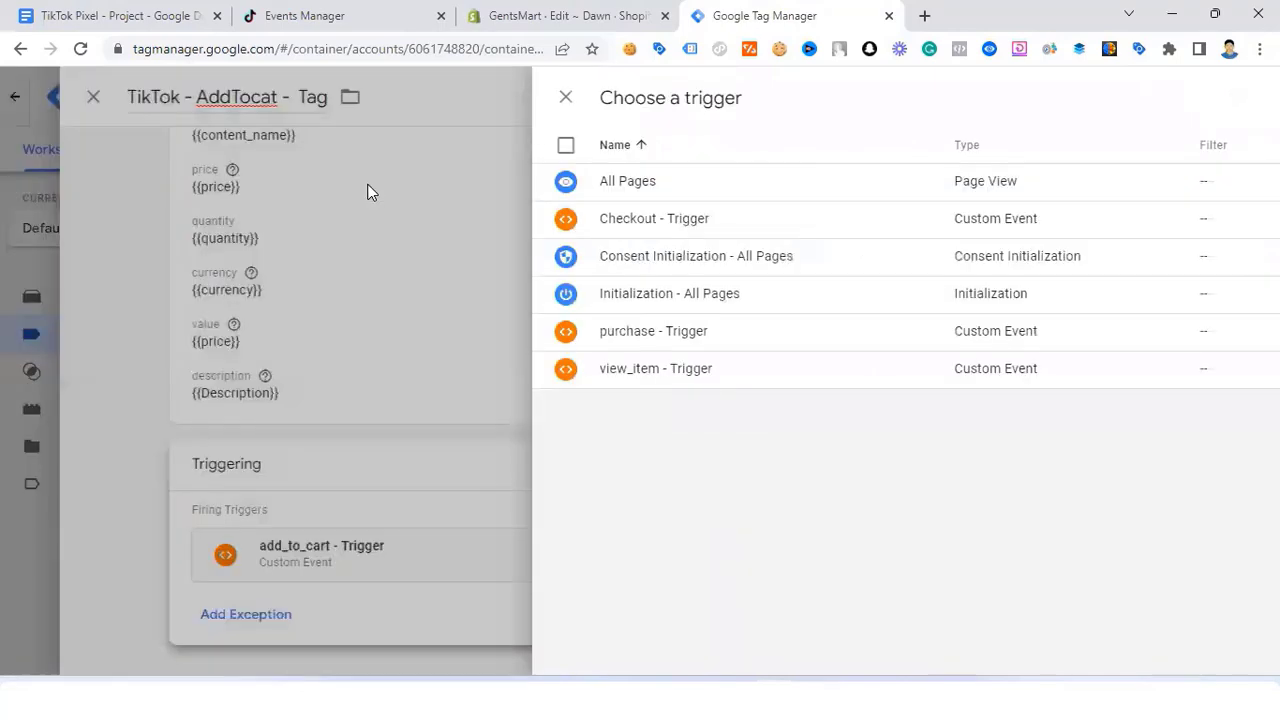
scroll(783, 271, up, 2)
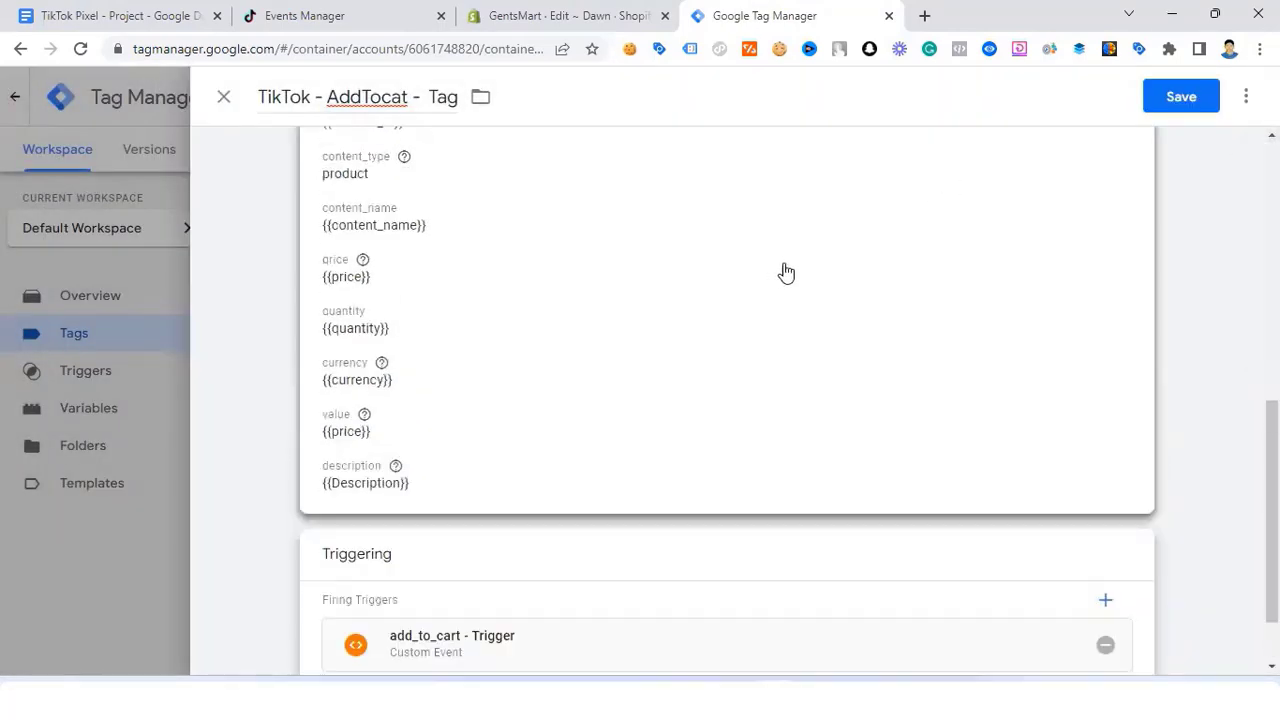
click(1203, 108)
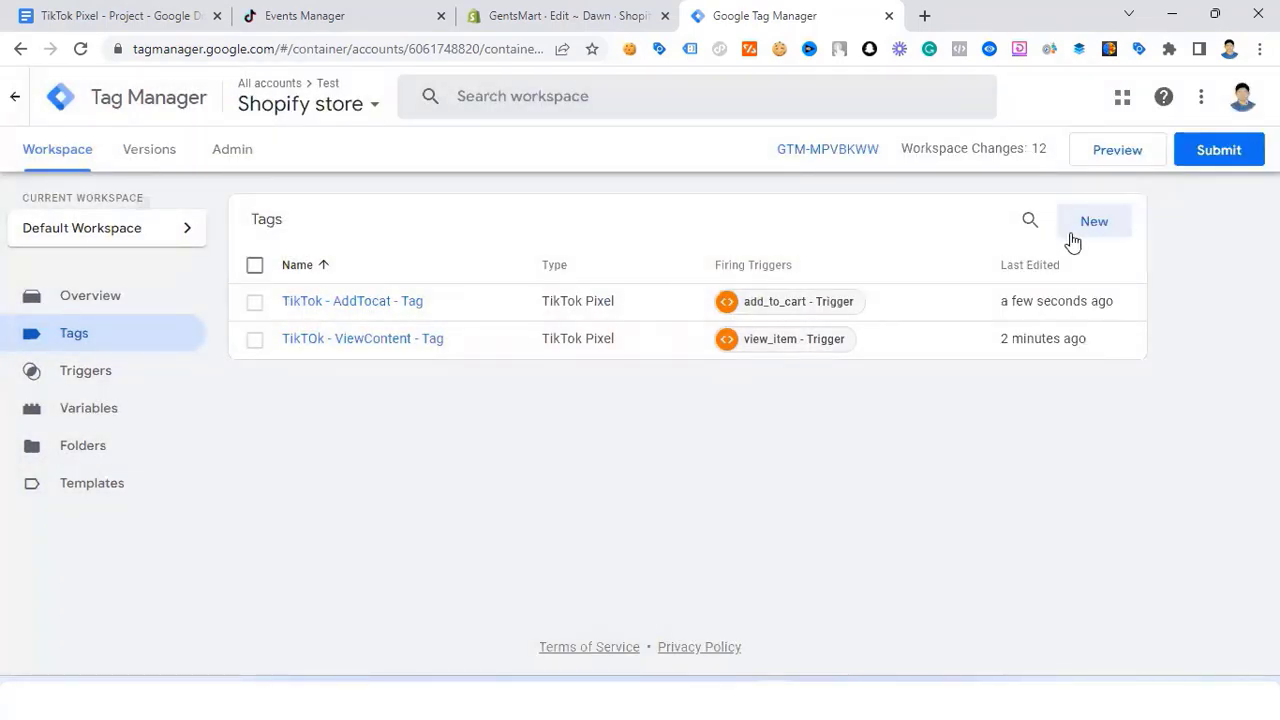
Step: Create a new tag of type TikTok Pixel
click(1094, 226)
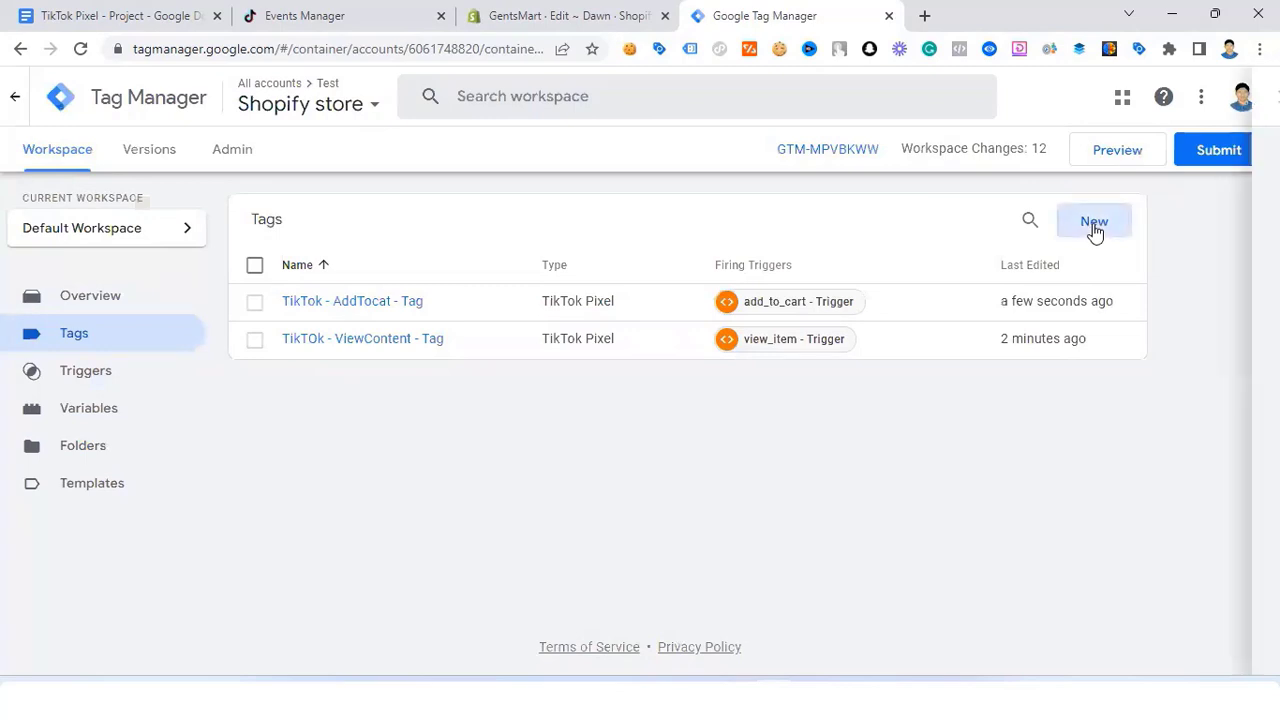
click(738, 267)
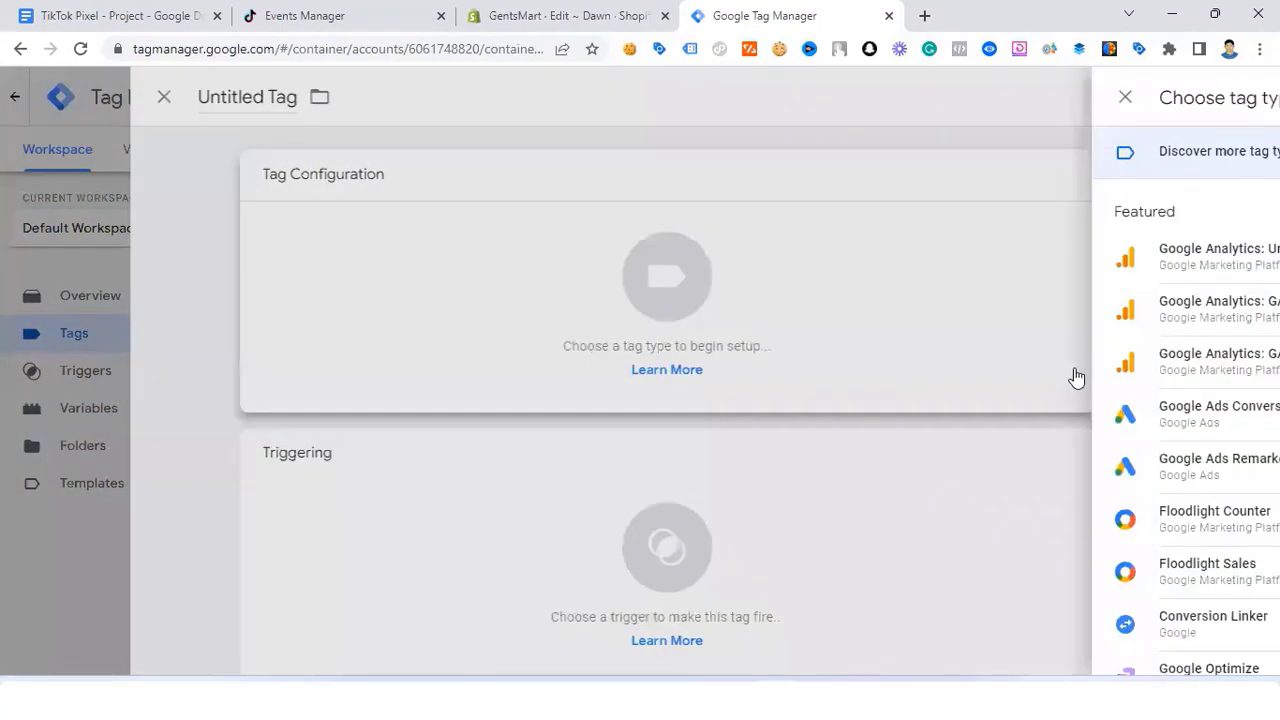
scroll(900, 480, down, 5)
scroll(820, 517, down, 1)
scroll(872, 512, down, 1)
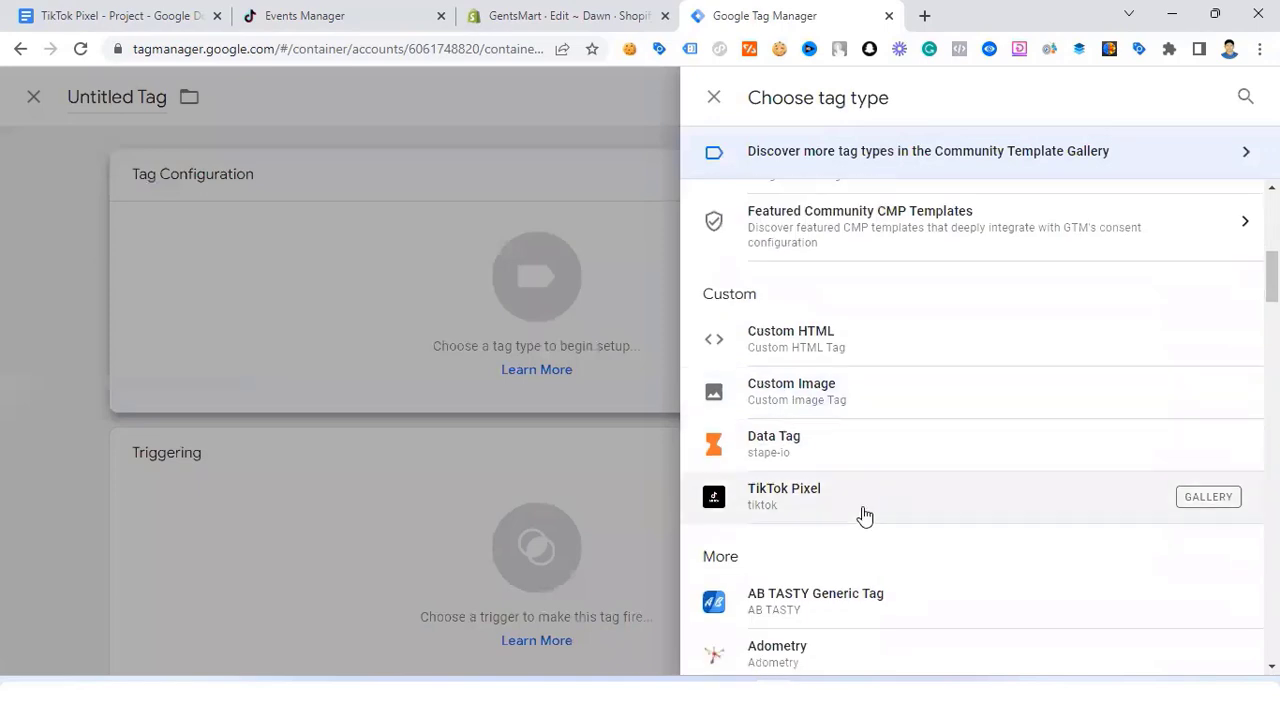
click(860, 403)
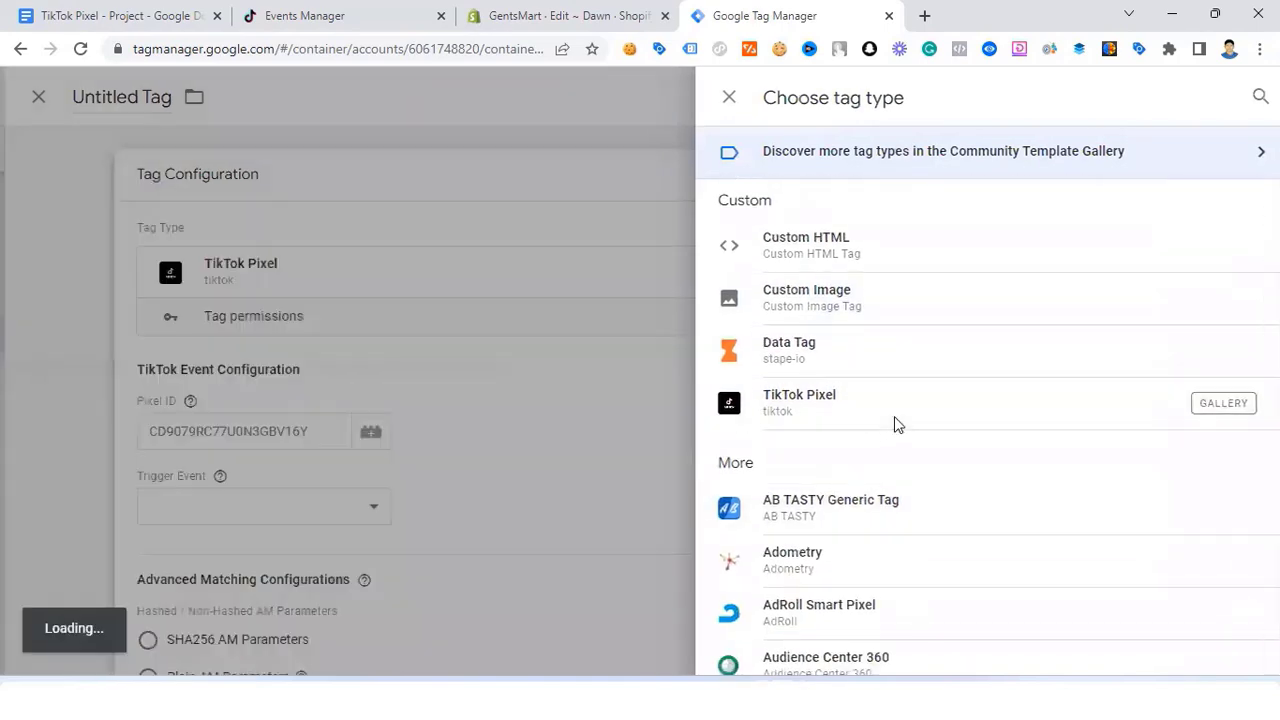
Step: Set Pixel ID to {{TIkTOk - Pixel ID}} and the trigger event to InitiateCheckout
click(423, 437)
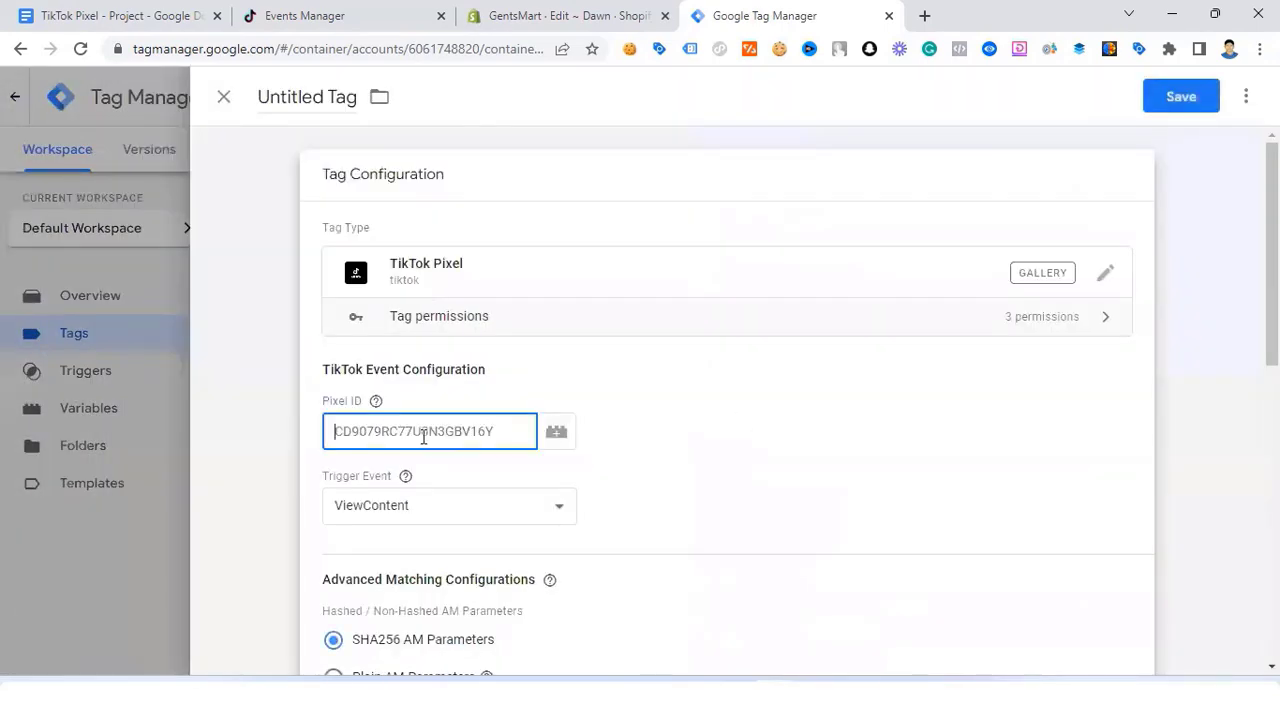
text({{p)
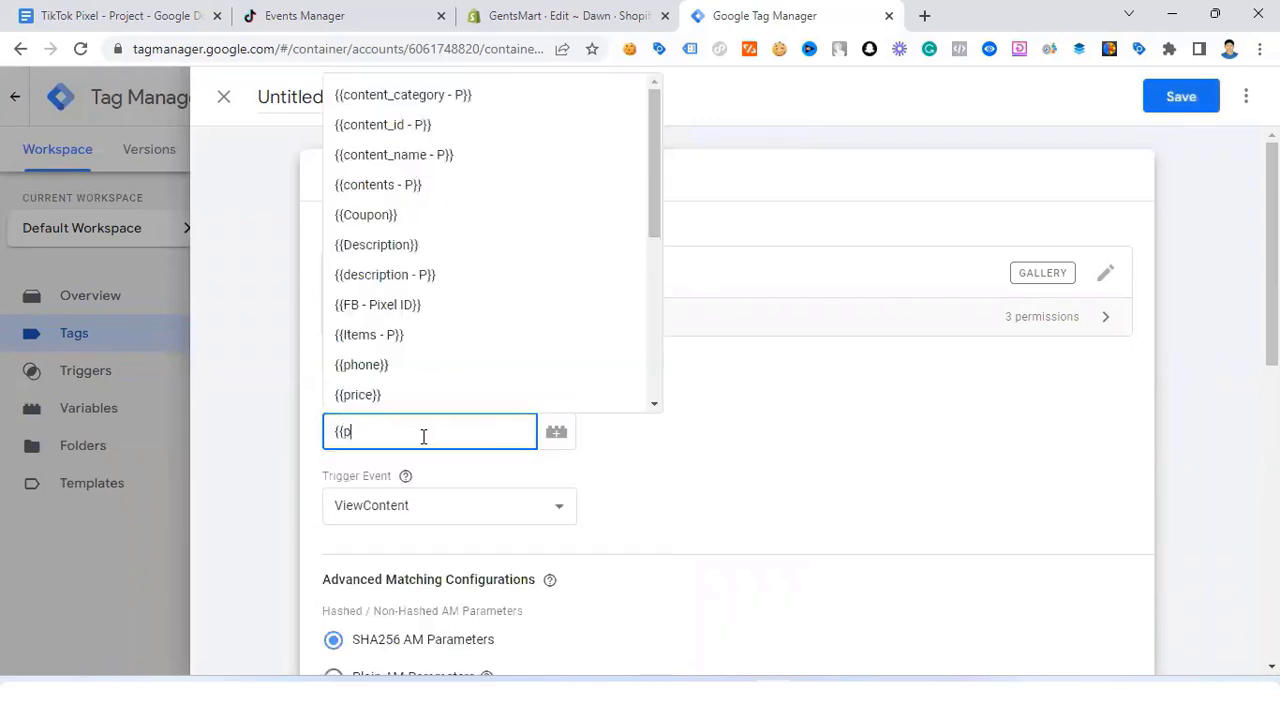
text(ix)
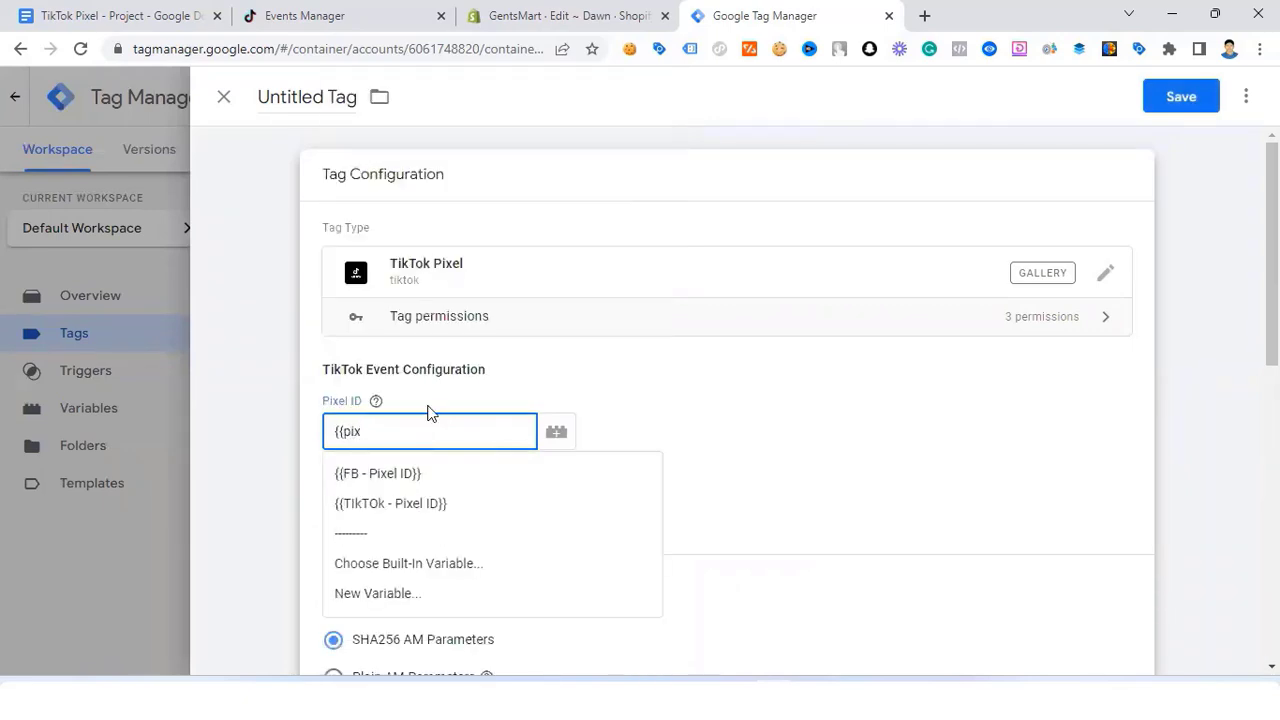
click(463, 503)
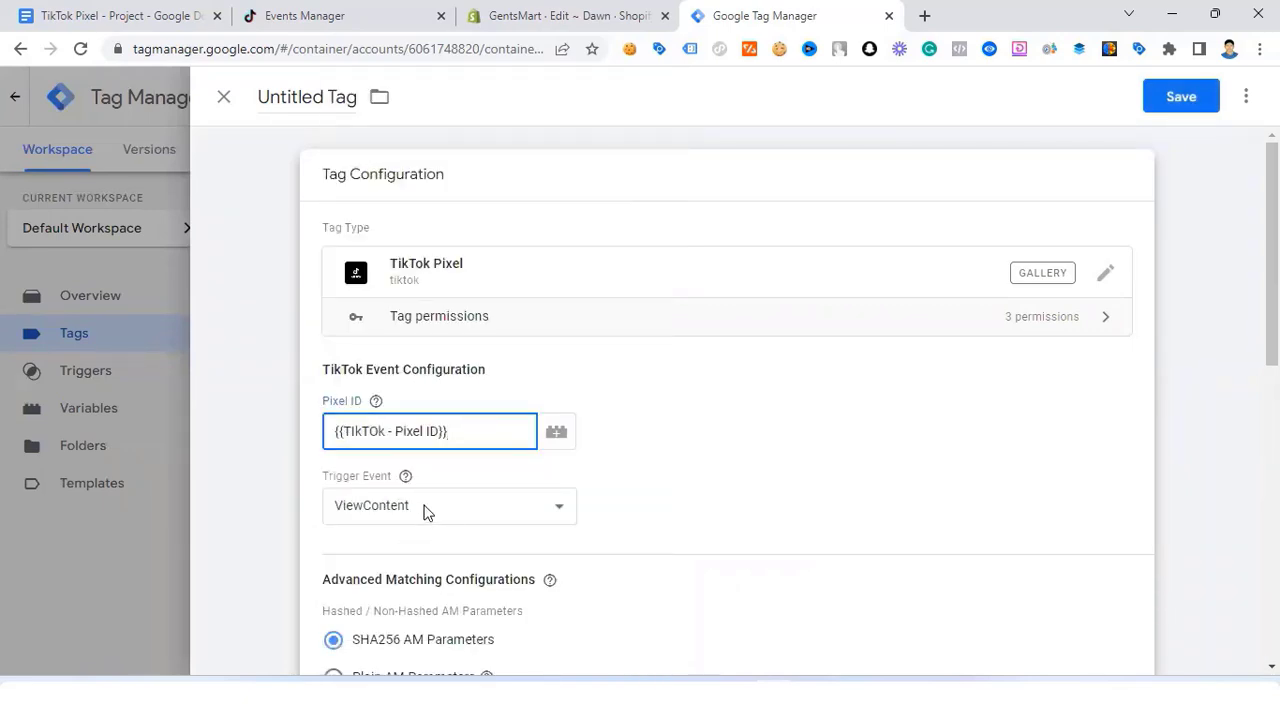
click(423, 506)
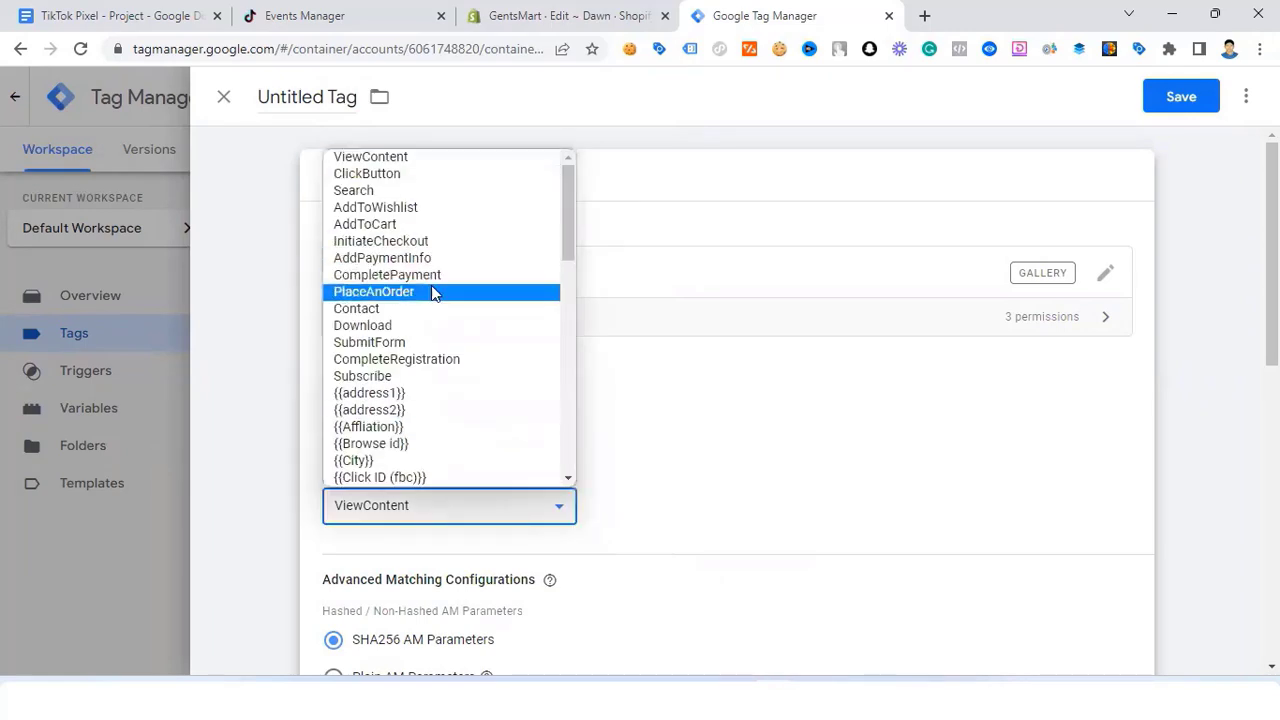
click(418, 241)
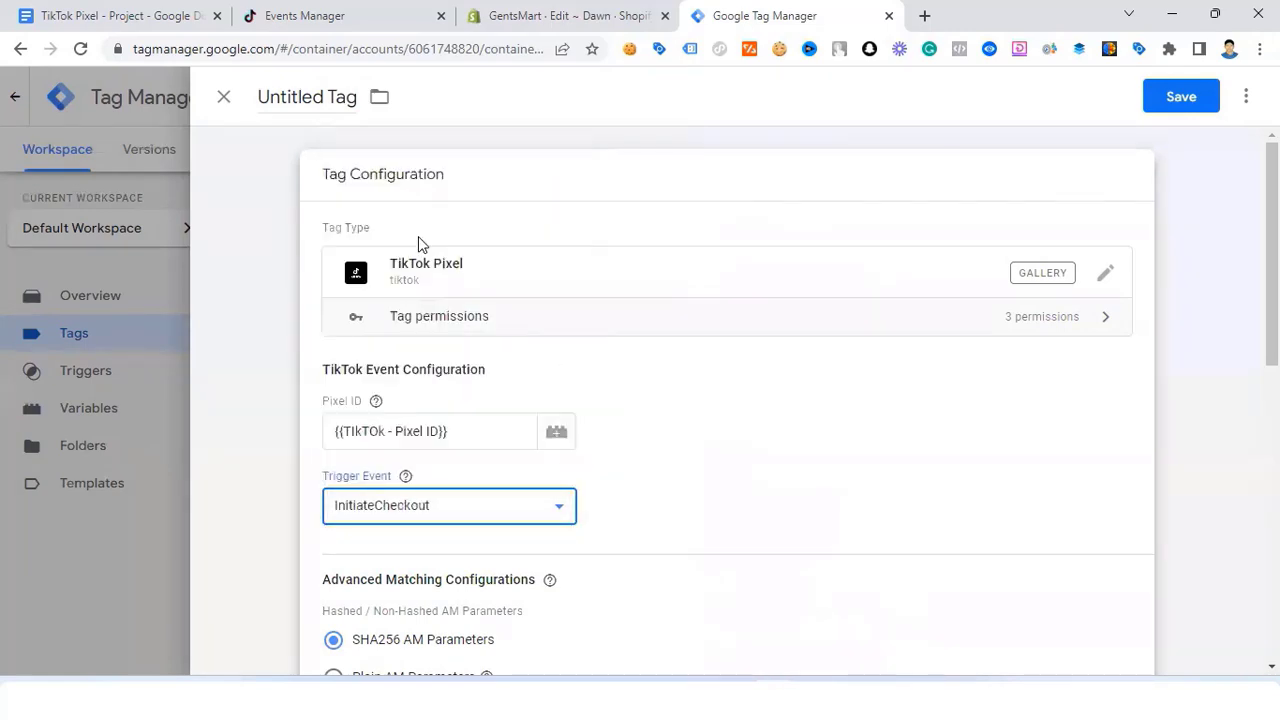
scroll(446, 475, down, 4)
Step: Map SHA256 Hashed Email to {{email}} and SHA256 Hashed Phone to {{phone}} in Advanced Matching
click(379, 362)
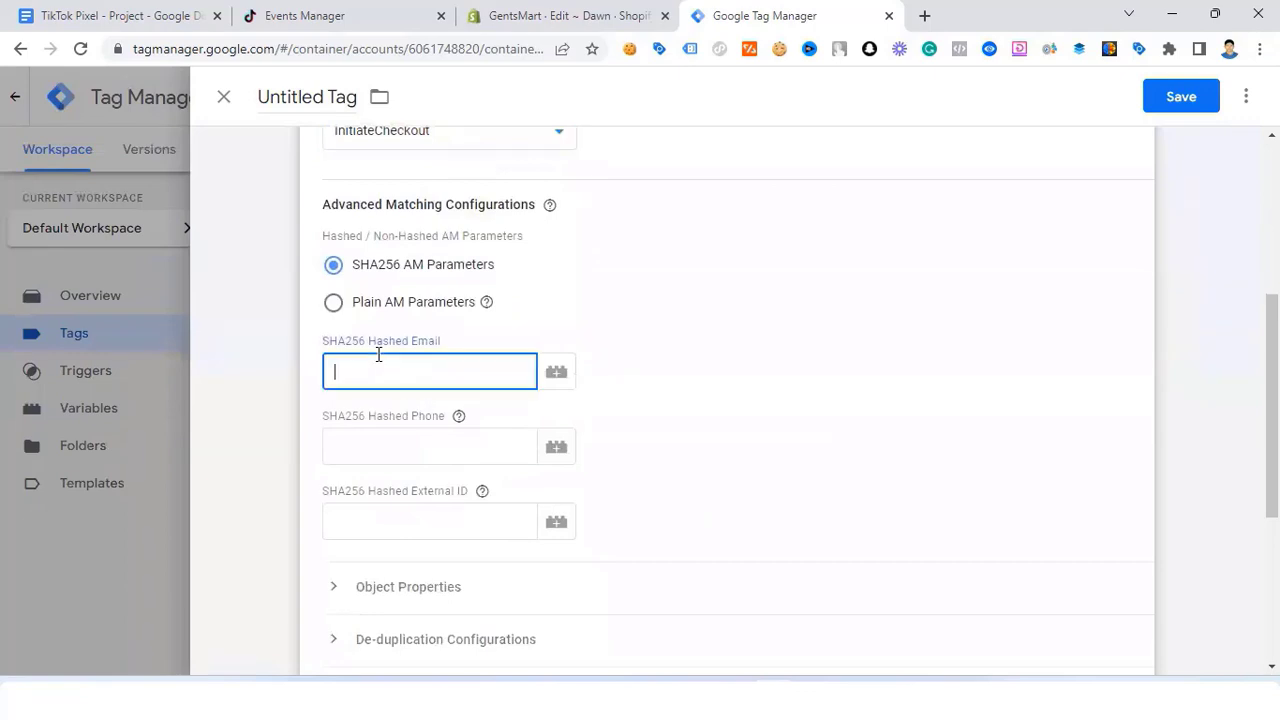
text({{em)
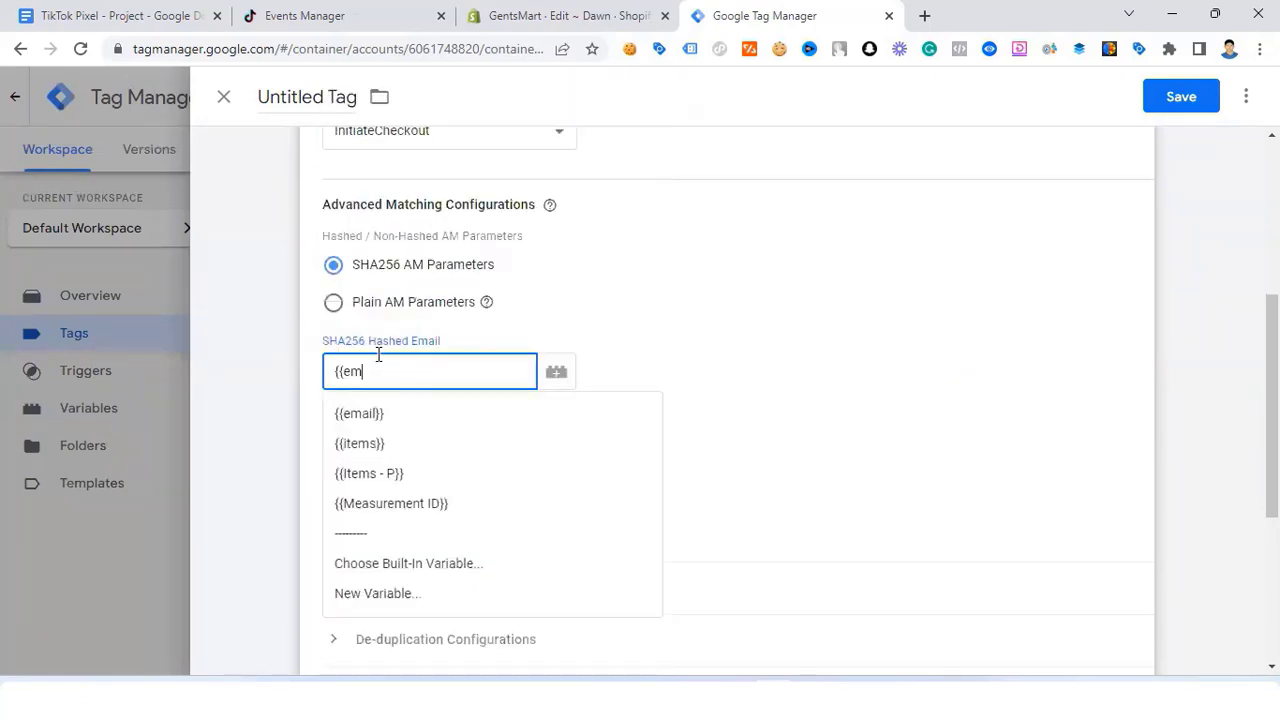
click(393, 422)
click(401, 446)
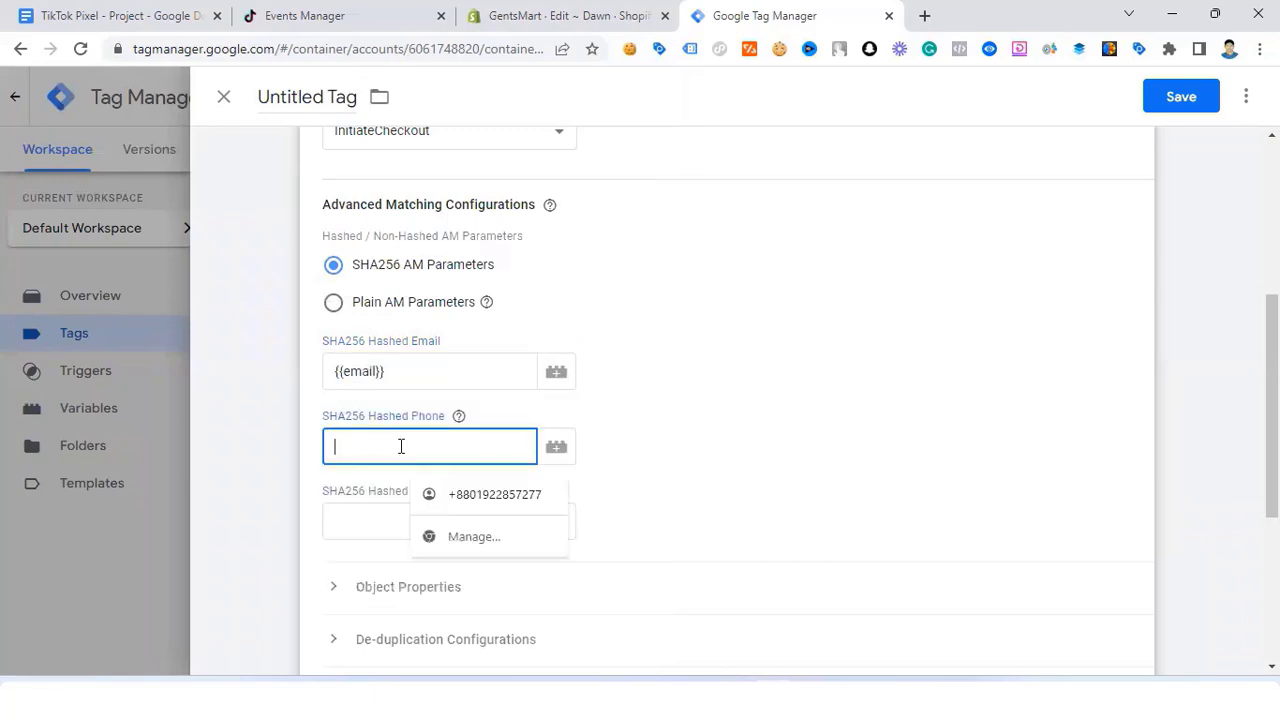
text({{phon)
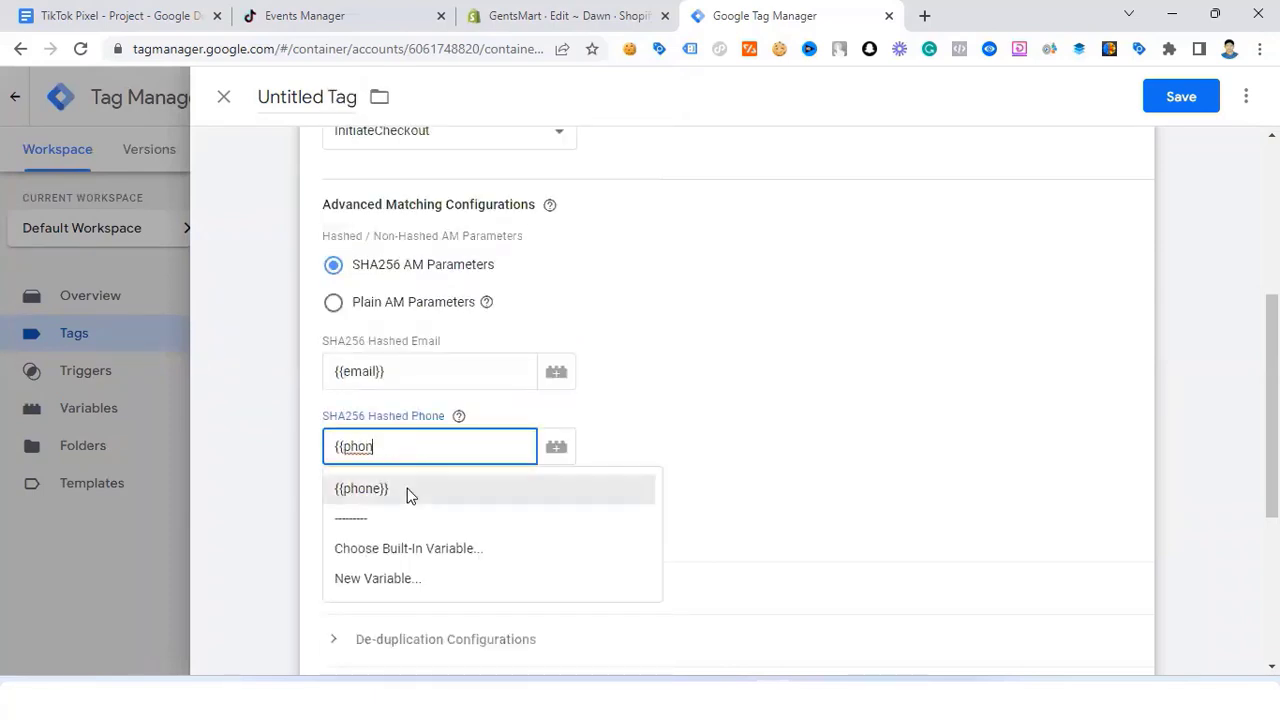
click(330, 490)
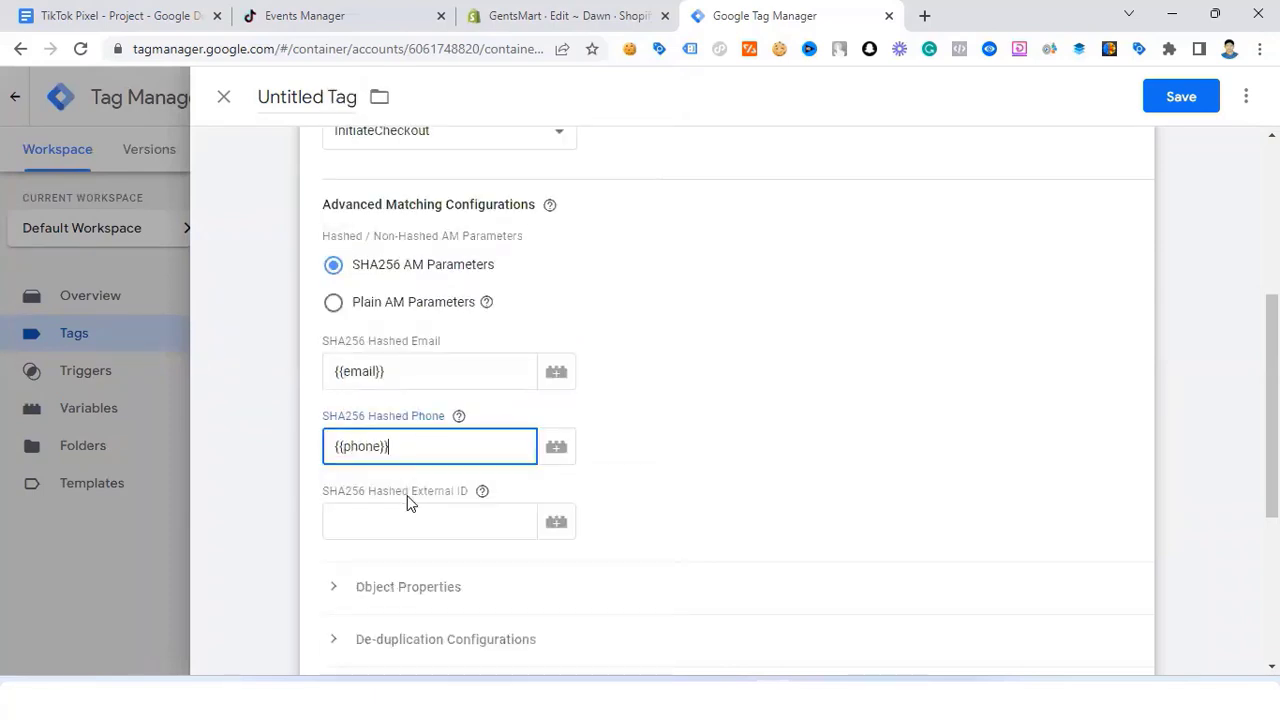
scroll(391, 437, down, 2)
Step: In Object Properties, set content_id to {{content_id}} and content_type to product
click(338, 400)
scroll(380, 457, down, 3)
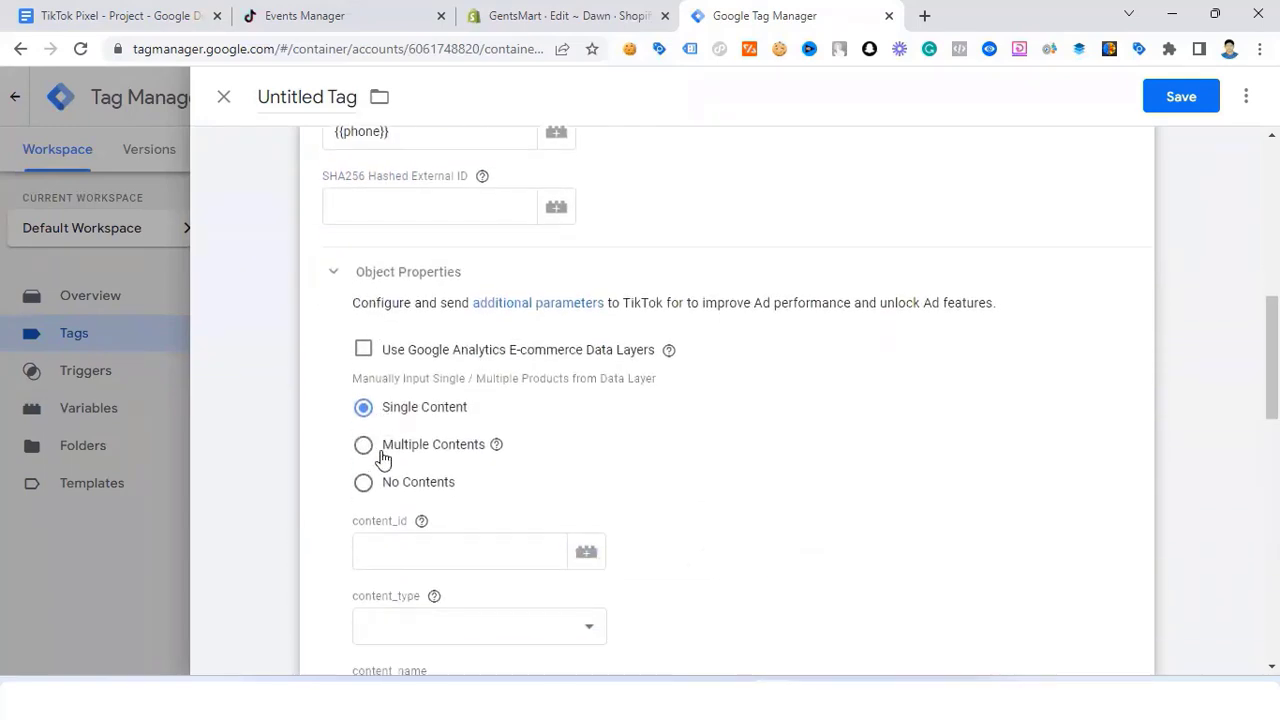
click(397, 396)
text({)
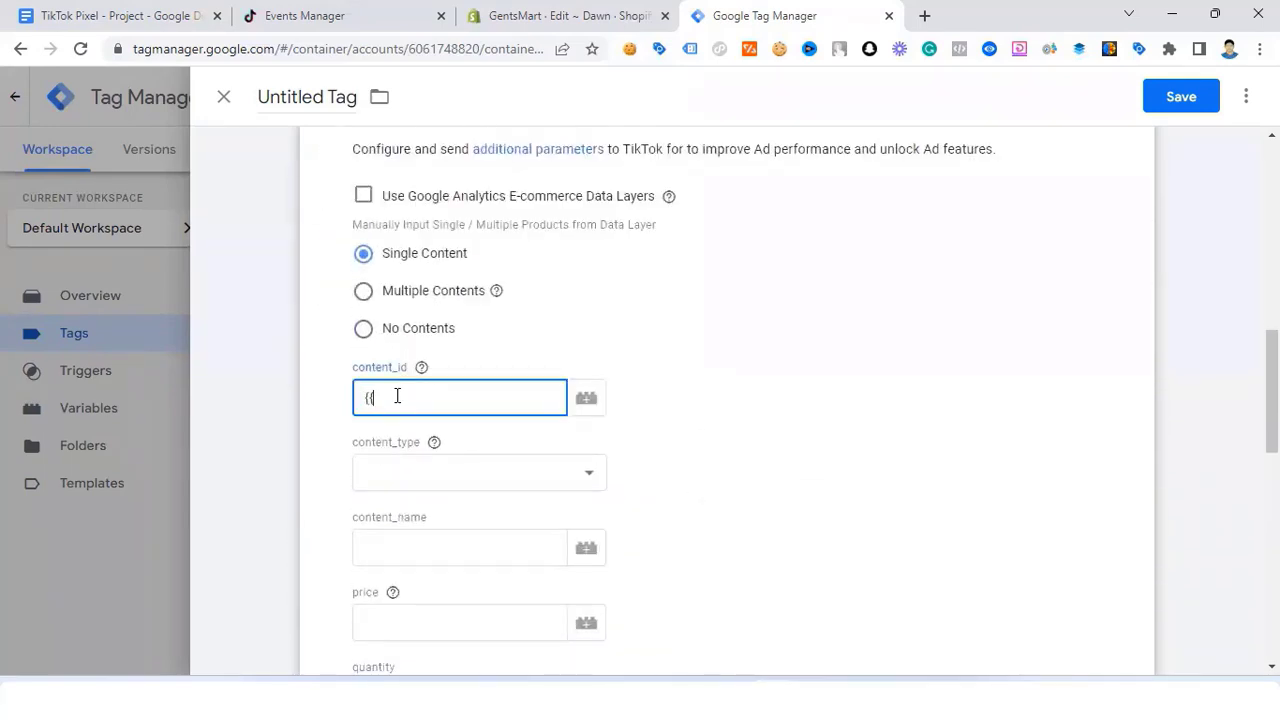
text({)
scroll(397, 396, down, 5)
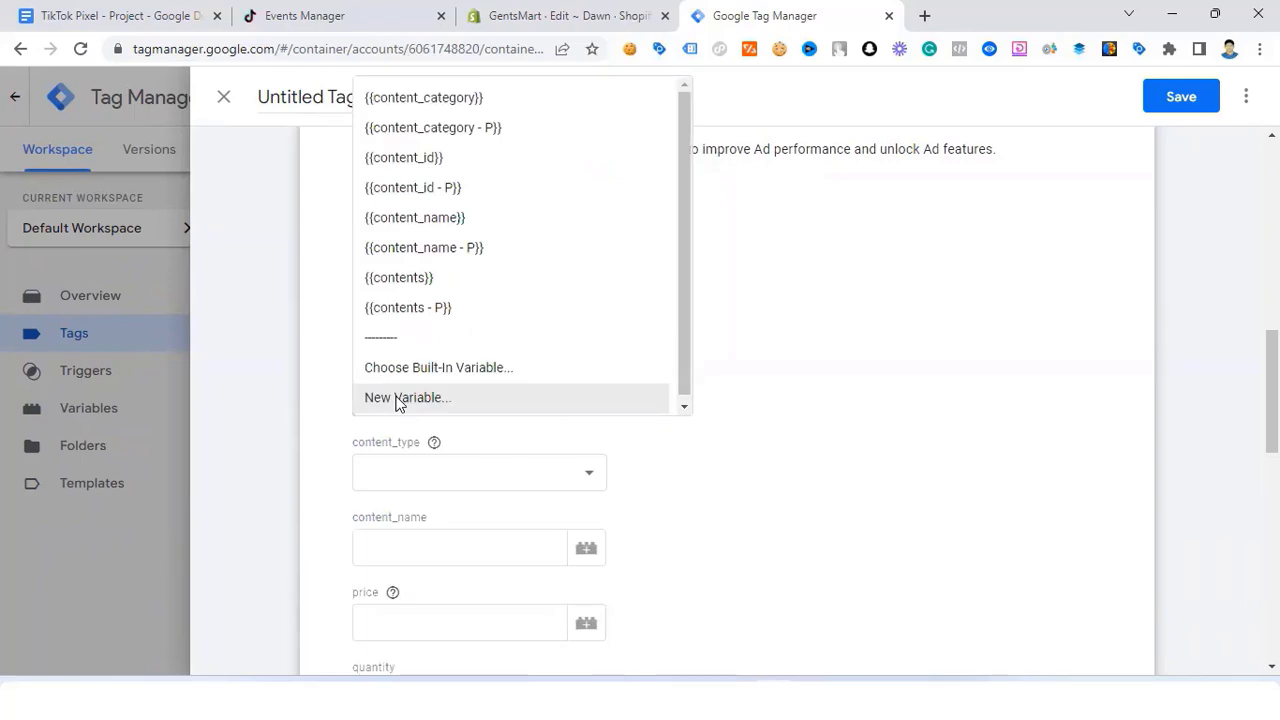
click(437, 157)
scroll(414, 329, down, 2)
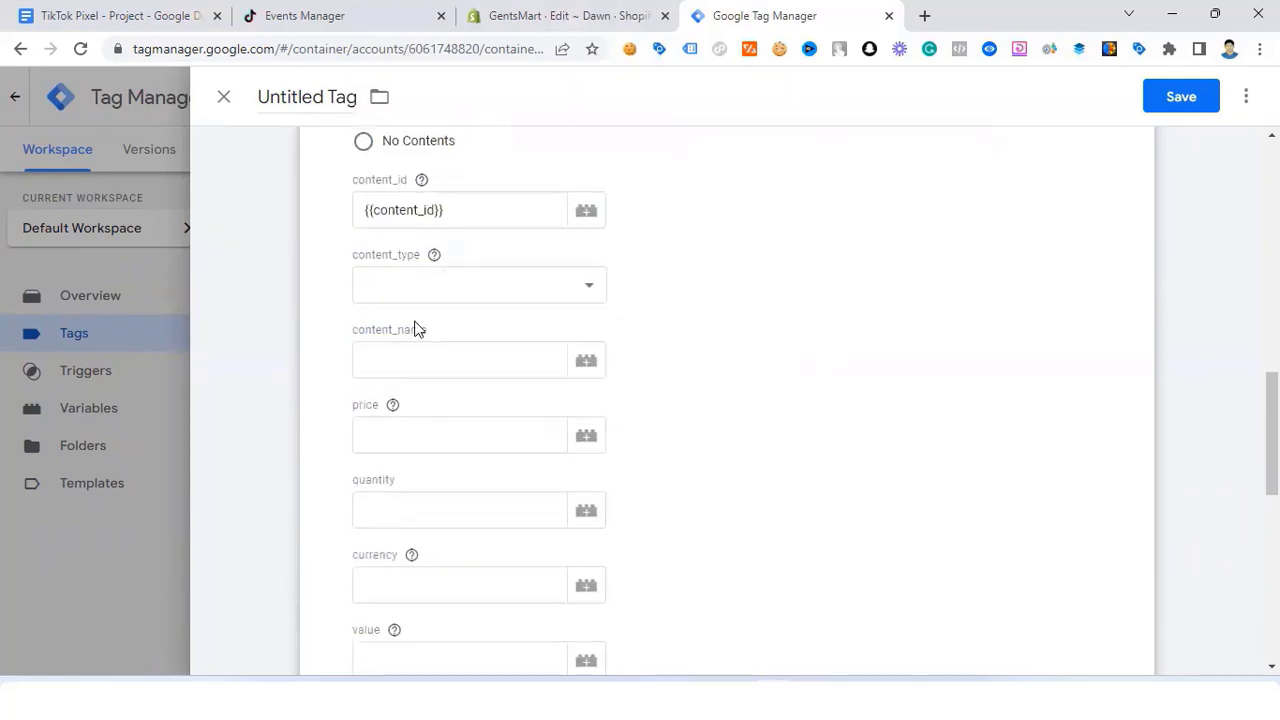
click(388, 287)
click(397, 329)
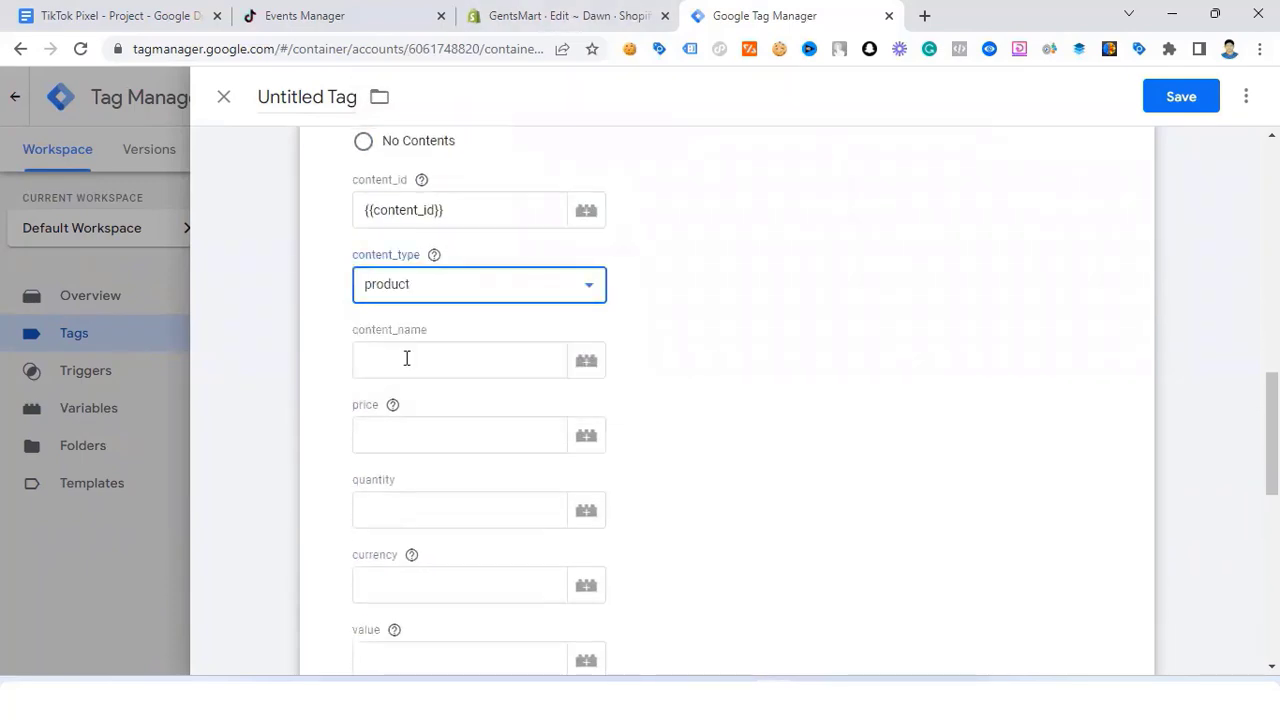
Step: Set content_name to {{content_name}} and price to {{price}}
click(416, 357)
text({{)
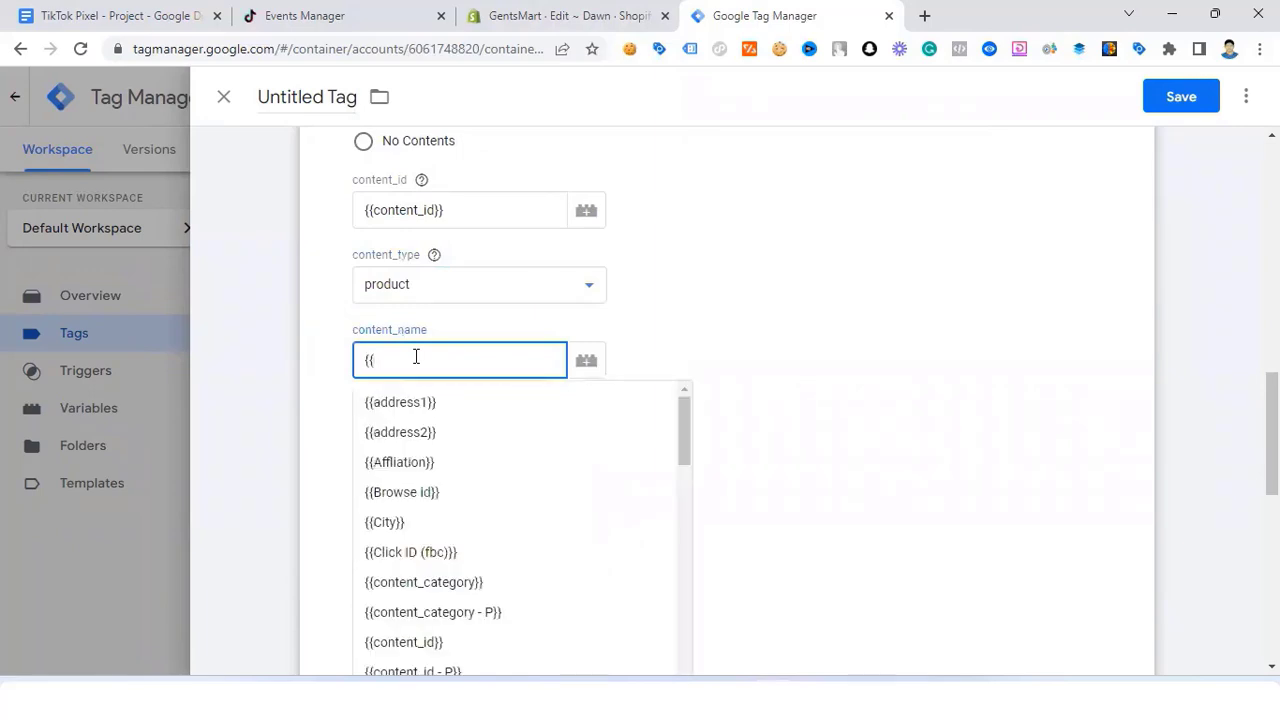
scroll(416, 357, down, 5)
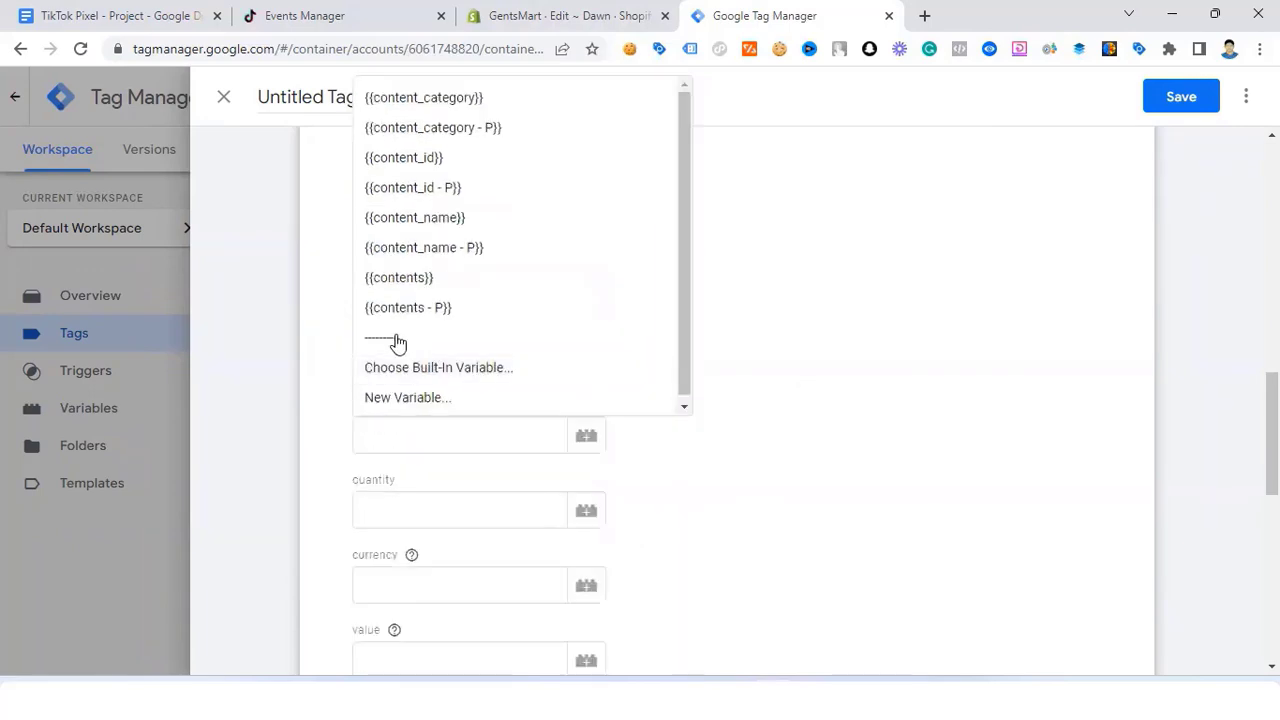
click(444, 223)
click(414, 426)
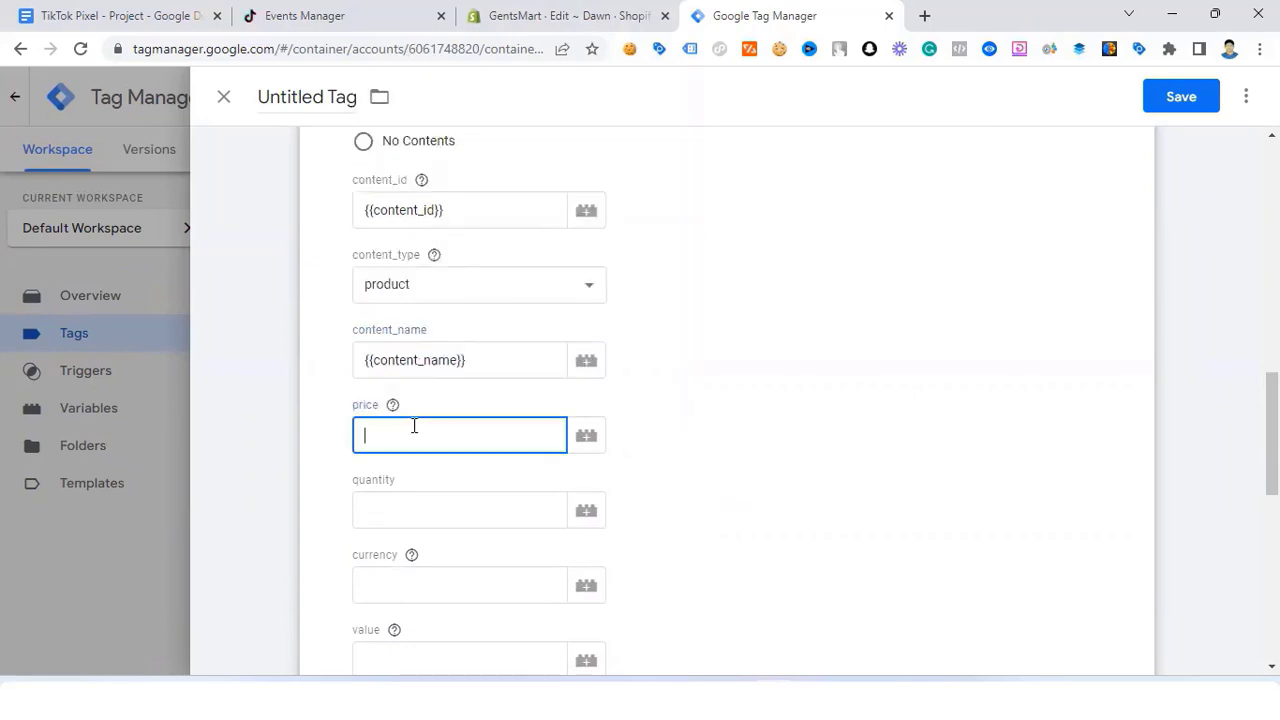
text({{pri)
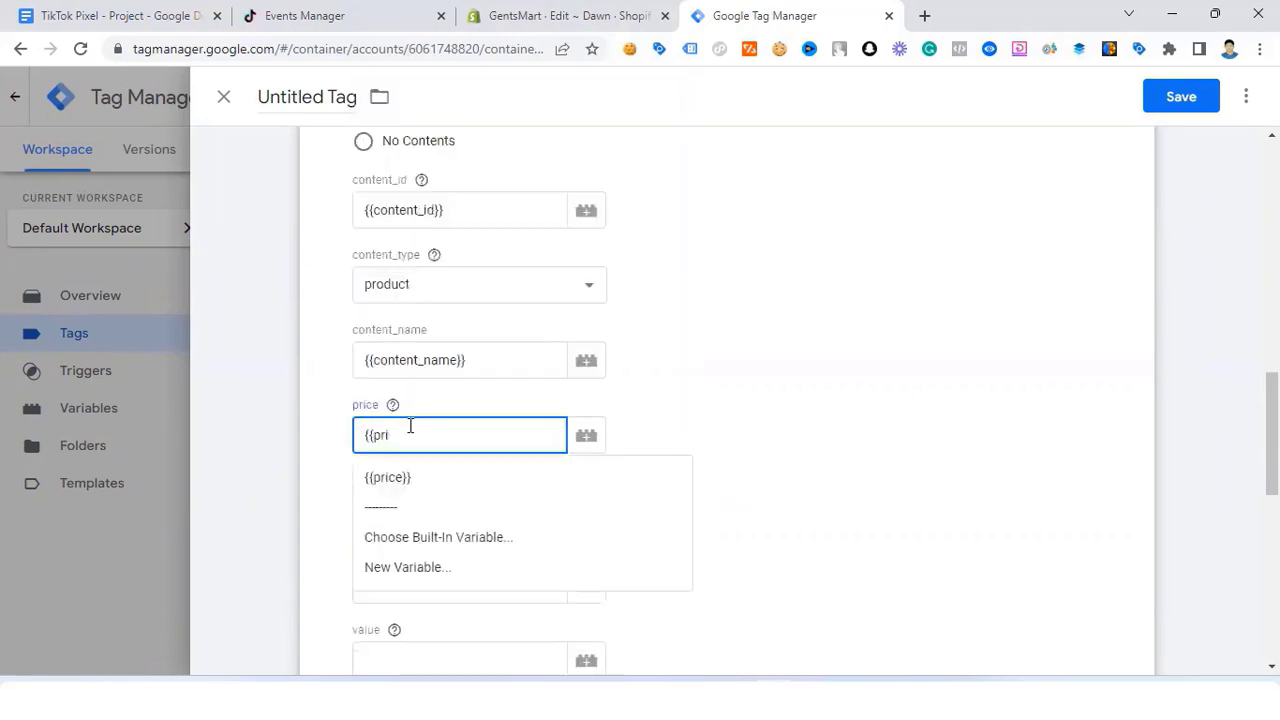
click(435, 482)
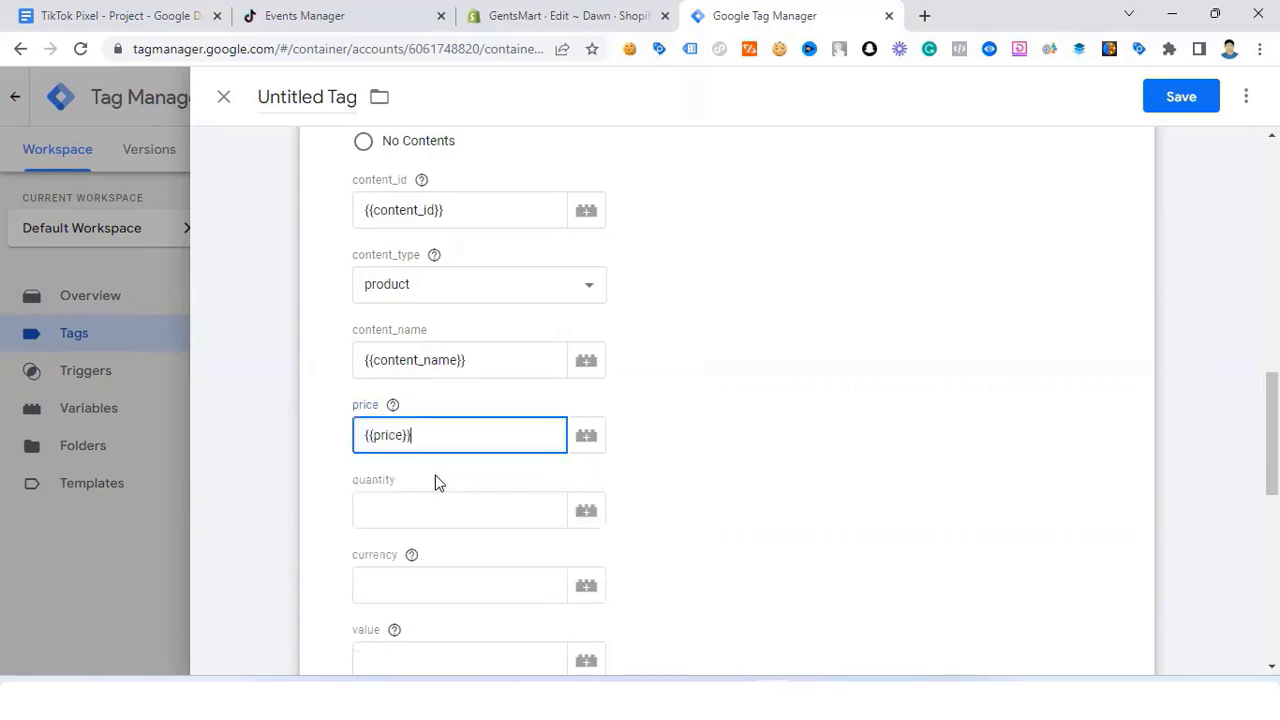
scroll(430, 470, down, 2)
Step: Set quantity to {{quantity}}, currency to {{currency}} and value to {{price}}
click(420, 315)
text({)
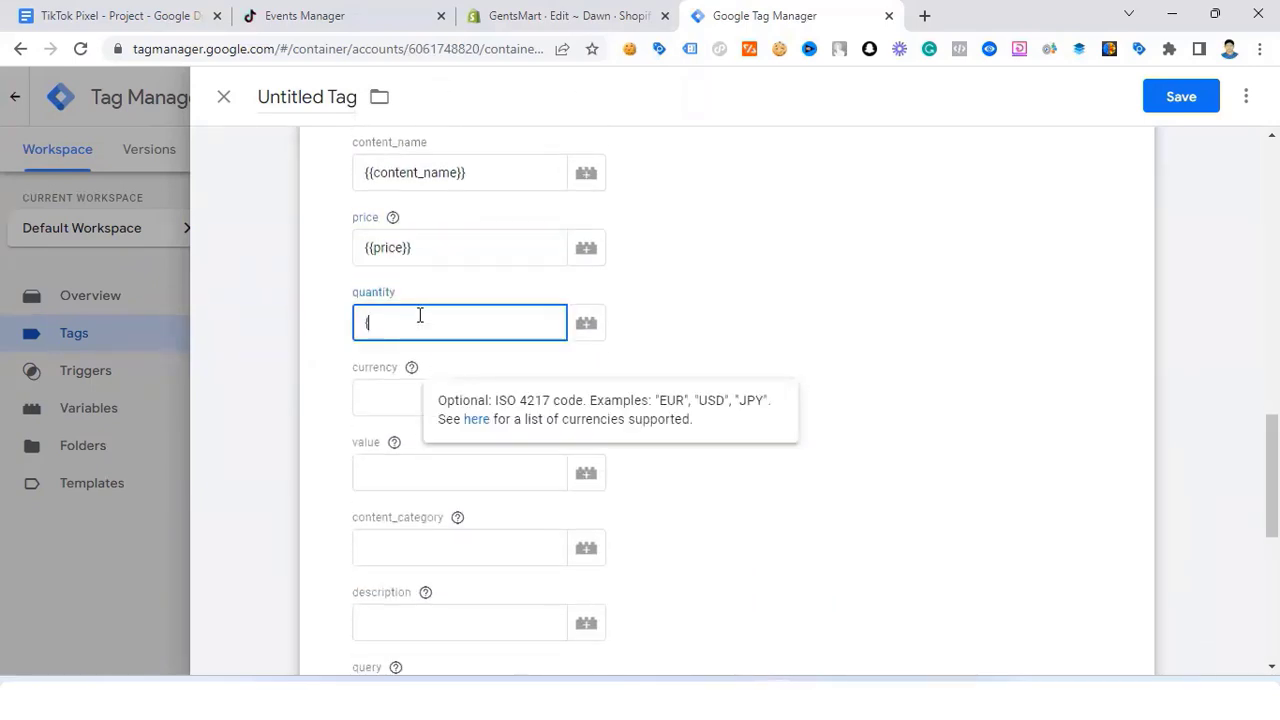
text({qu)
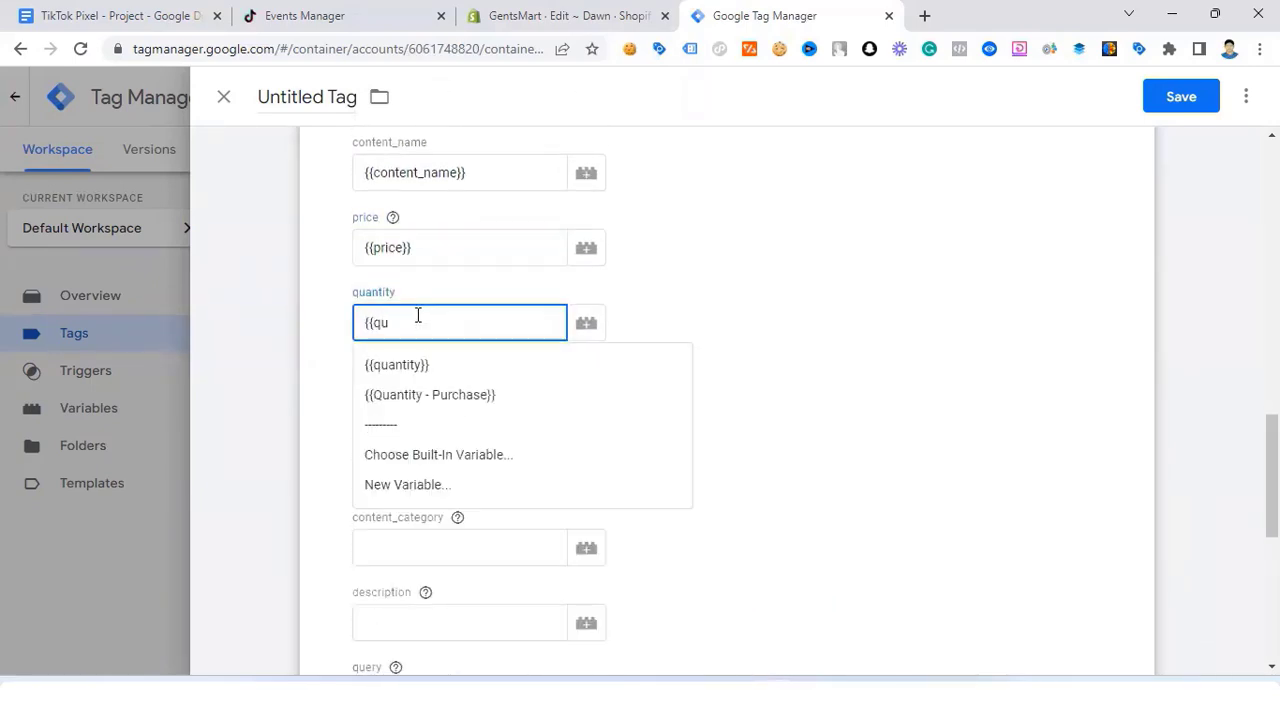
click(406, 366)
click(390, 403)
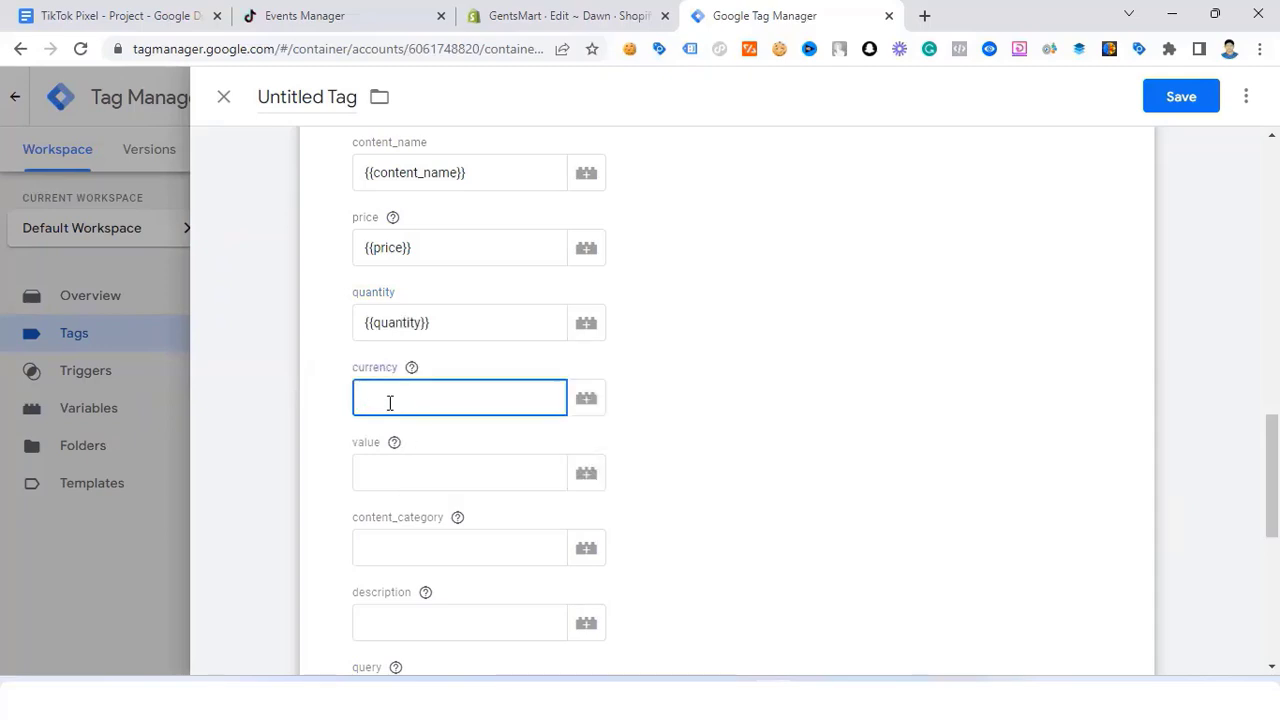
text({{cu)
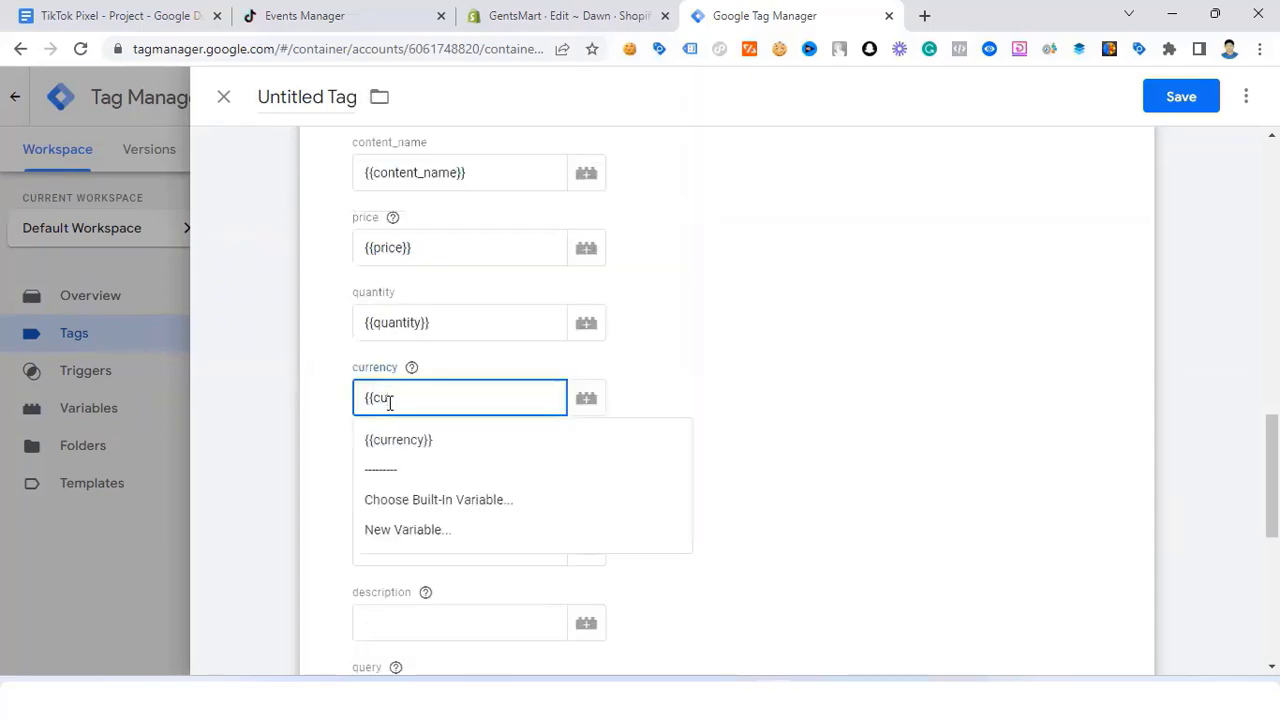
click(388, 434)
click(380, 476)
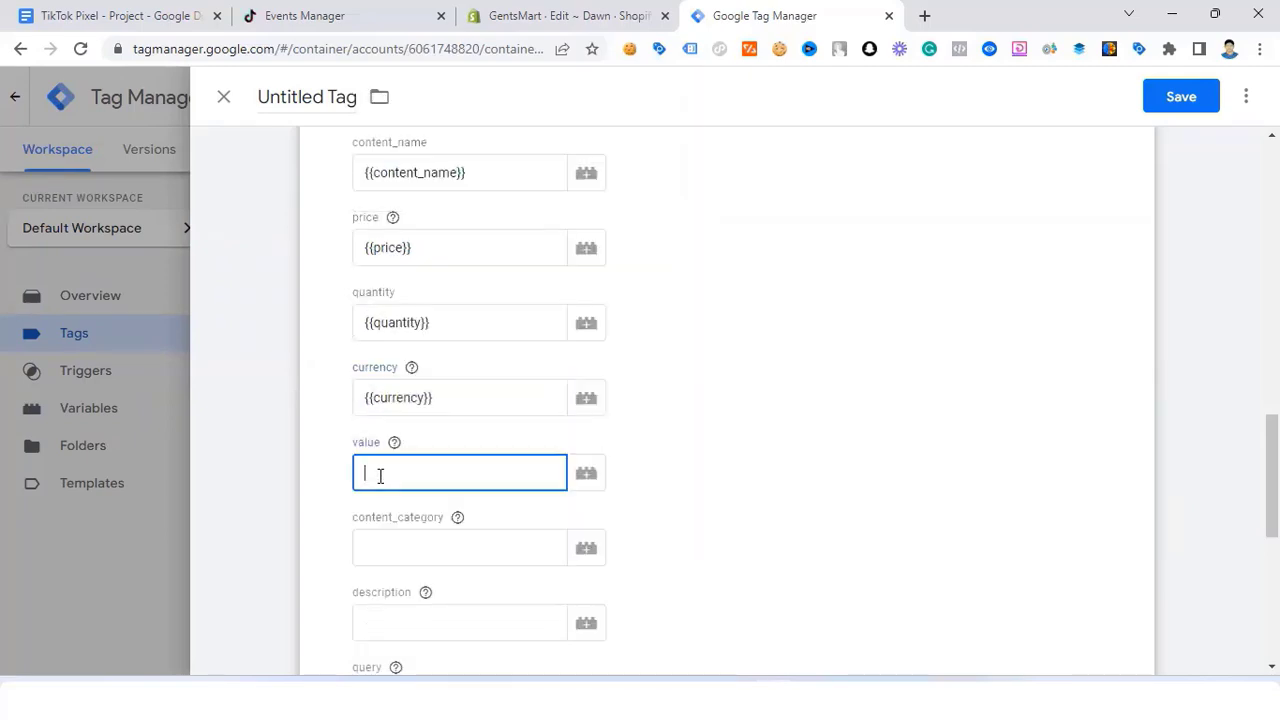
text({{)
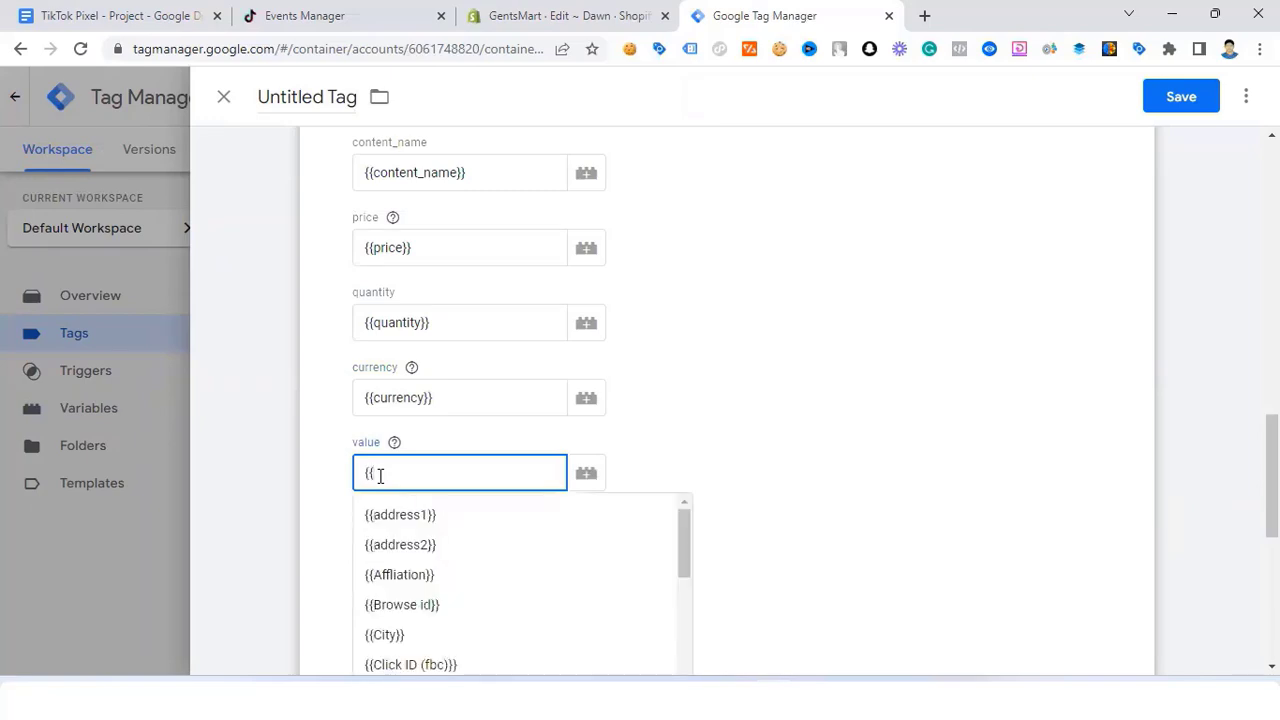
text(pri)
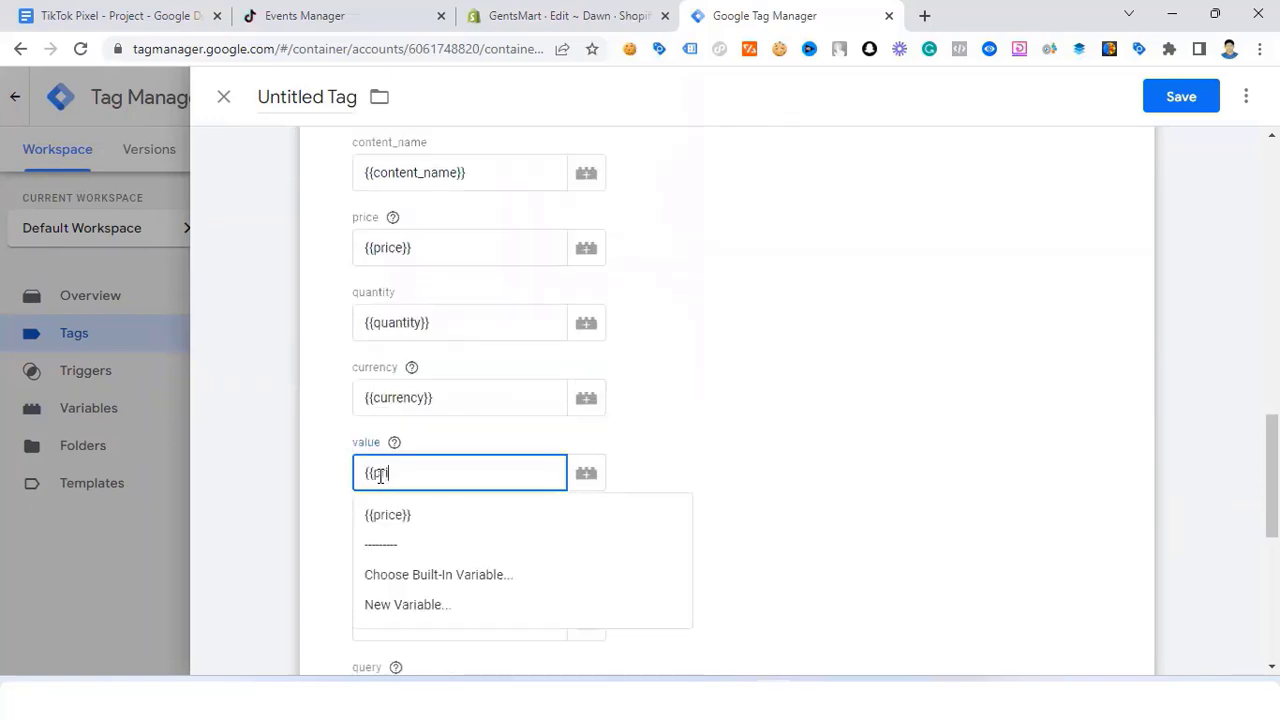
click(410, 522)
scroll(416, 480, down, 1)
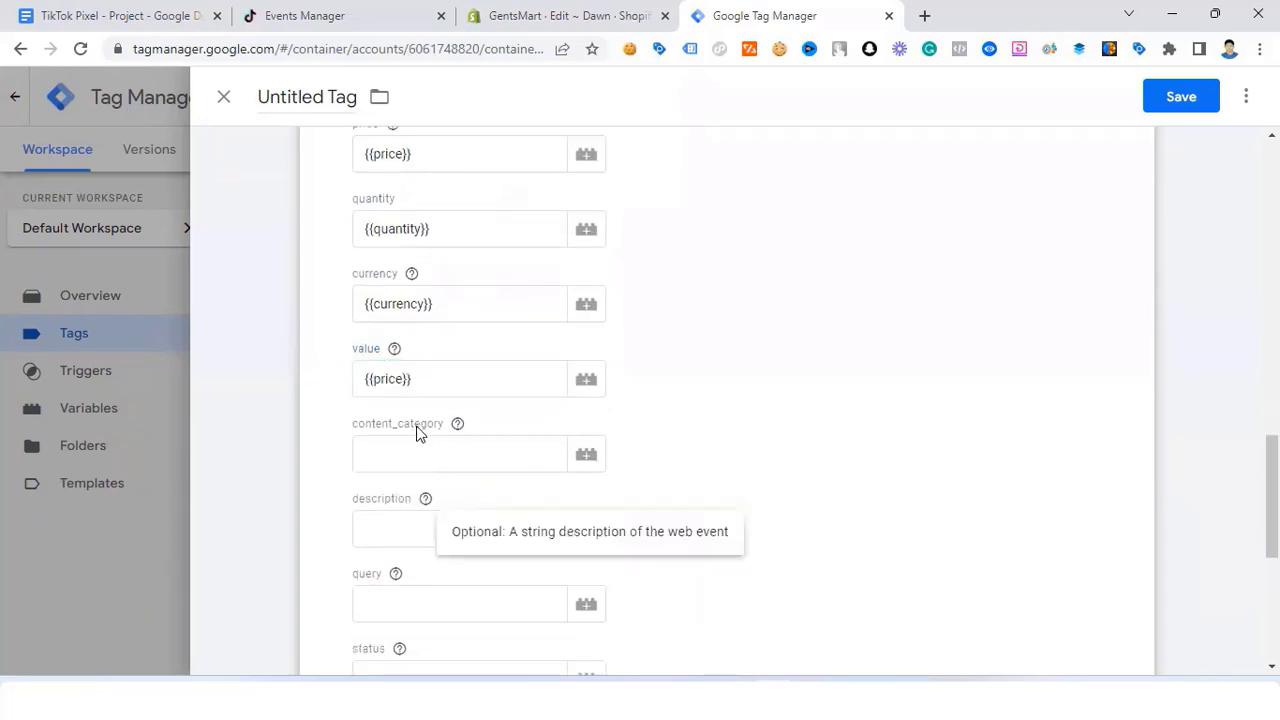
scroll(376, 512, down, 2)
Step: Set the description property to {{Description}}
click(414, 356)
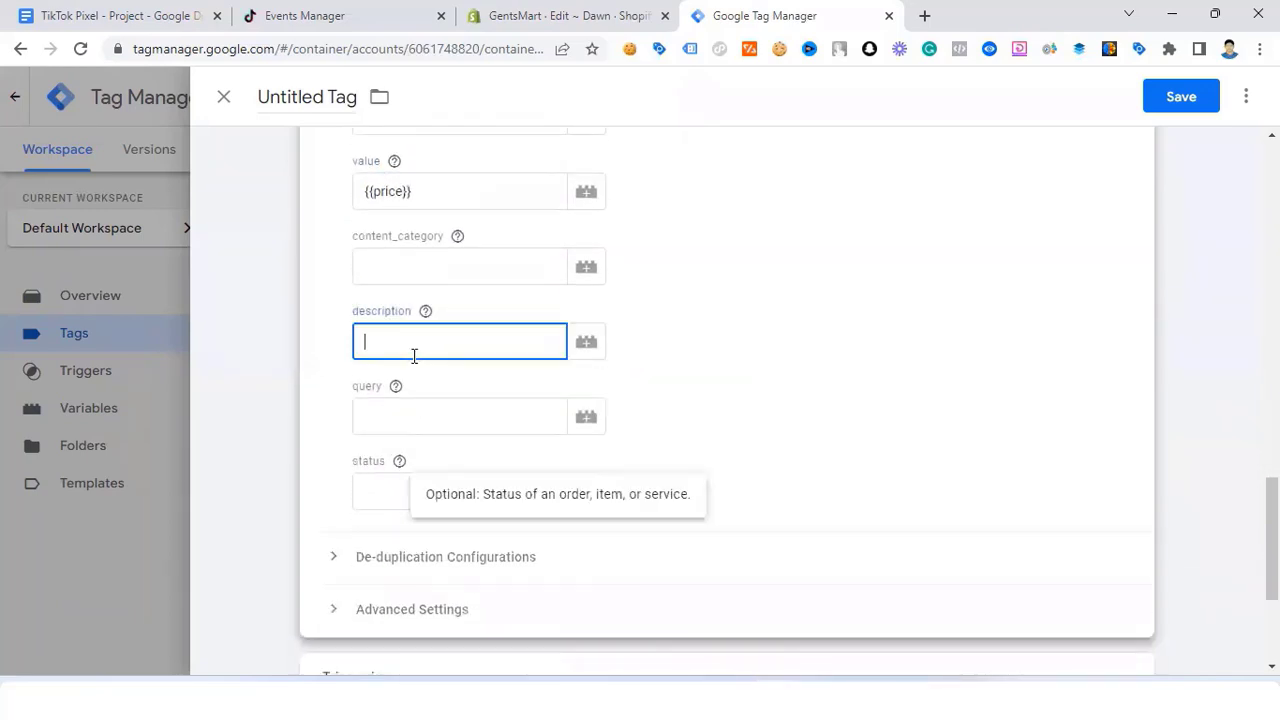
text({{des)
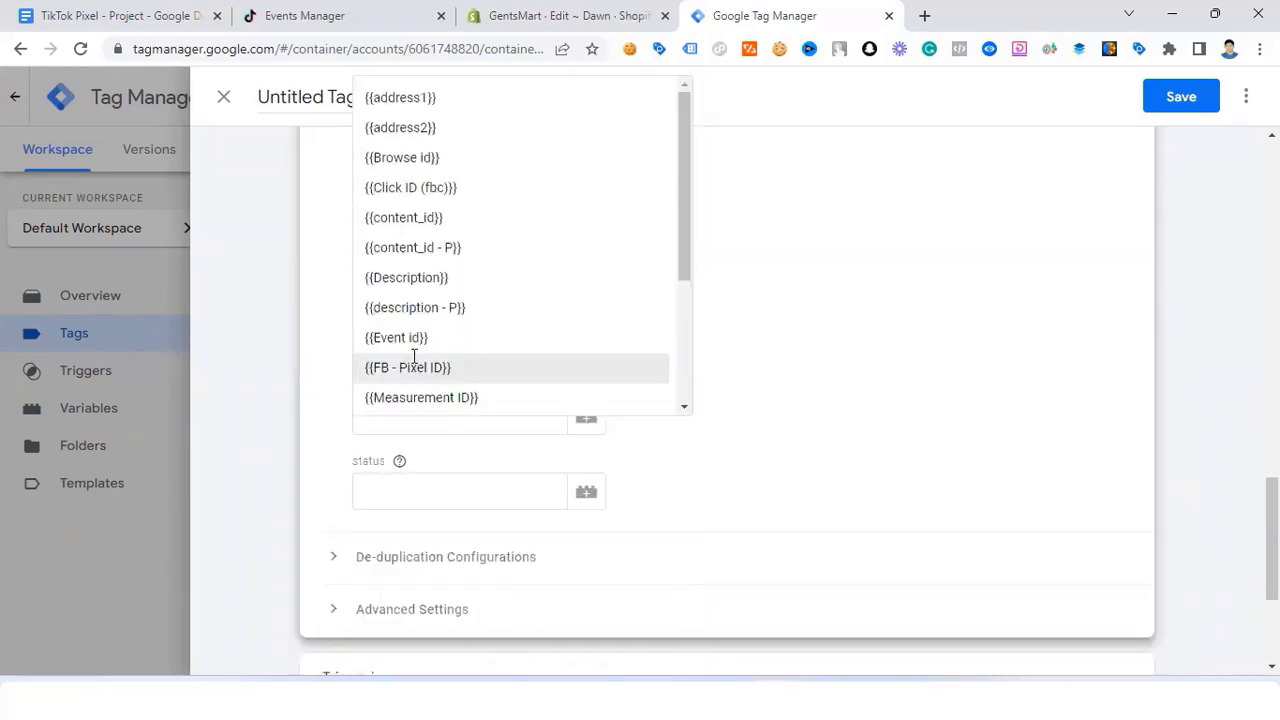
click(358, 385)
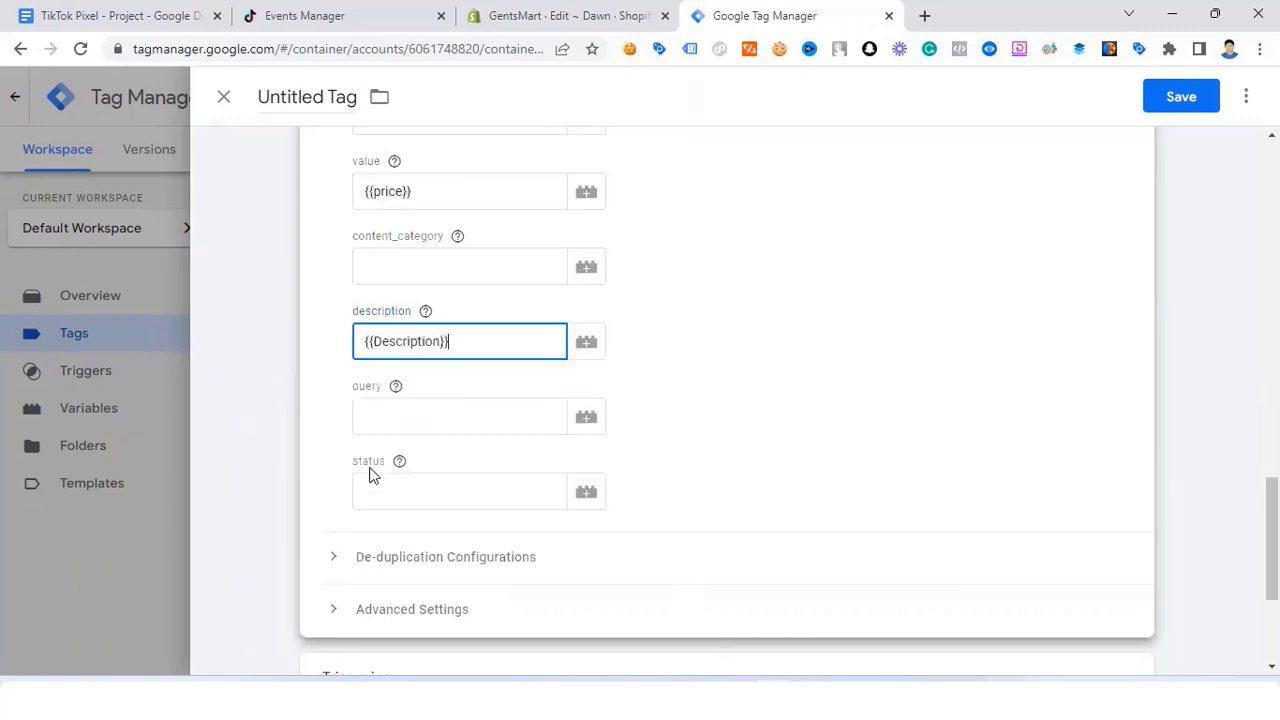
scroll(444, 447, down, 3)
scroll(408, 337, up, 4)
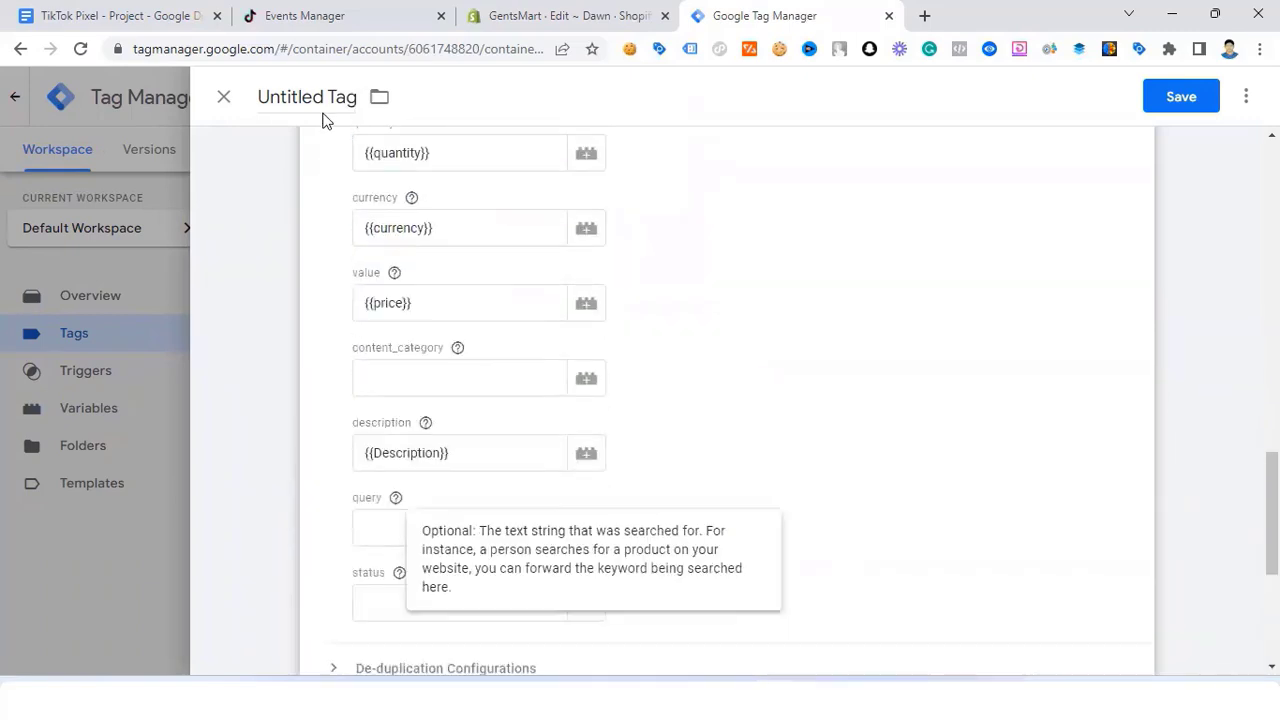
drag(325, 96, 260, 91)
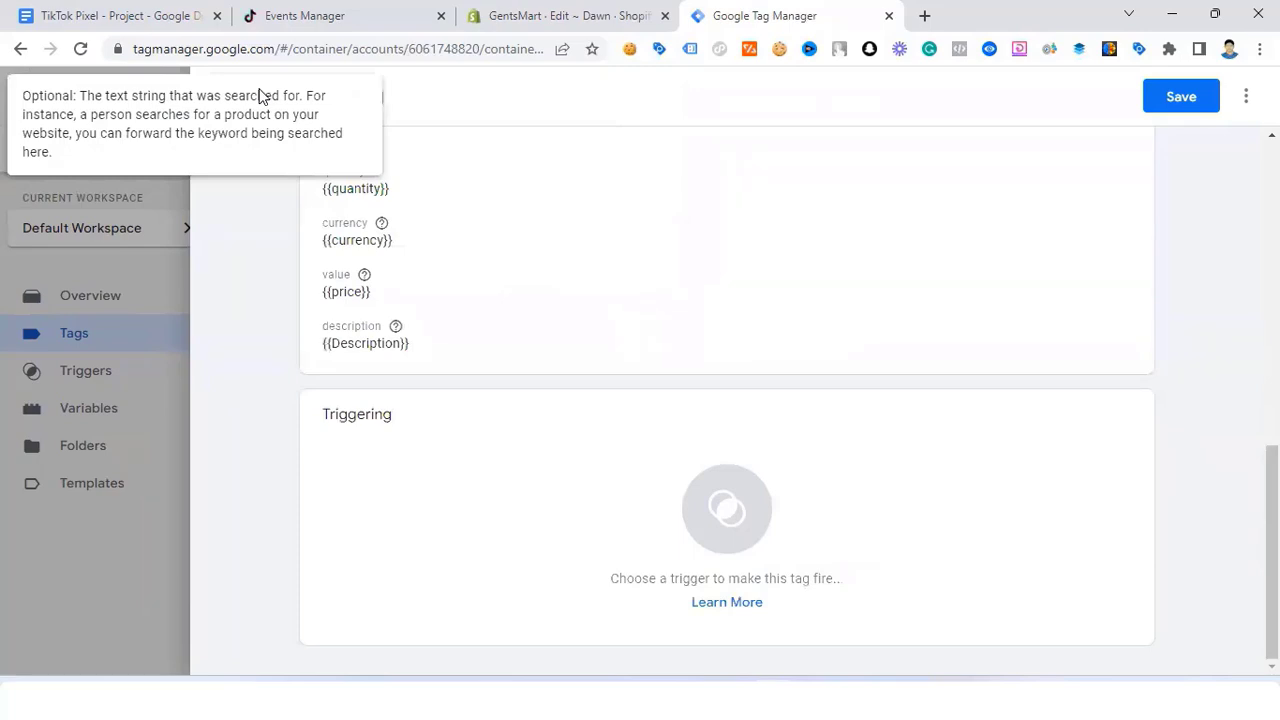
Step: Rename the tag 'Tiktok - Checkout - Tag', assign Checkout - Trigger, and save it
click(666, 243)
click(274, 100)
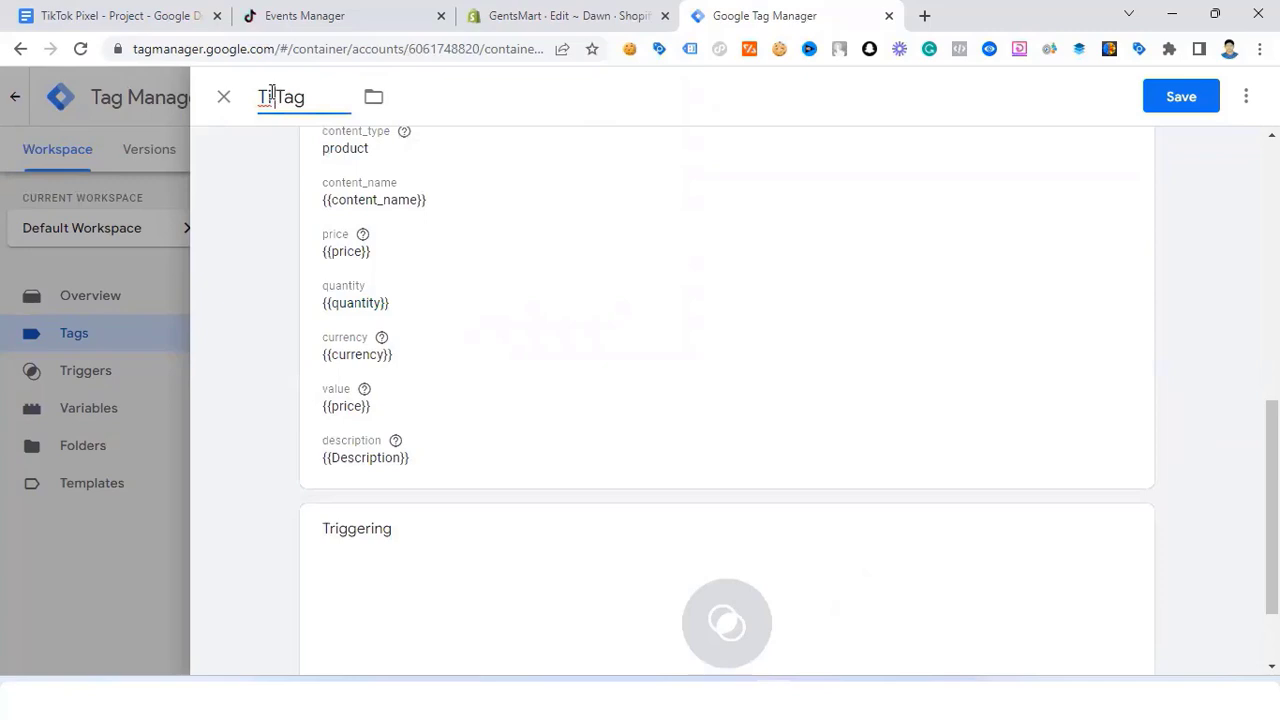
text(ktok - )
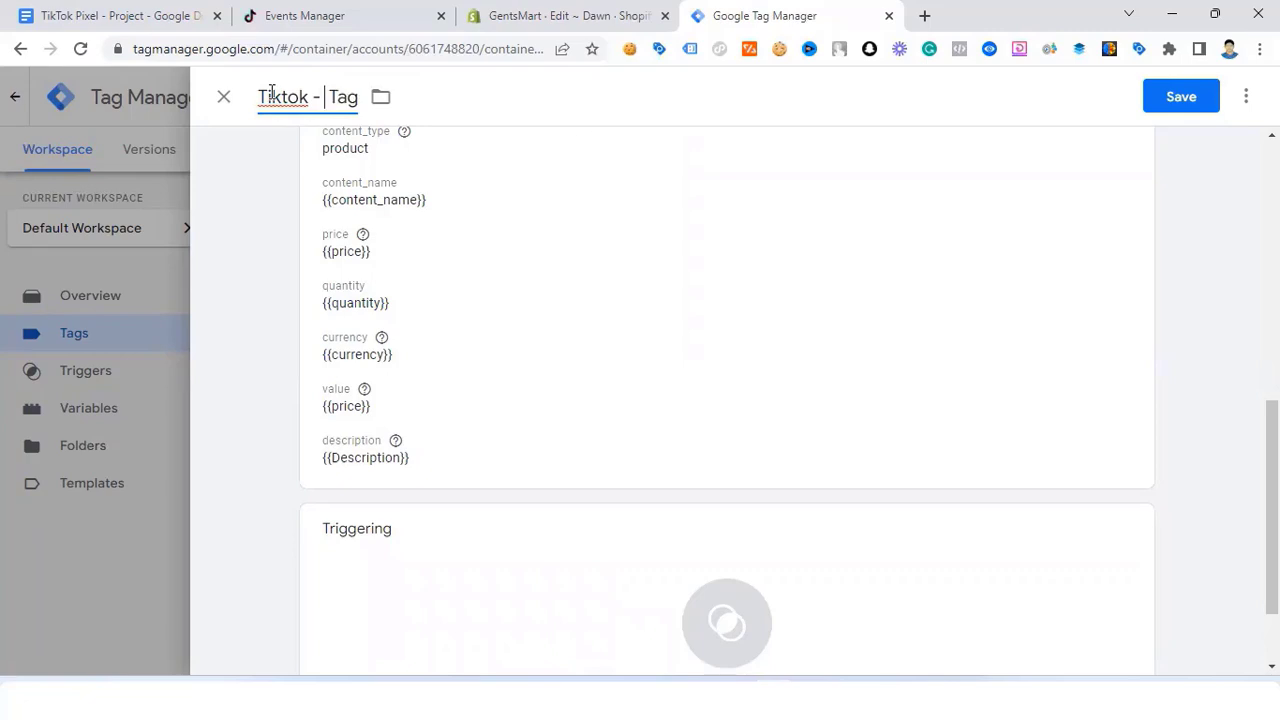
text(Checko)
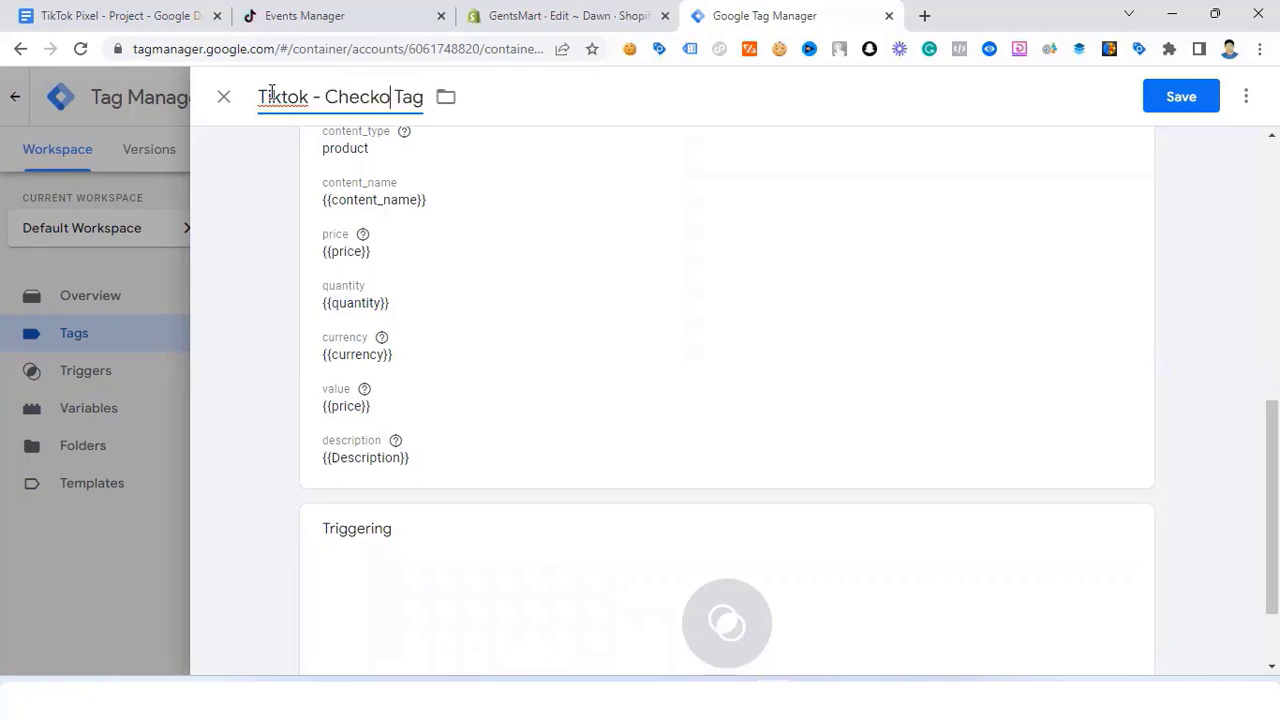
text(ut -)
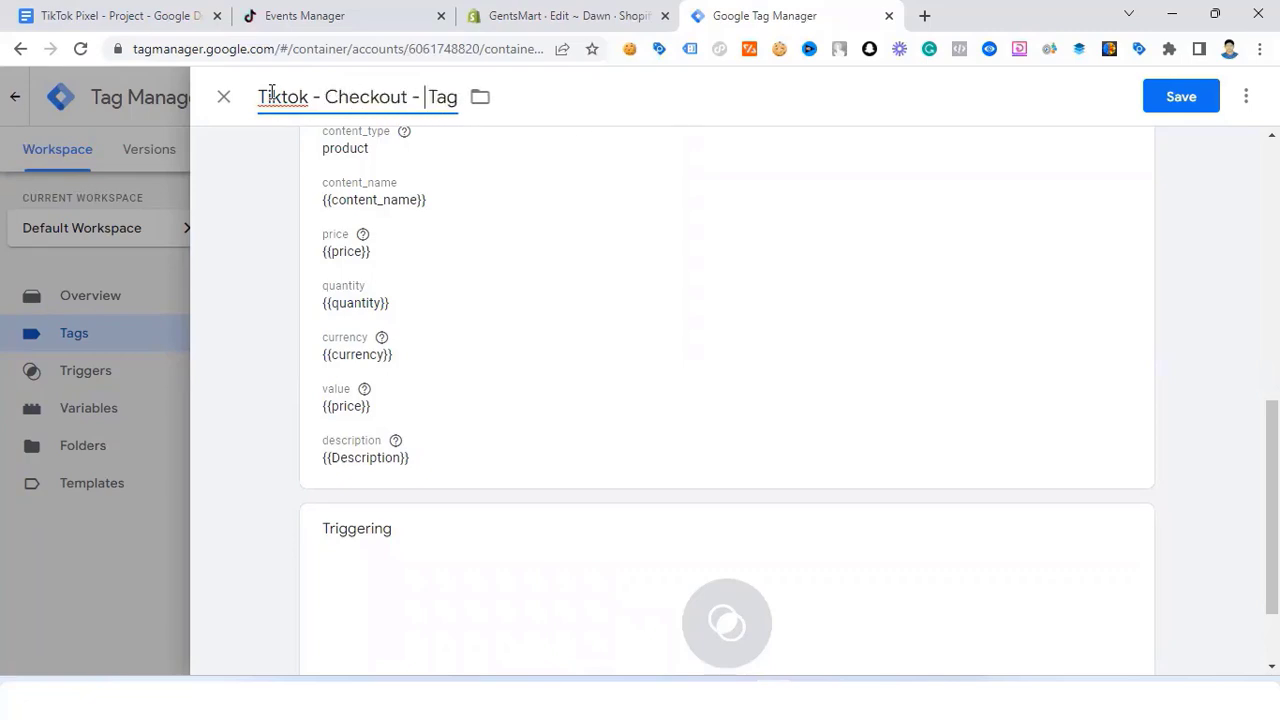
scroll(656, 393, down, 2)
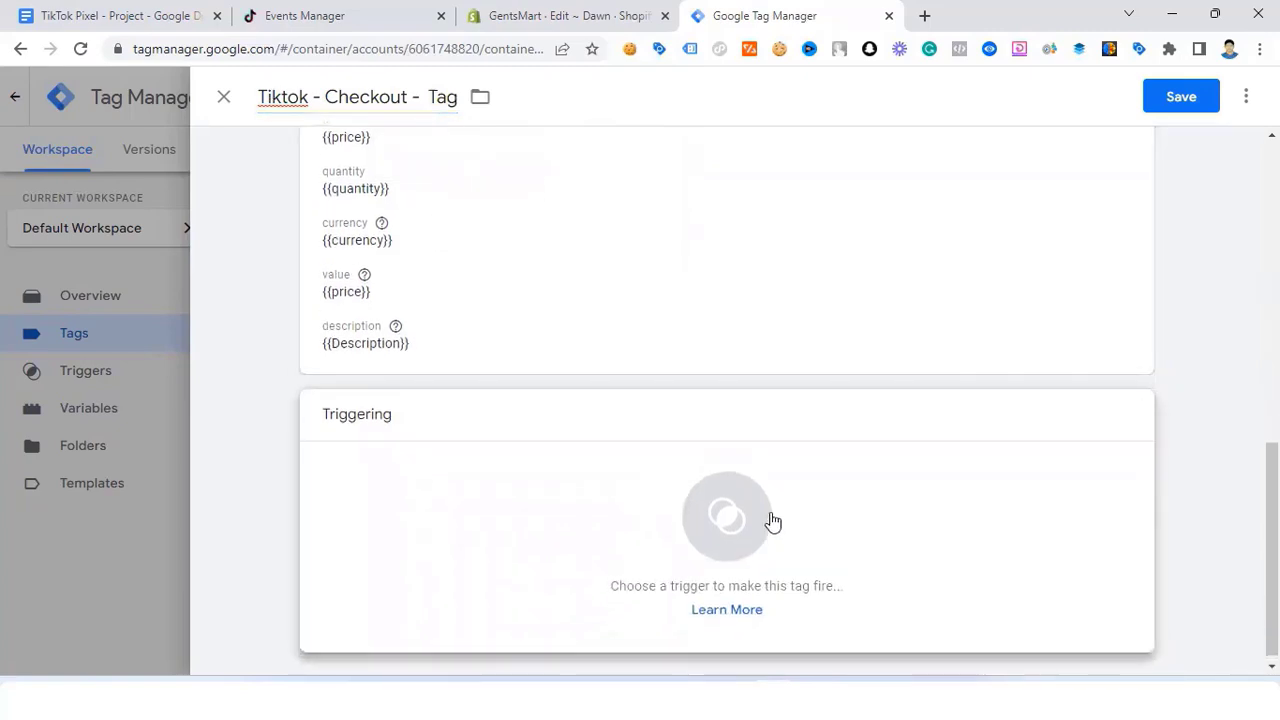
click(769, 520)
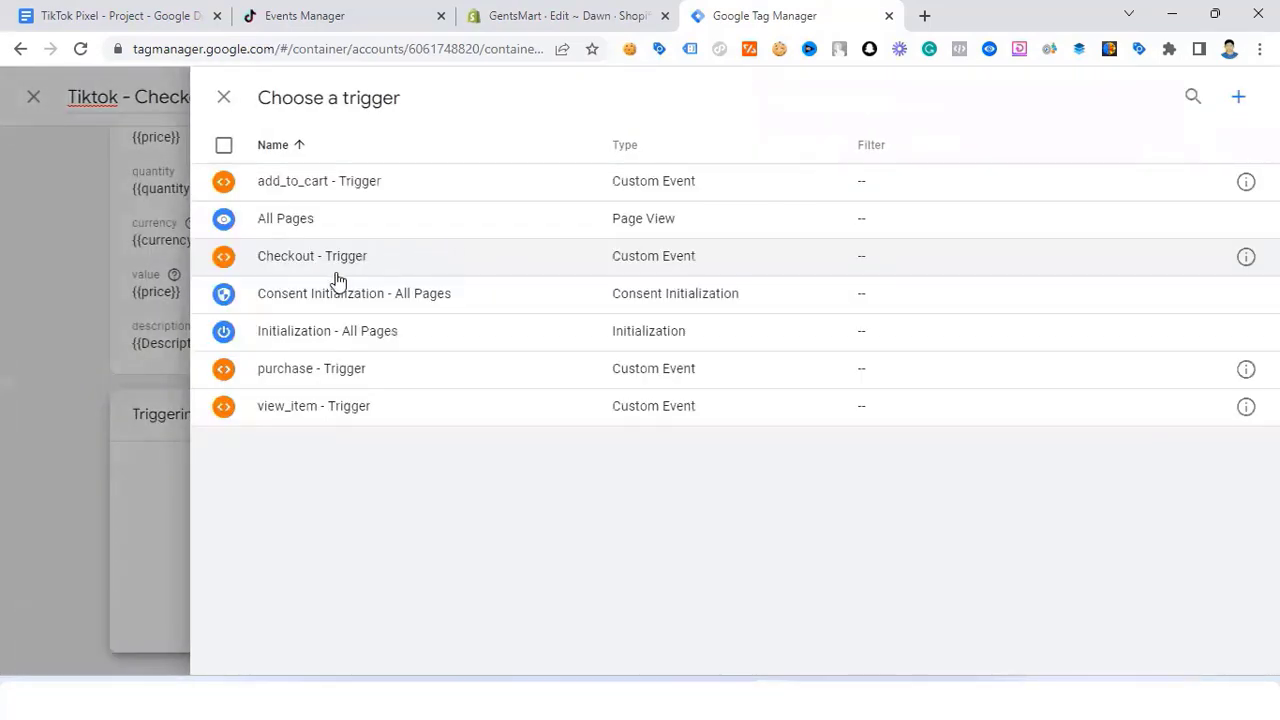
click(344, 258)
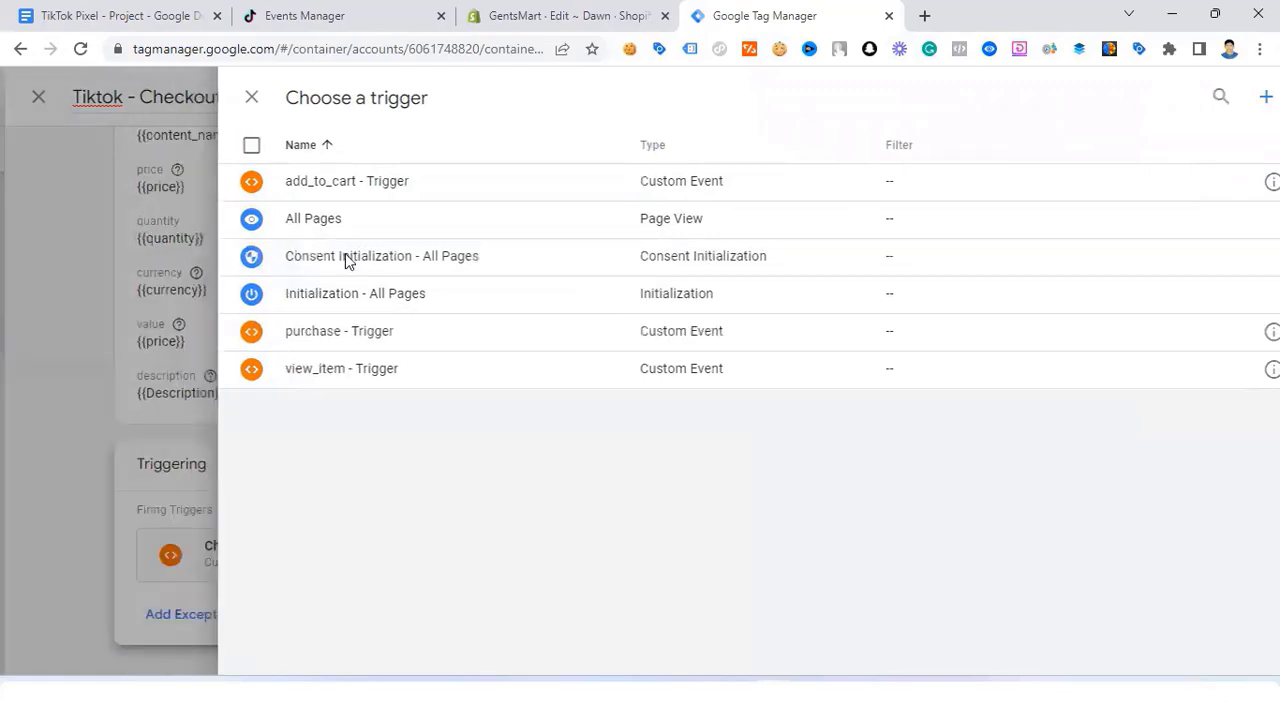
click(1178, 95)
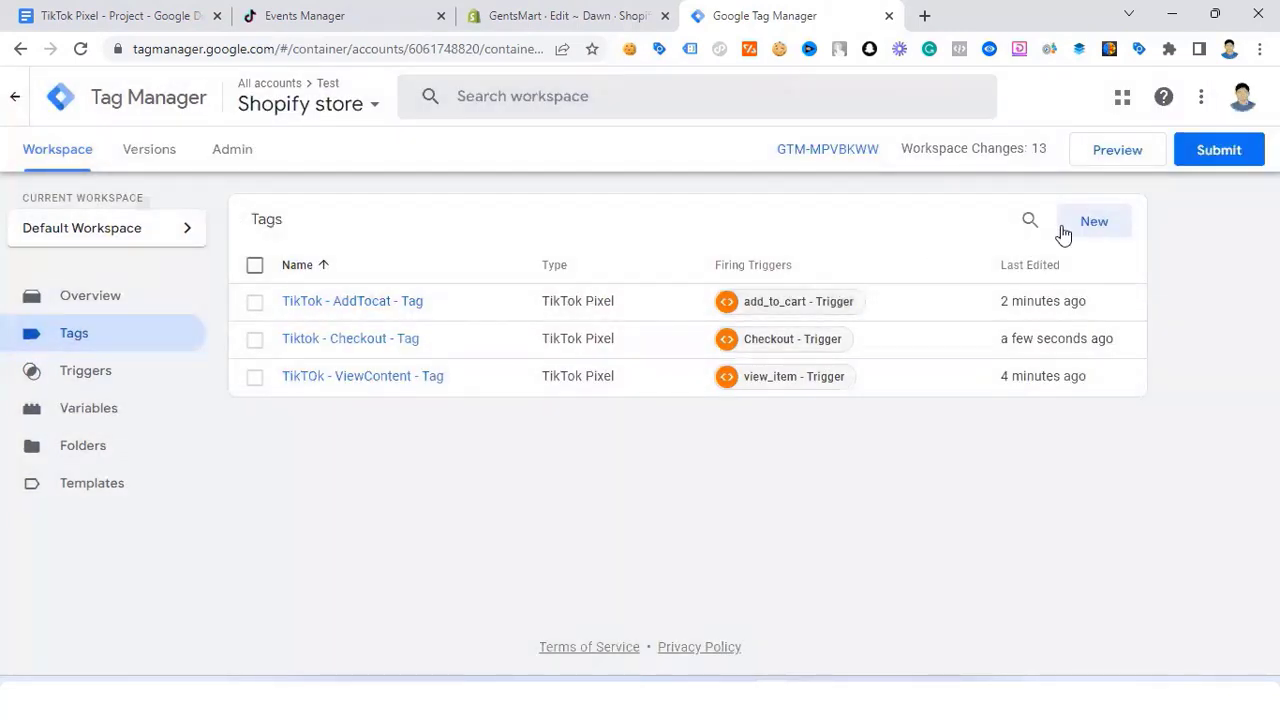
Step: Create another new tag of type TikTok Pixel
click(1104, 230)
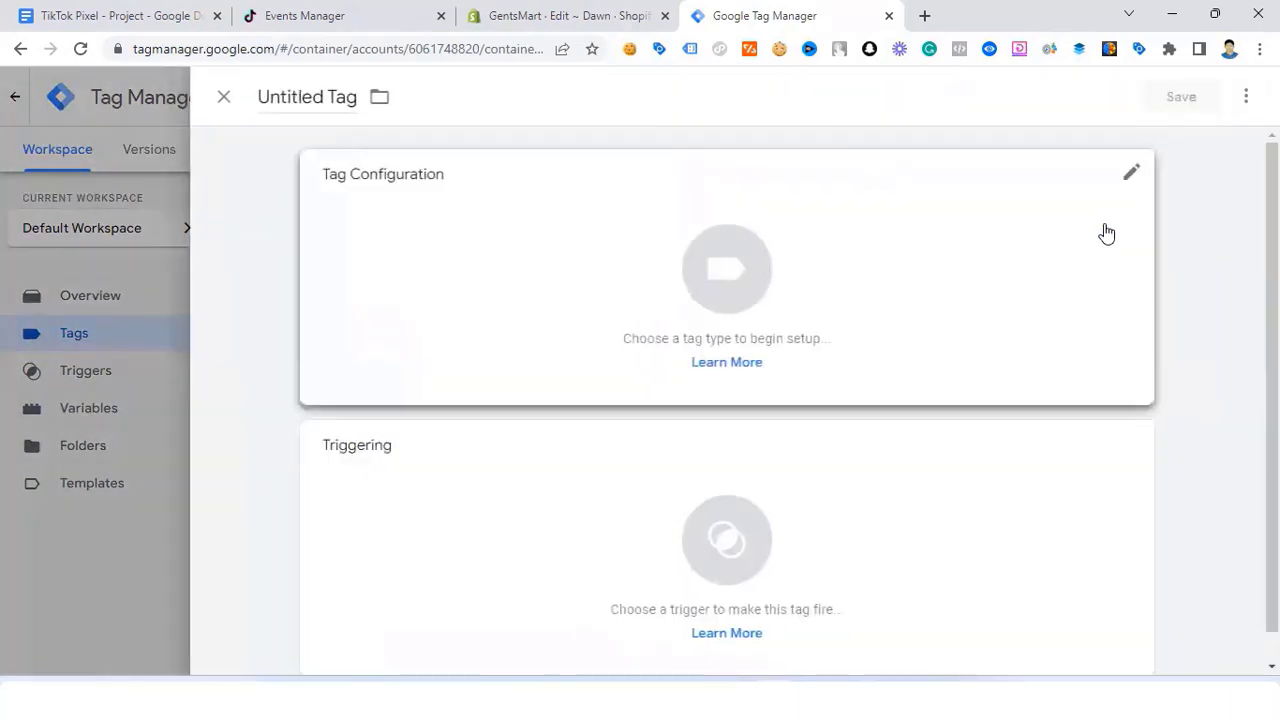
click(831, 246)
scroll(880, 480, down, 5)
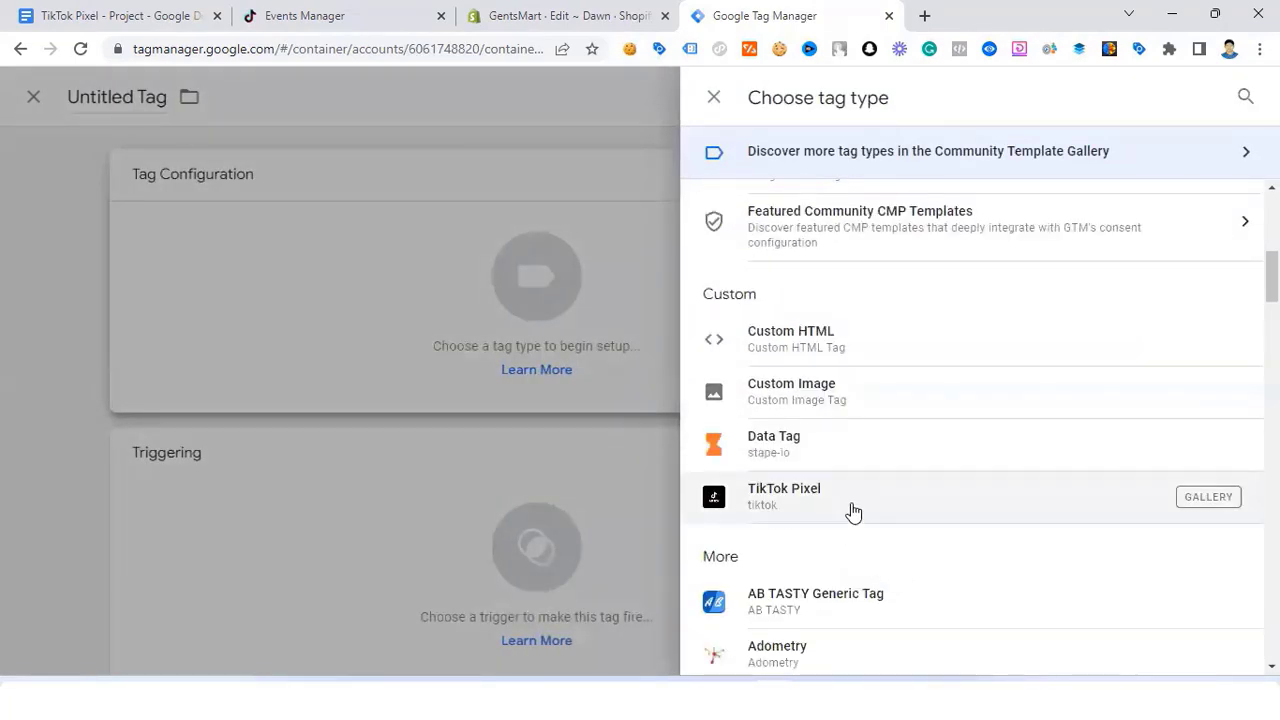
click(853, 508)
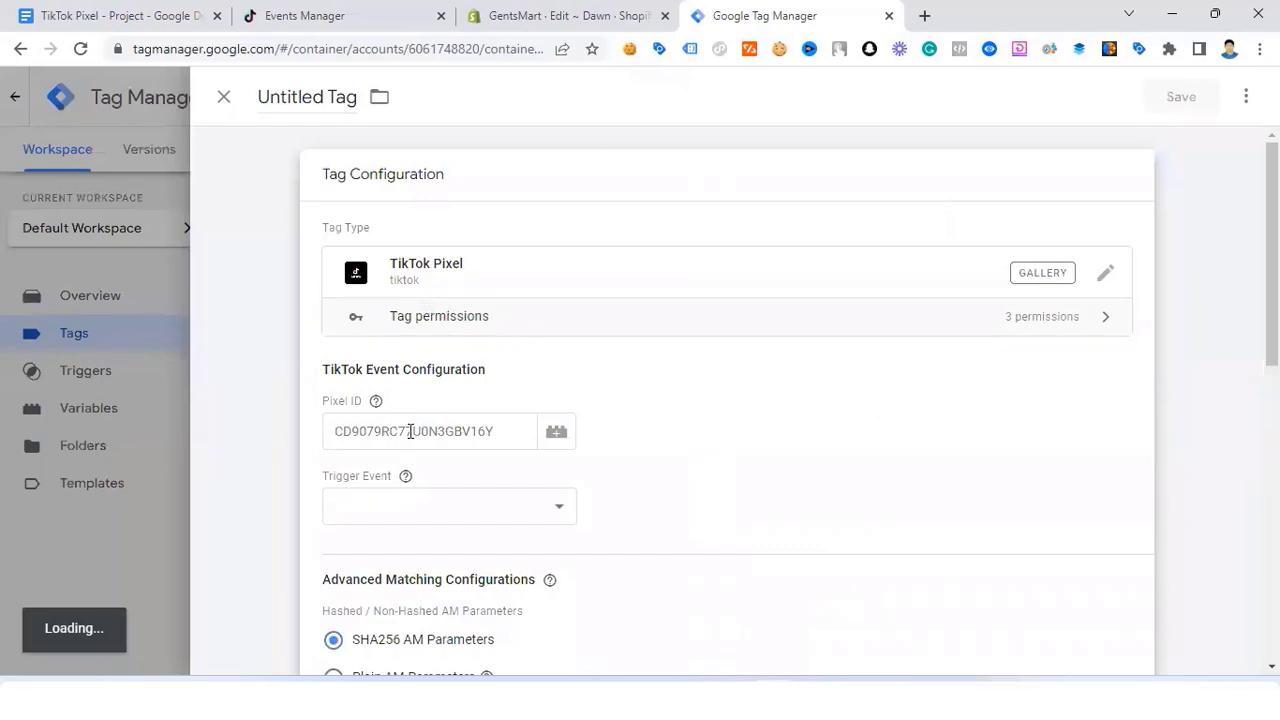
Step: Set Pixel ID to the TikTok Pixel ID variable and the trigger event to PlaceAnOrder
click(410, 431)
text({{)
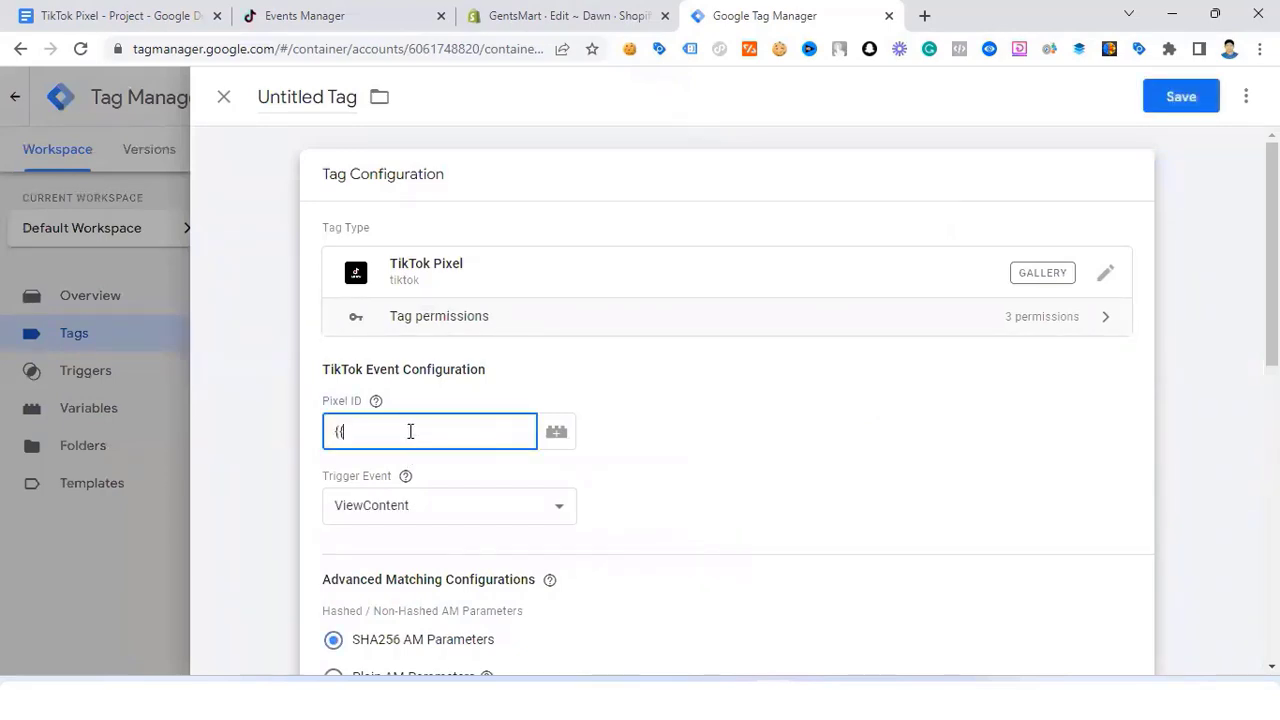
text(tik)
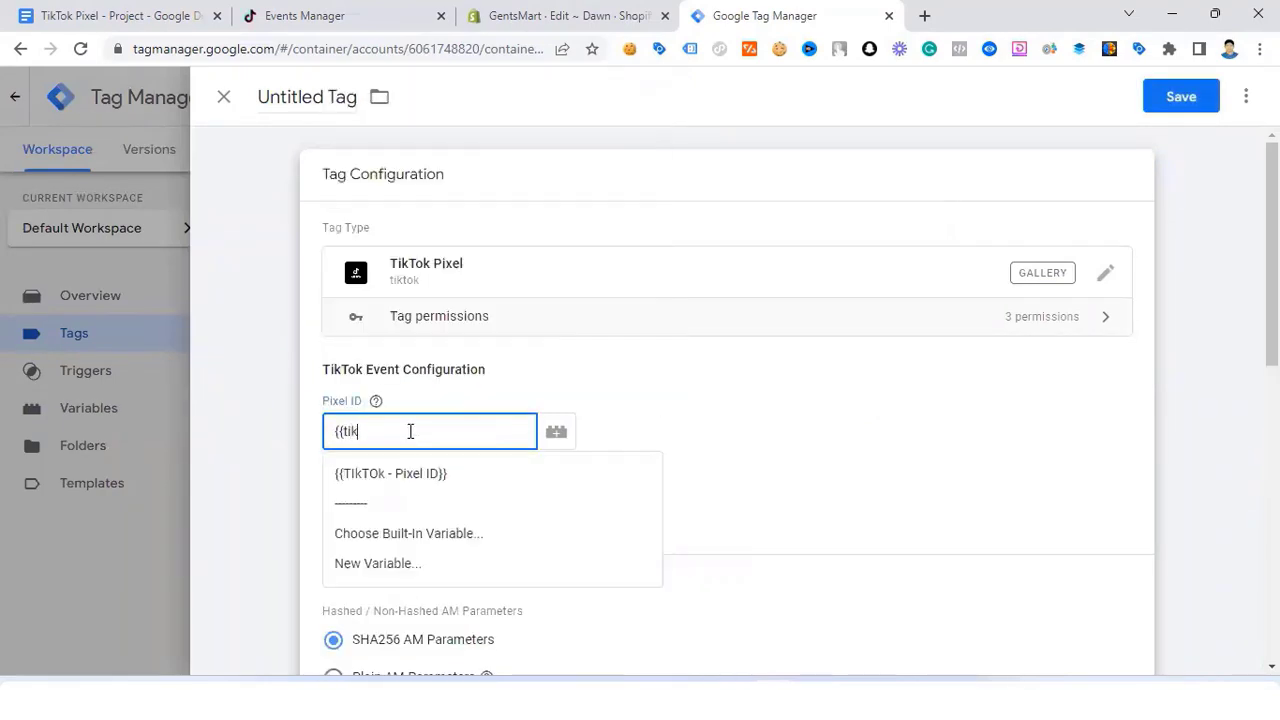
click(450, 475)
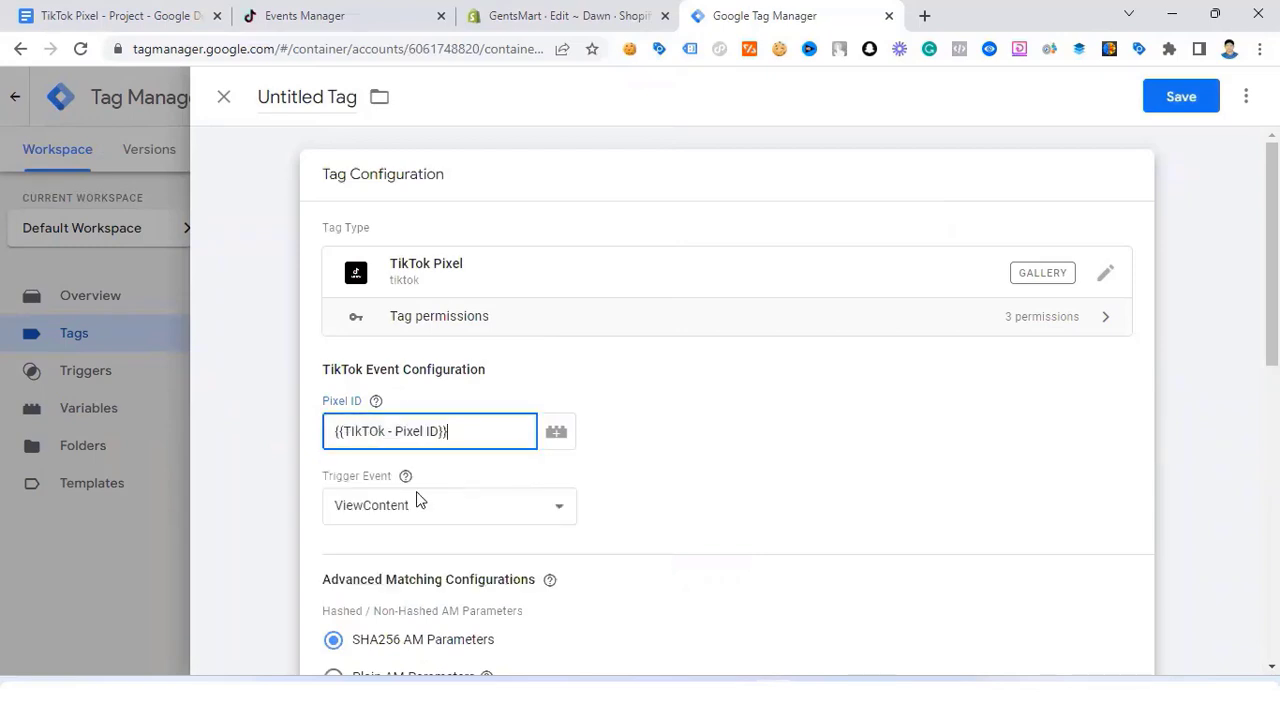
click(397, 512)
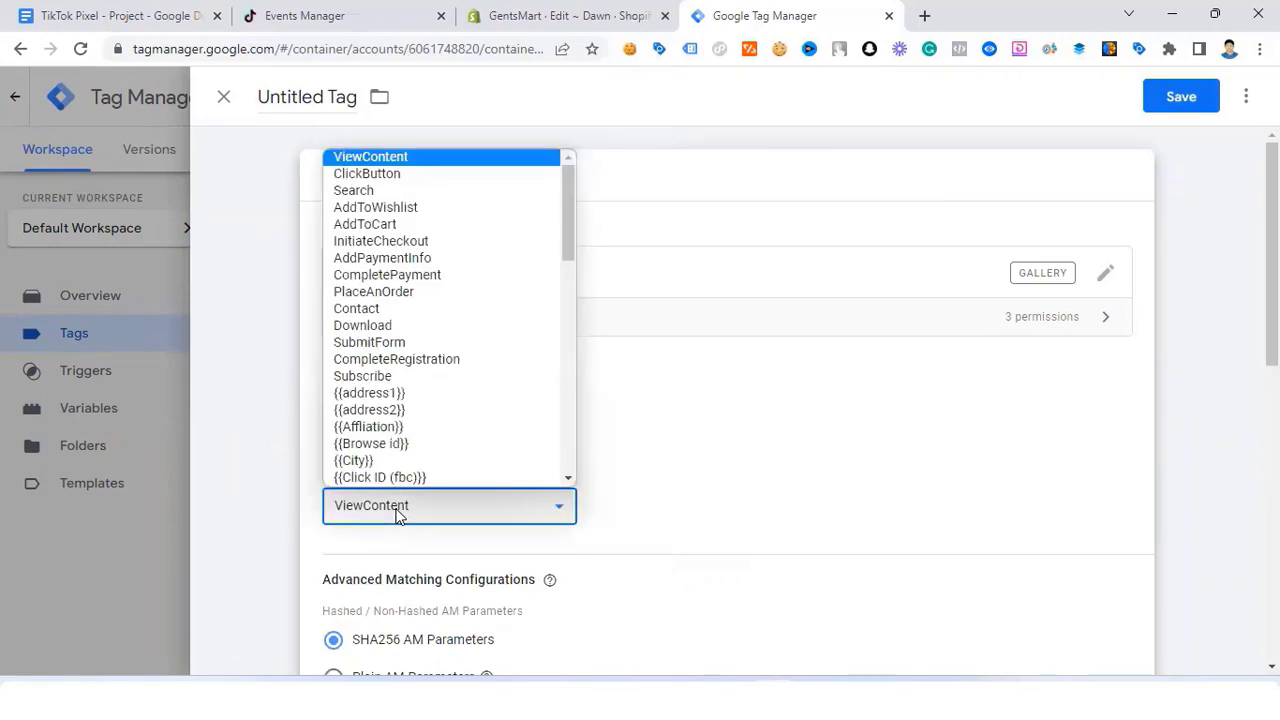
click(405, 292)
scroll(443, 477, down, 2)
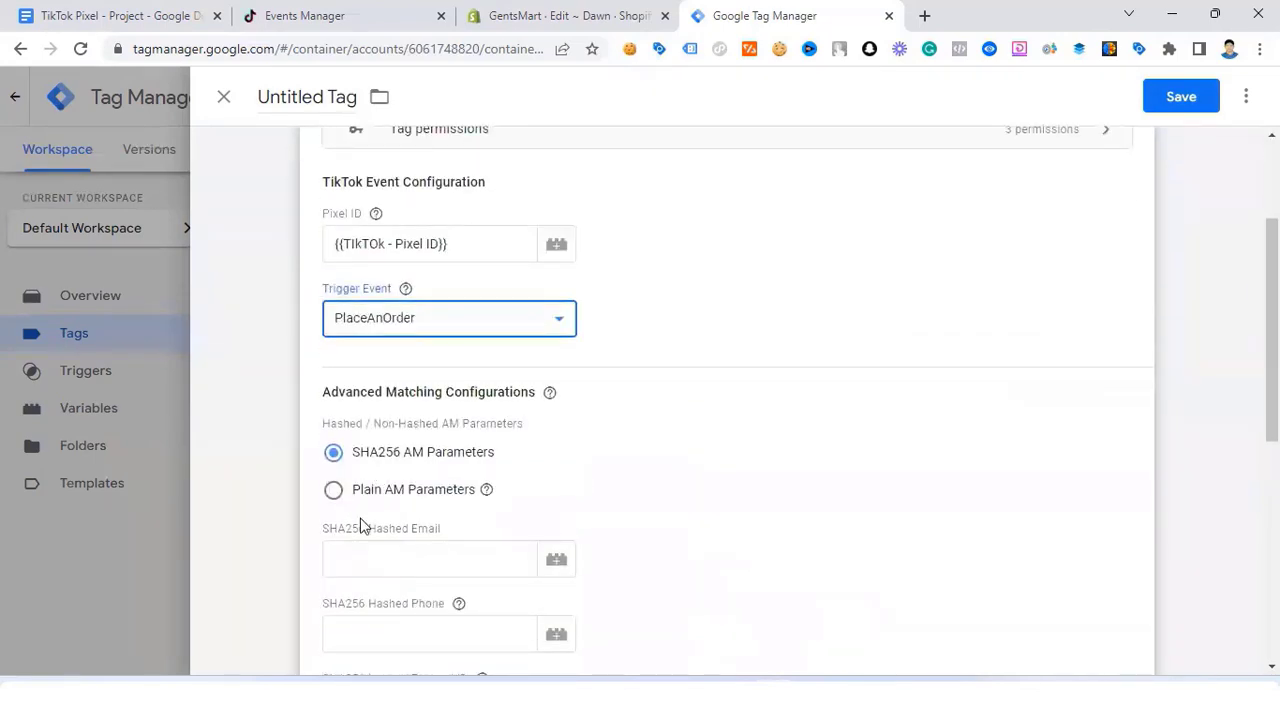
scroll(363, 526, down, 2)
Step: Map hashed email to {{email}} and hashed phone to {{phone}}
click(382, 370)
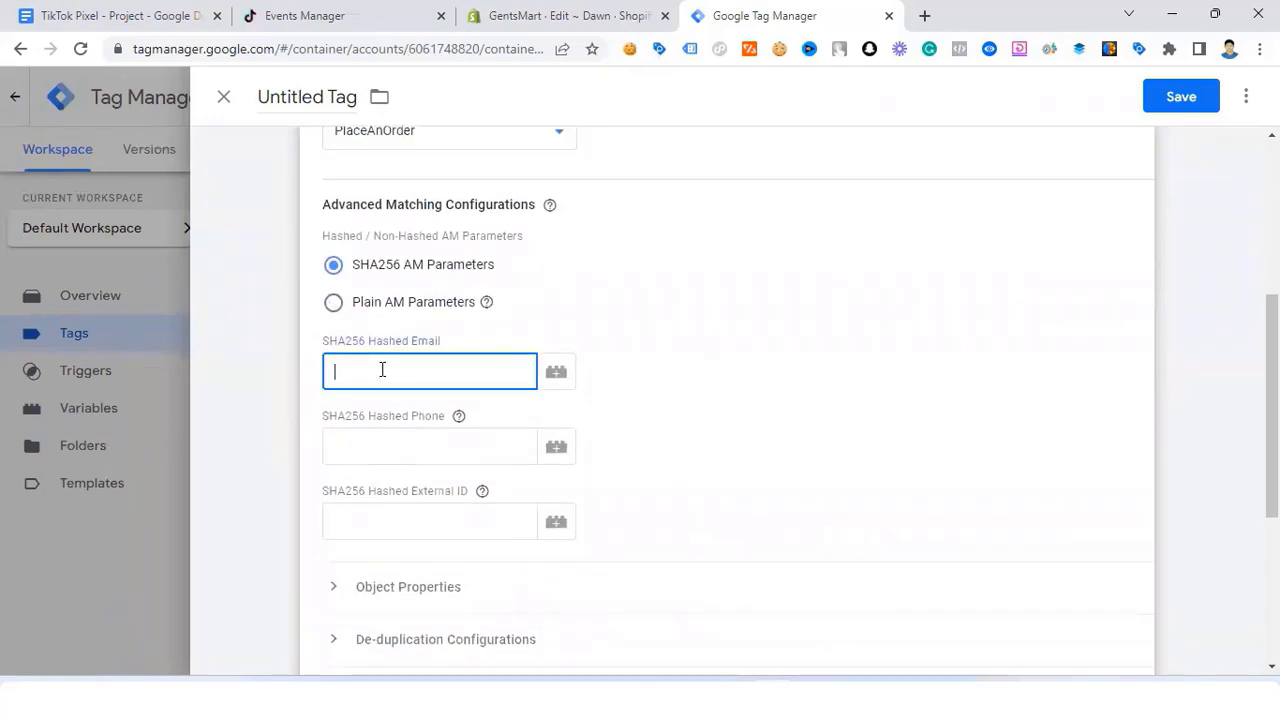
text({{)
text(c)
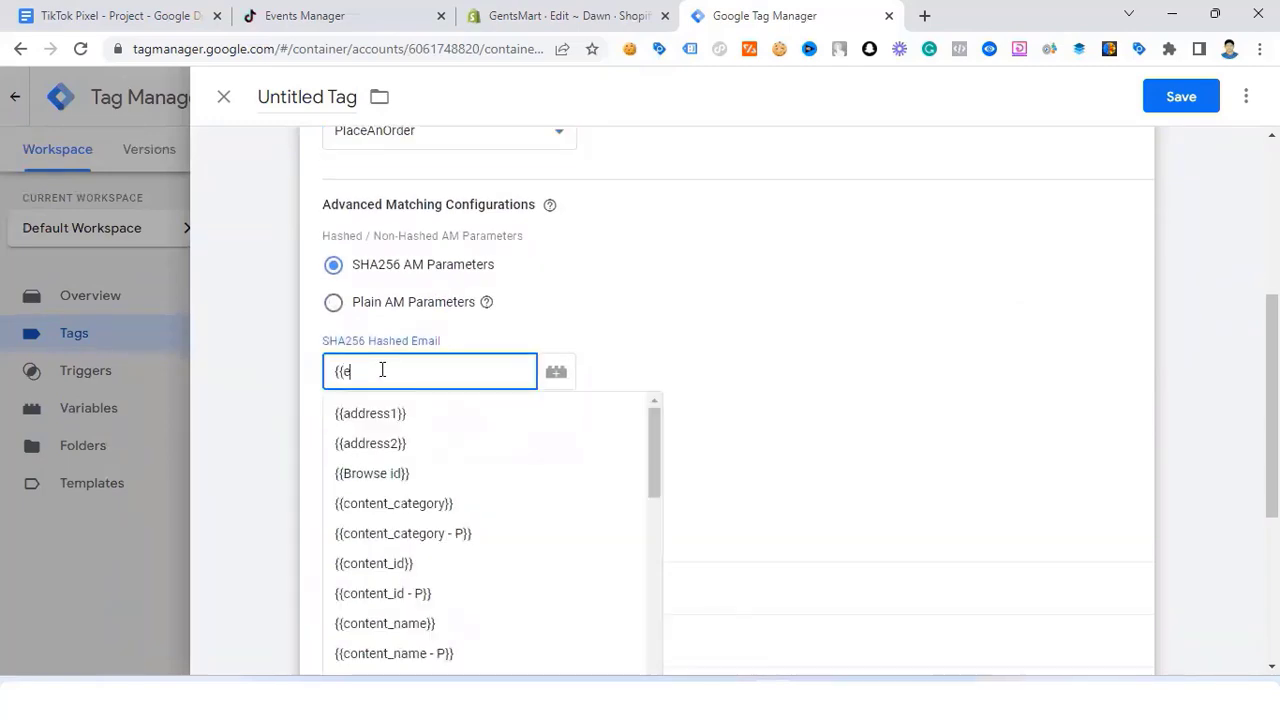
text(emai)
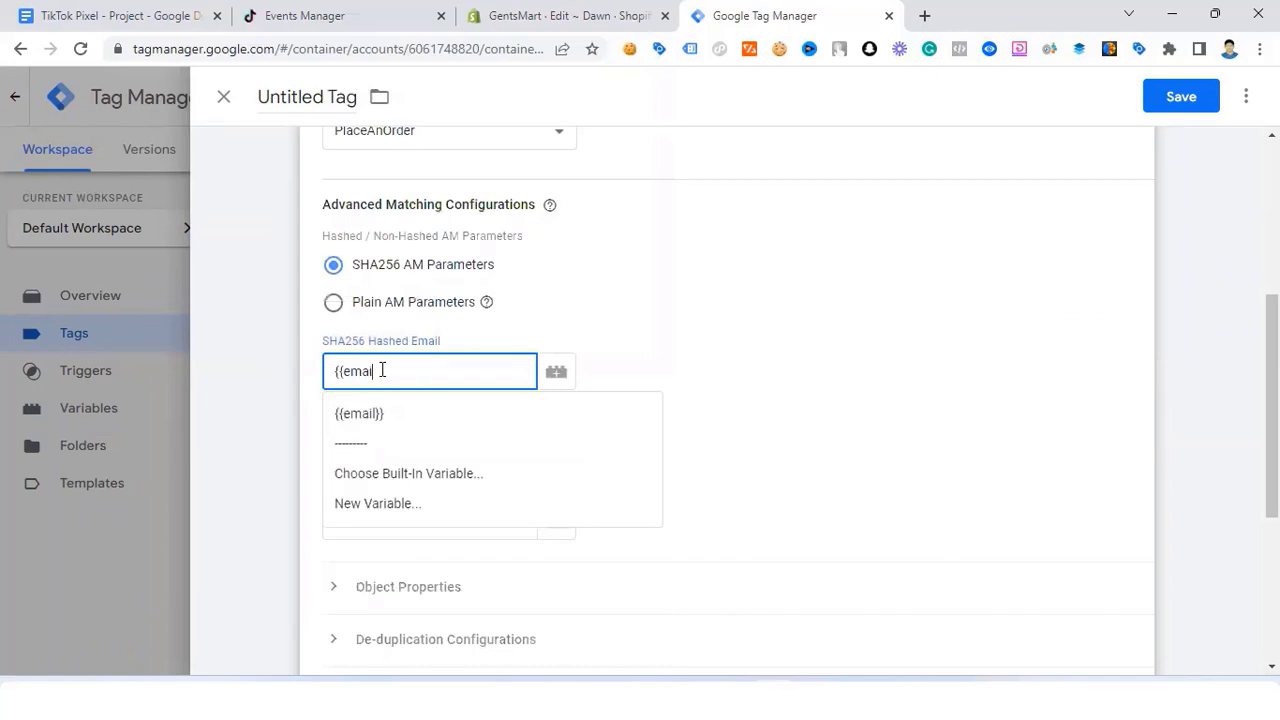
click(398, 418)
scroll(380, 369, down, 1)
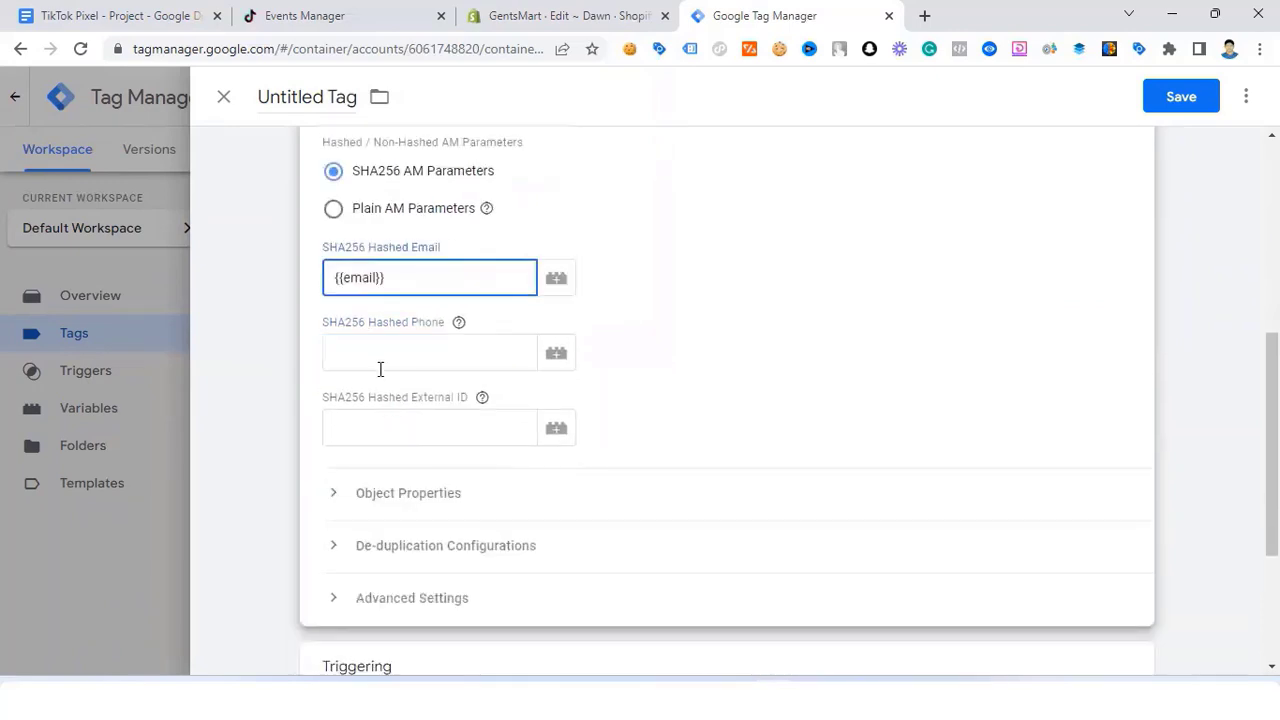
click(376, 345)
text({{pho)
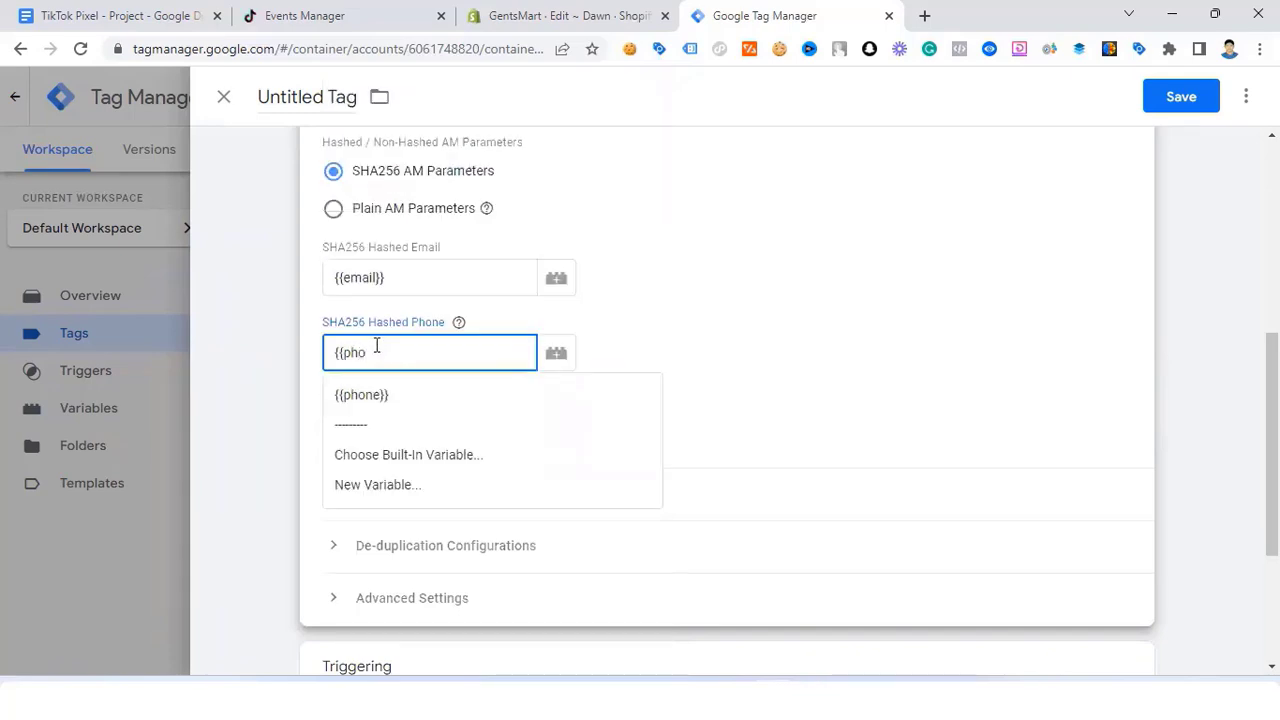
click(420, 394)
scroll(406, 409, down, 1)
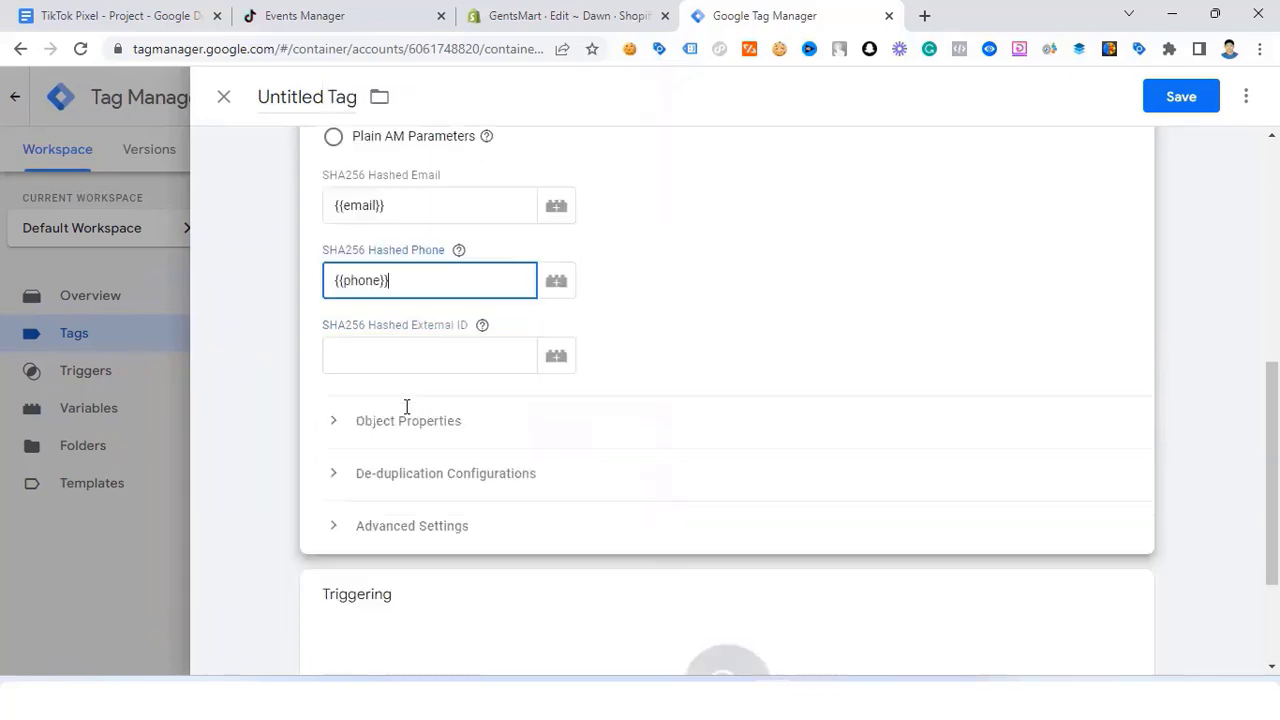
Step: In Object Properties, set content_id to {{content_id - P}} and content_type to product
click(336, 402)
scroll(334, 405, down, 2)
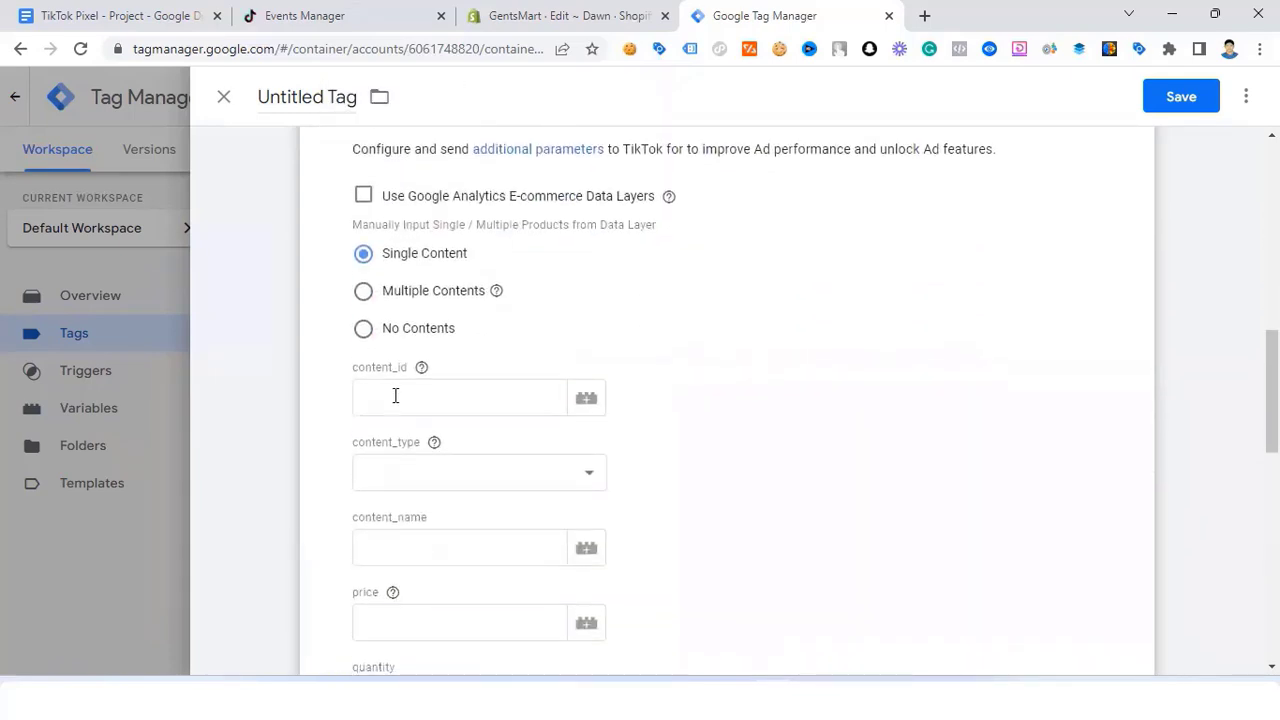
click(396, 395)
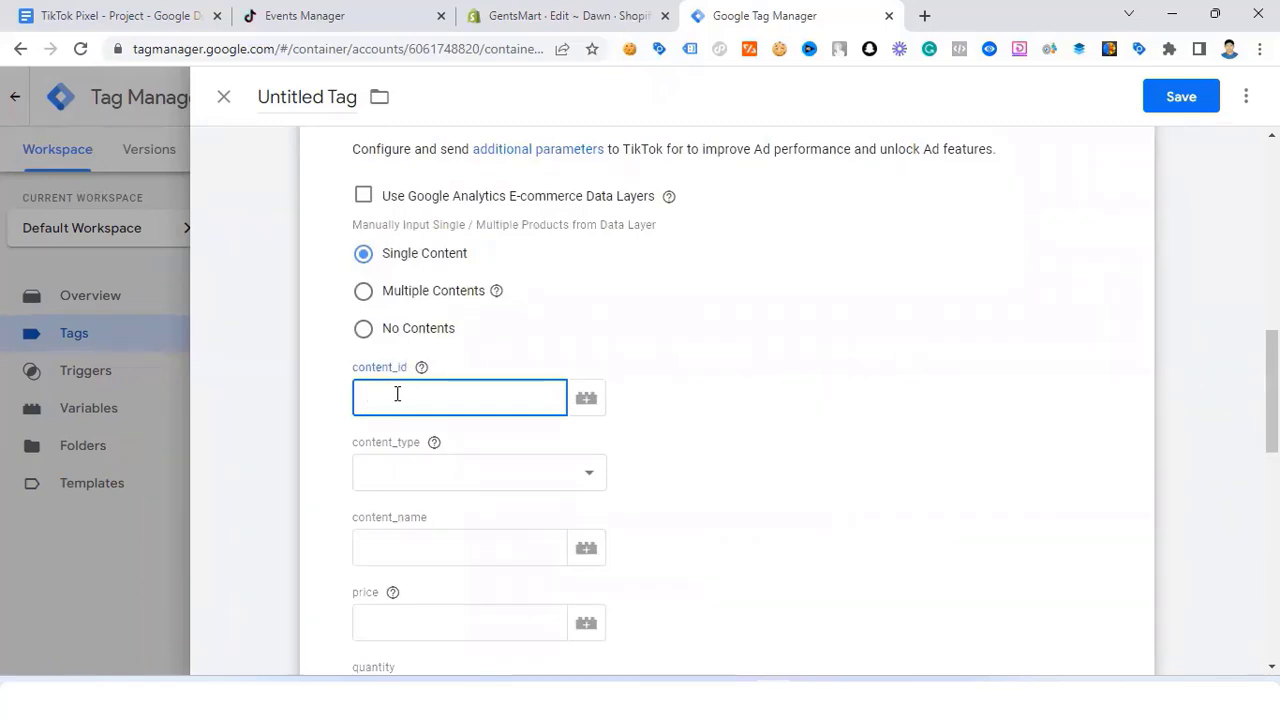
text({{)
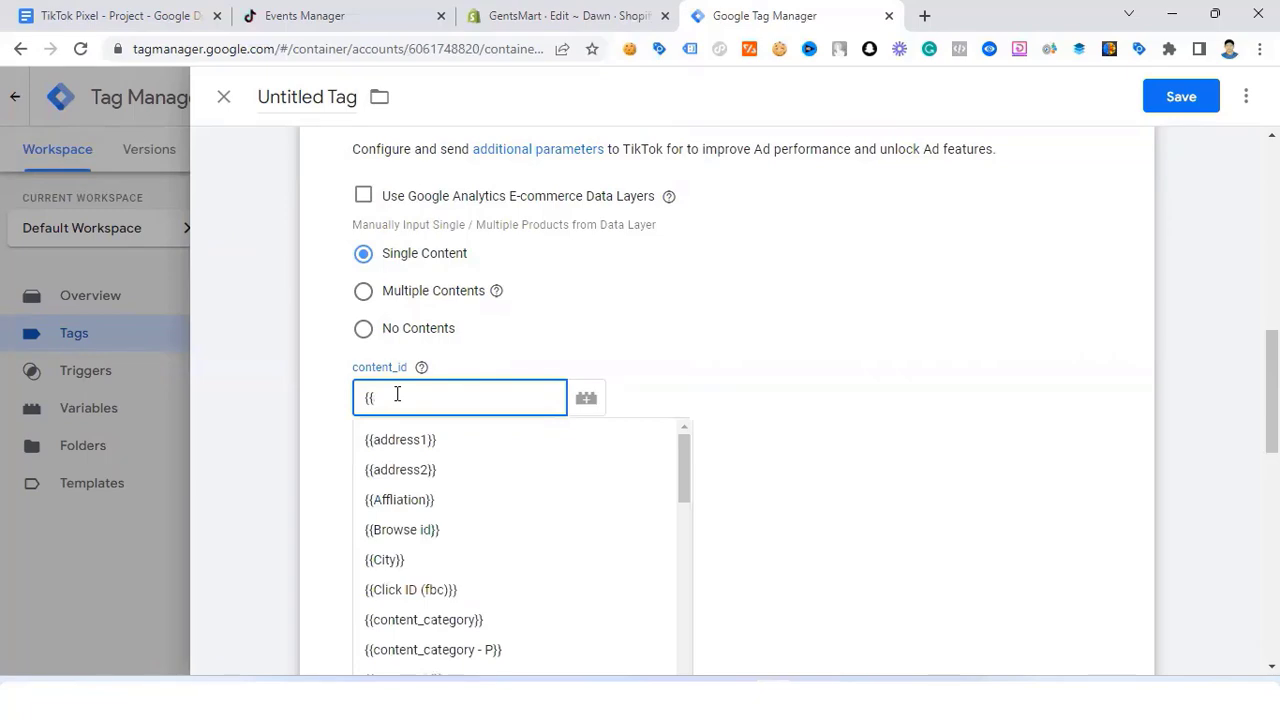
scroll(397, 398, down, 5)
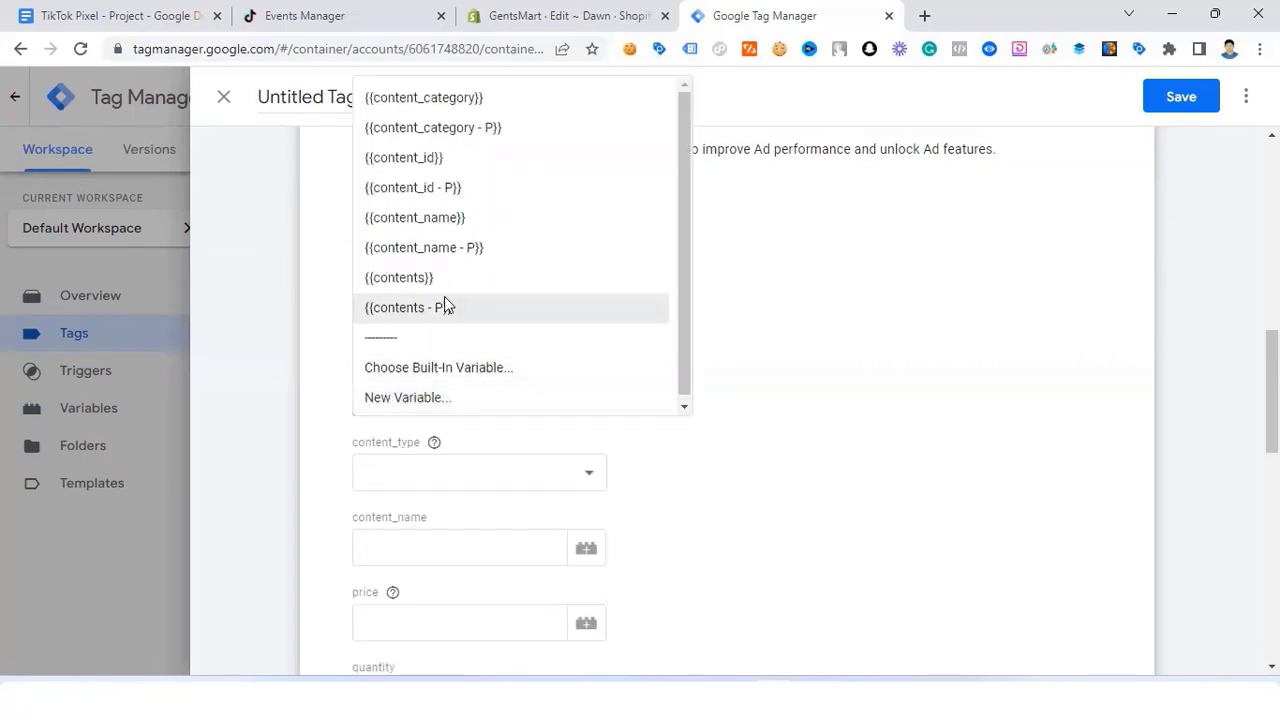
click(456, 189)
scroll(415, 435, down, 1)
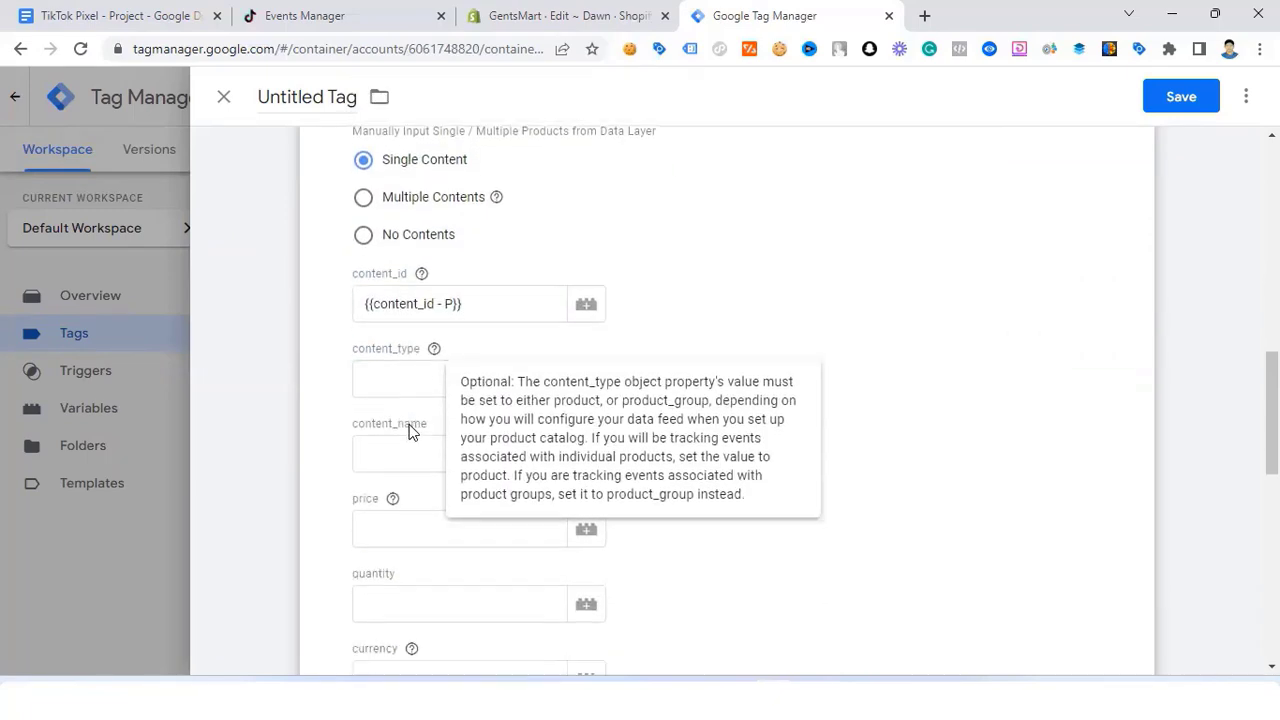
click(407, 379)
click(407, 428)
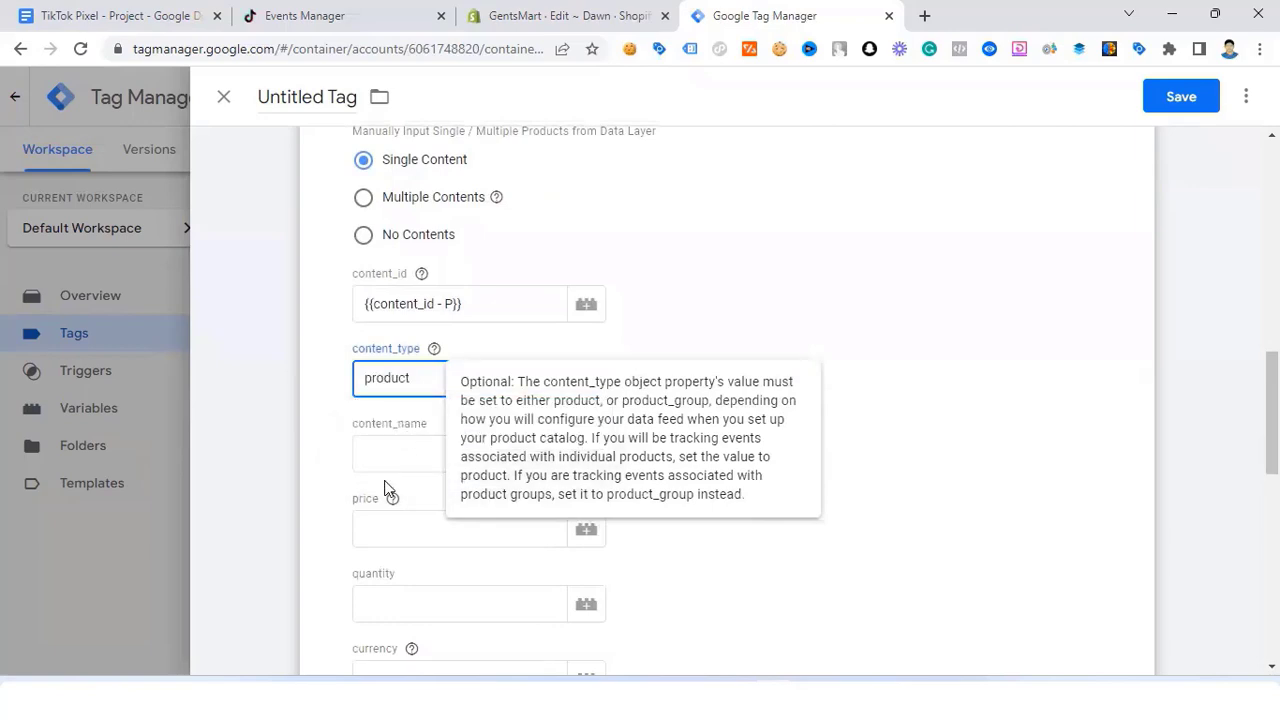
Step: Set content_name to {{content_name - P}} and price to {{Value - Purchase}}
click(397, 455)
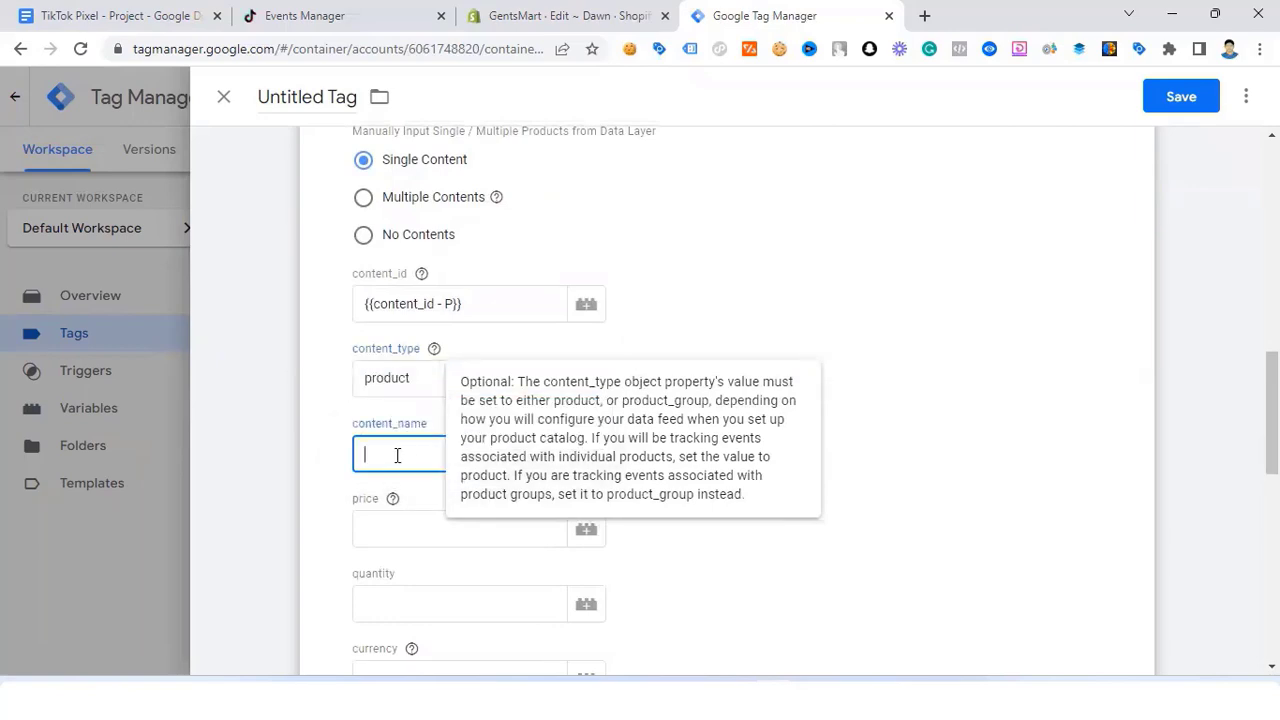
text({{con)
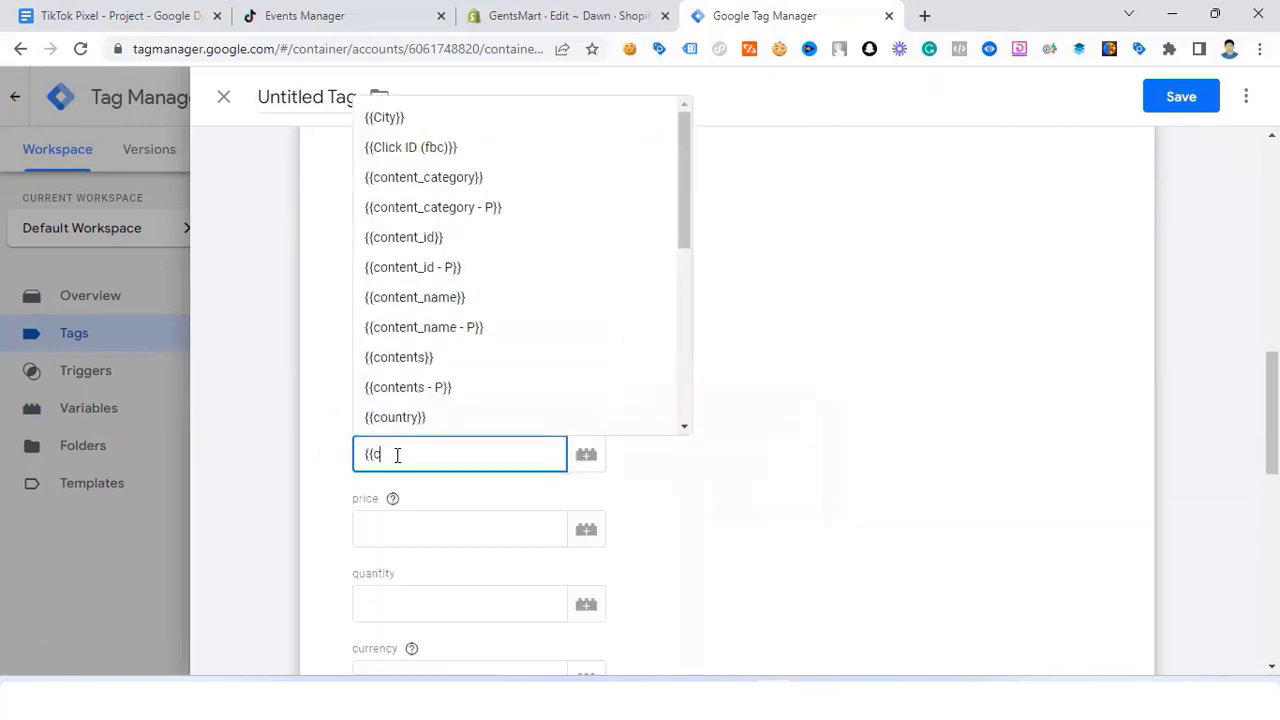
key(BackSpace)
key(BackSpace)
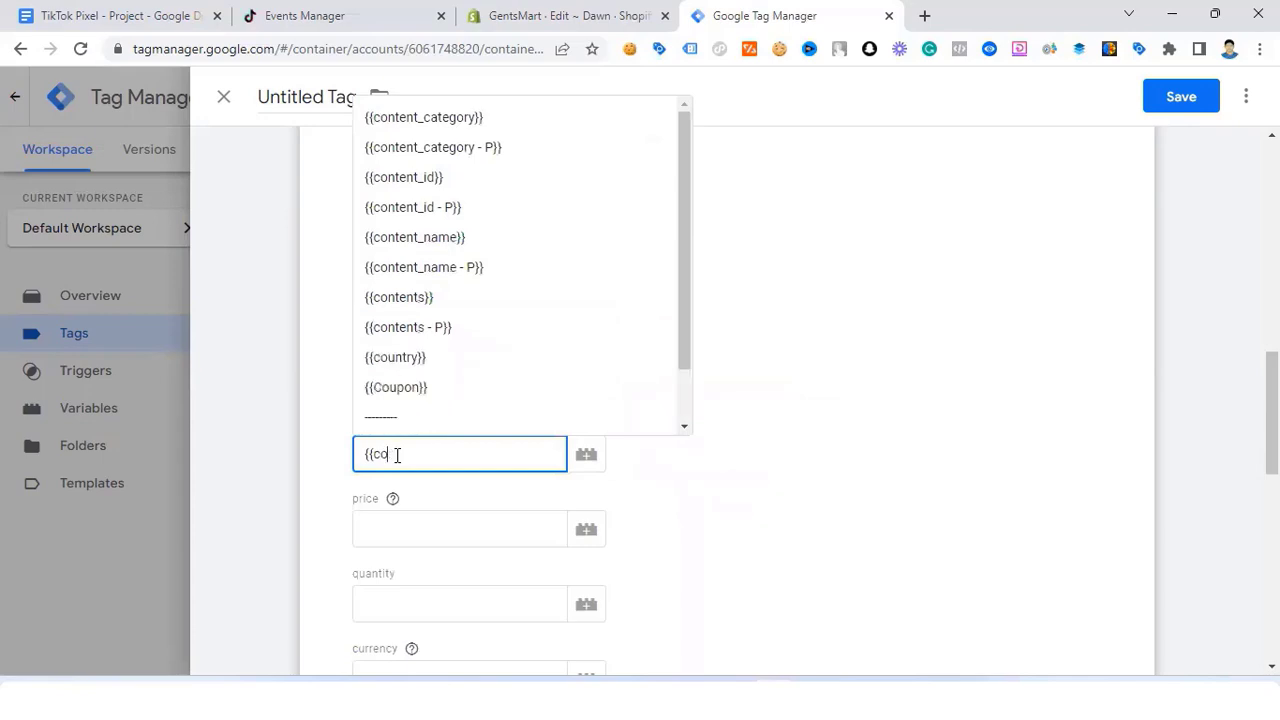
text(onte)
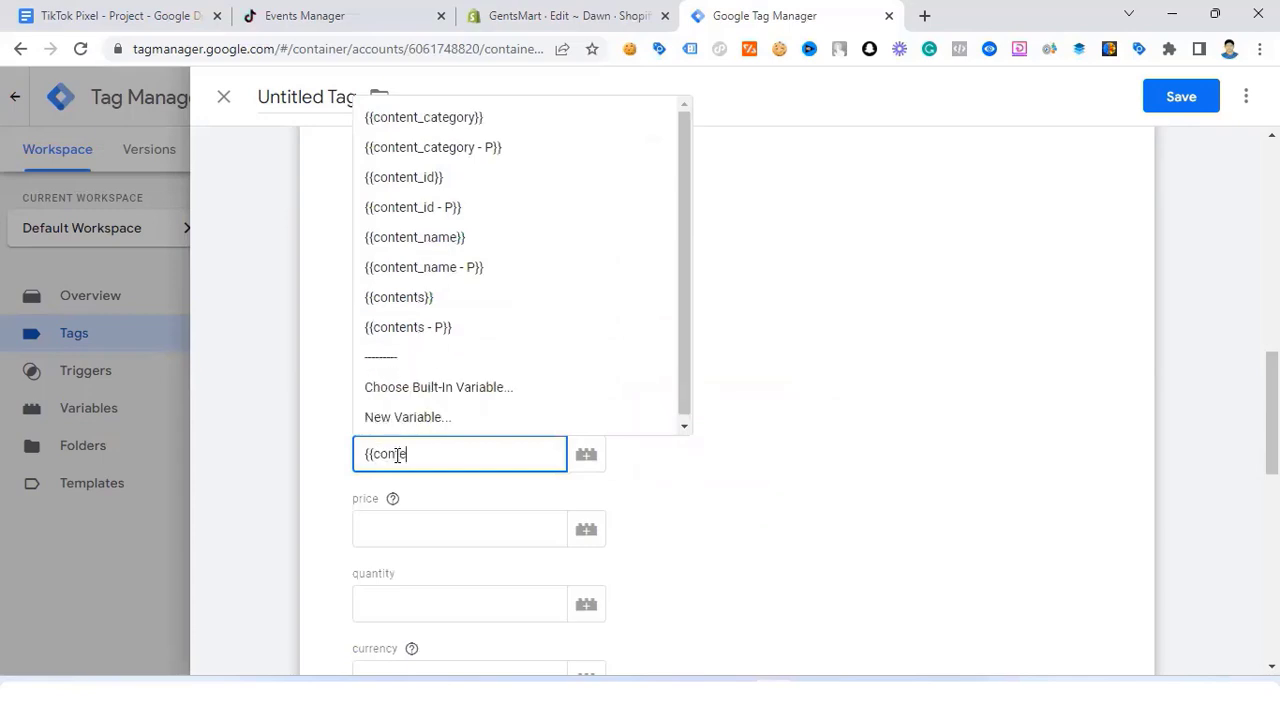
text(n)
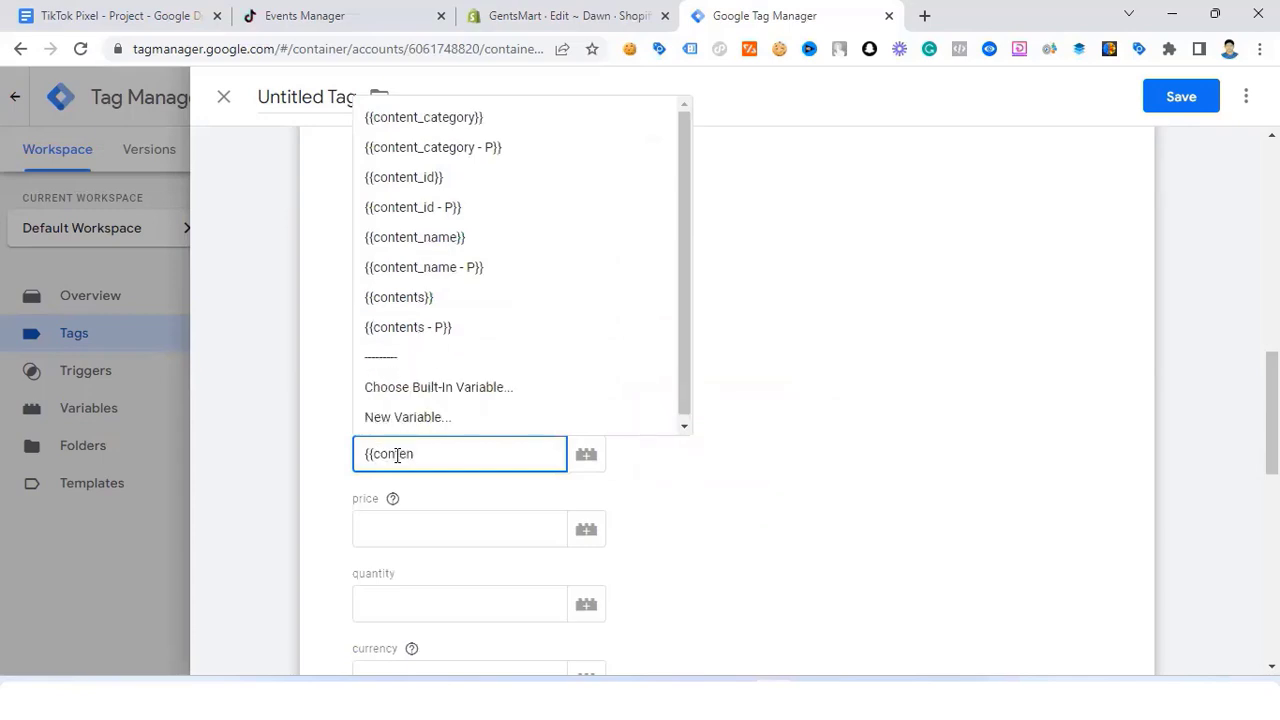
click(454, 269)
scroll(420, 420, down, 2)
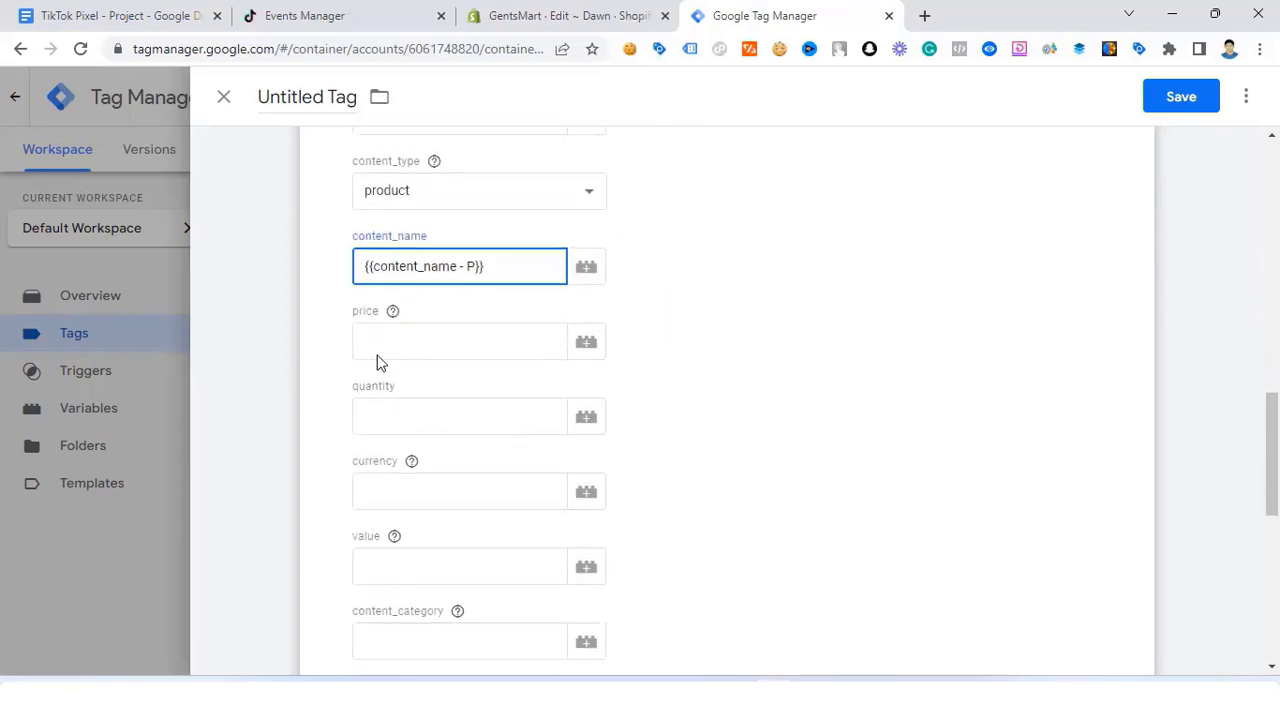
click(395, 335)
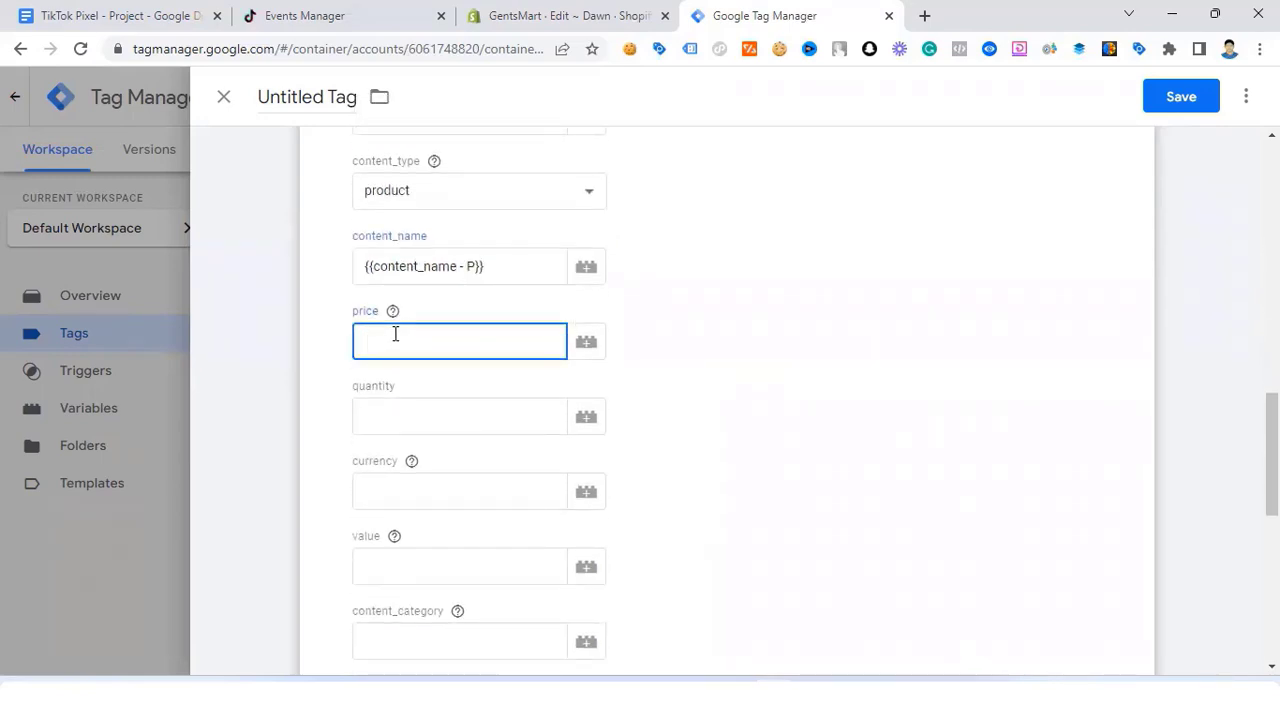
text({{)
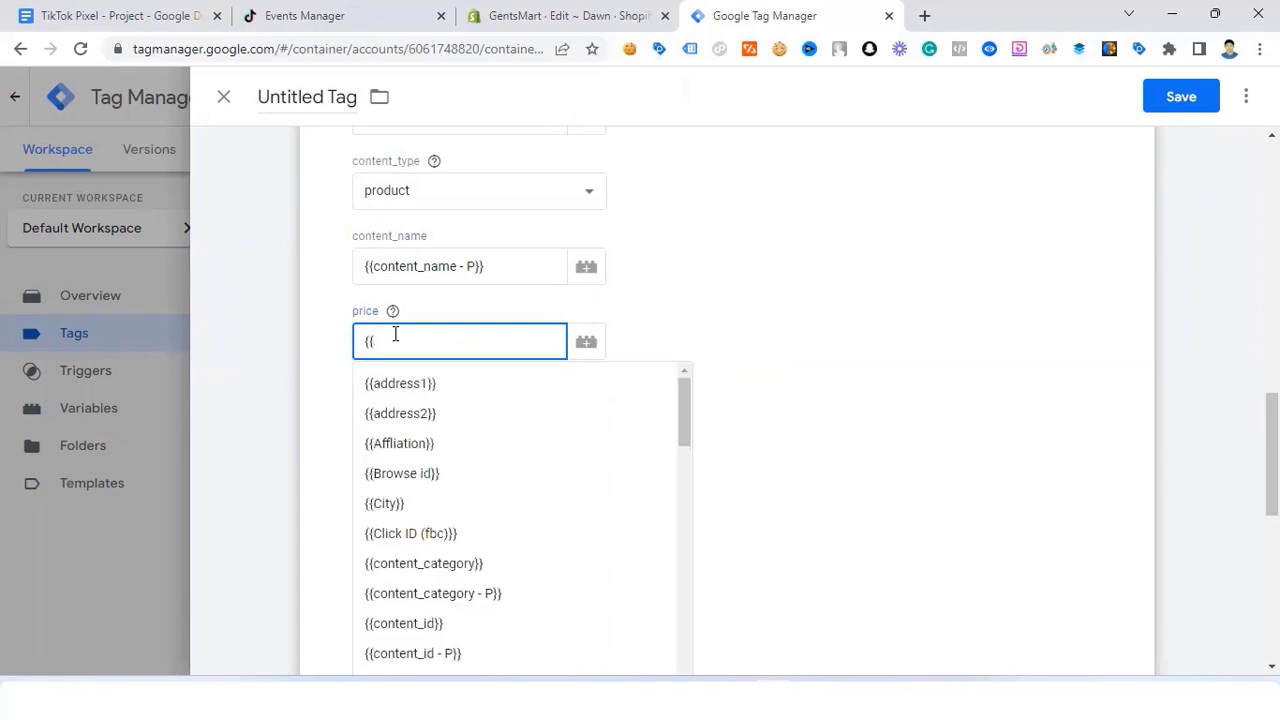
text(v)
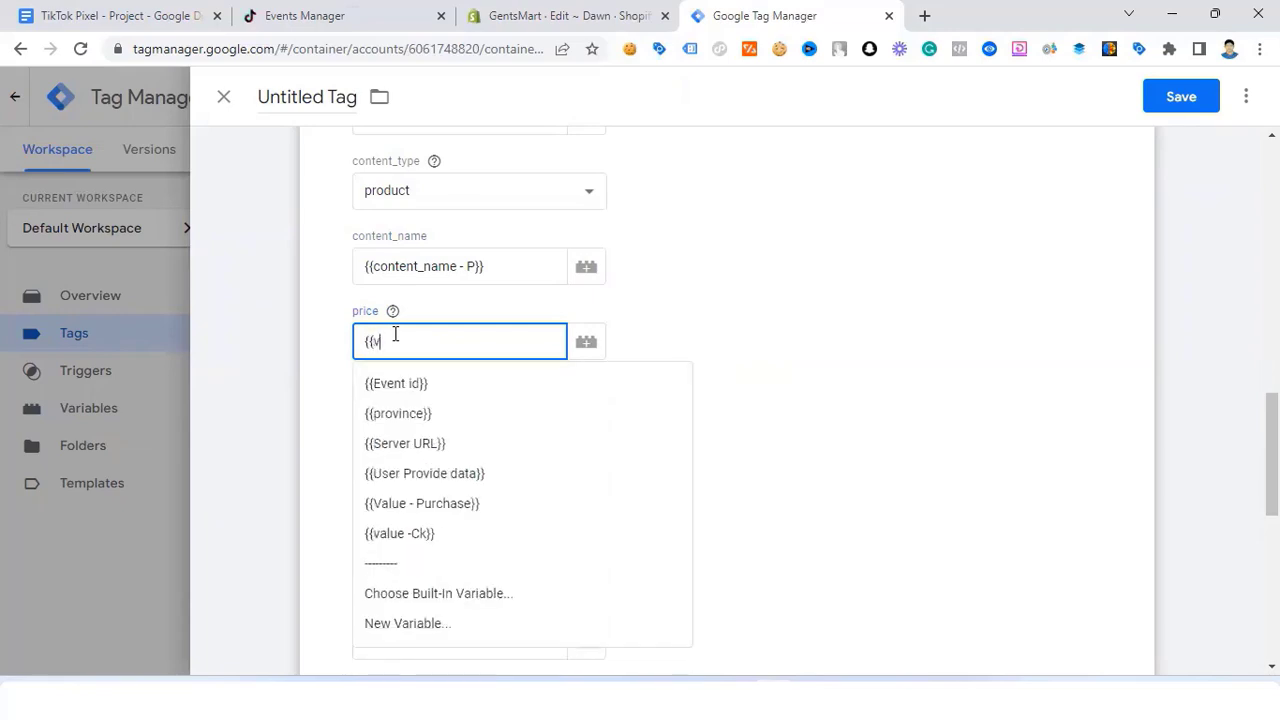
text(a)
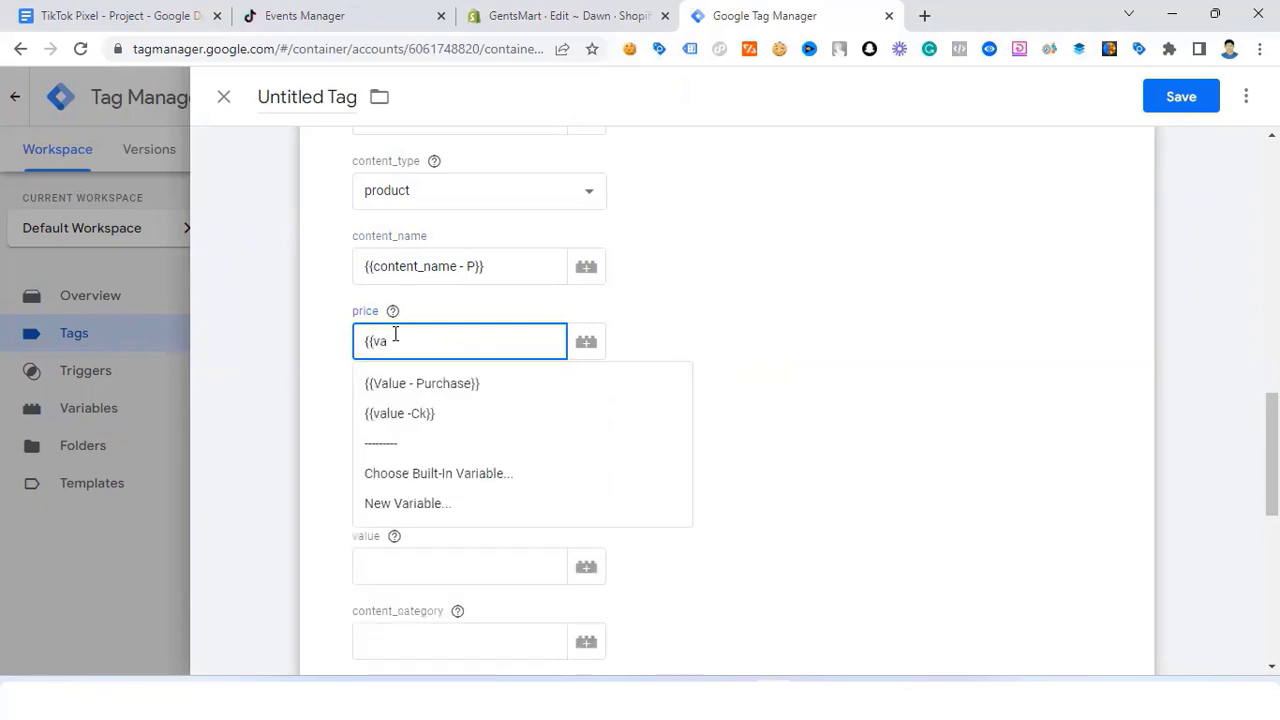
click(445, 390)
Step: Set quantity to {{quantity}}, currency to {{currency}} and value to {{Value - Purchase}}
click(418, 414)
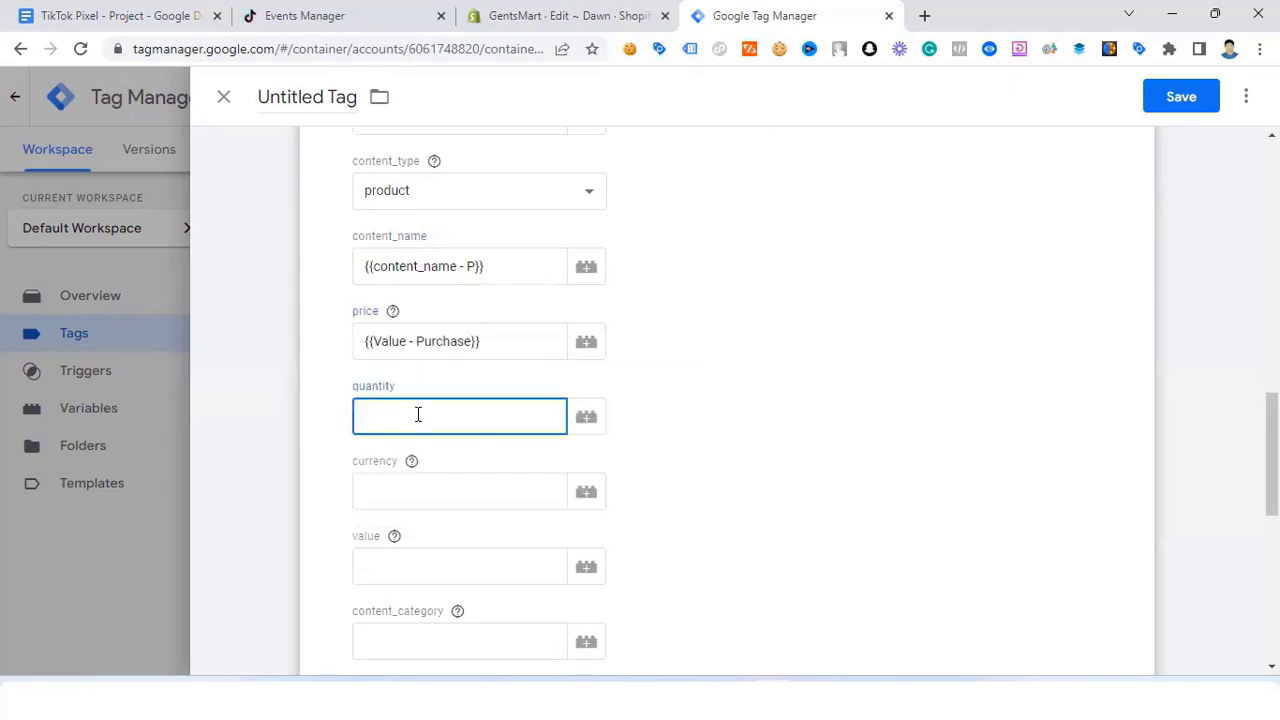
text({{)
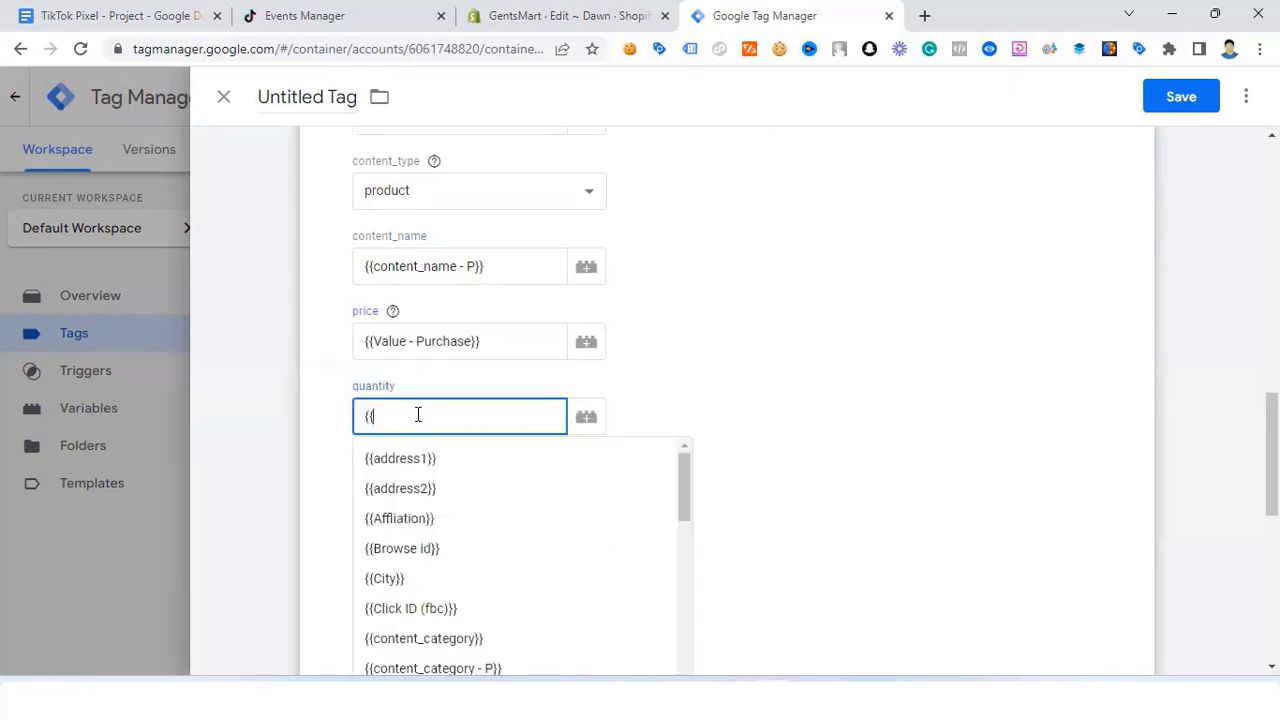
text(qu)
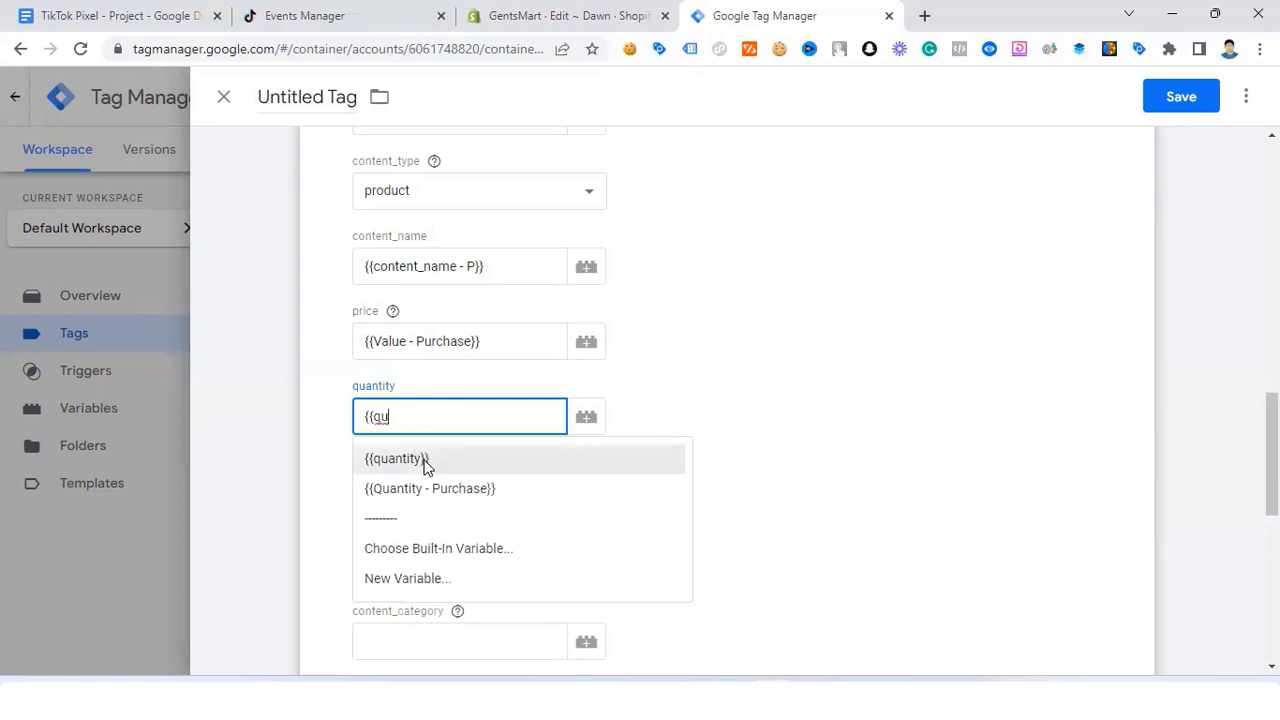
click(423, 459)
click(400, 494)
text({{)
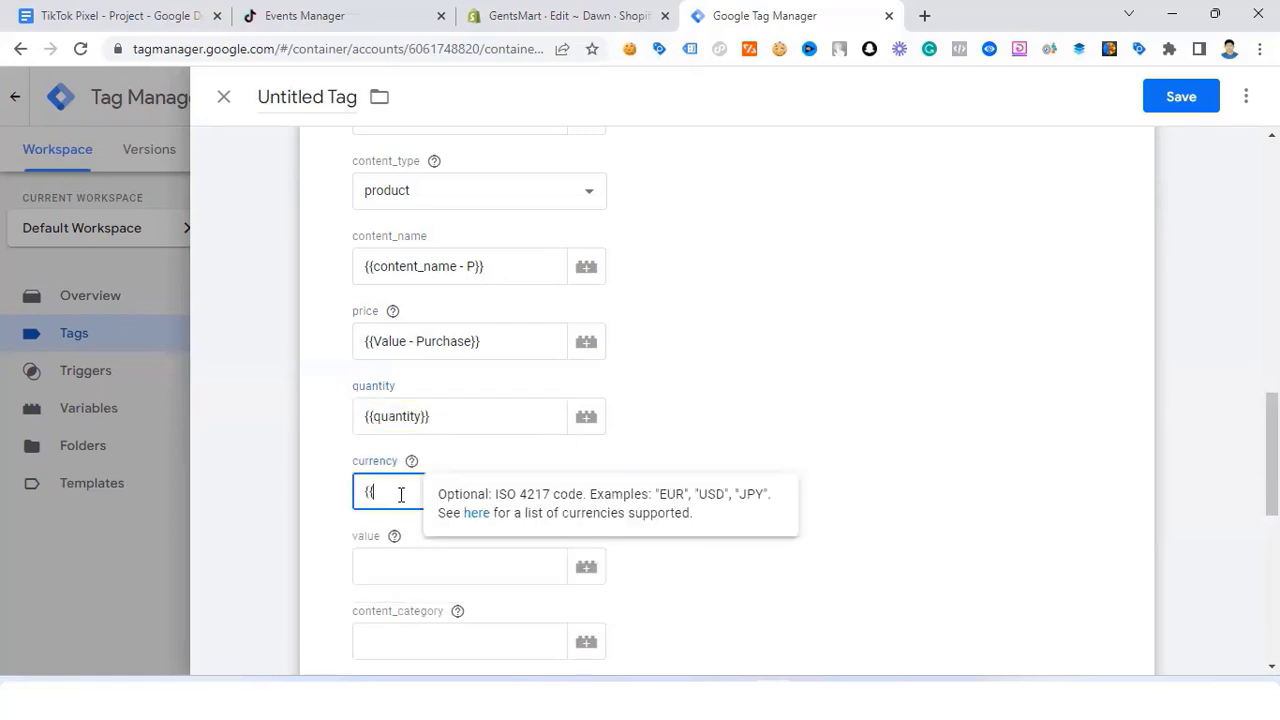
text(cu)
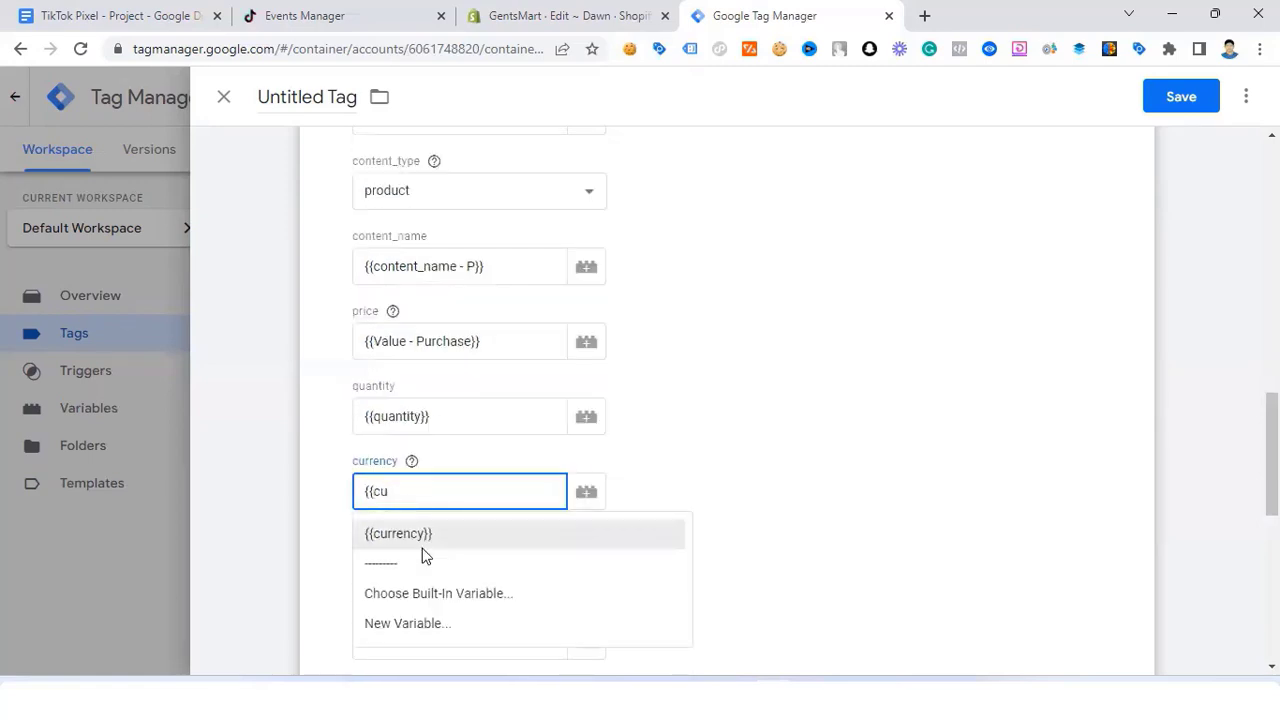
click(423, 535)
scroll(429, 477, down, 1)
click(429, 467)
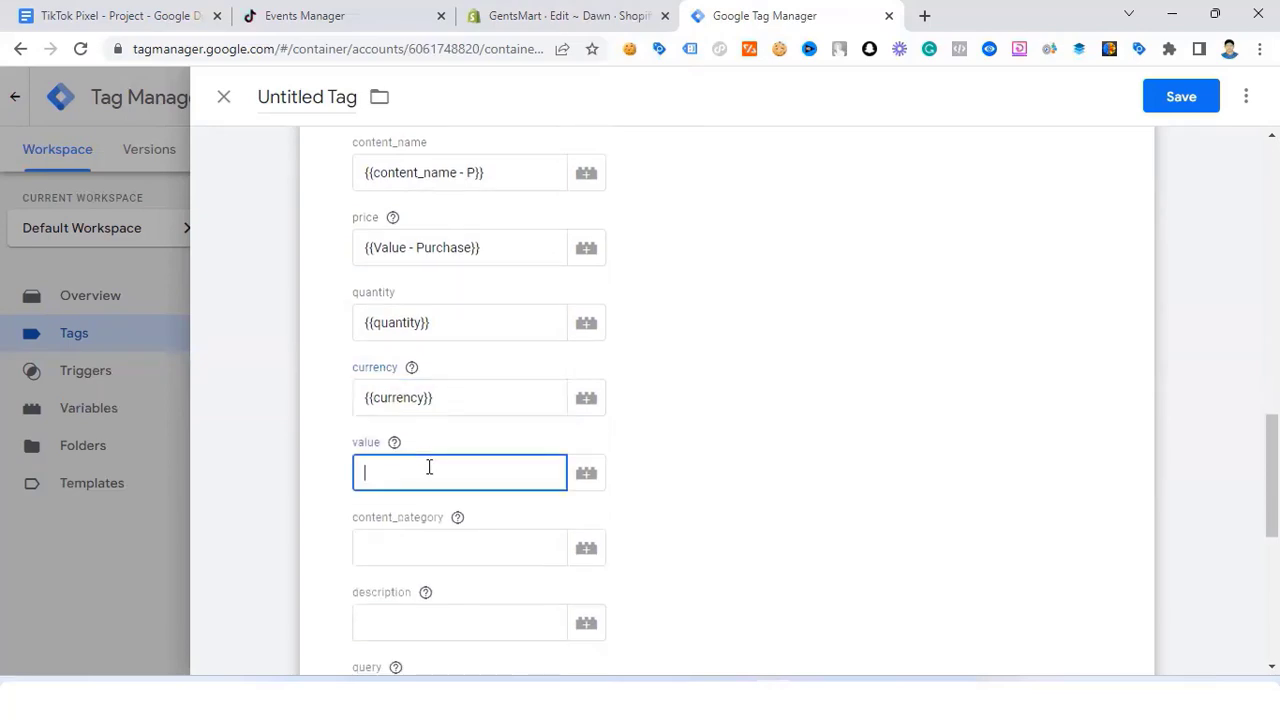
text({{val)
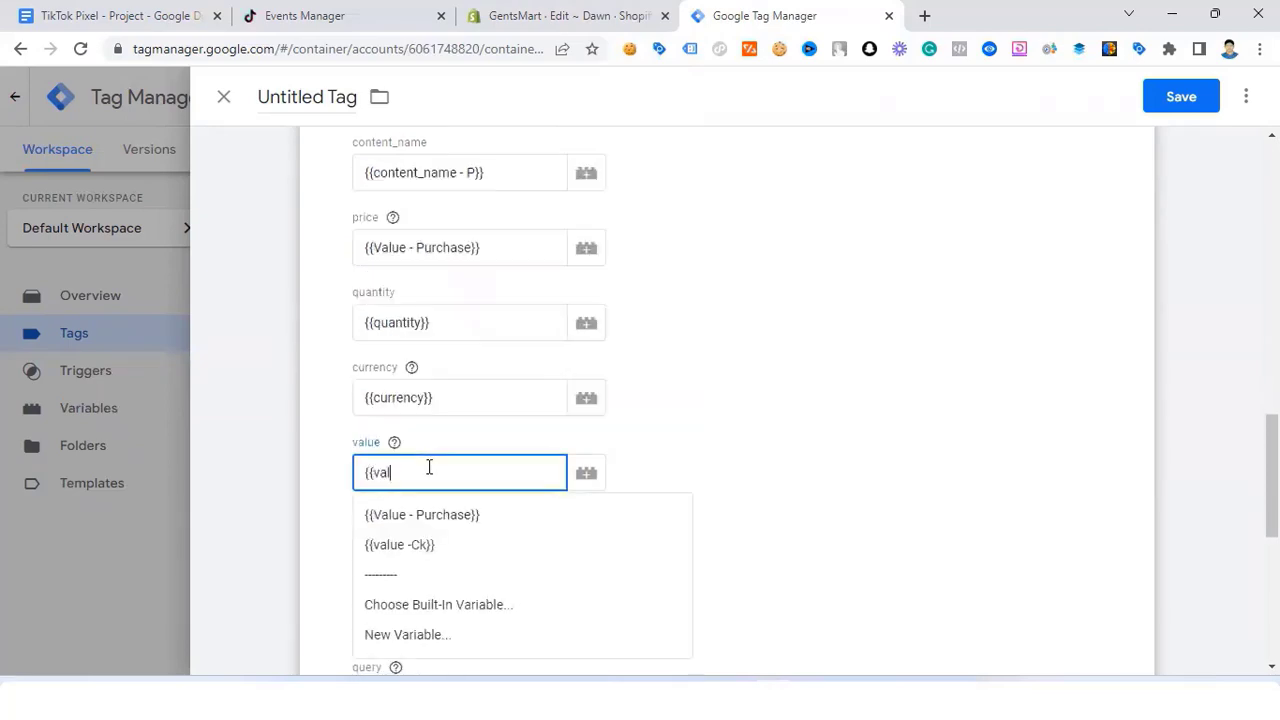
click(443, 514)
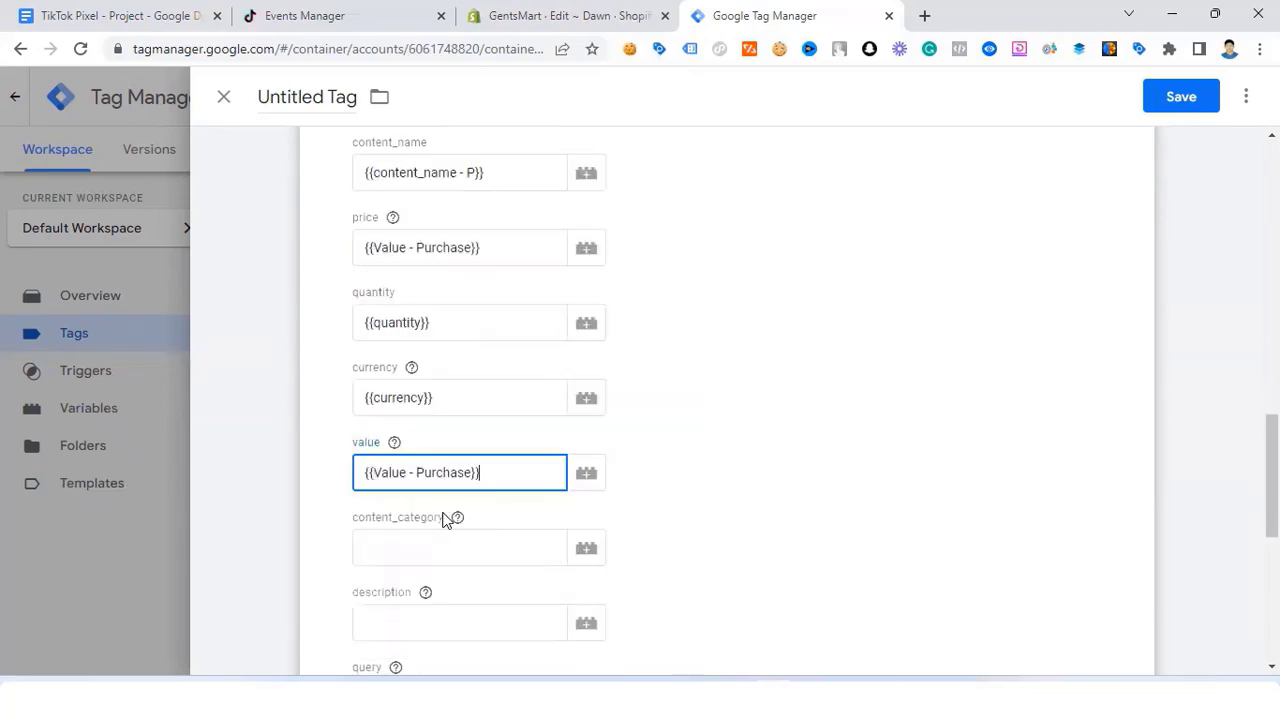
Step: Set description to {{Description}} and select the query field
scroll(445, 500, down, 1)
click(395, 529)
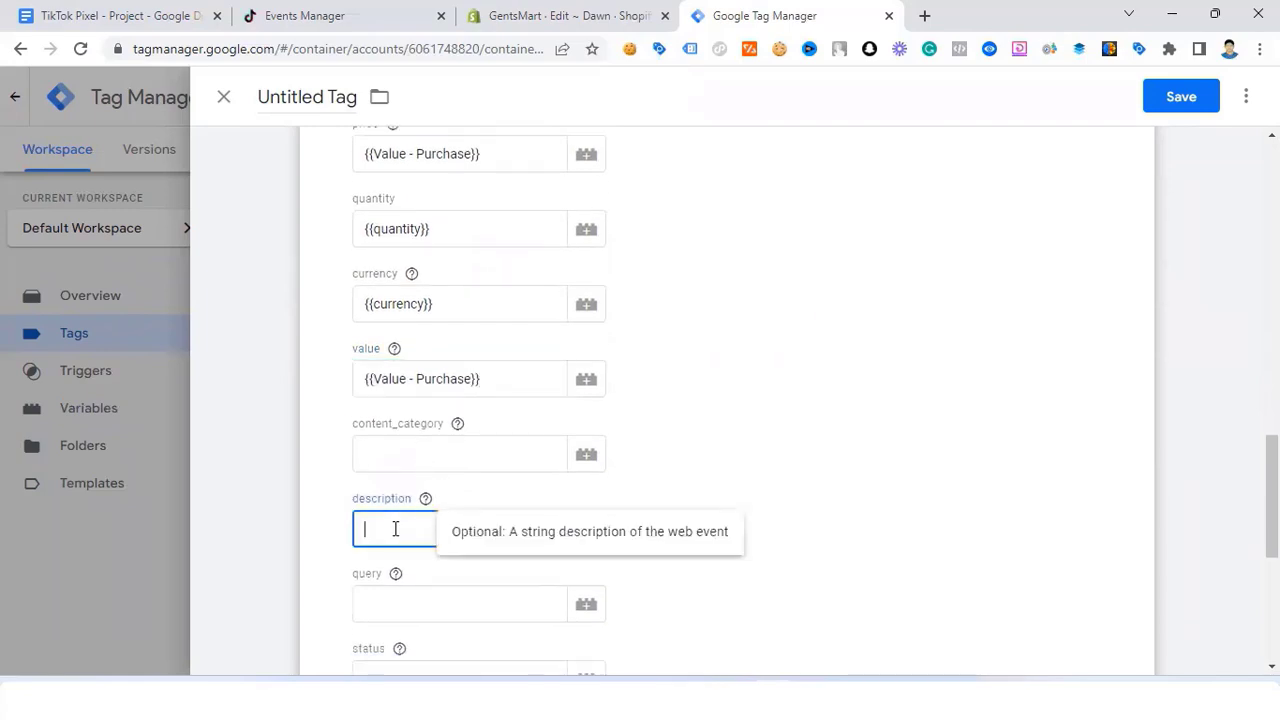
text({{des)
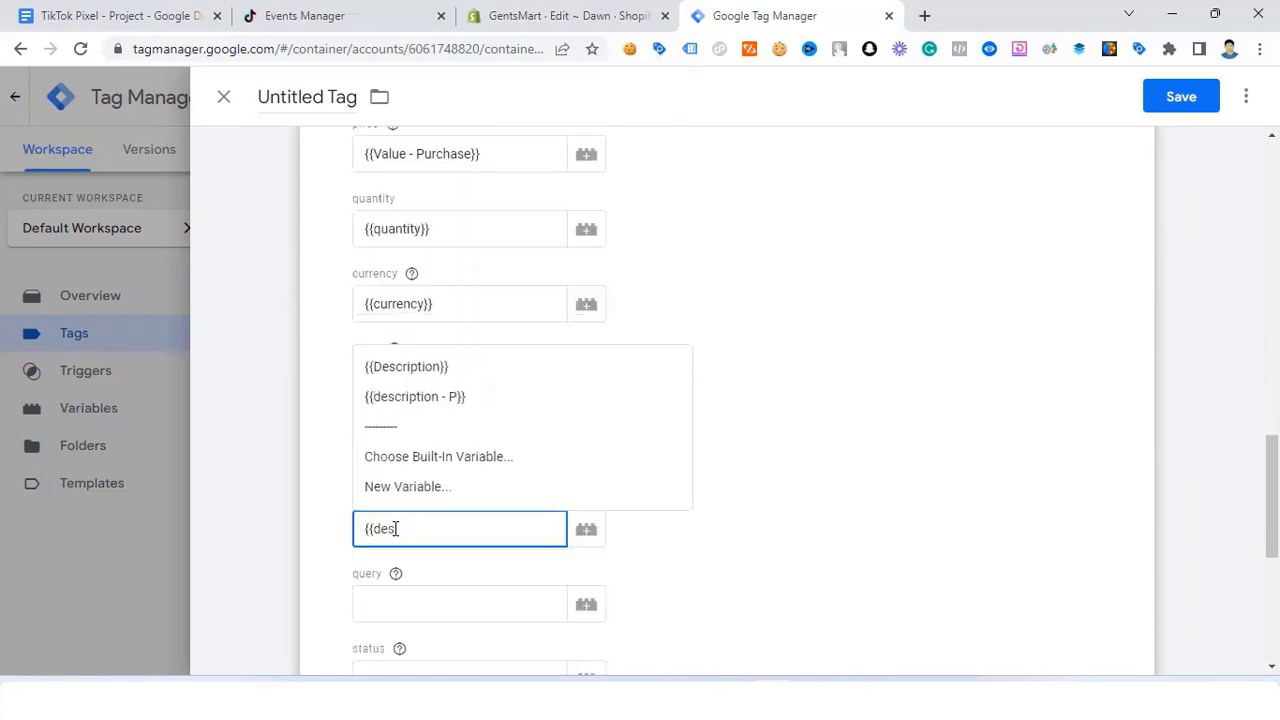
click(531, 374)
scroll(394, 486, down, 2)
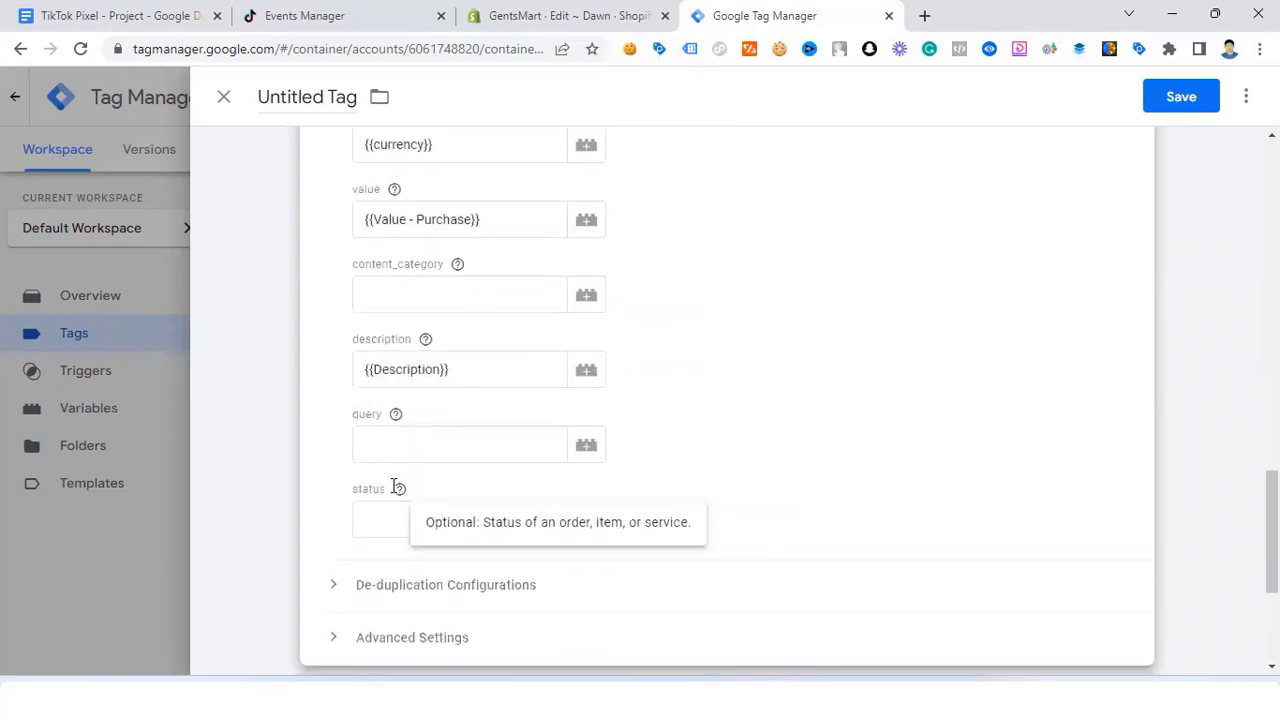
click(388, 412)
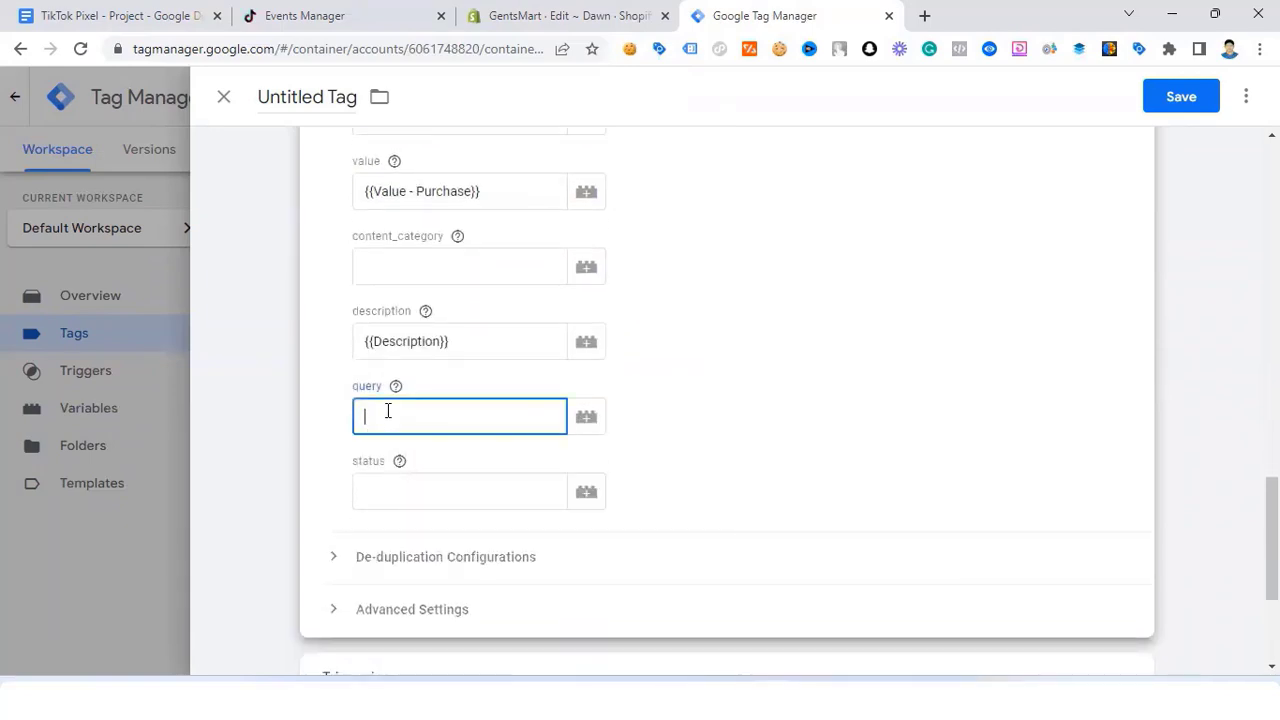
scroll(390, 405, down, 1)
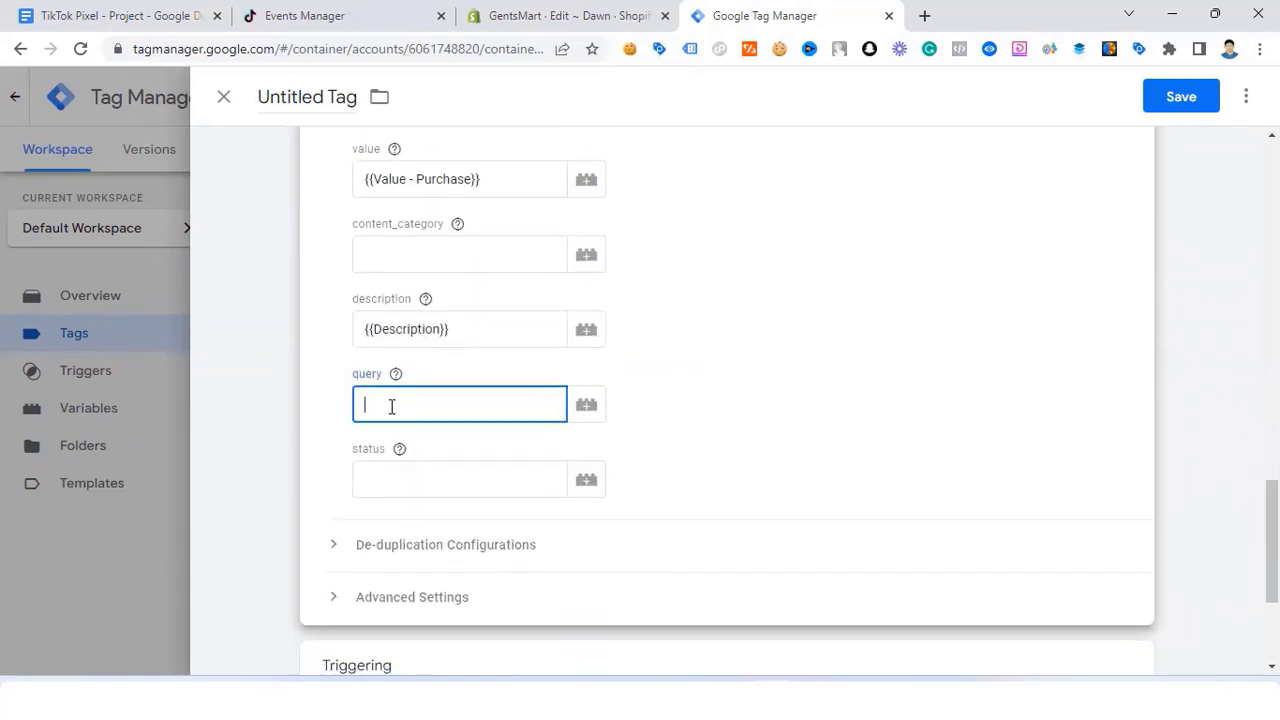
scroll(380, 403, up, 2)
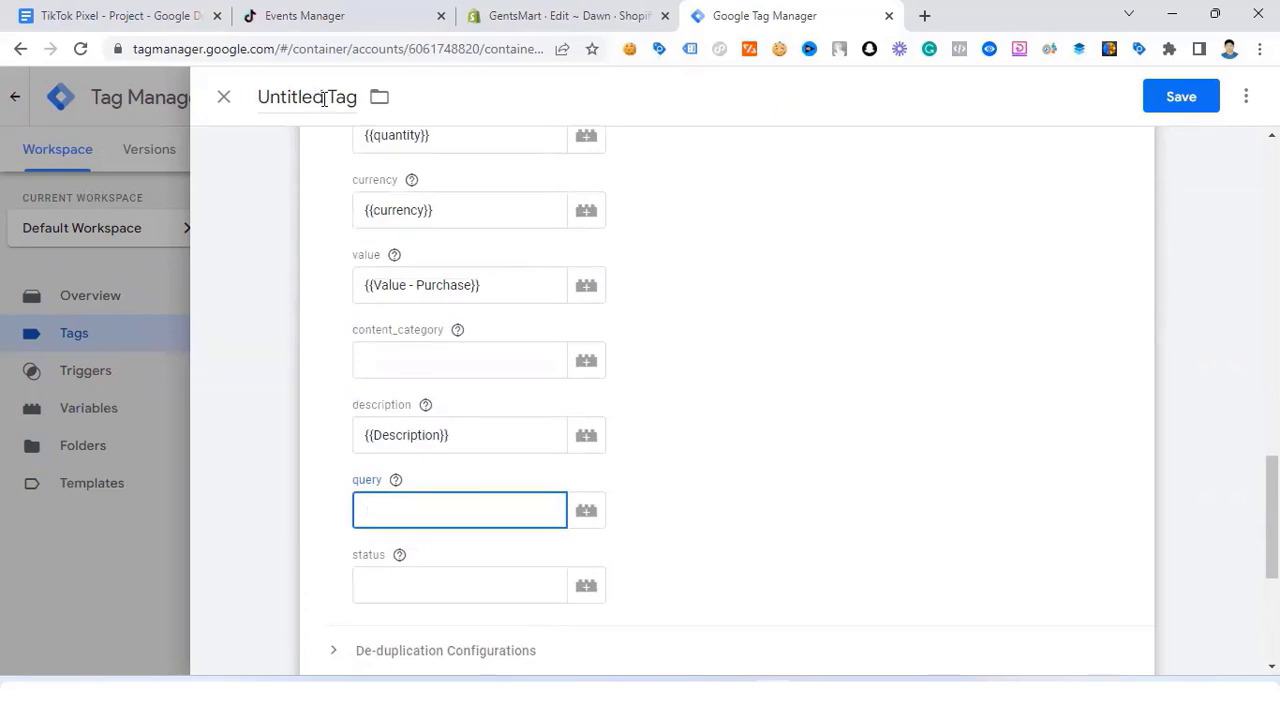
Step: Retitle the tag 'TikTok - Purchase - Tag', assign purchase - Trigger, and save it
drag(324, 96, 259, 92)
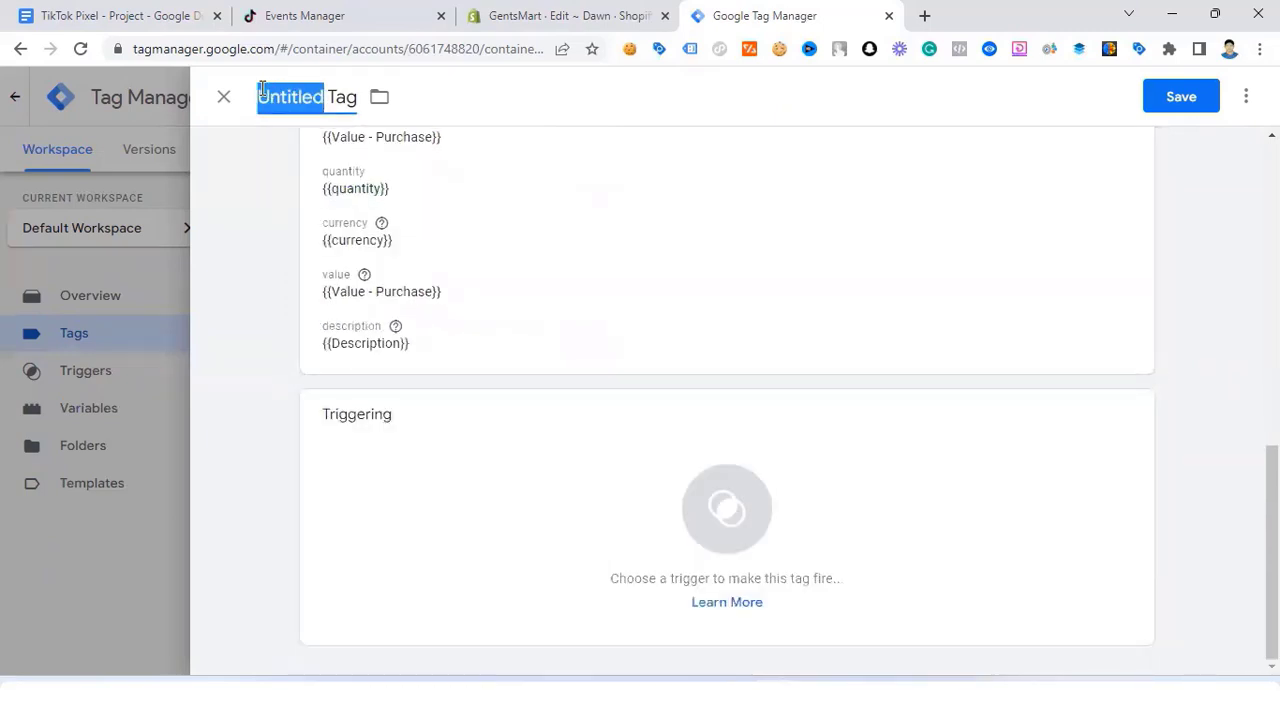
text(TikTok)
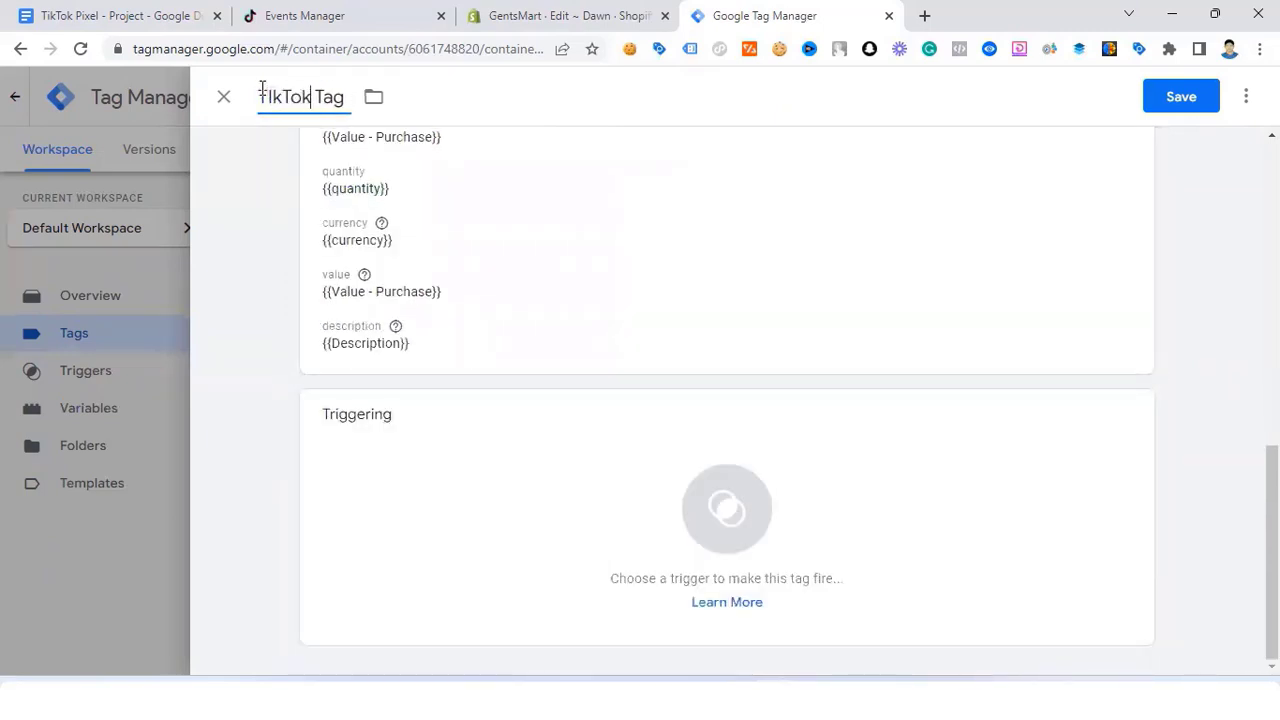
text( - )
text(Purchas)
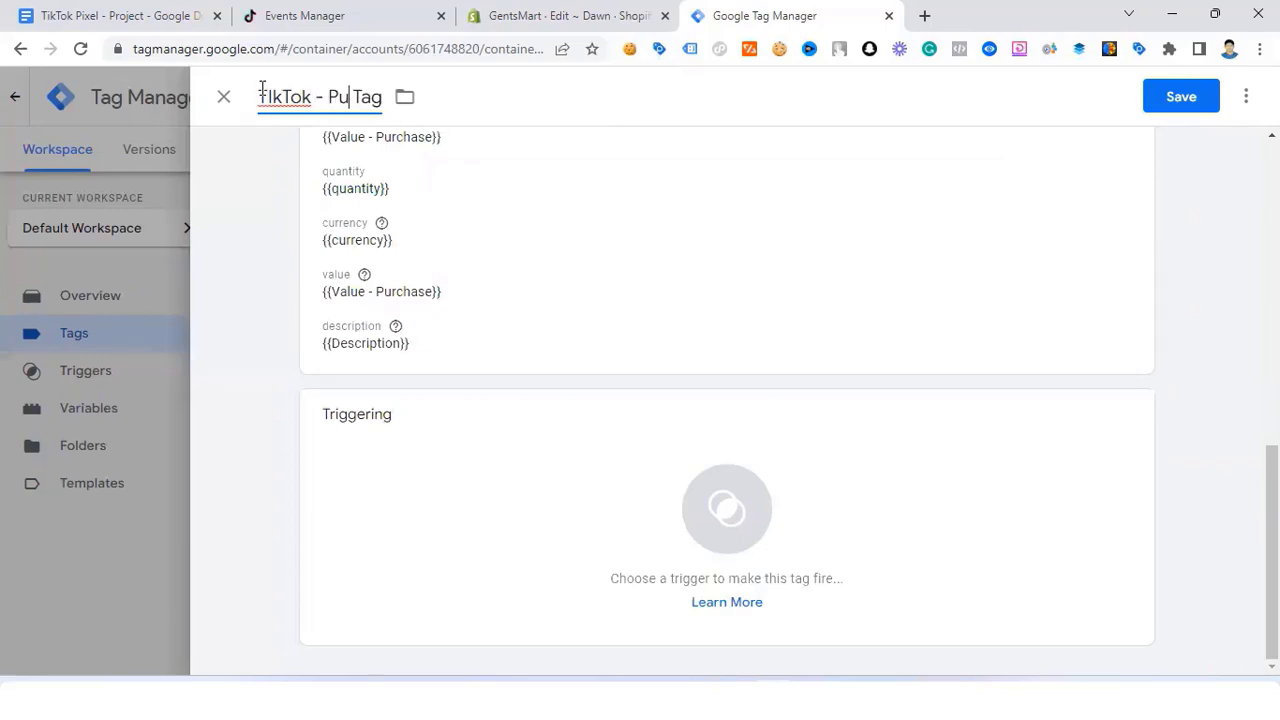
text(e -)
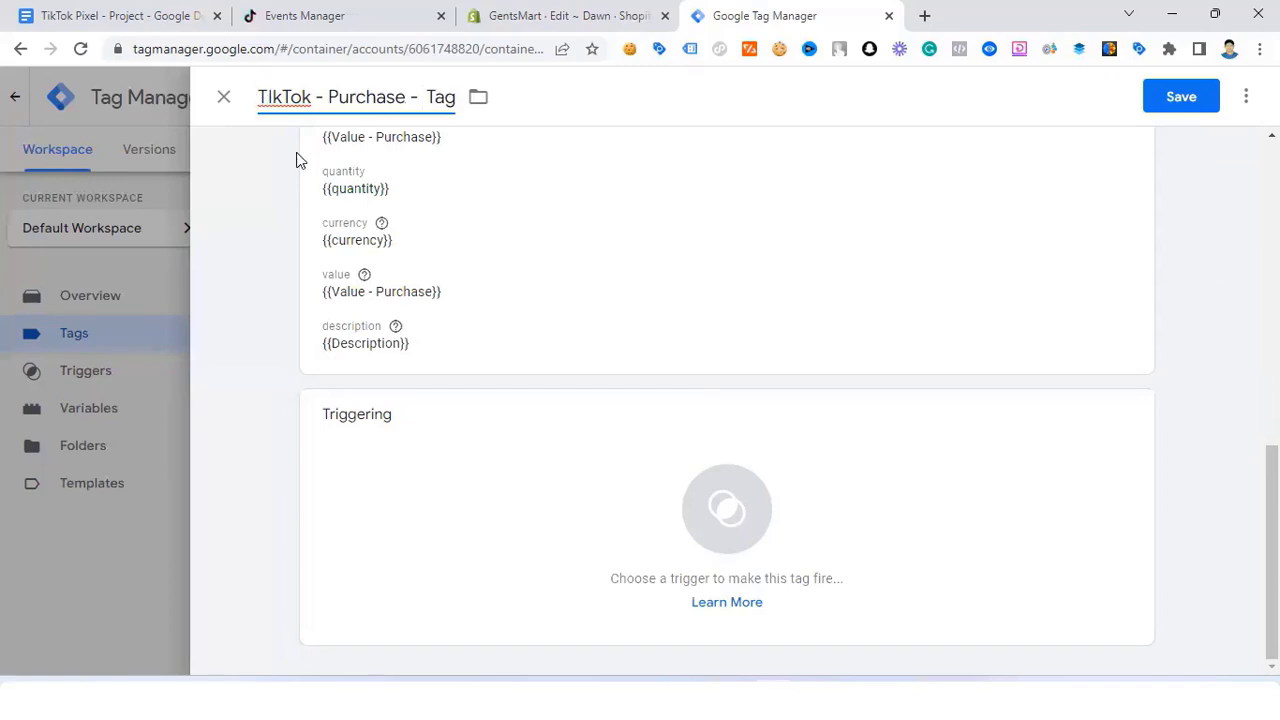
click(686, 506)
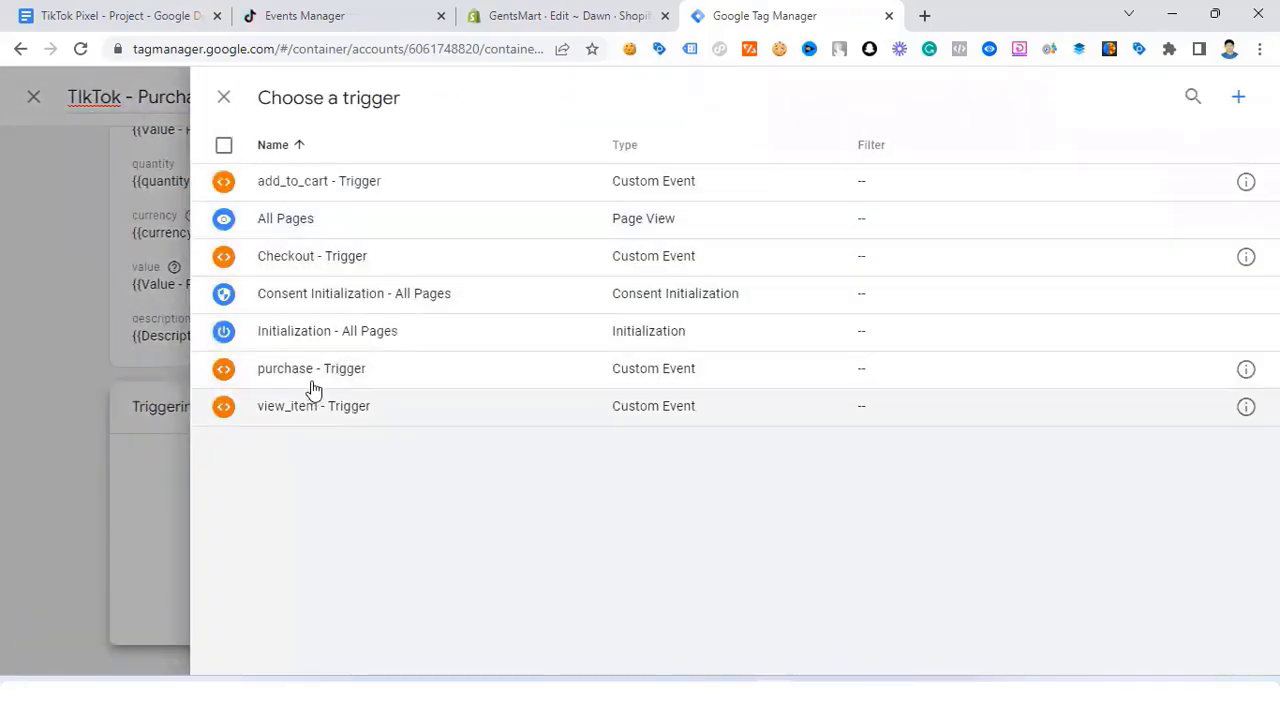
click(320, 367)
scroll(517, 277, up, 4)
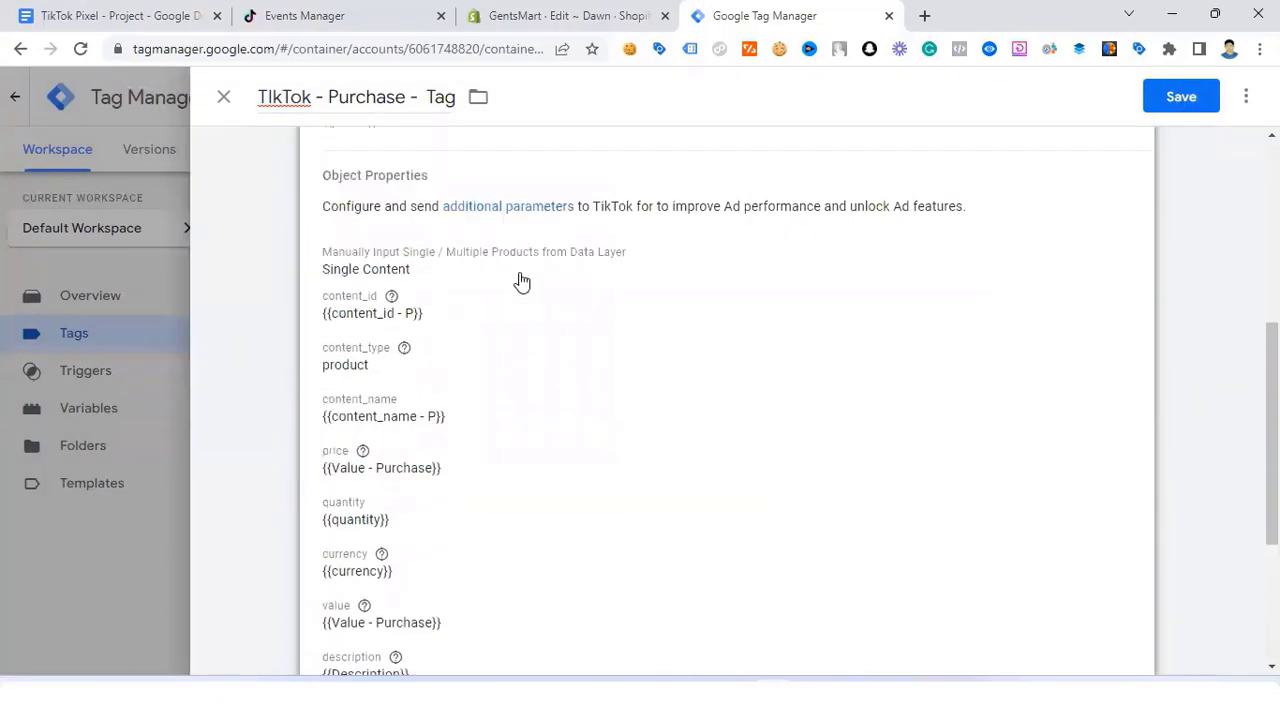
click(1188, 108)
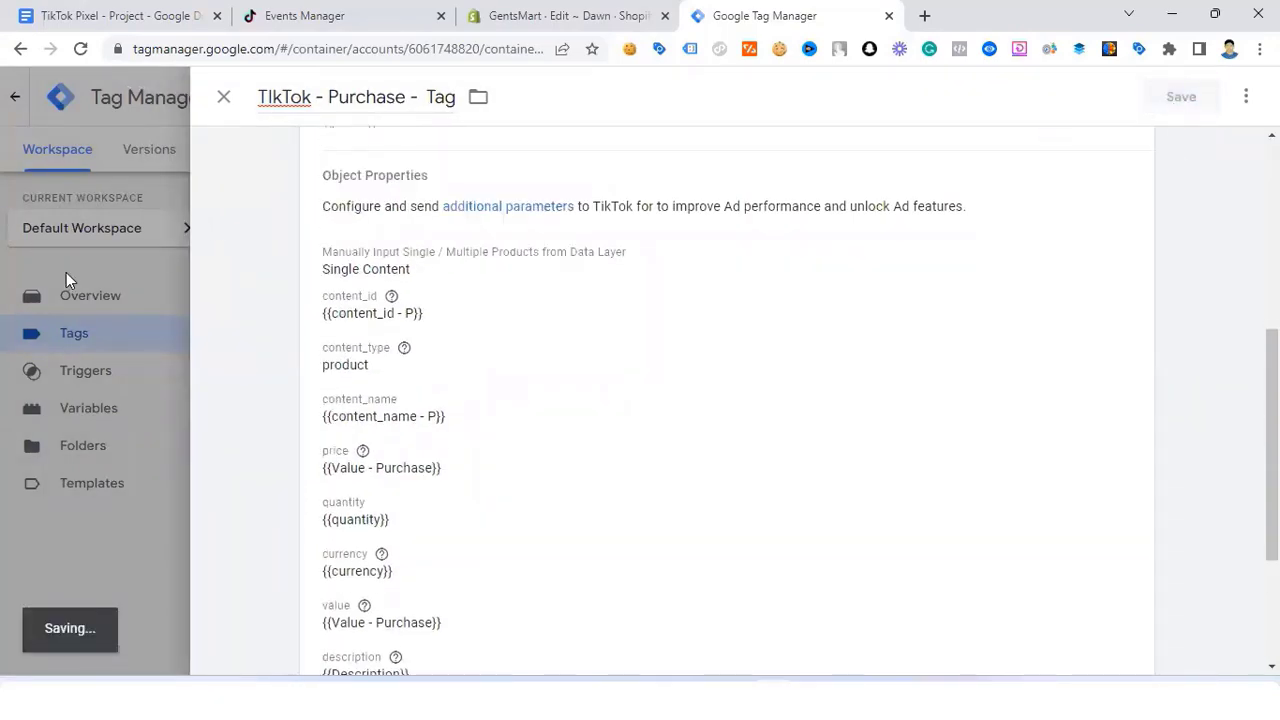
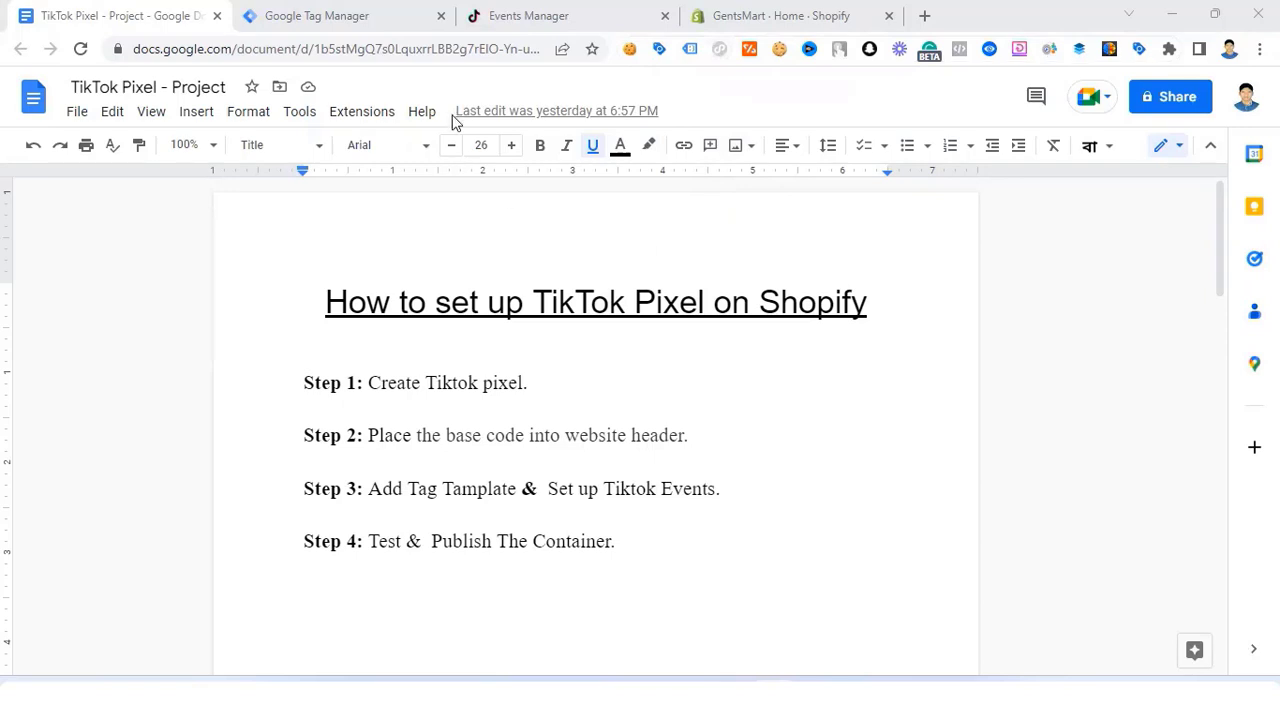
Step: Switch to the Google Tag Manager tab listing the four TikTok Pixel tags and their triggers
click(333, 20)
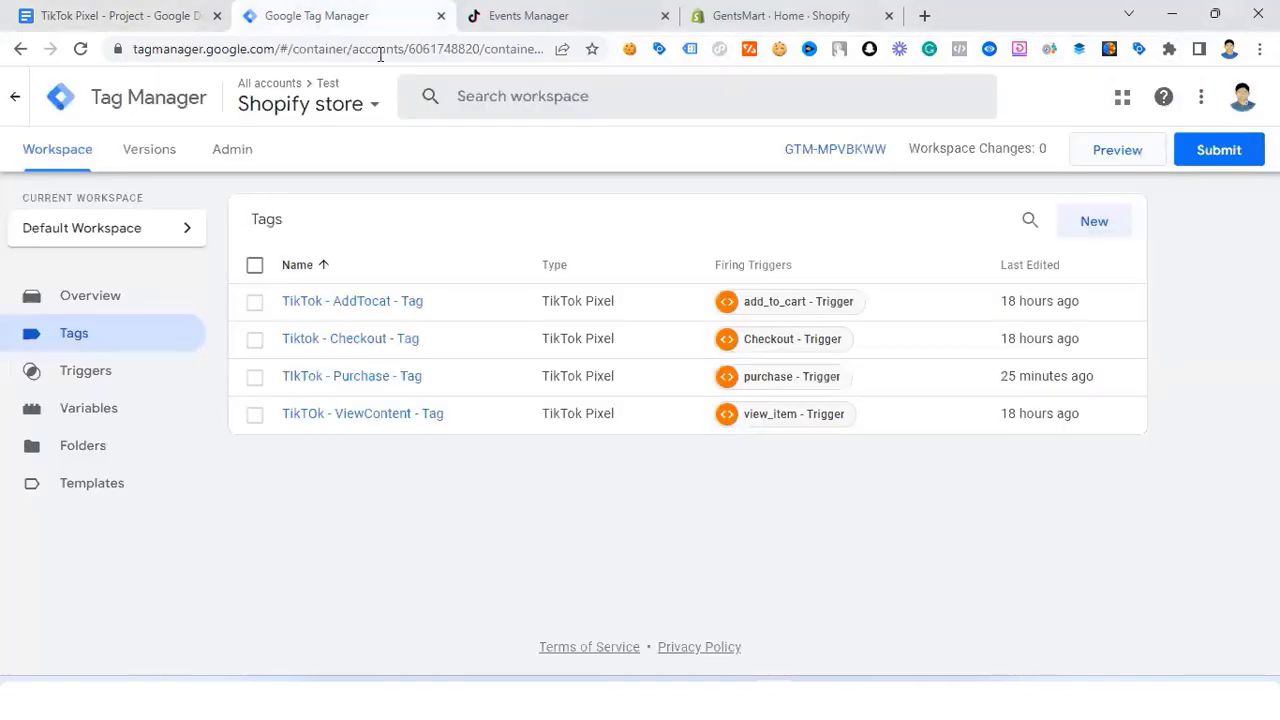
Step: Start Preview and connect Tag Assistant to the GentsMart store URL
click(1110, 162)
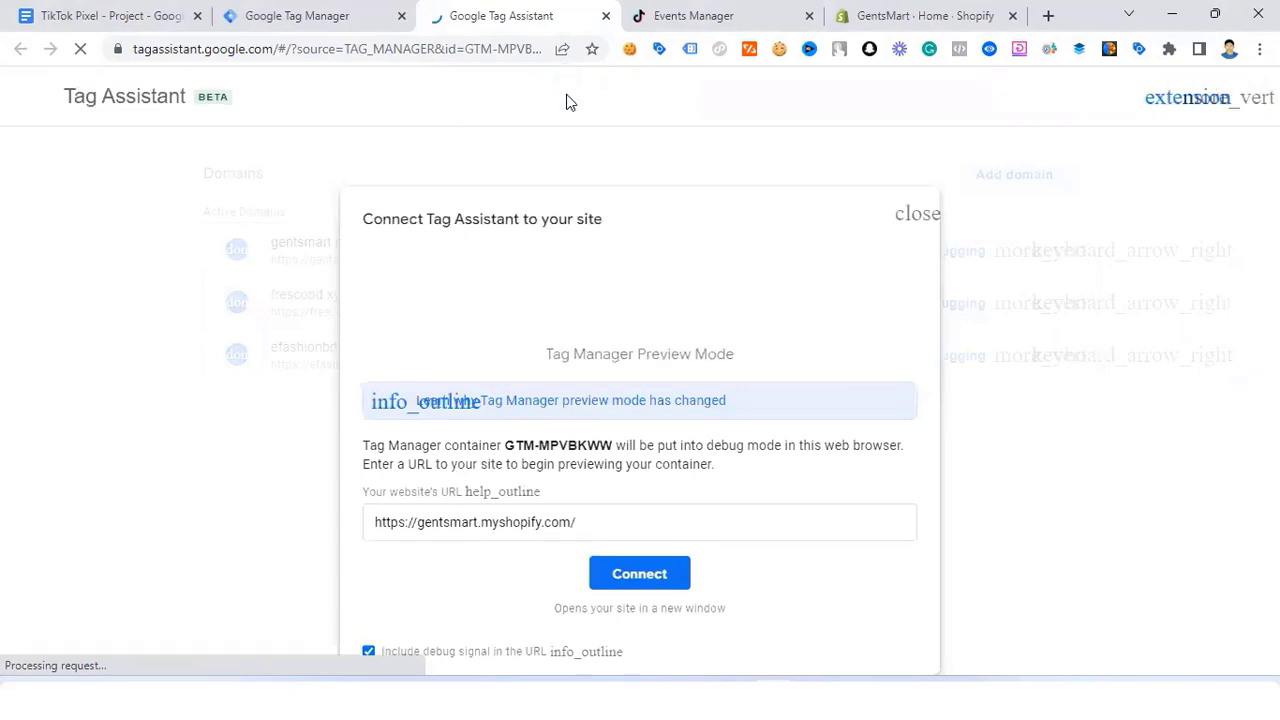
click(643, 574)
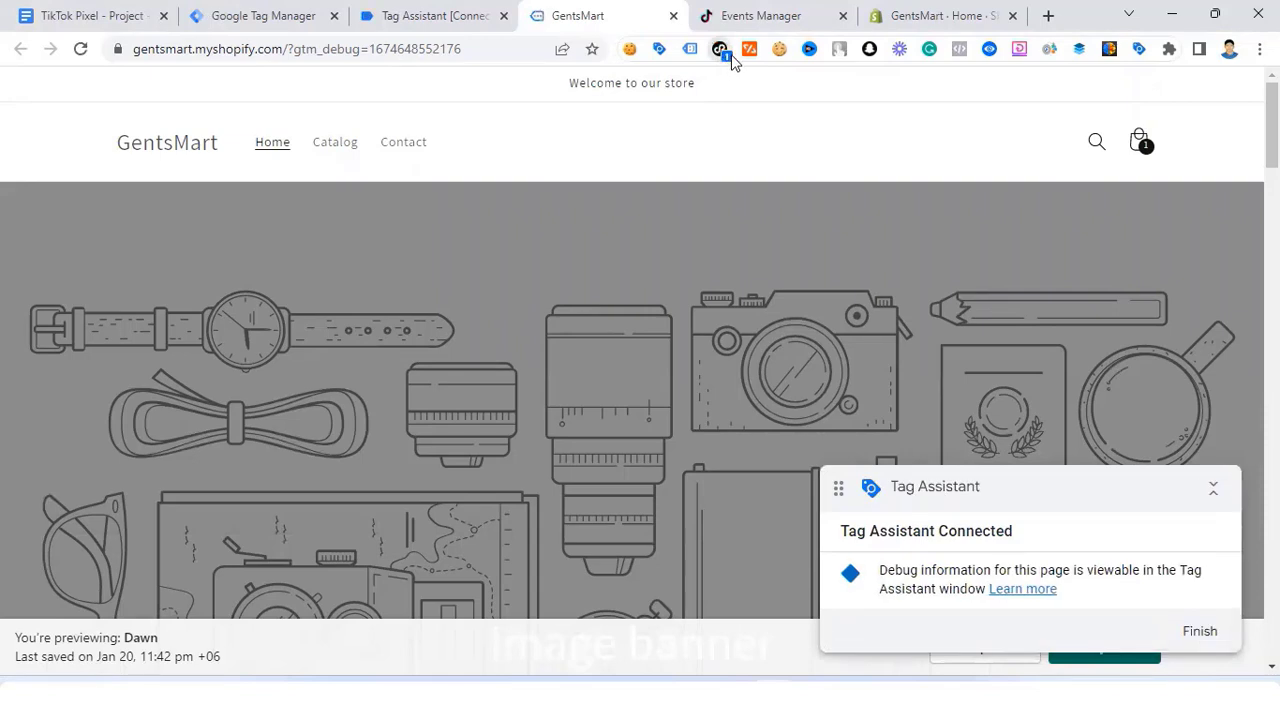
Step: Check in TikTok Pixel Helper that the Page View event fired on the store page
click(724, 58)
click(480, 252)
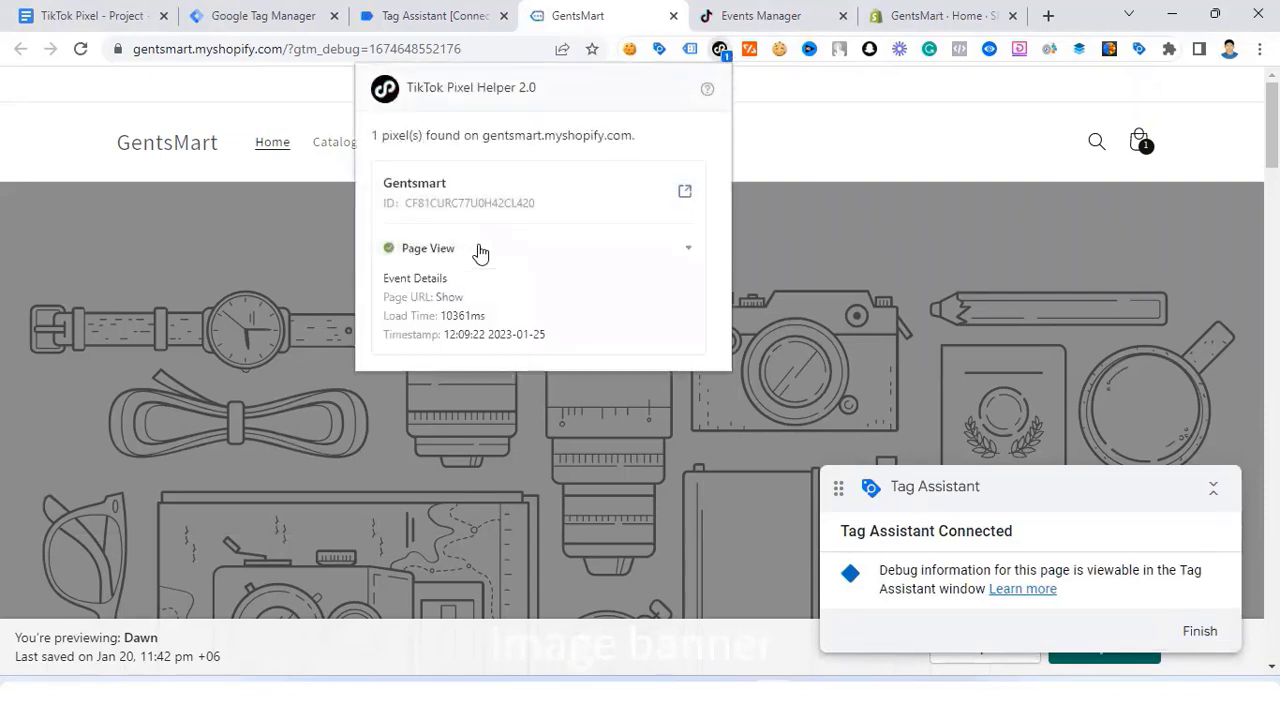
click(478, 251)
click(808, 122)
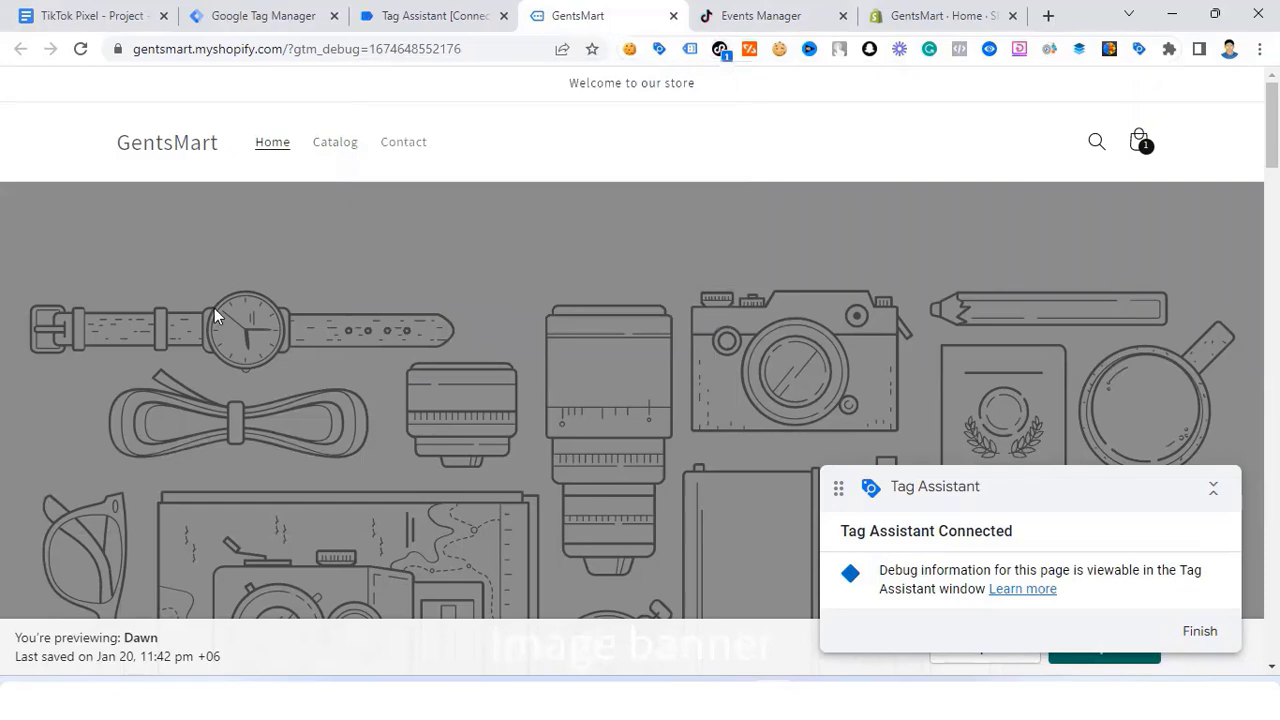
scroll(214, 308, down, 10)
scroll(218, 266, up, 1)
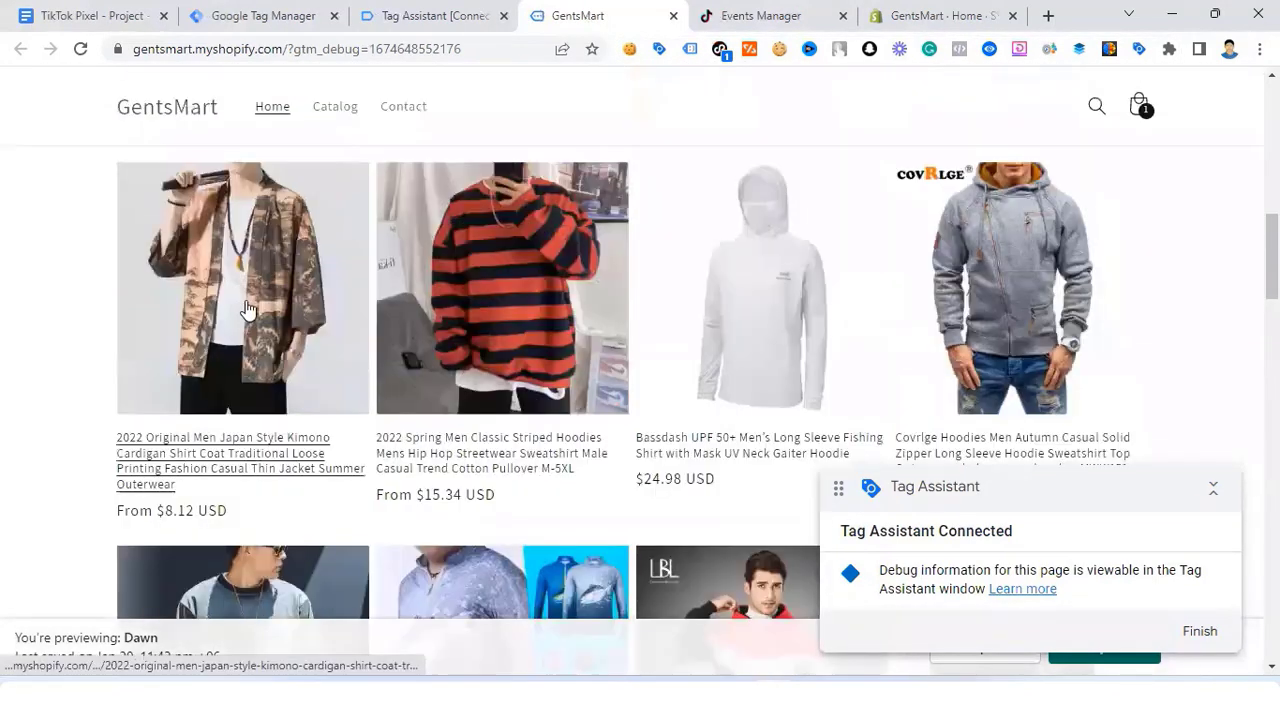
Step: Open the kimono cardigan page and verify View Content fired with price 8.12 USD, content_type Product
click(248, 308)
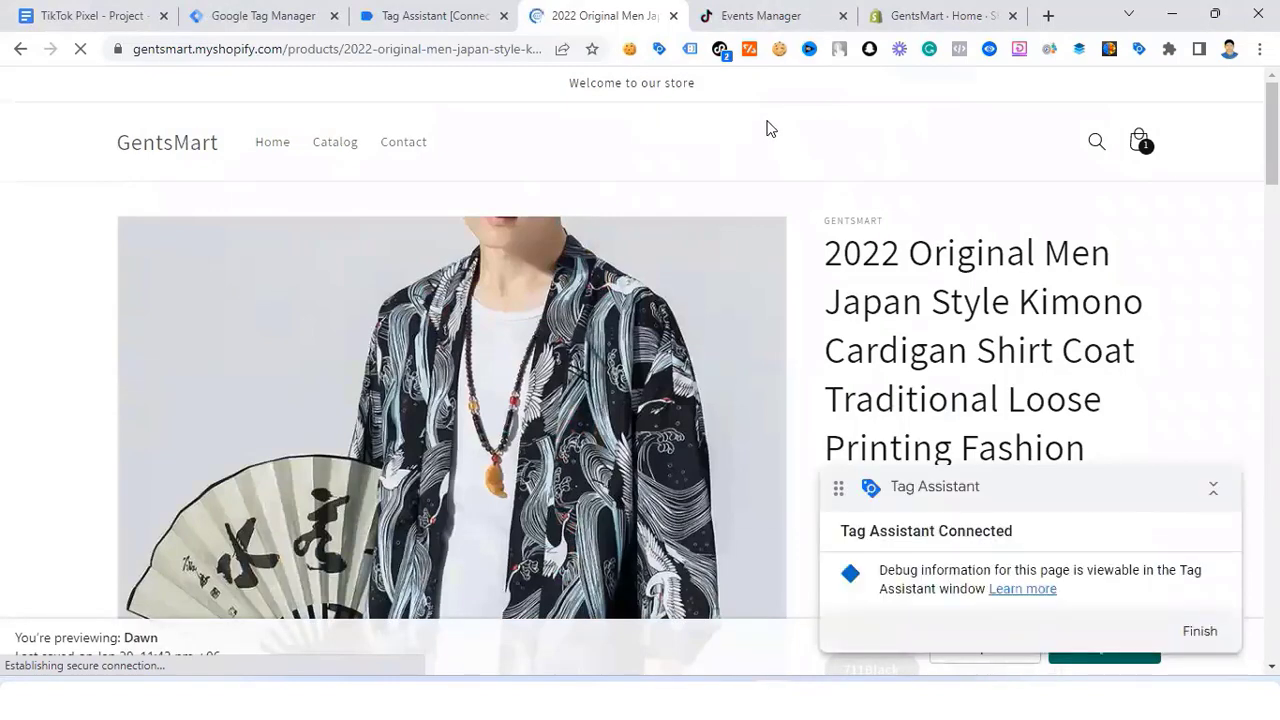
click(720, 50)
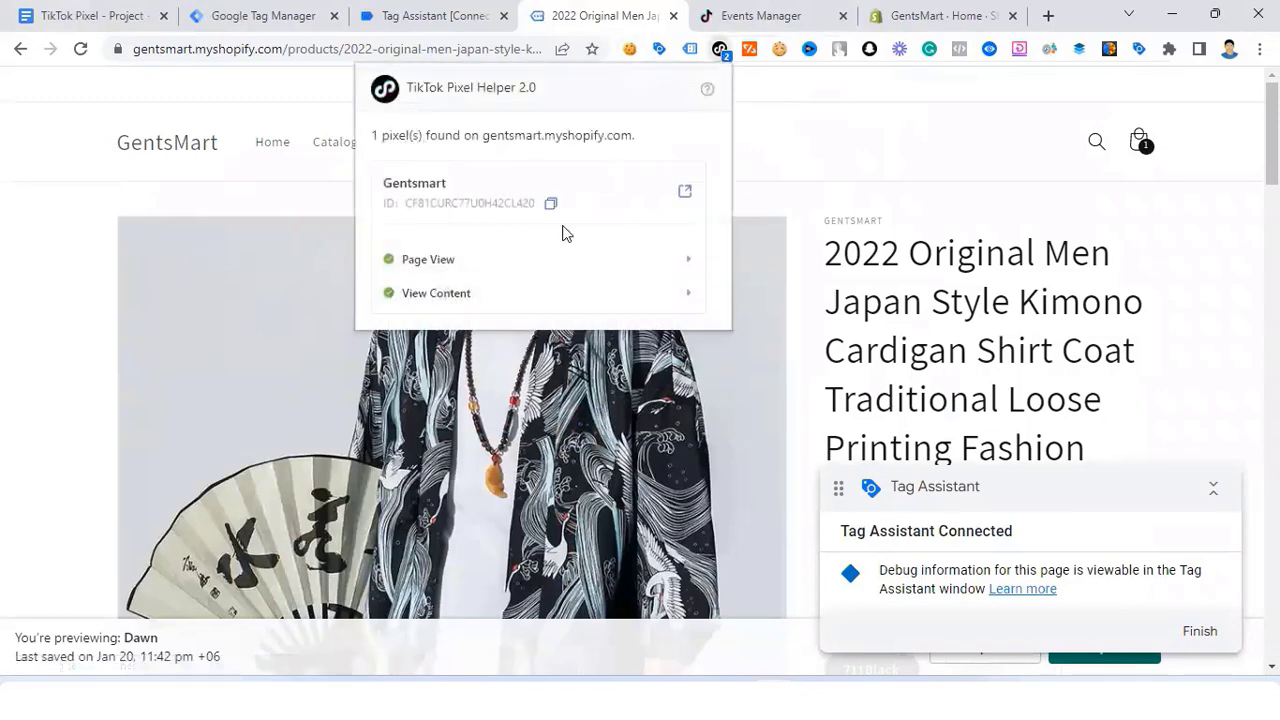
click(481, 296)
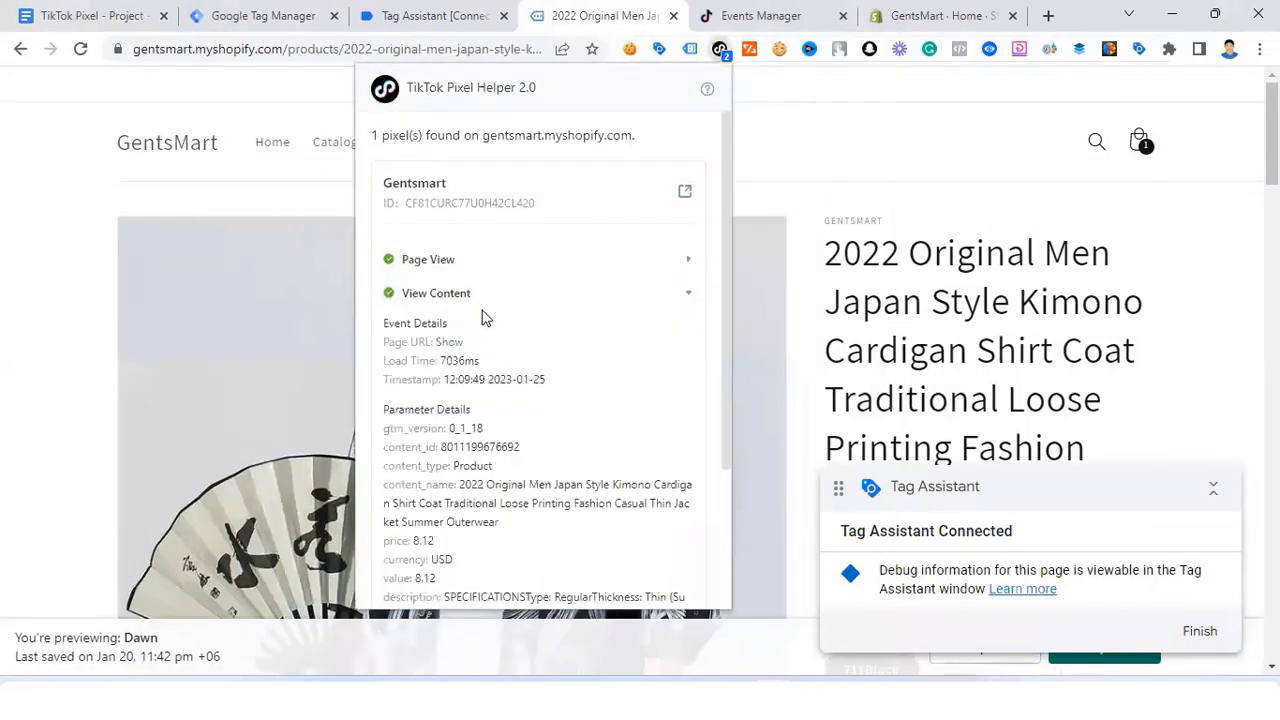
scroll(481, 316, down, 2)
scroll(478, 315, up, 1)
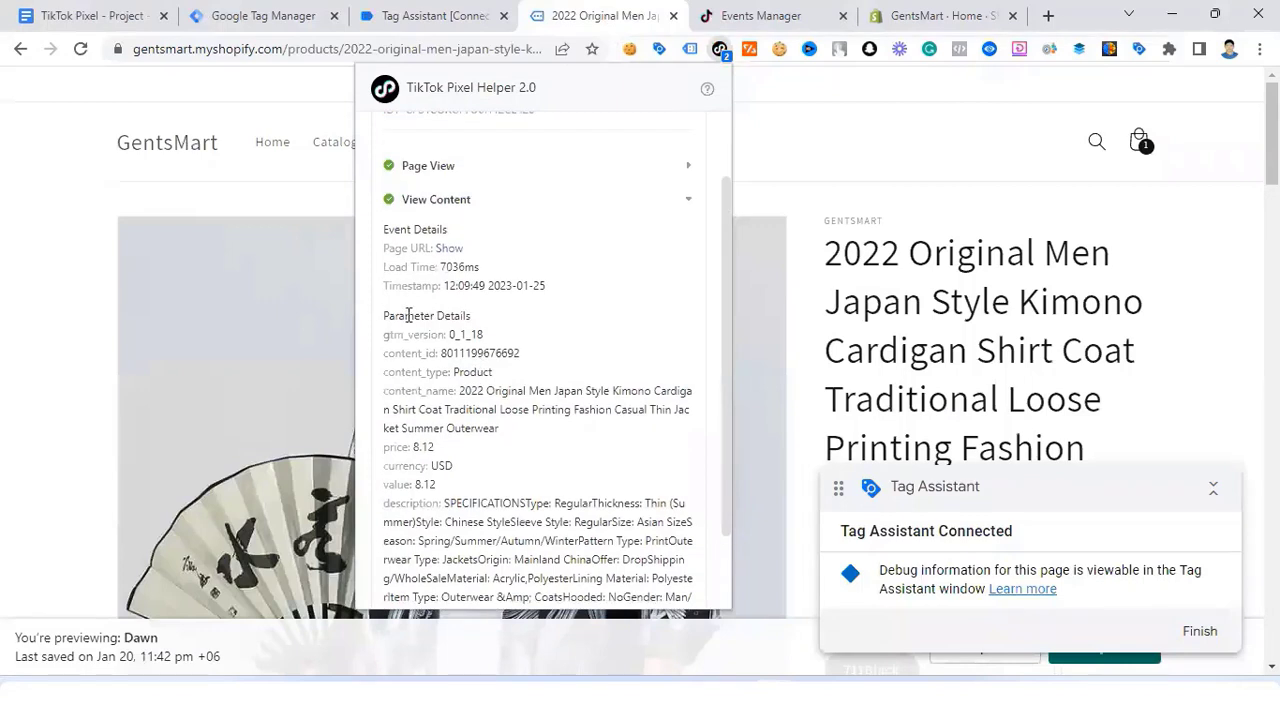
scroll(425, 315, down, 2)
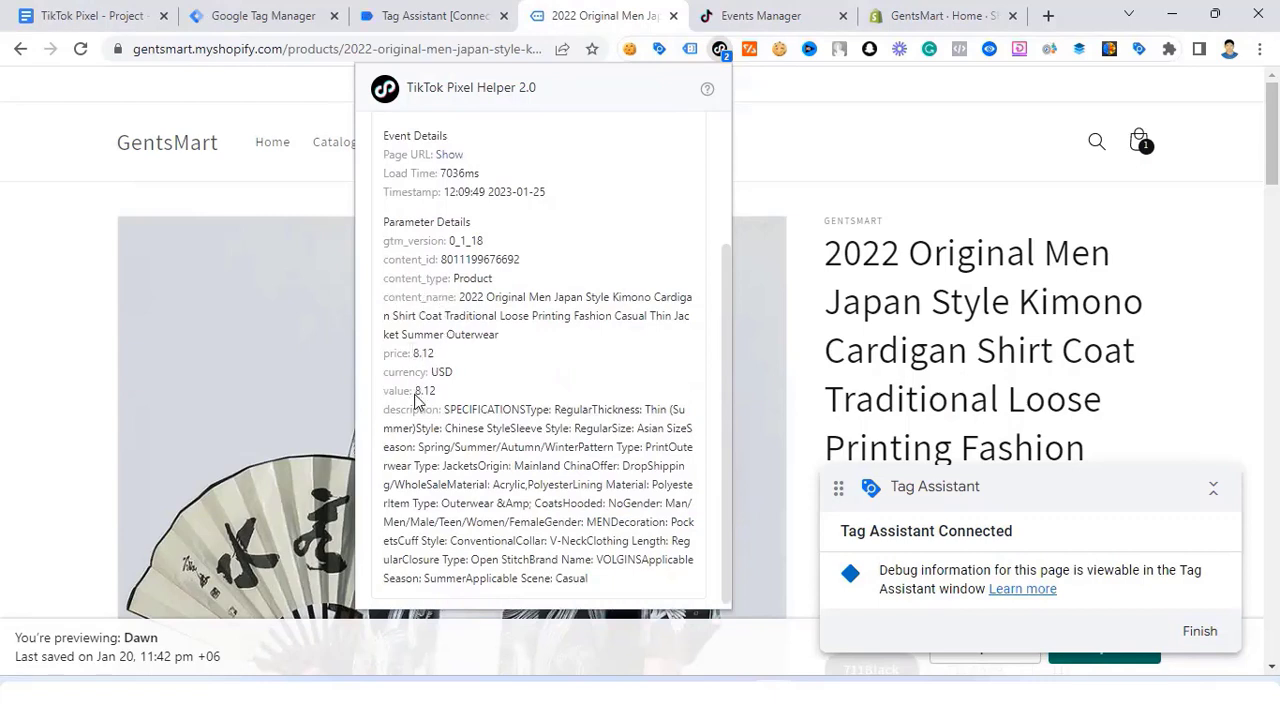
scroll(428, 408, down, 1)
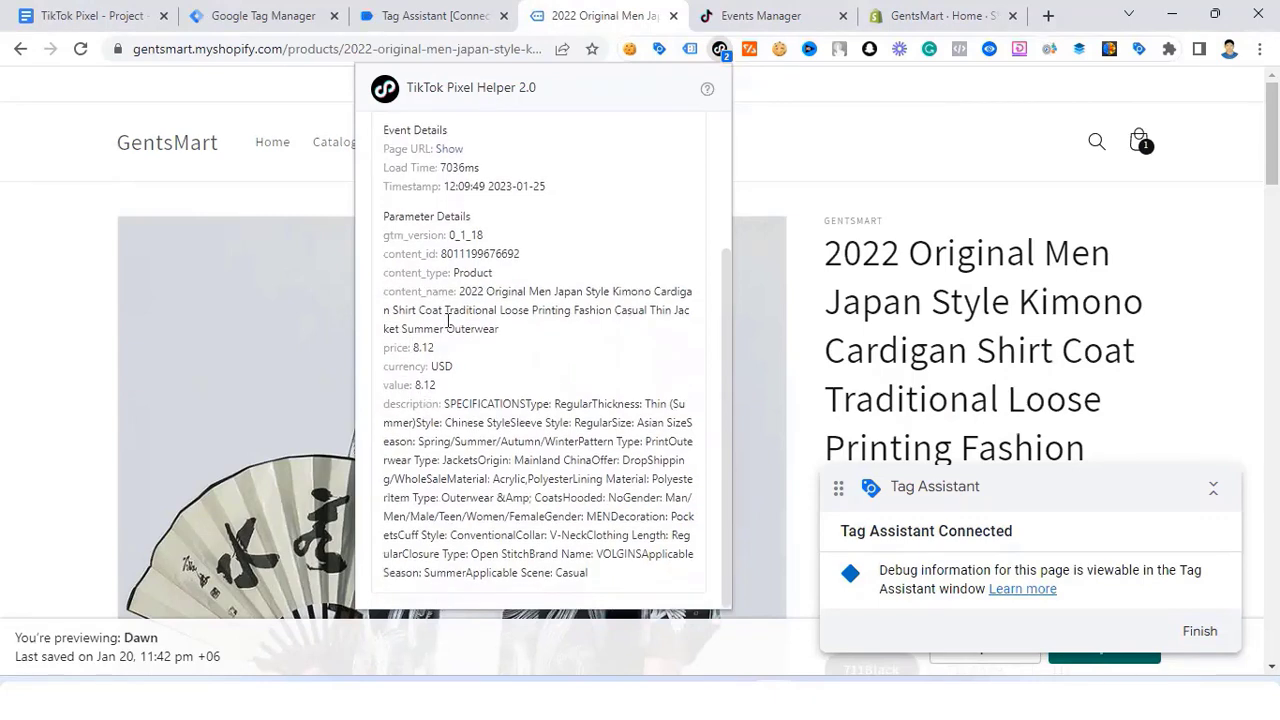
scroll(901, 234, down, 5)
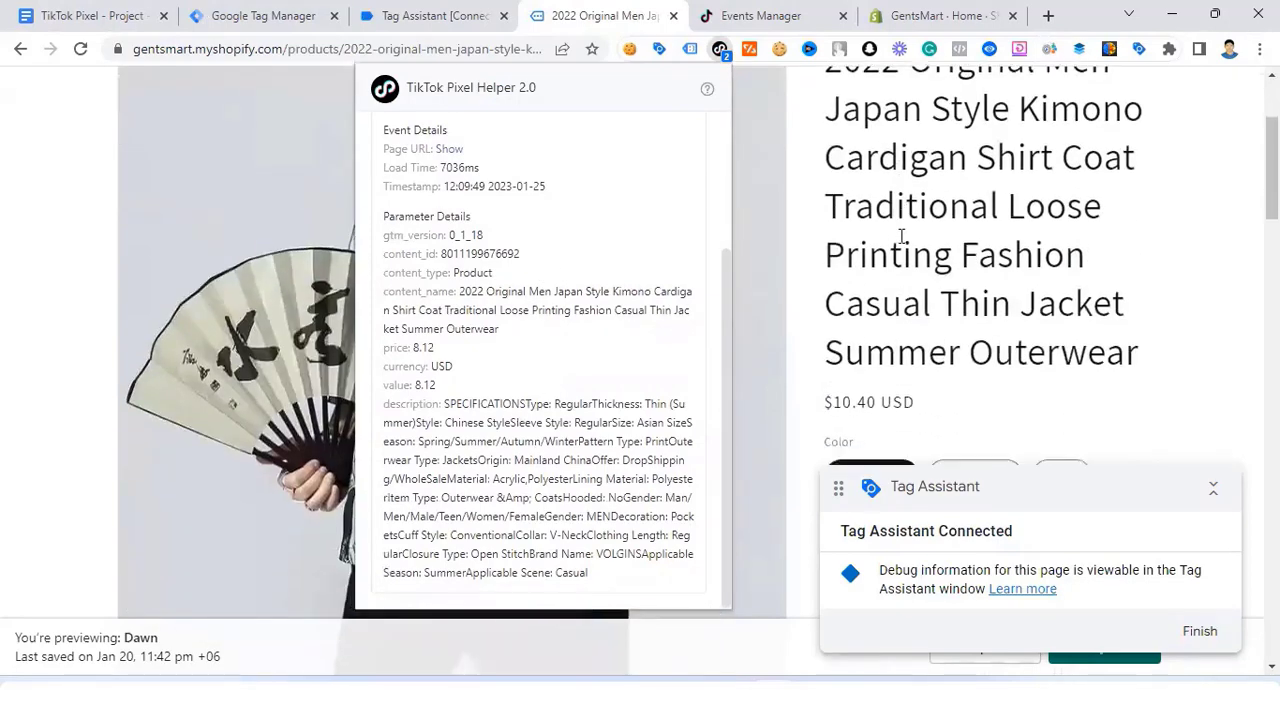
scroll(966, 329, down, 3)
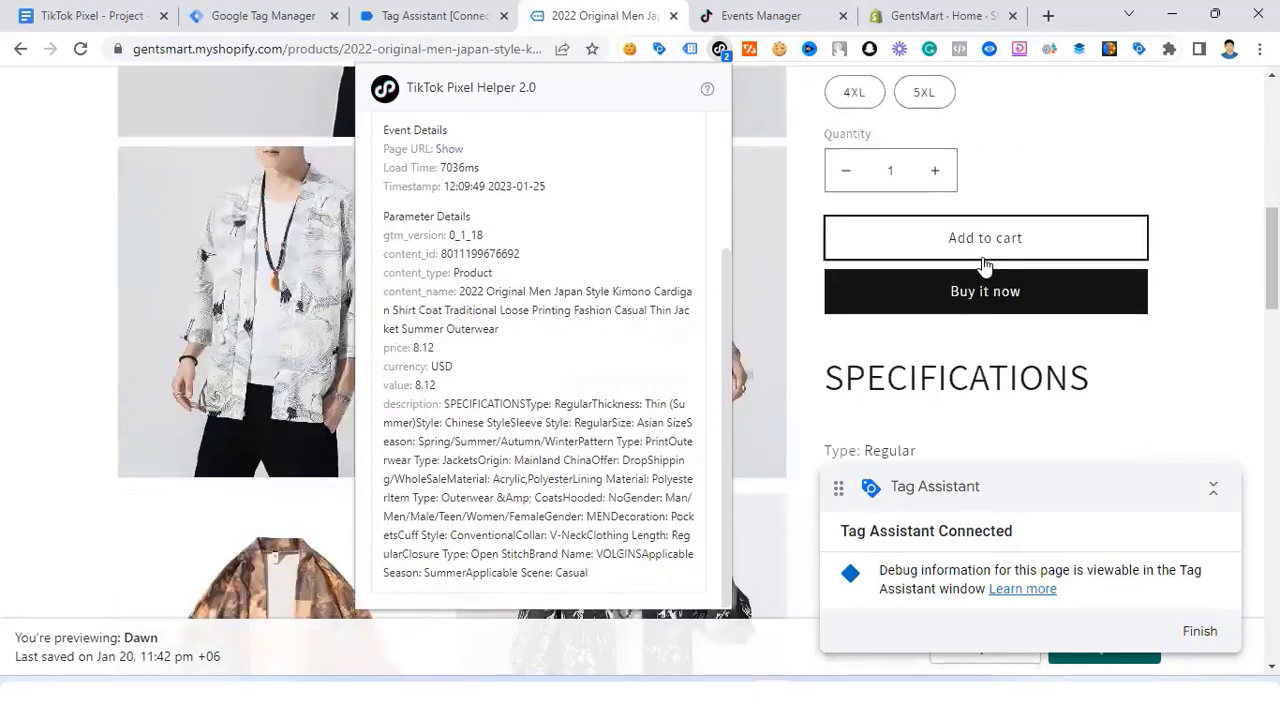
Step: Add the kimono cardigan to the cart, verify Add to Cart fired at 8.12 USD, and view the cart
click(985, 265)
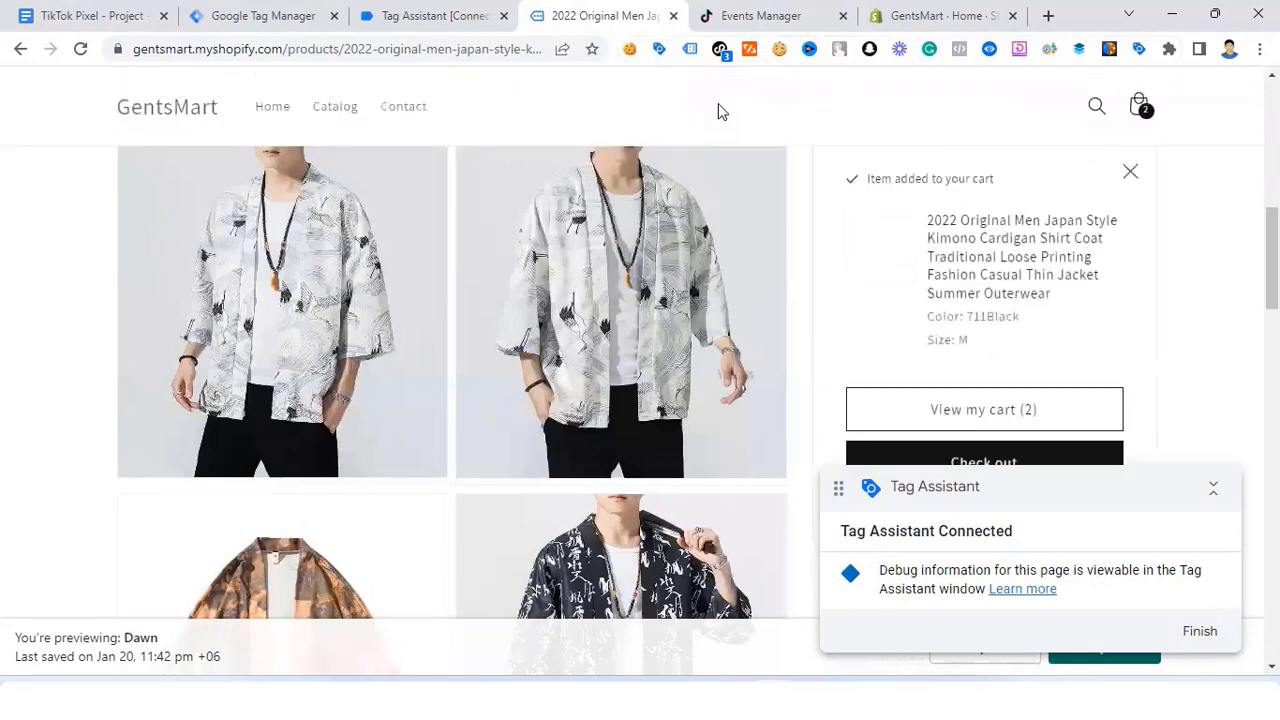
click(721, 55)
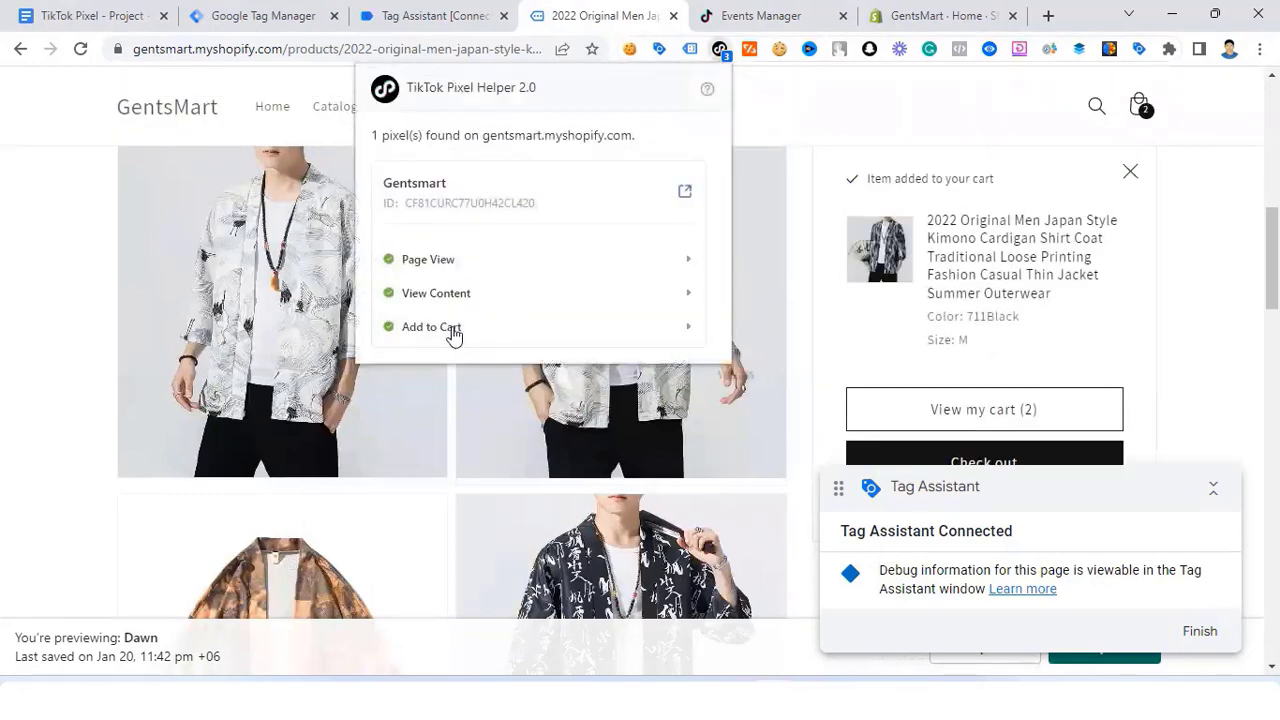
click(505, 332)
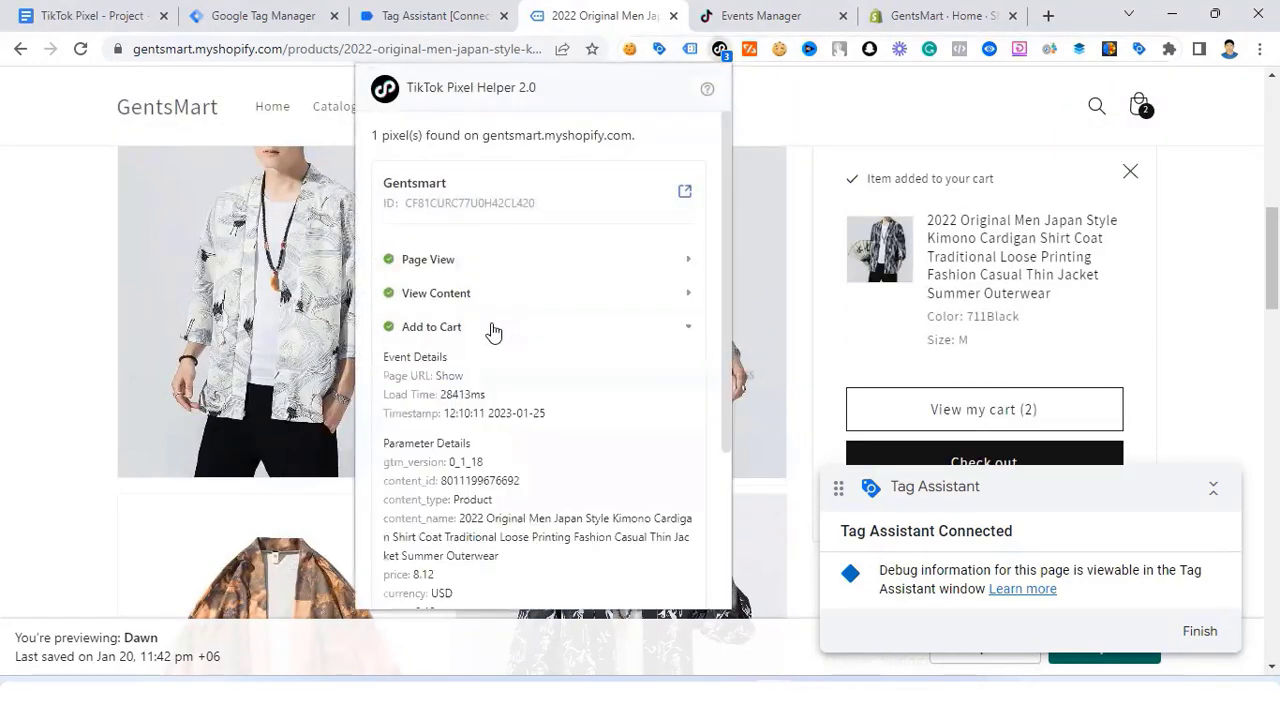
scroll(490, 340, down, 2)
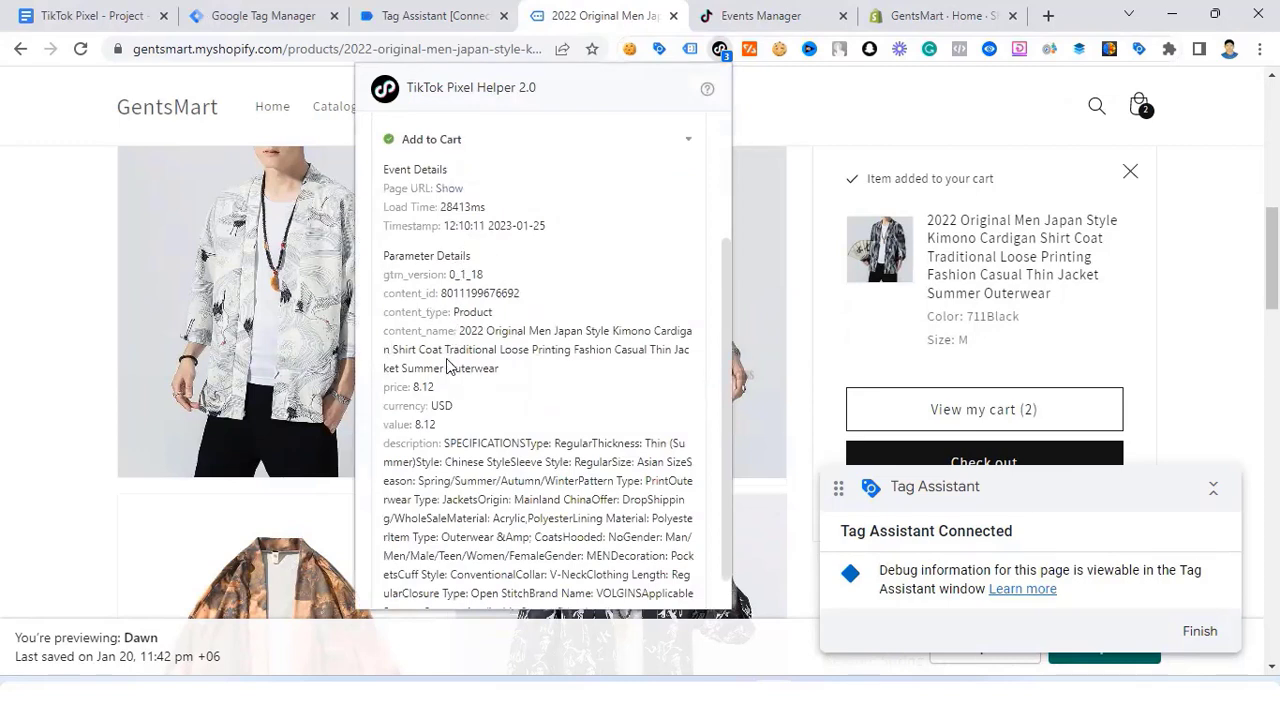
scroll(470, 447, down, 1)
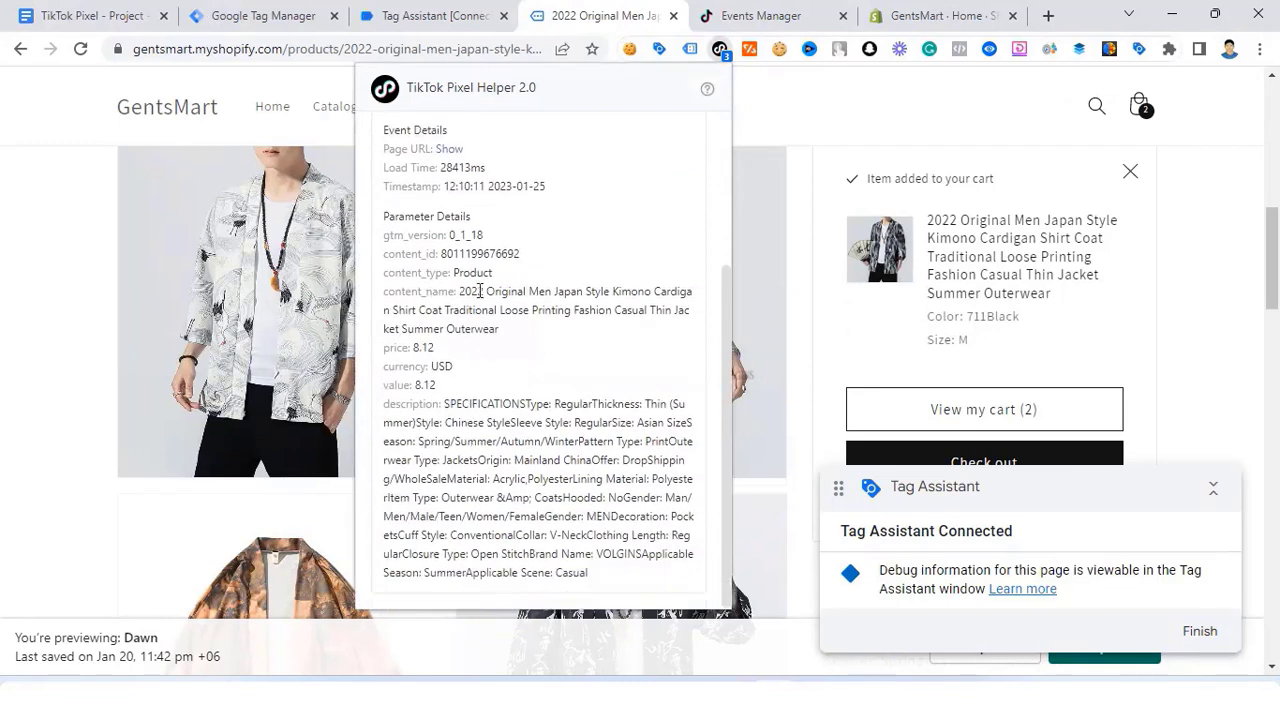
click(1005, 418)
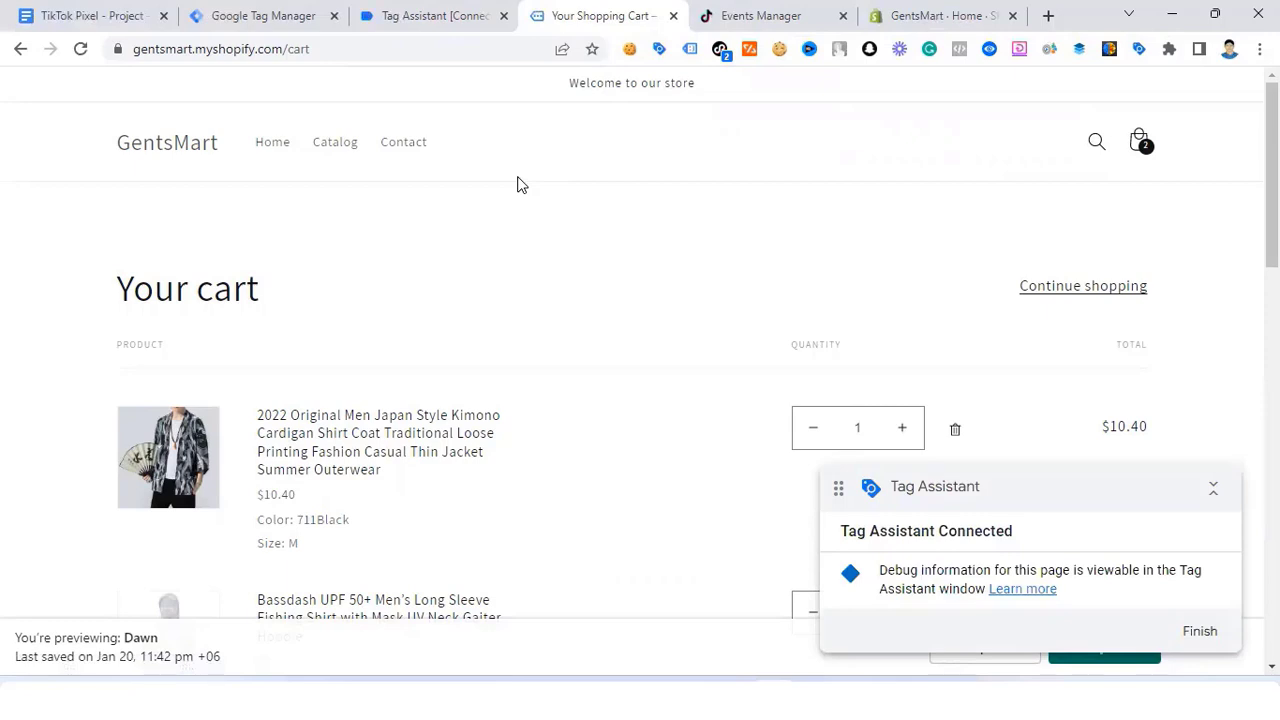
Step: Inspect the Initiate Checkout event details in TikTok Pixel Helper on the cart page
scroll(500, 200, down, 4)
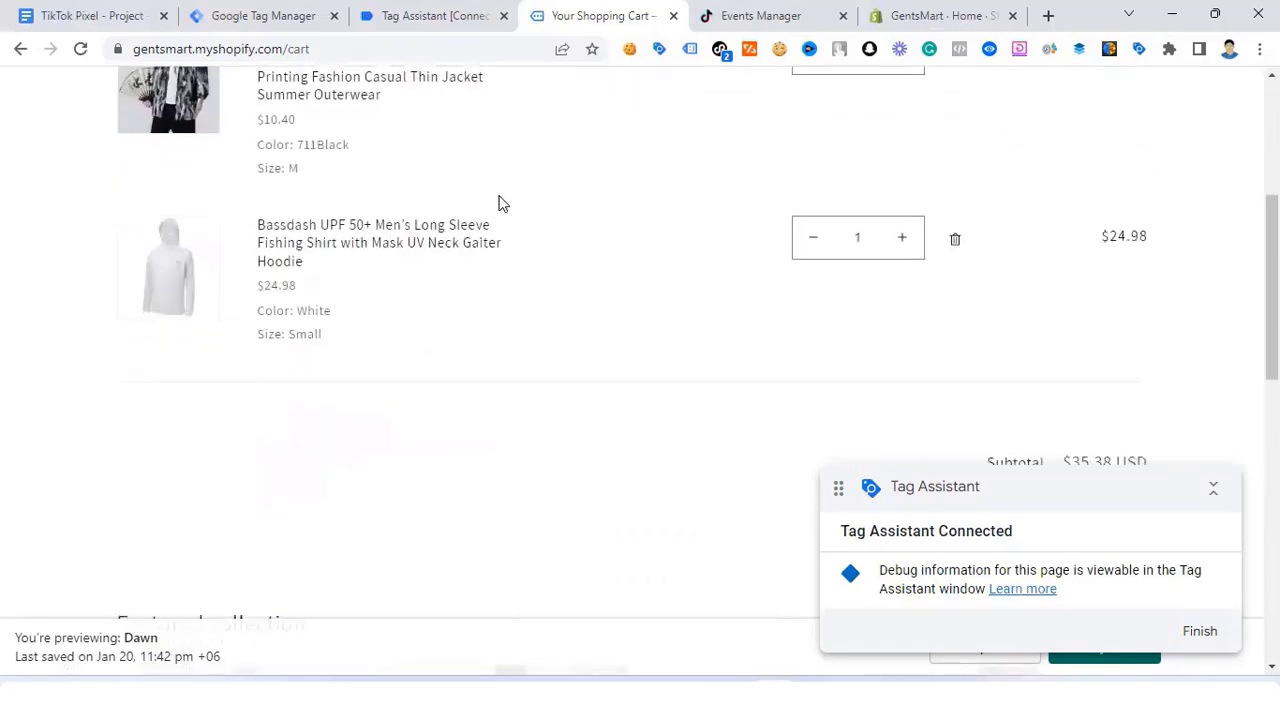
scroll(500, 203, up, 4)
scroll(500, 205, down, 3)
scroll(500, 217, down, 3)
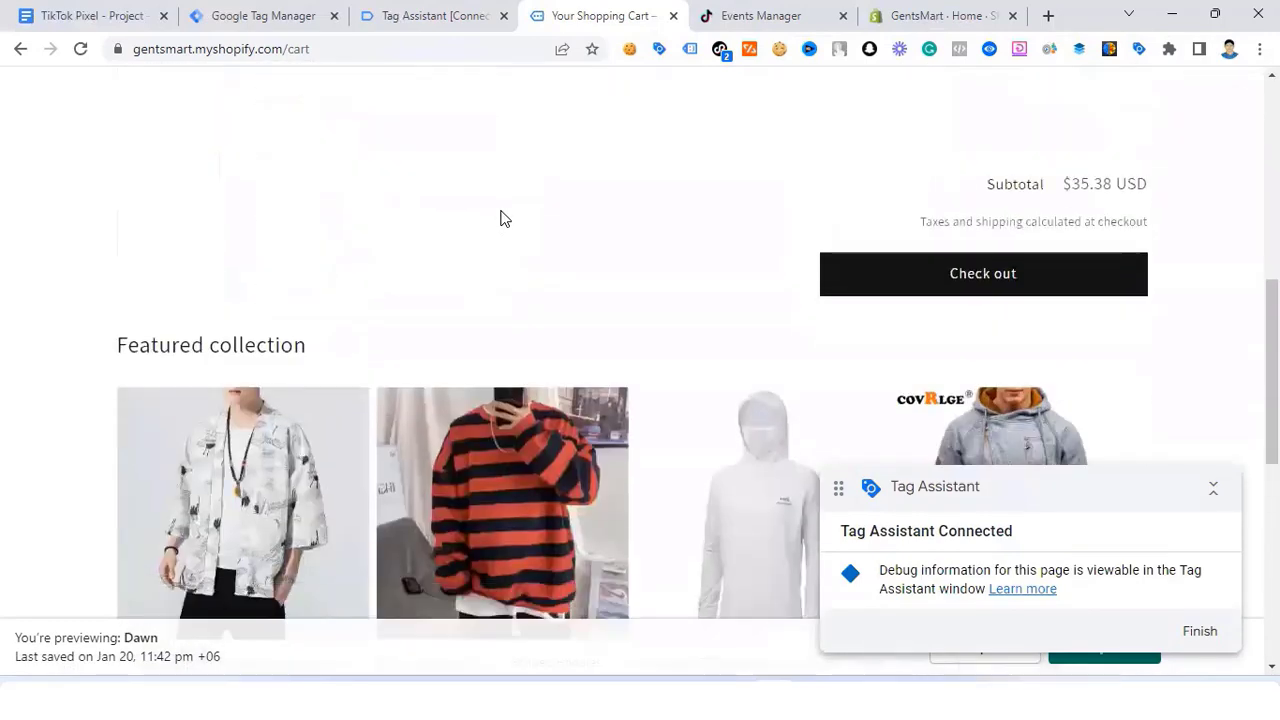
scroll(634, 77, up, 4)
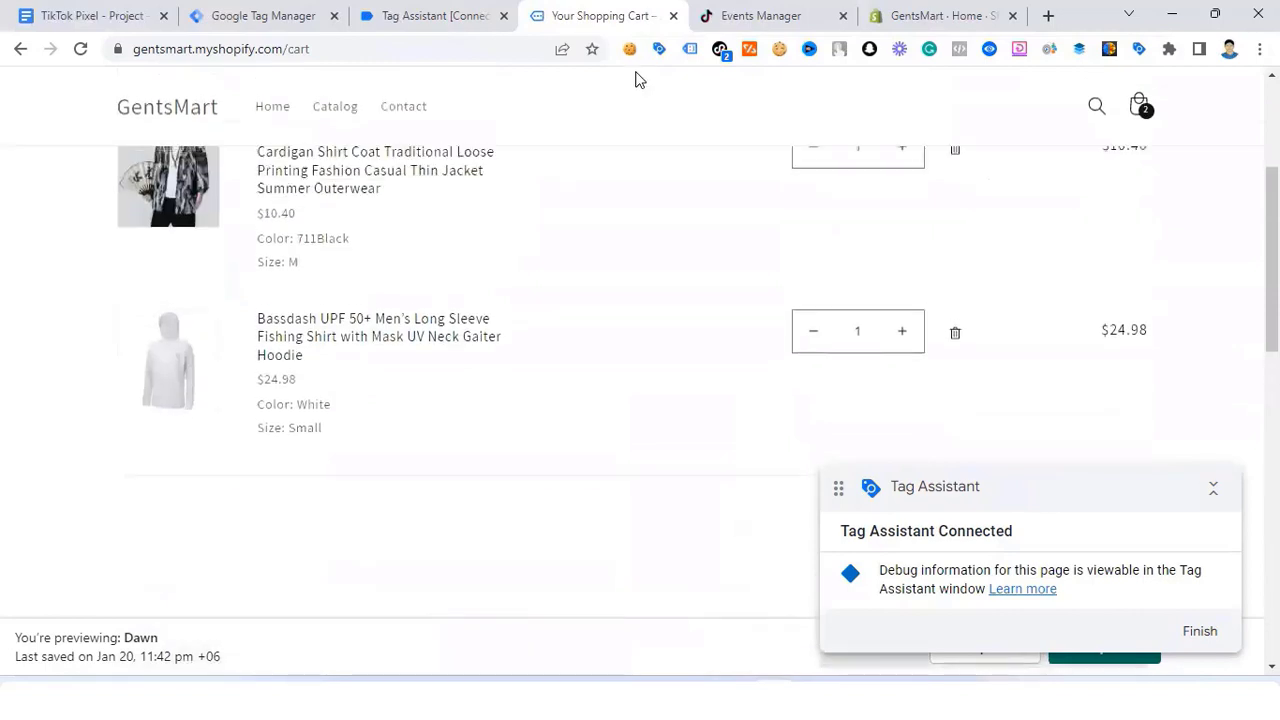
click(720, 50)
click(489, 296)
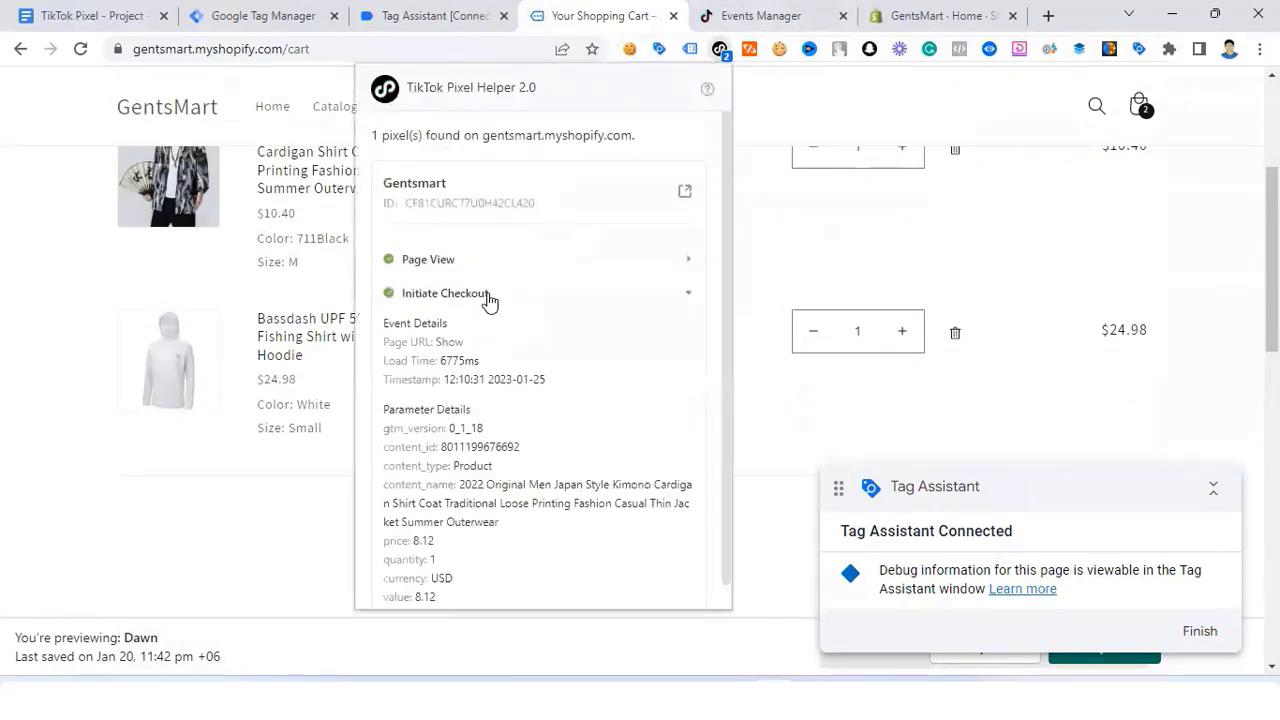
scroll(491, 400, down, 1)
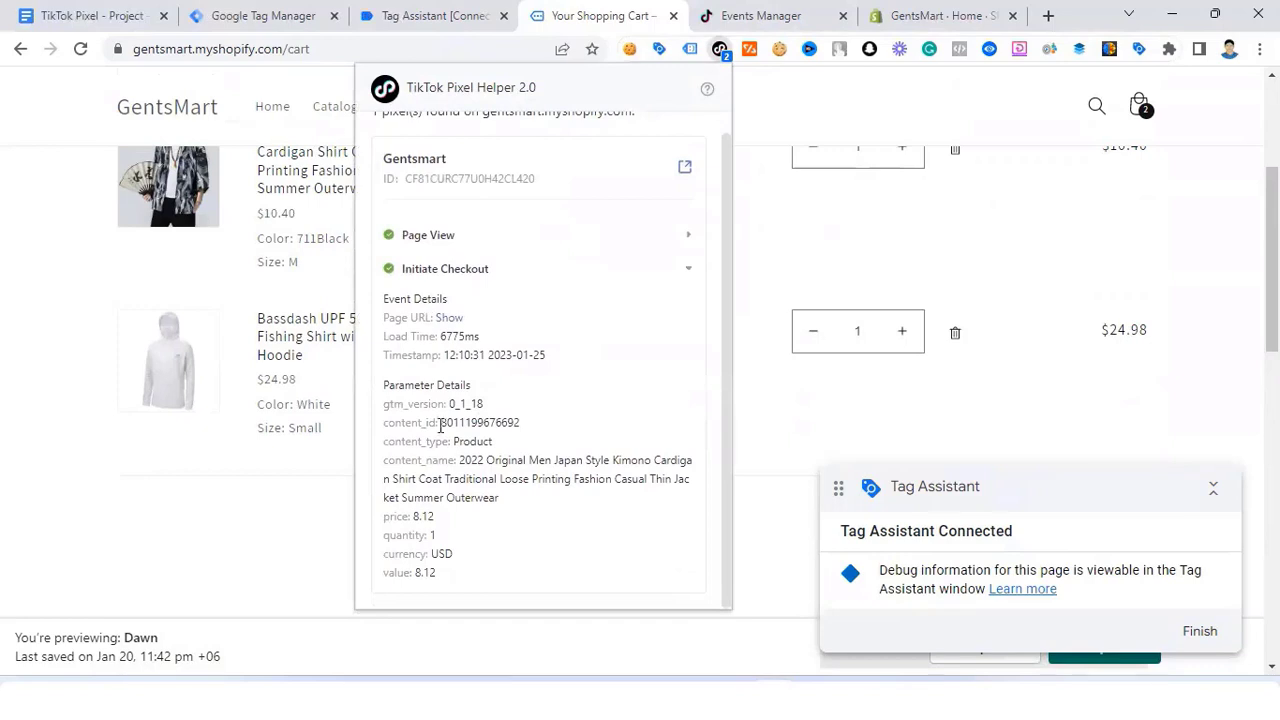
scroll(1008, 374, down, 3)
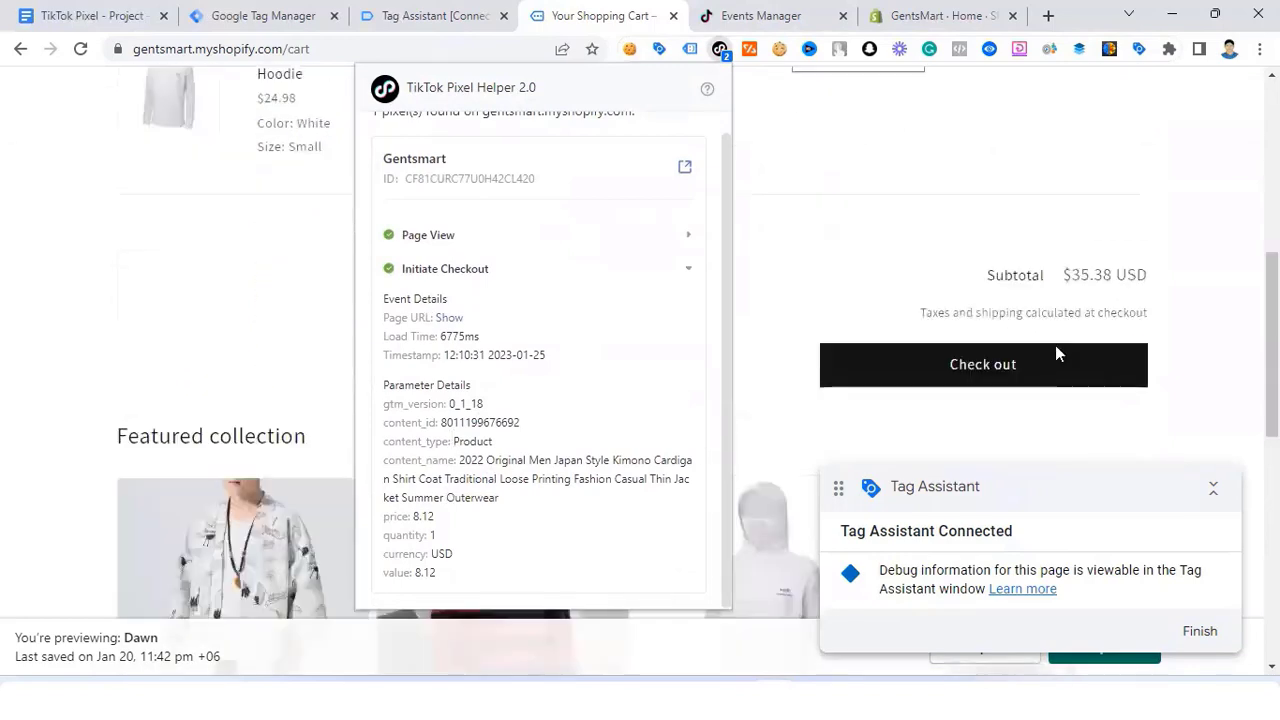
Step: Check out and continue through shipping to the payment step with free Standard shipping
click(997, 377)
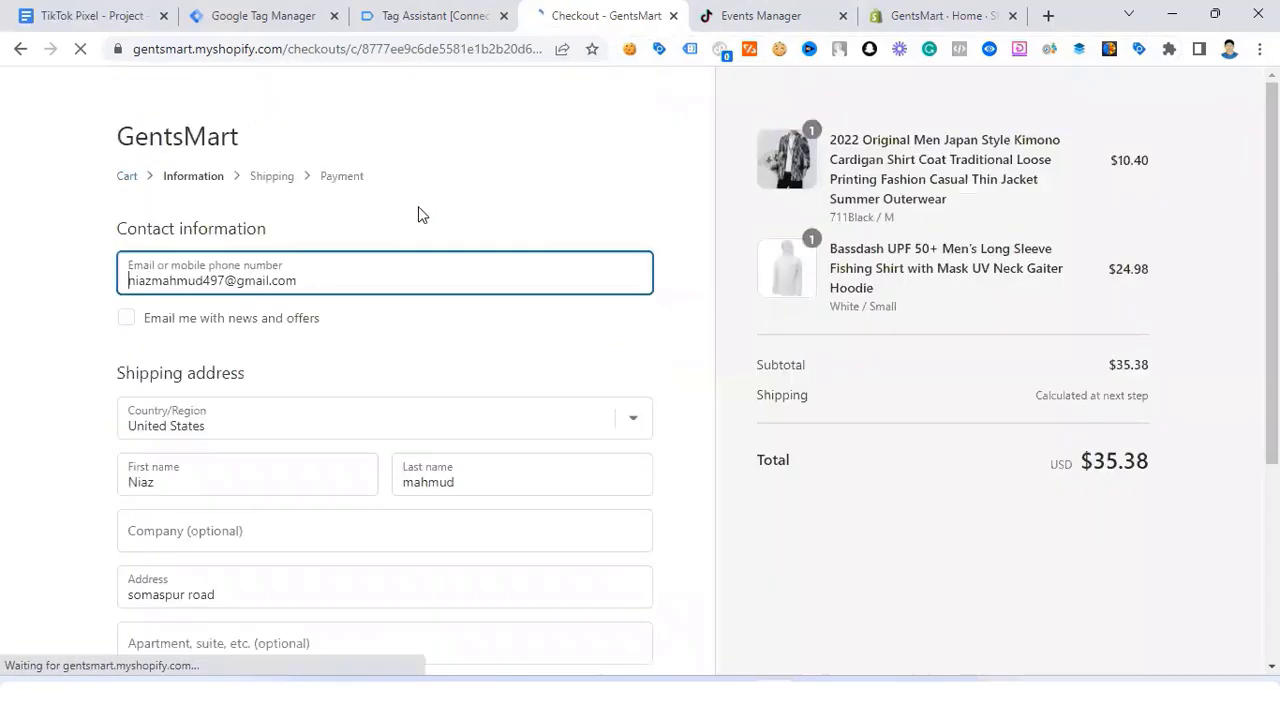
scroll(335, 287, down, 3)
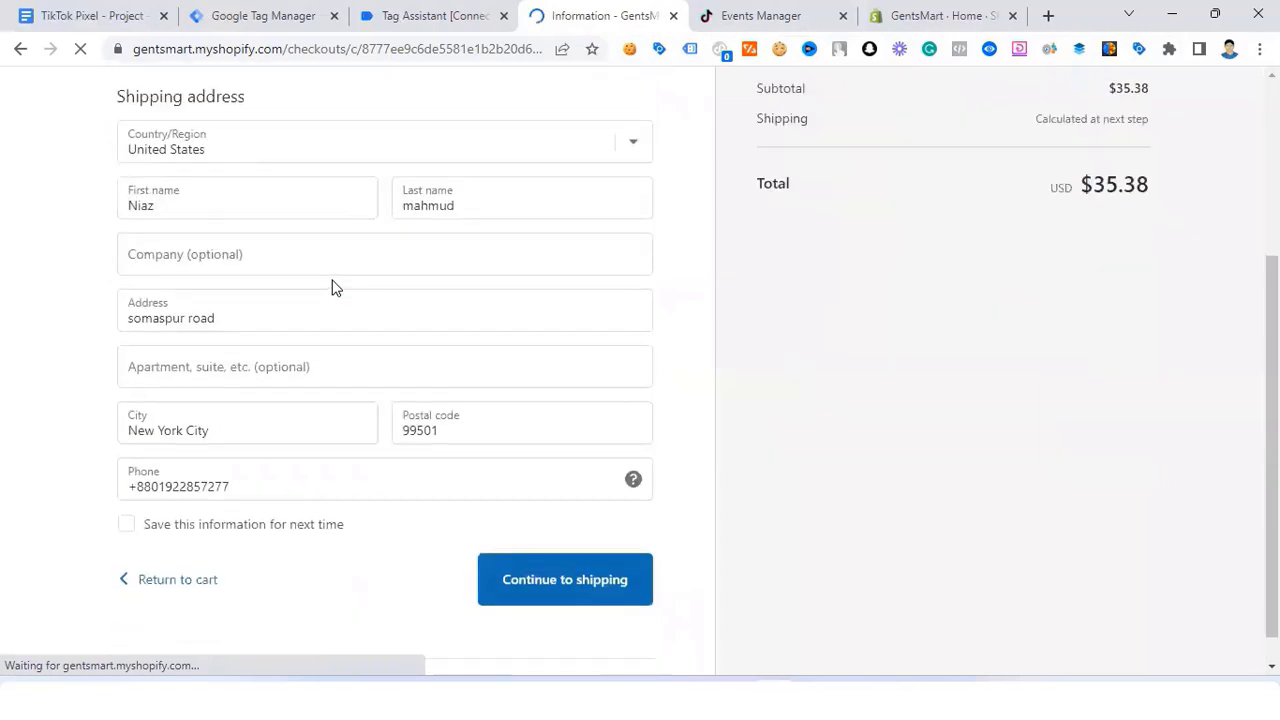
click(557, 568)
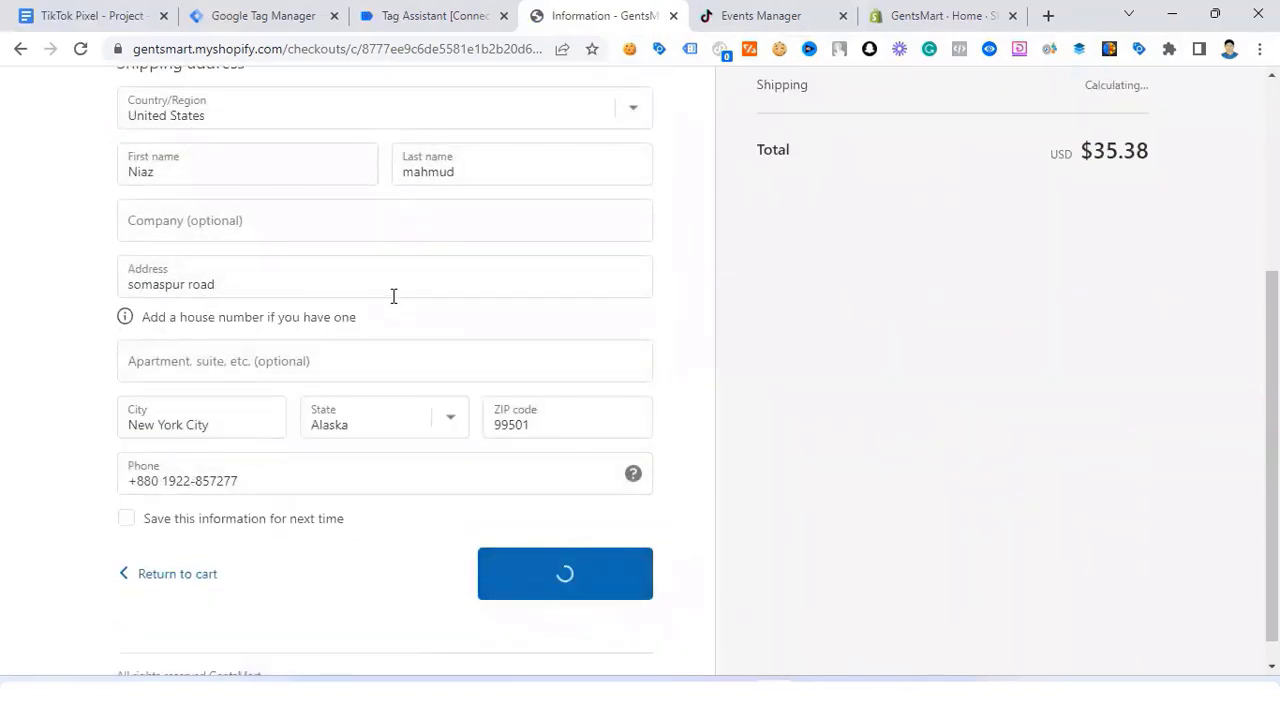
click(552, 477)
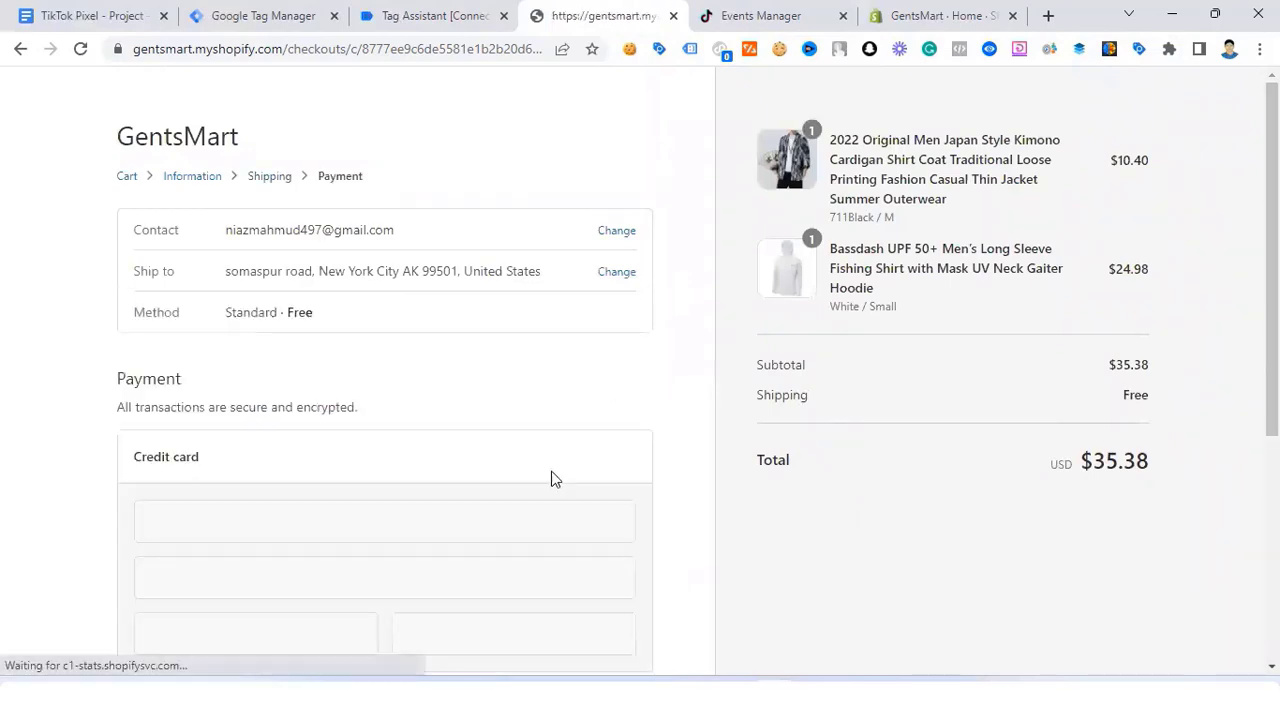
Step: Enter the test card number, cardholder name, expiry 0326 and security code
scroll(523, 437, down, 2)
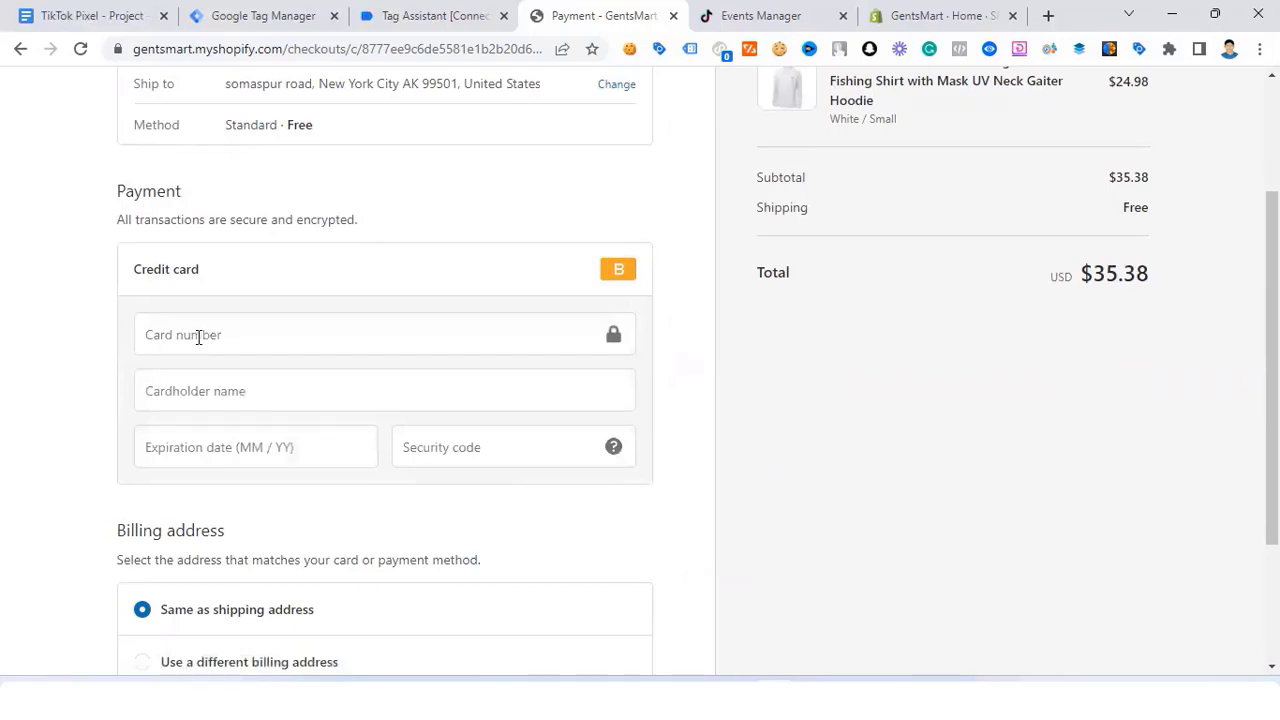
click(196, 334)
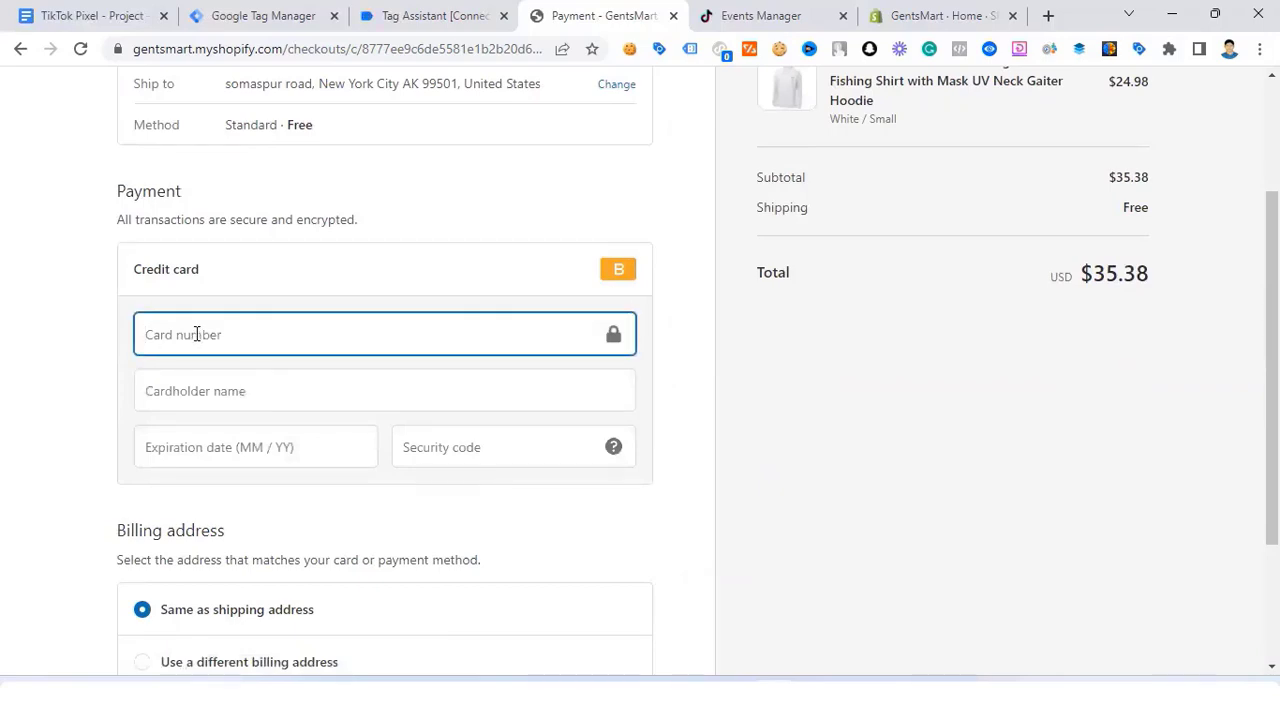
text(1)
click(191, 386)
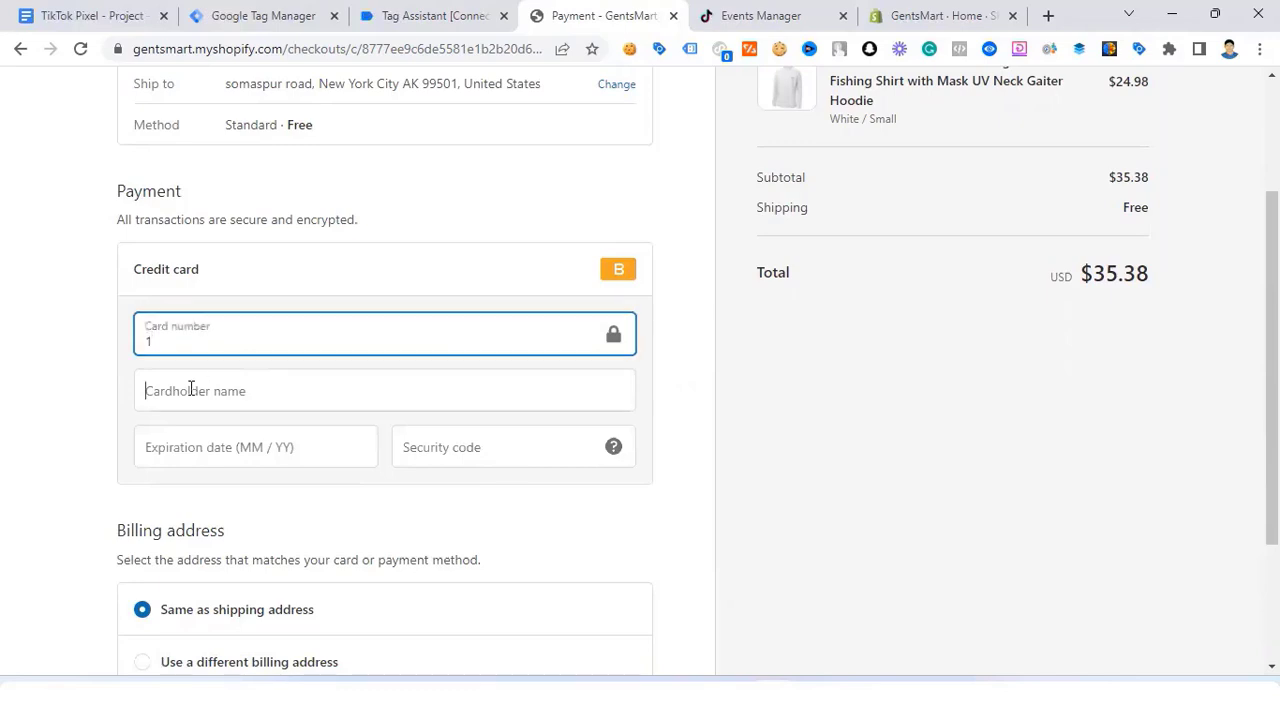
click(265, 440)
click(183, 445)
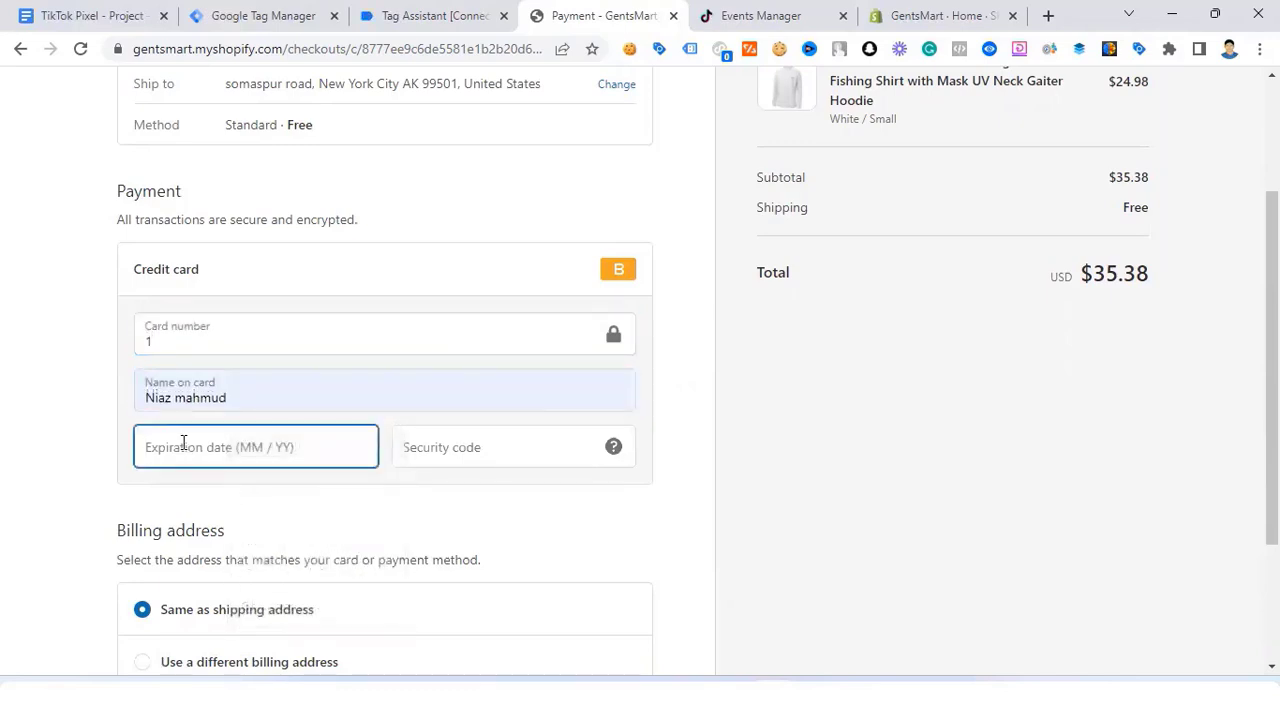
text(0326)
click(430, 437)
text(11)
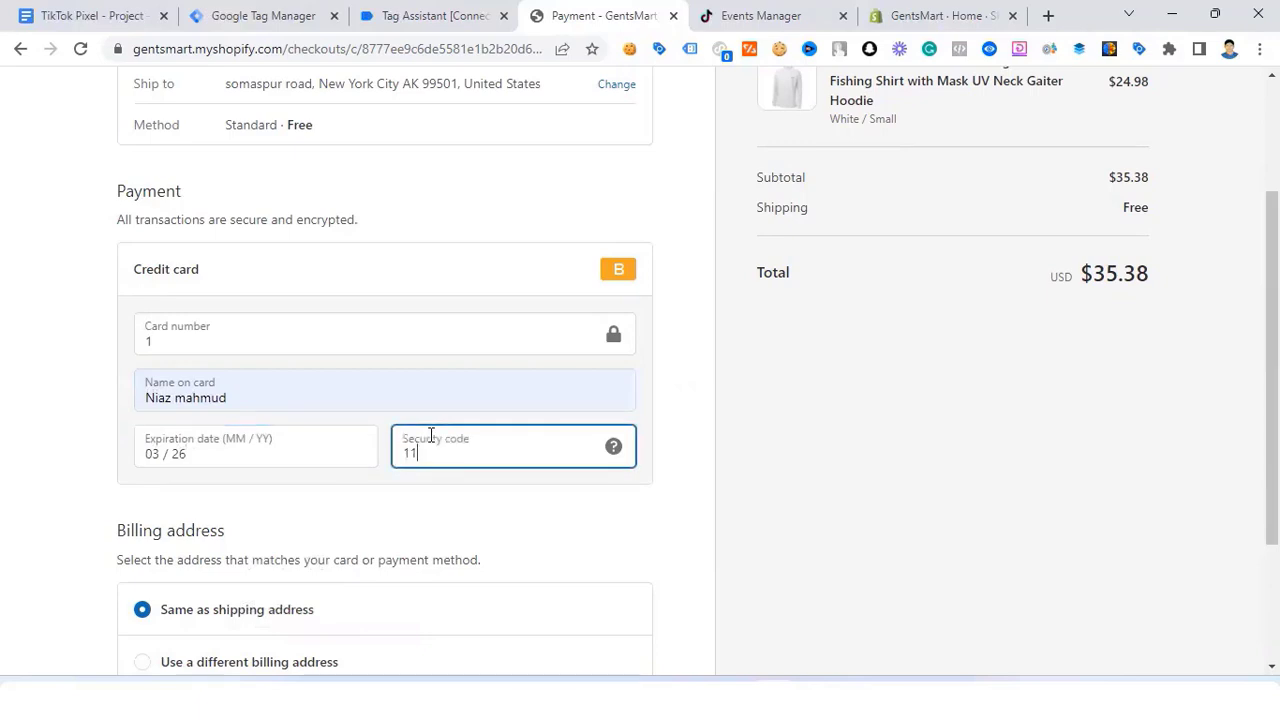
text(1)
Step: Pay for the $35.38 test order and return to the order confirmation page
scroll(478, 478, down, 2)
click(636, 557)
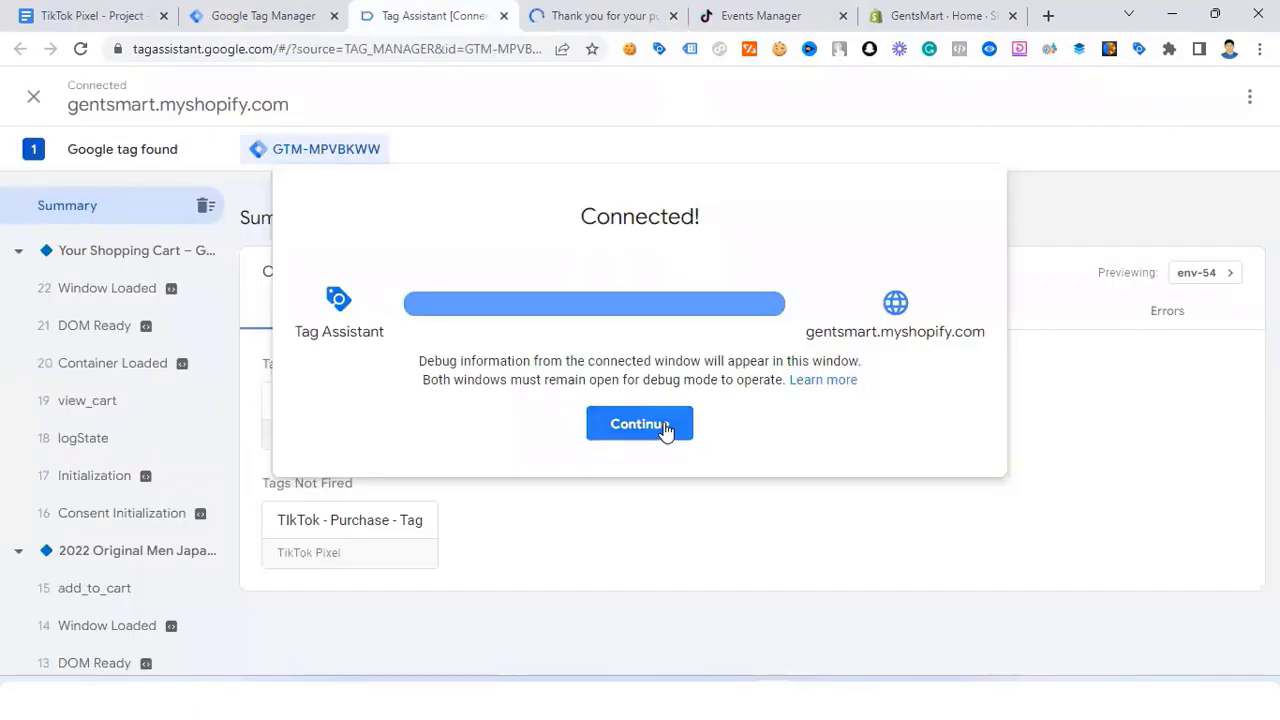
click(666, 430)
click(614, 10)
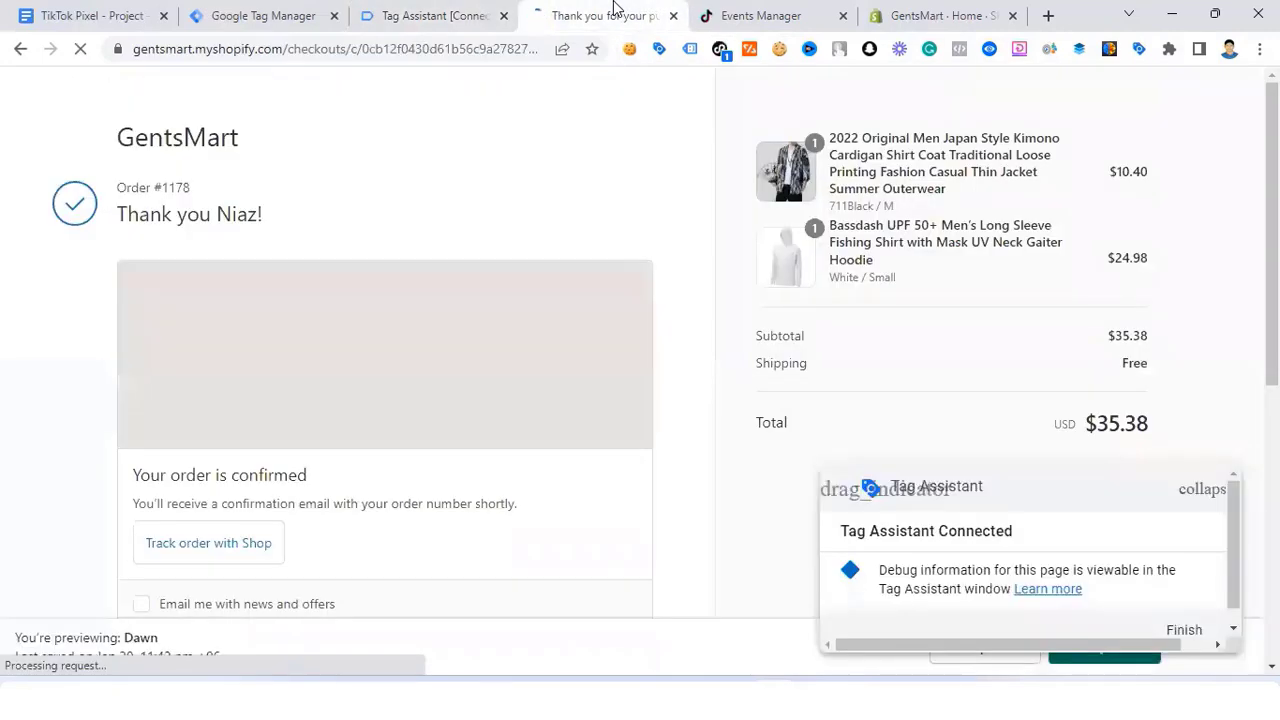
click(722, 52)
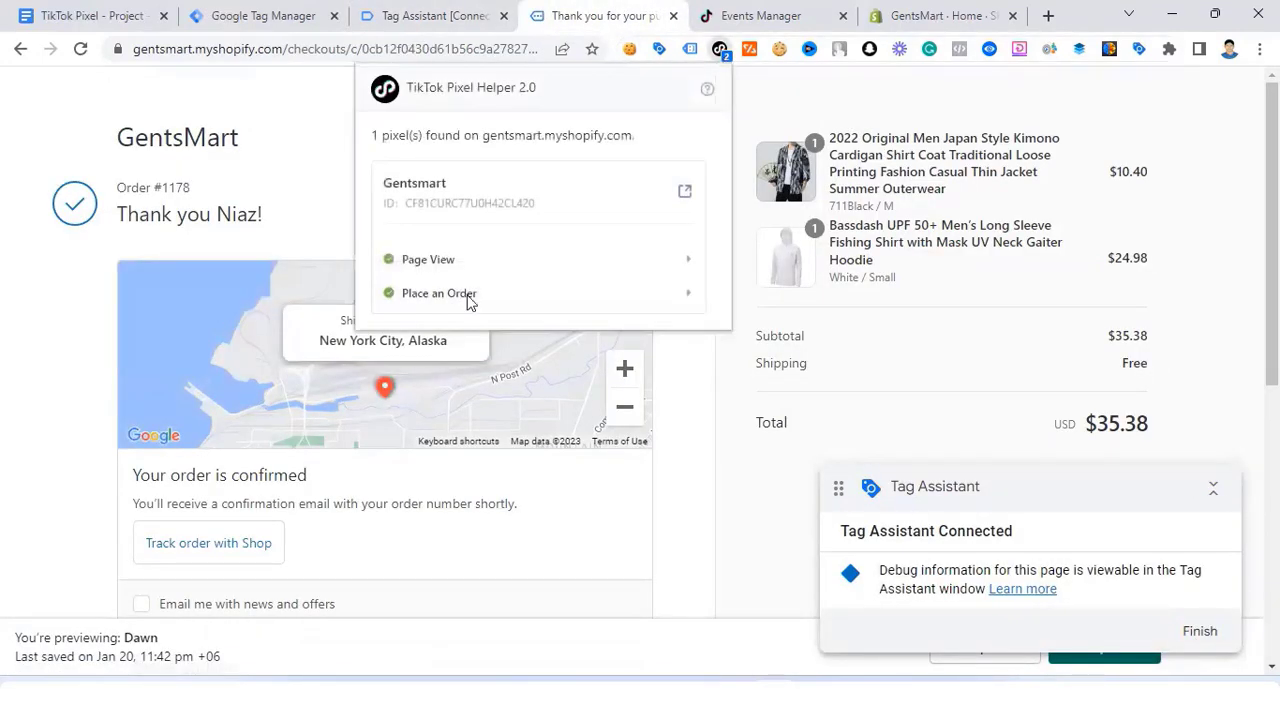
click(470, 293)
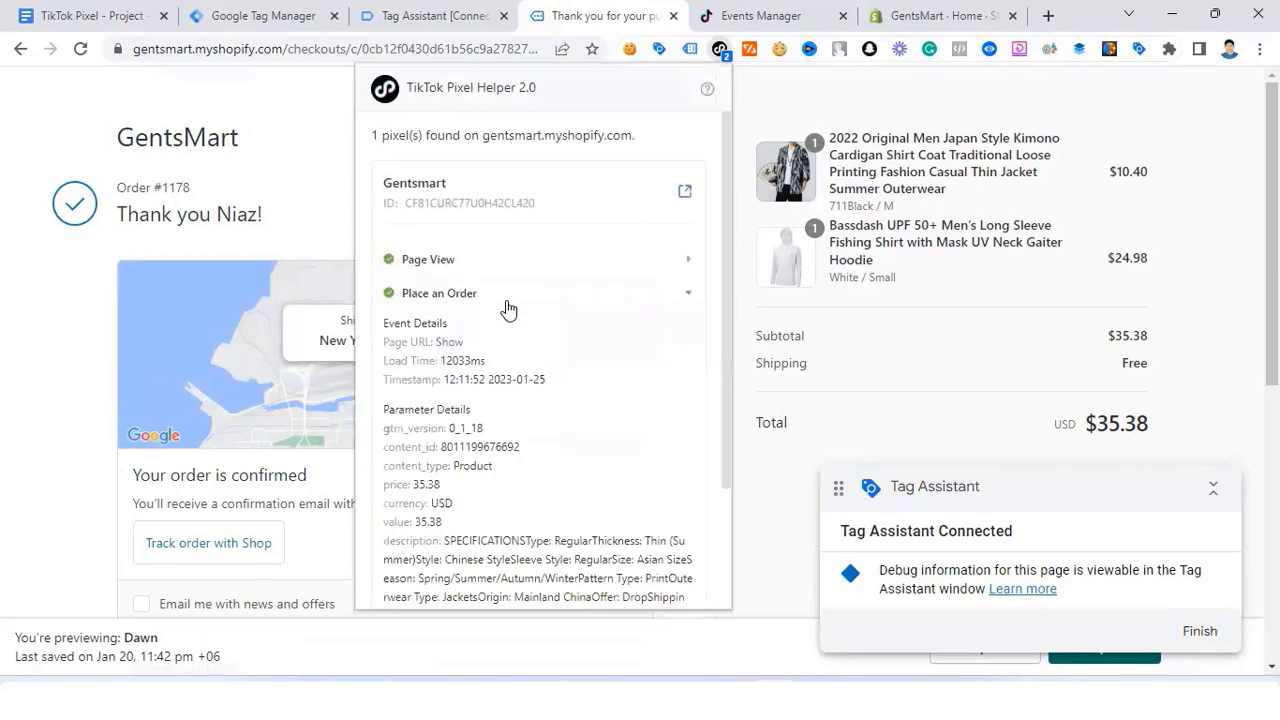
scroll(507, 320, down, 3)
scroll(500, 250, up, 2)
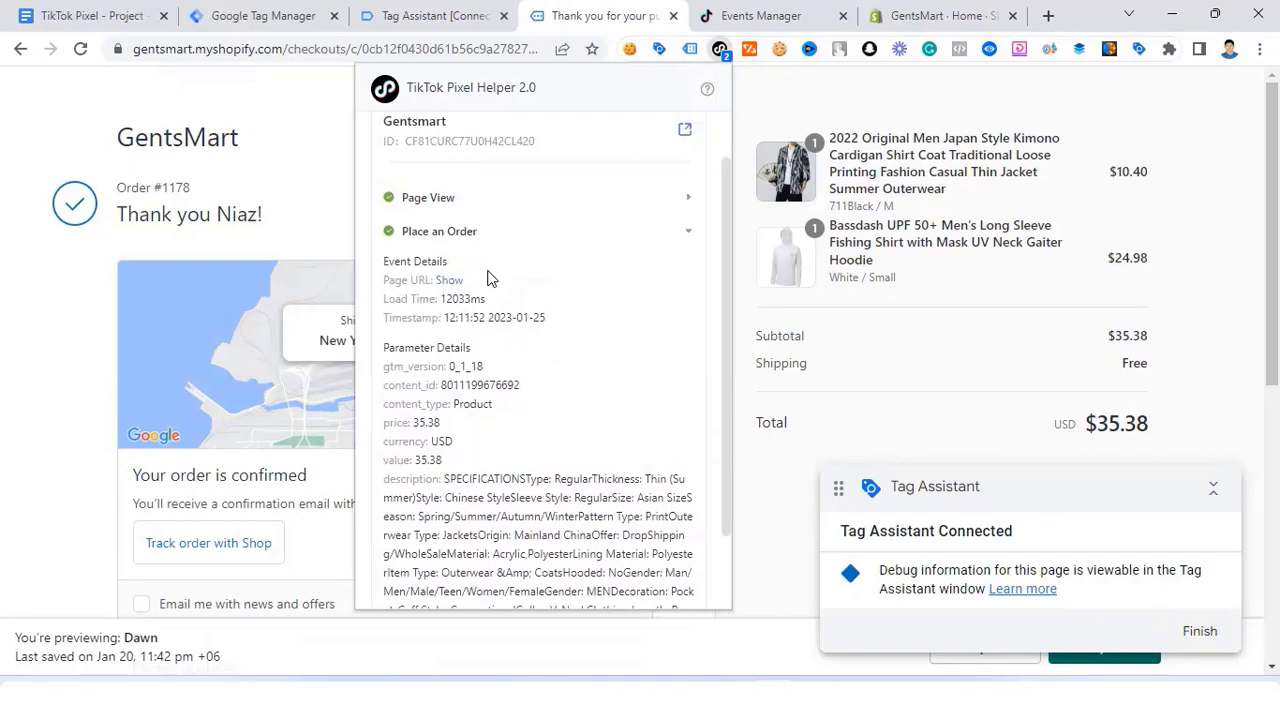
scroll(478, 396, down, 2)
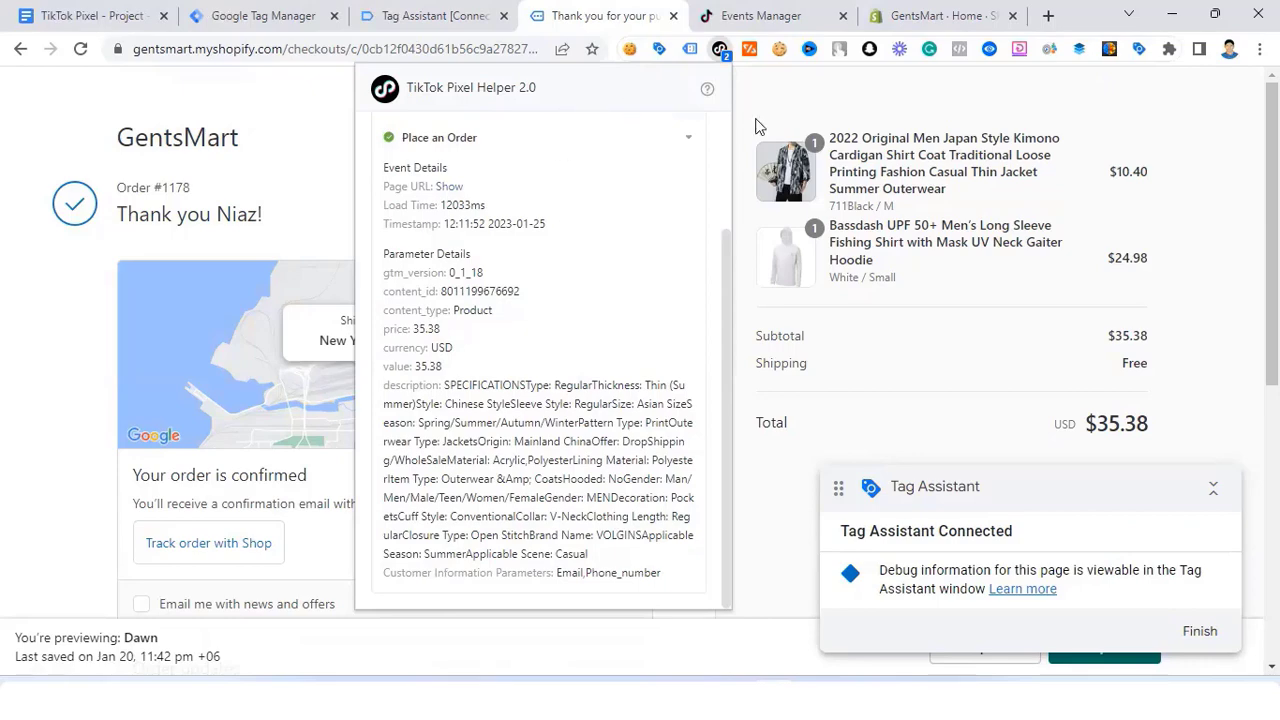
click(787, 88)
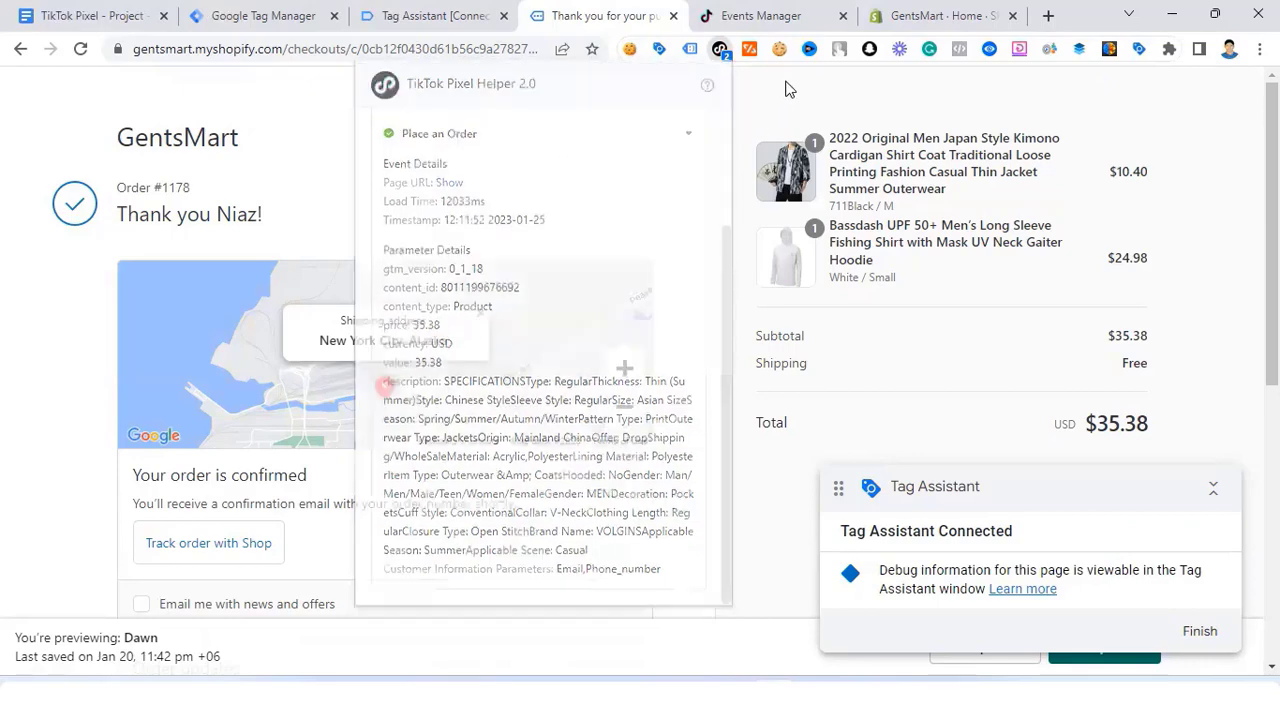
Step: Show full details of TikTok - Purchase - Tag on the purchase event: 35.38 USD, PlaceAnOrder
click(427, 18)
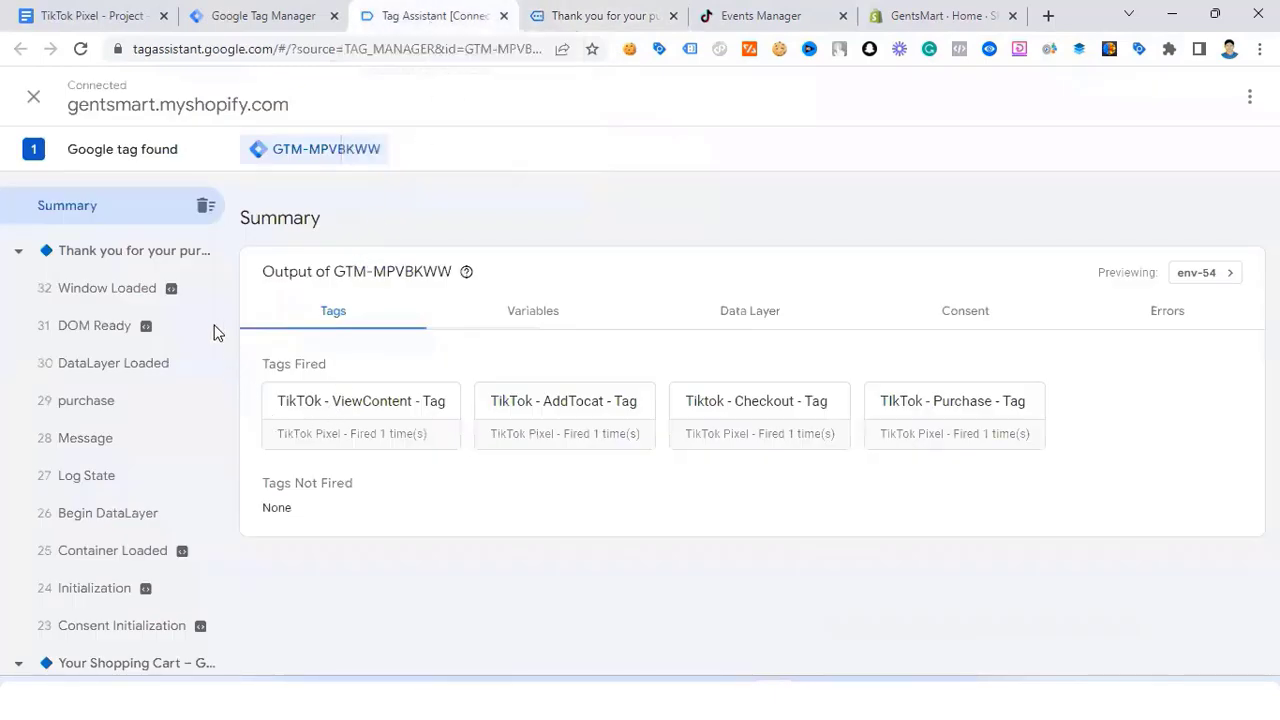
click(87, 402)
scroll(360, 526, down, 1)
click(349, 486)
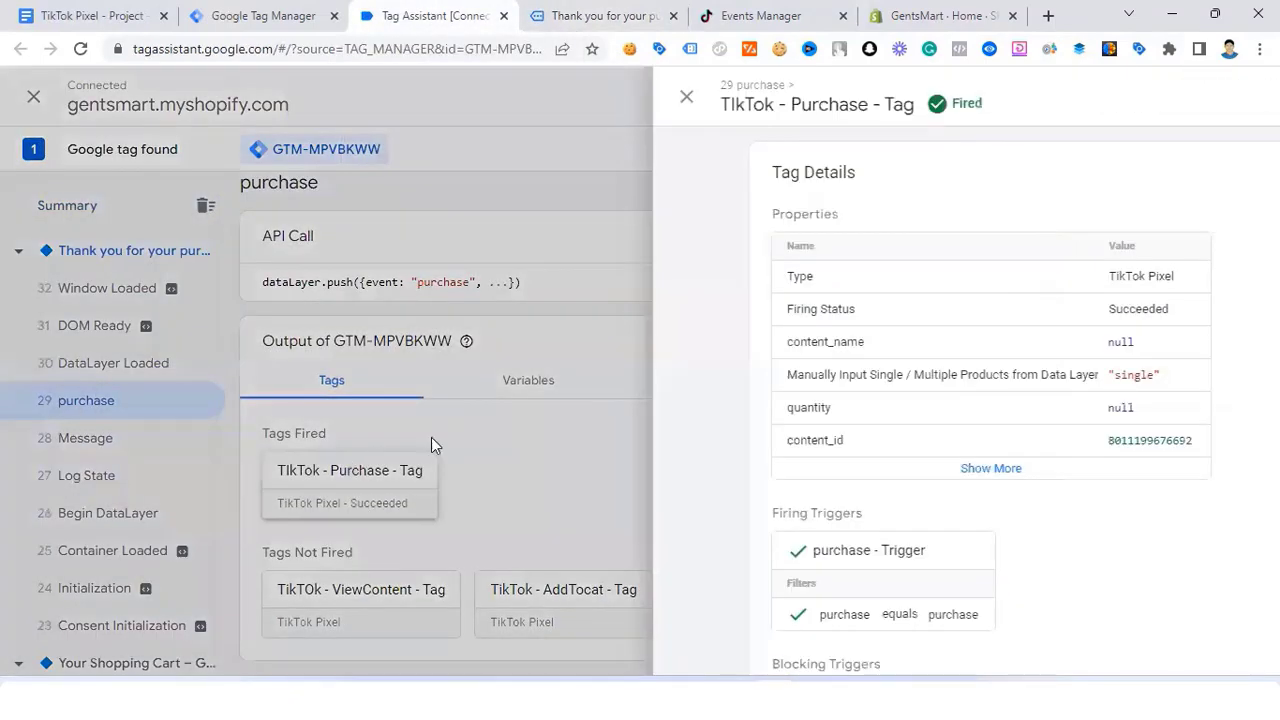
click(513, 398)
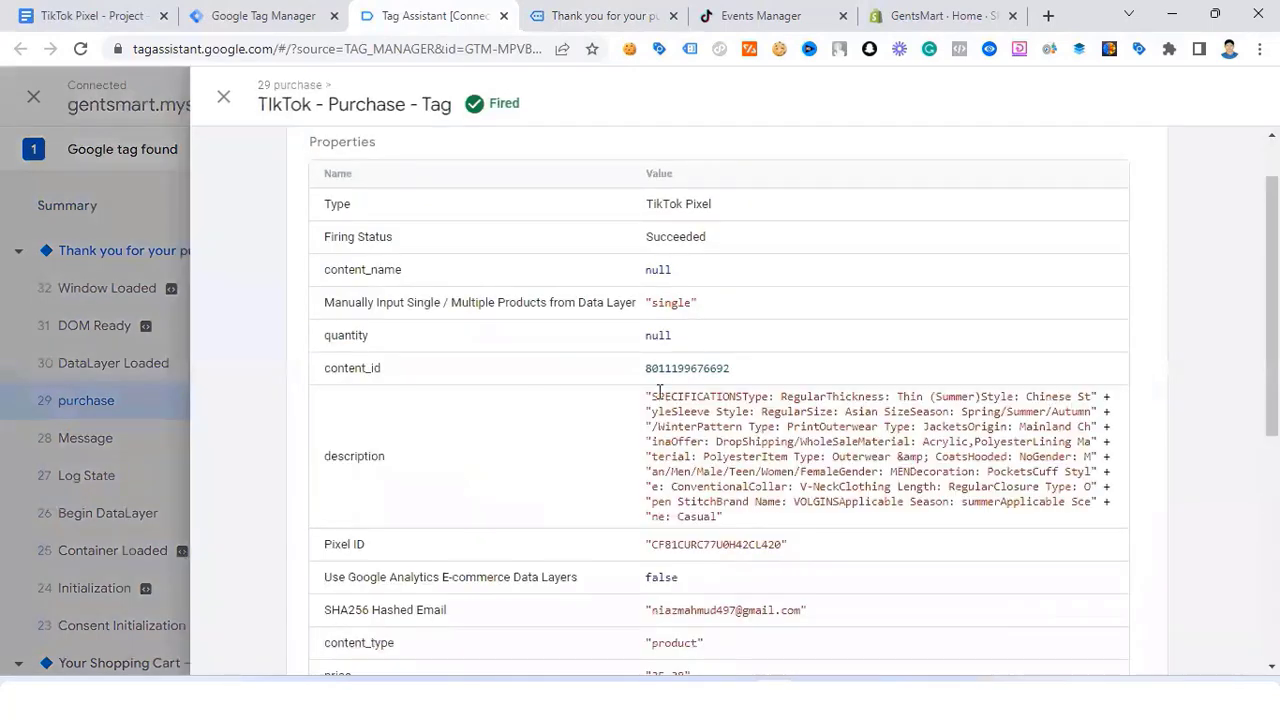
scroll(654, 366, down, 2)
scroll(654, 517, down, 2)
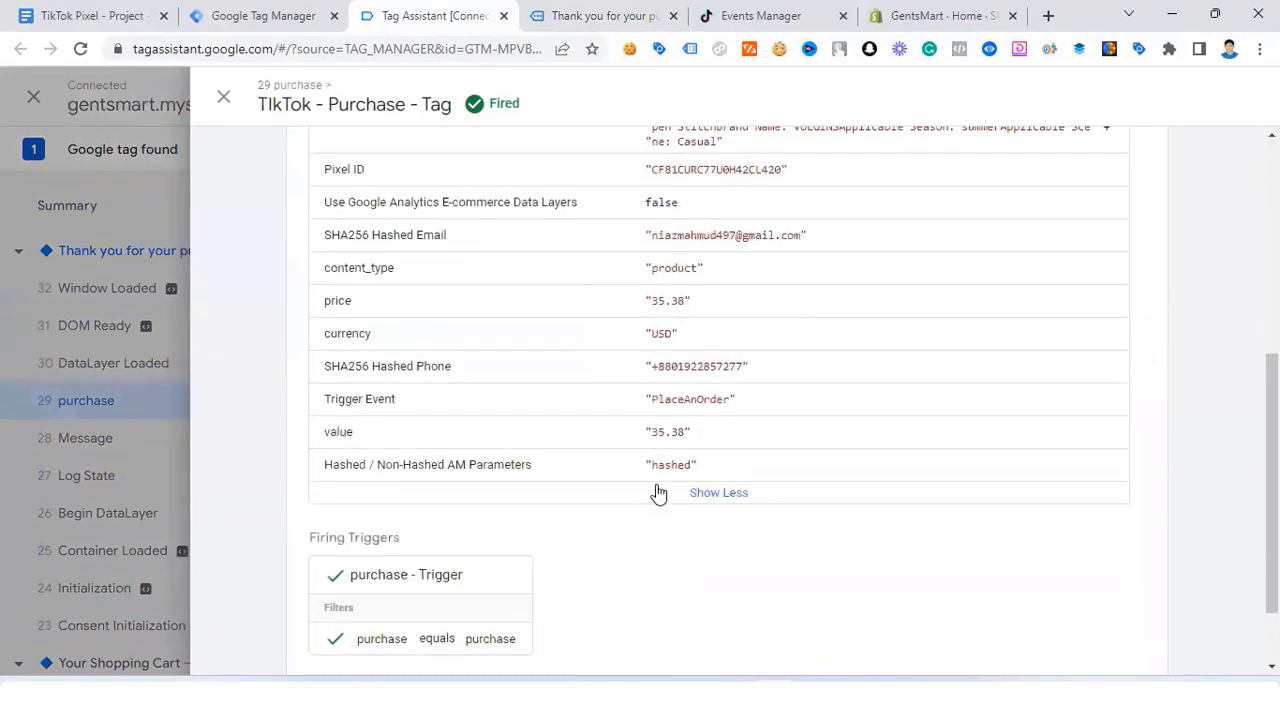
scroll(560, 274, up, 3)
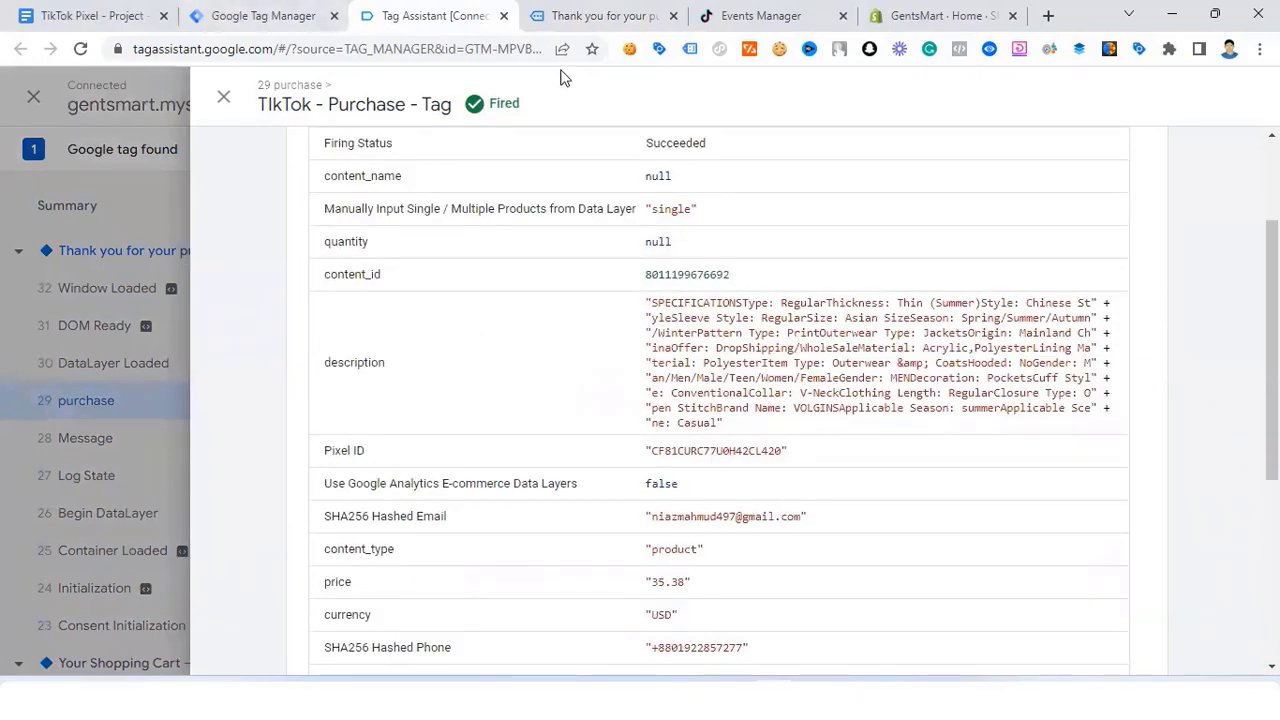
Step: Review the pixel's events table in TikTok Events Manager, then go back to Tag Manager
click(760, 19)
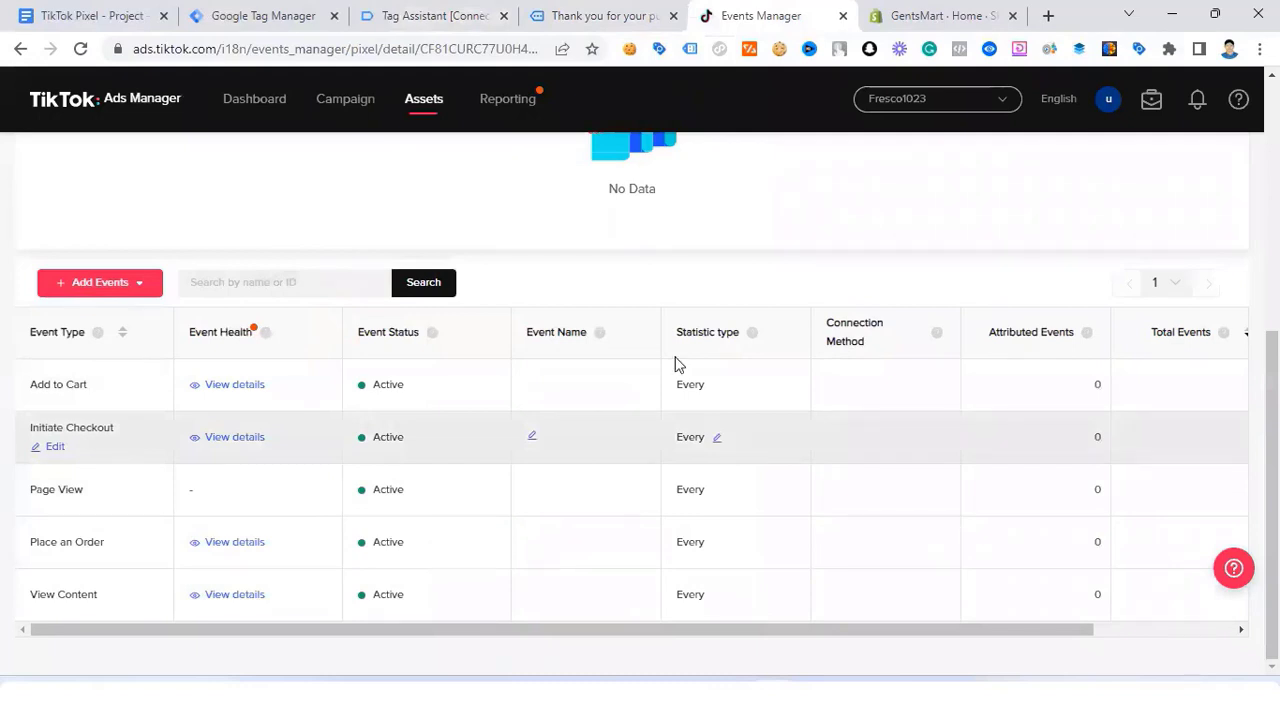
click(258, 15)
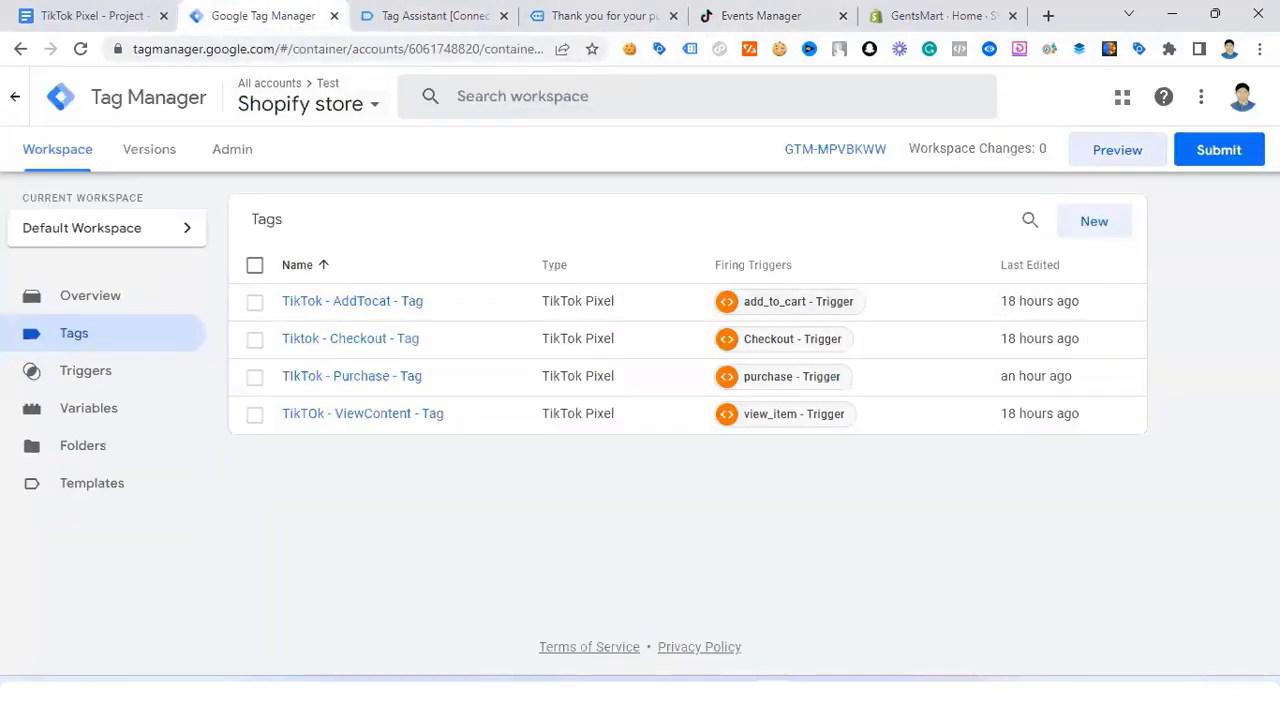
Step: Submit and publish the workspace as Version 8 named 'TikTok pixel', then return to the Google Doc
click(1236, 158)
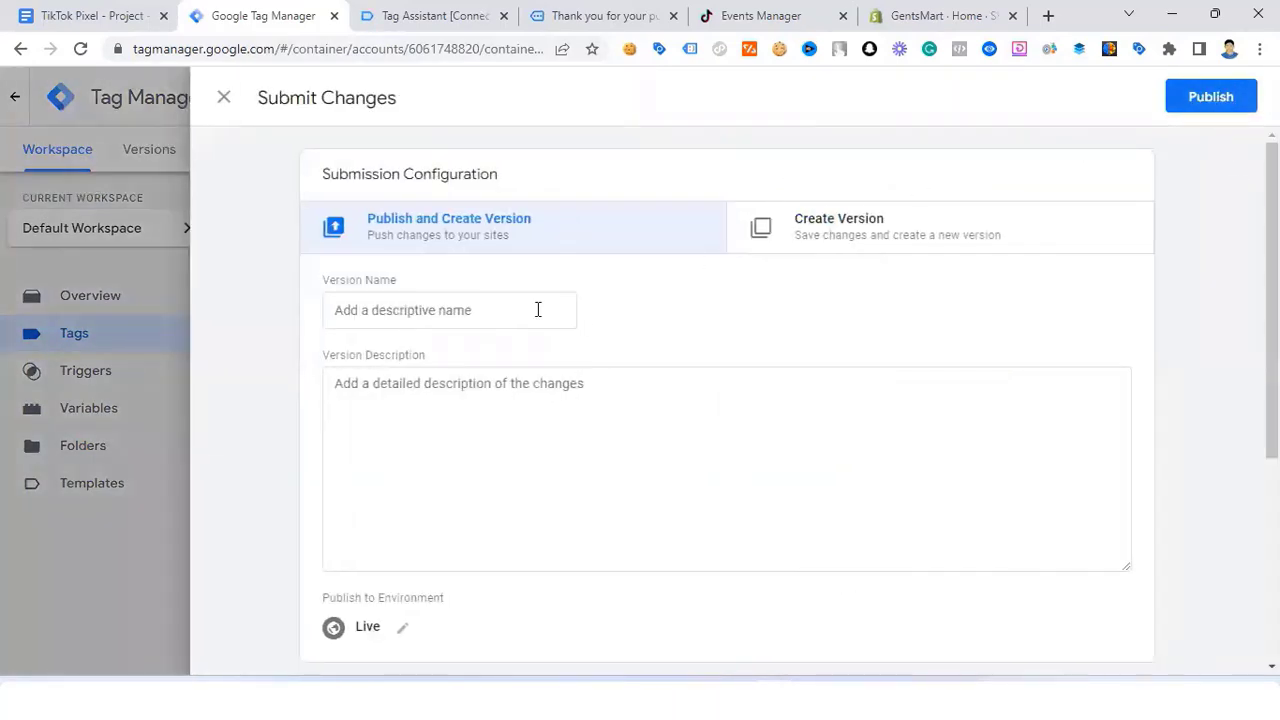
click(1205, 100)
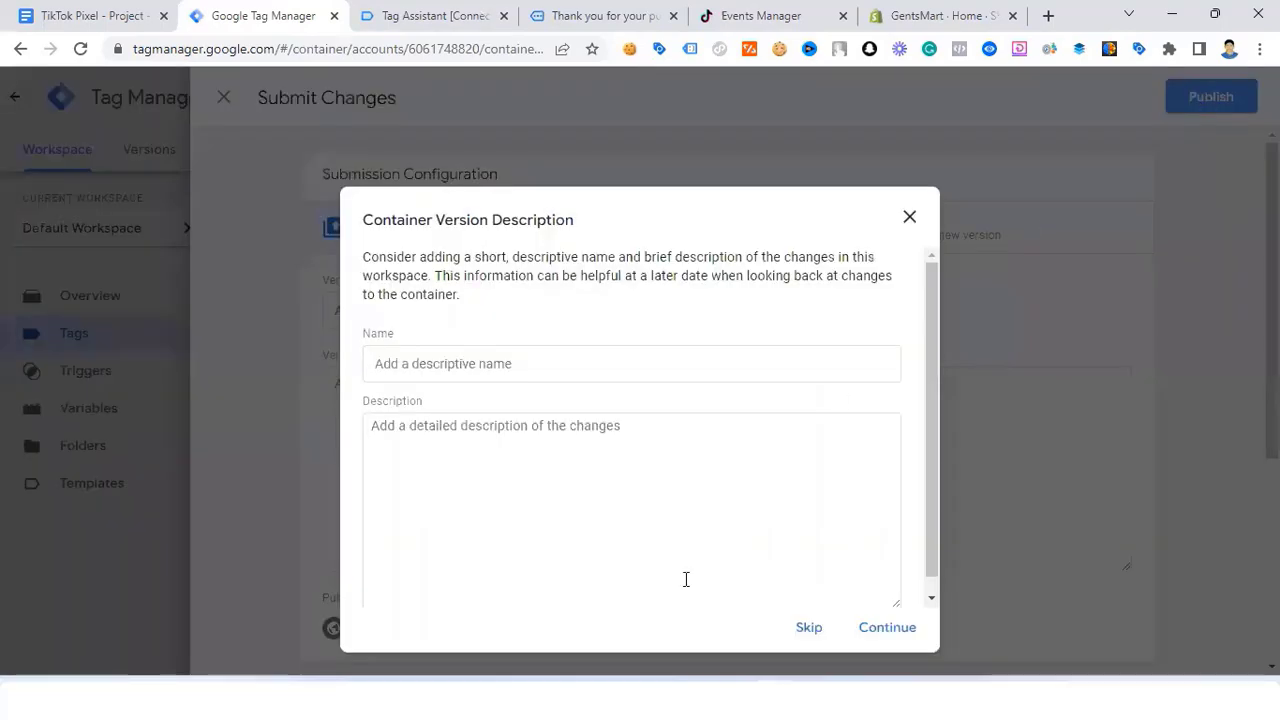
click(487, 364)
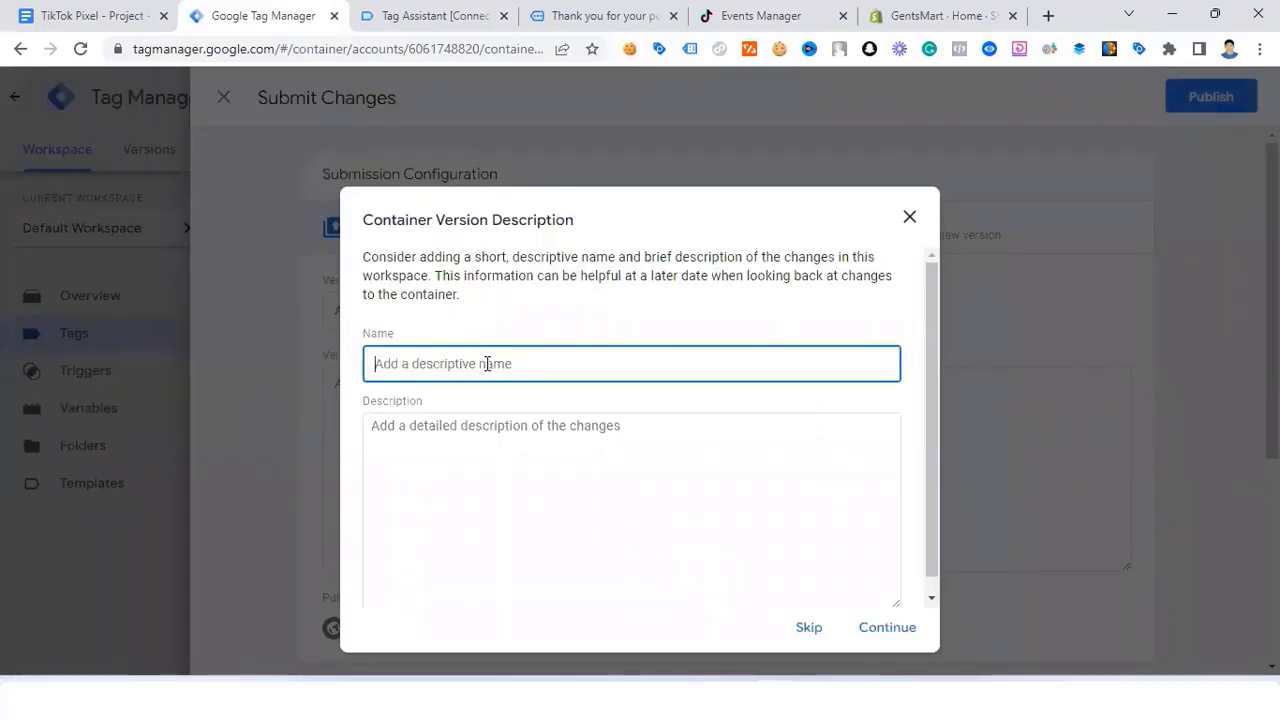
text(TikTok)
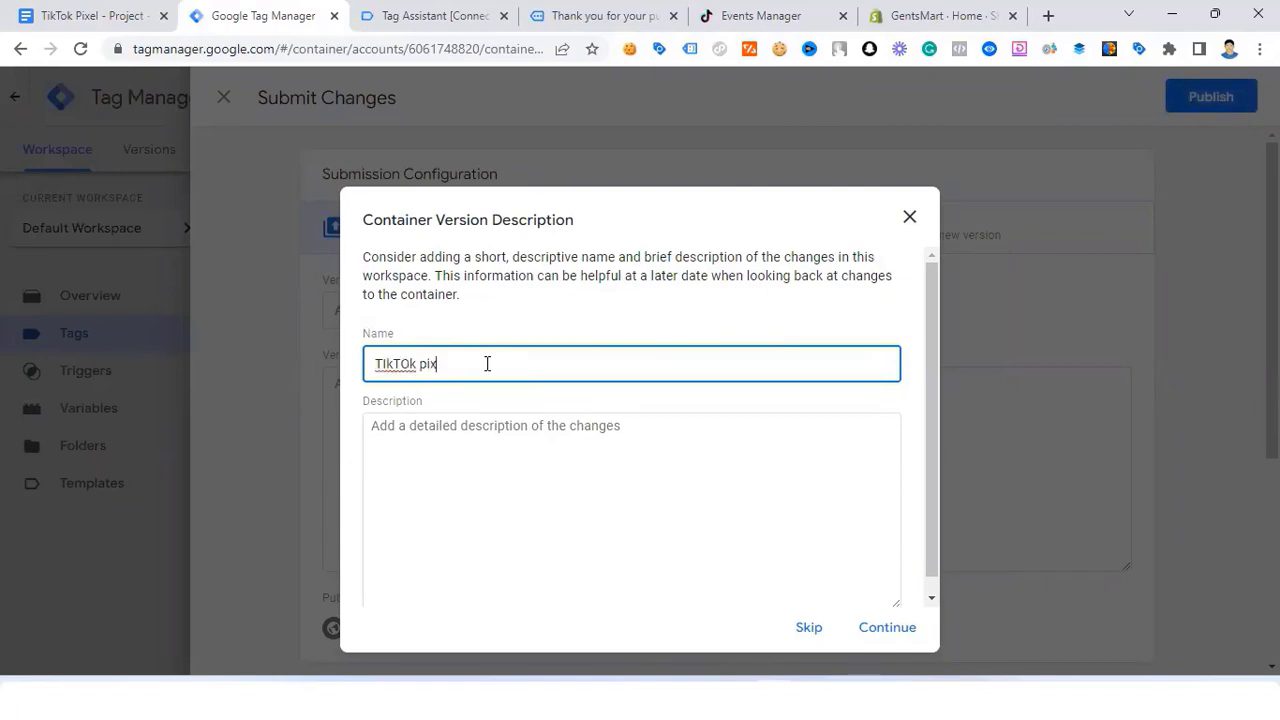
click(884, 638)
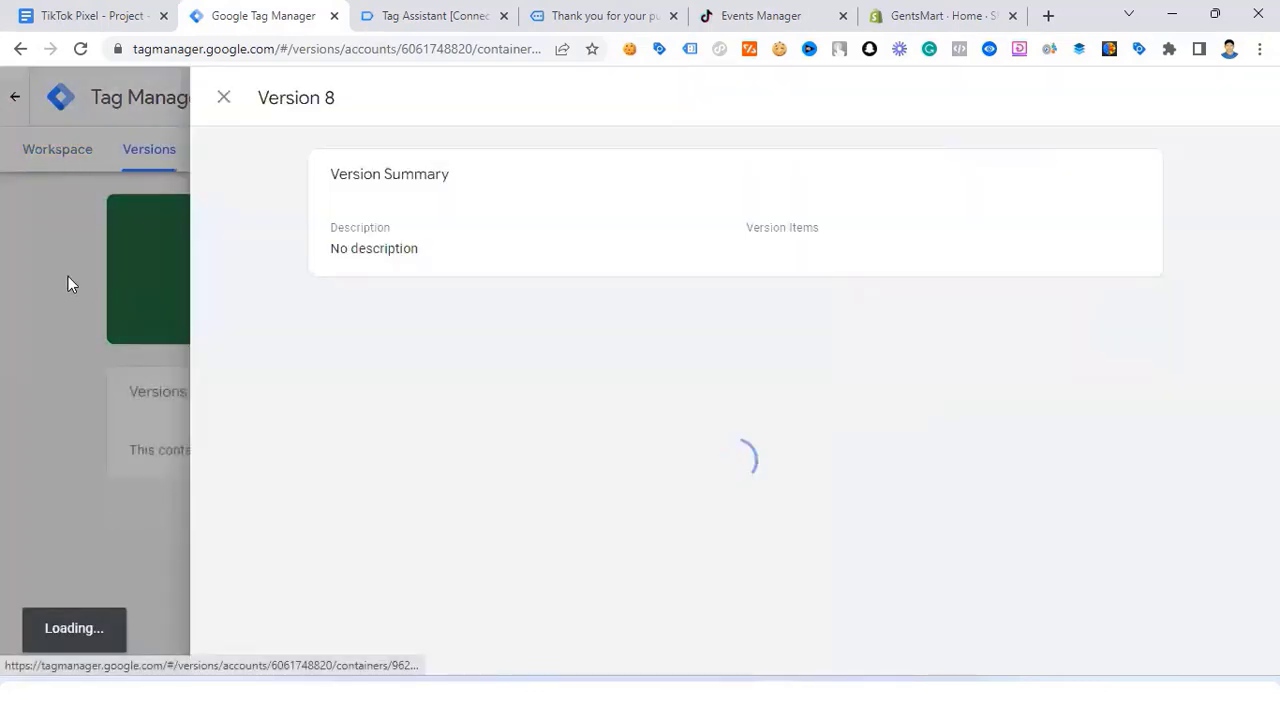
click(68, 279)
click(68, 10)
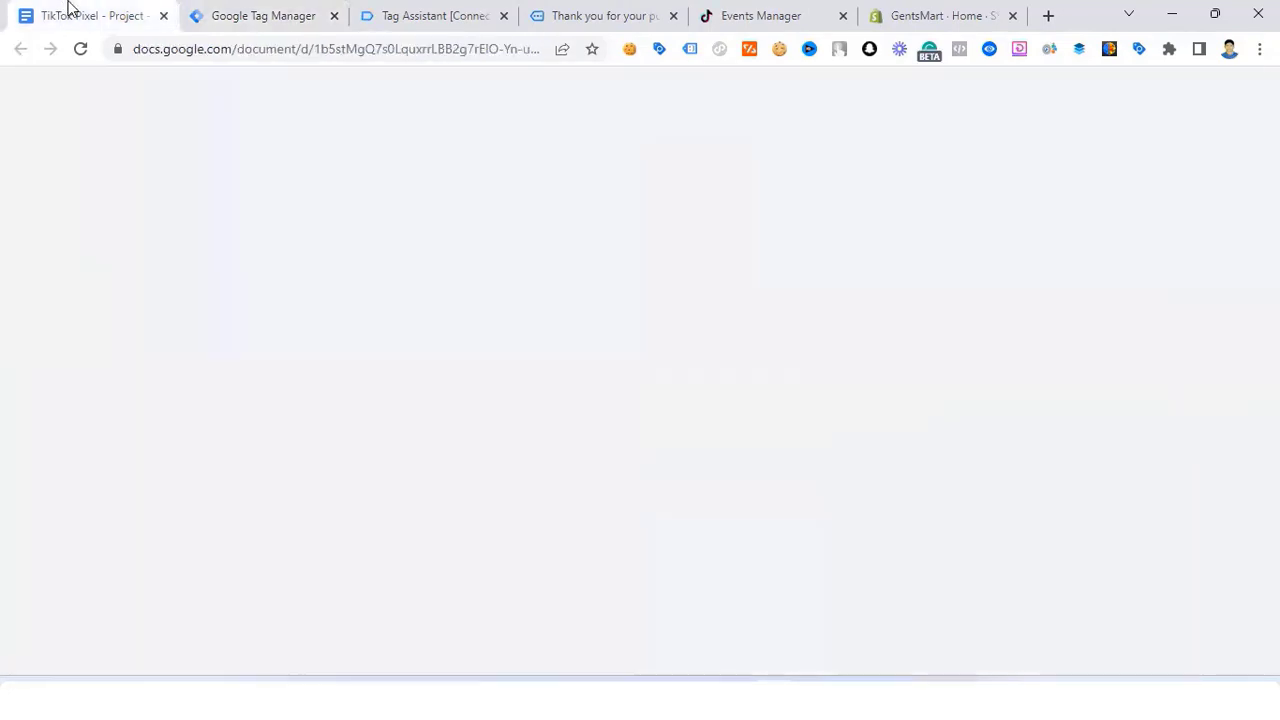